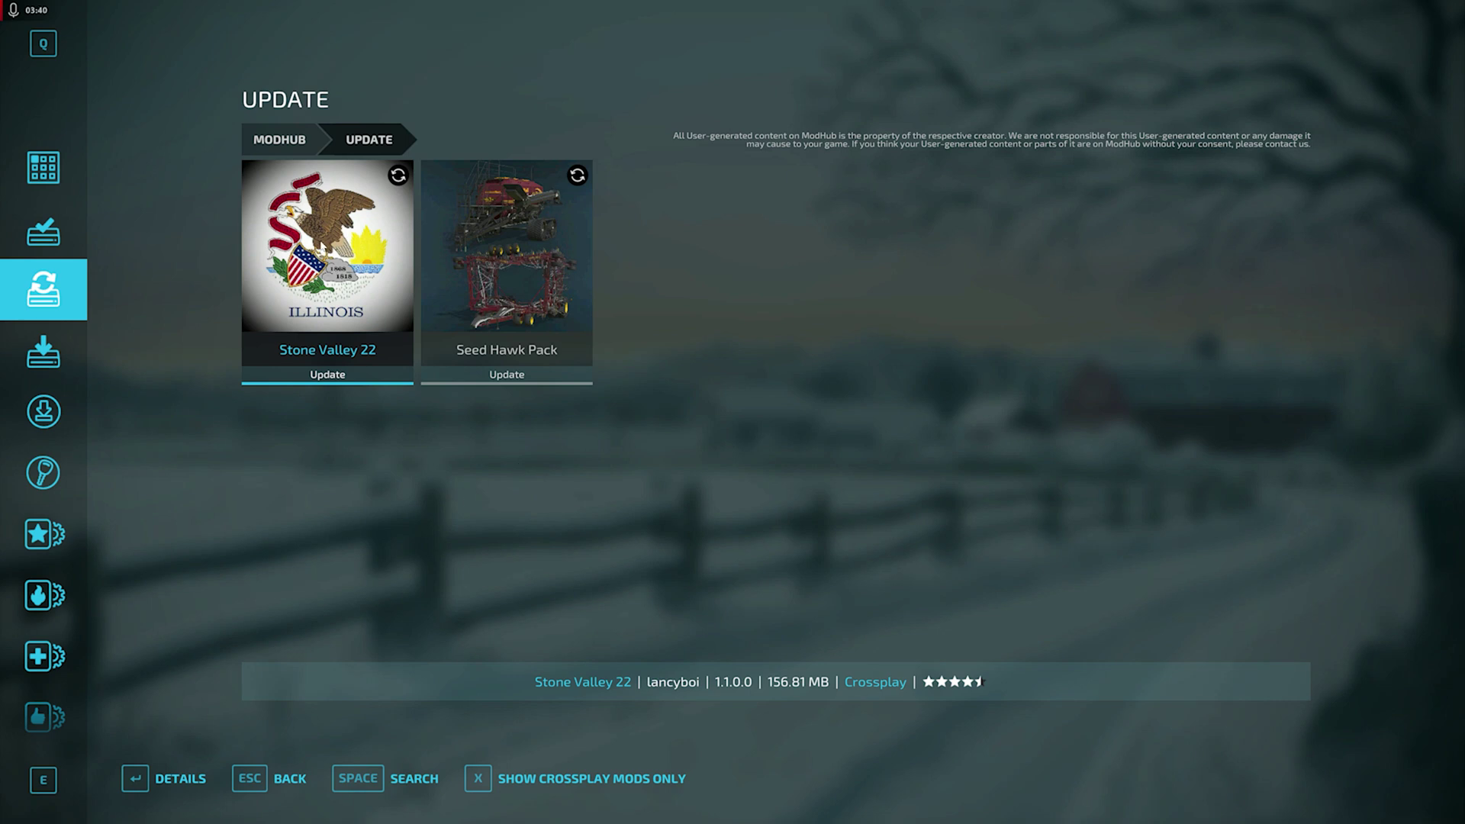
Open the Stone Valley 22 details, scroll through its 1.1.0.0 changelog, and close it.
click(321, 247)
scroll(746, 322, down, 5)
scroll(746, 322, down, 5)
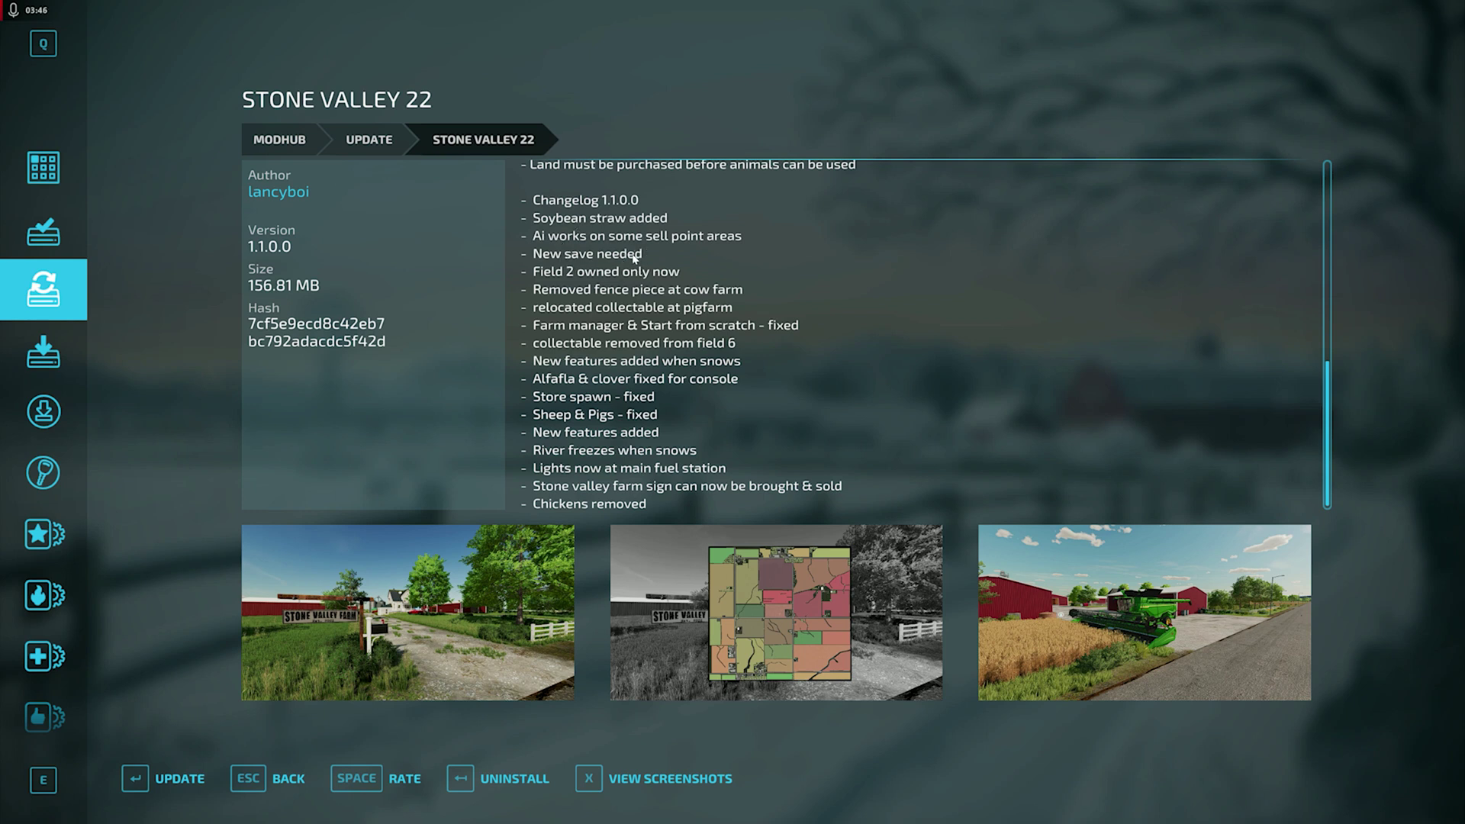
key(Escape)
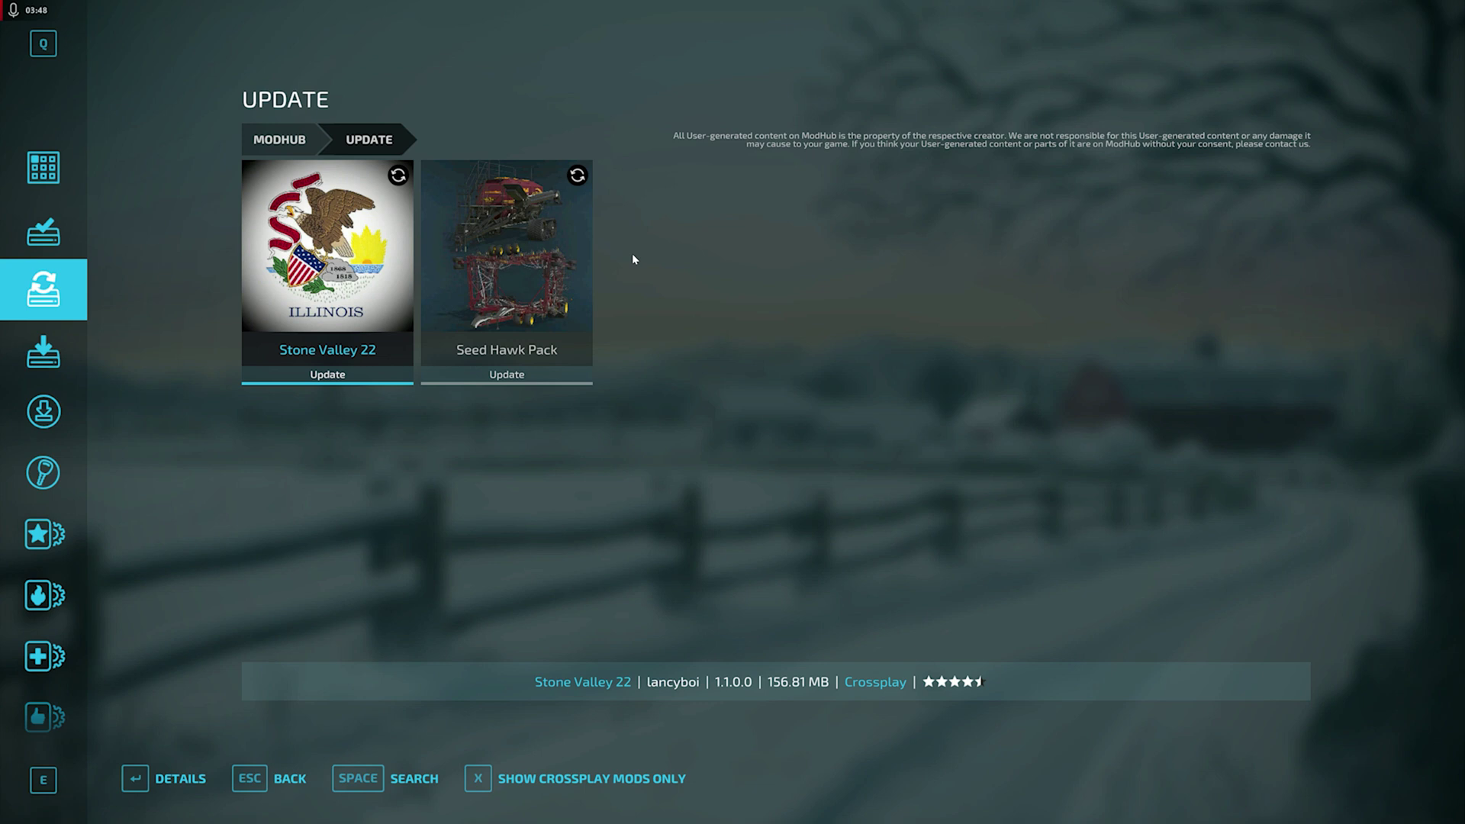
Go to Multiplayer > Join Game and start playing on the Stone Valley 22 server.
key(Escape)
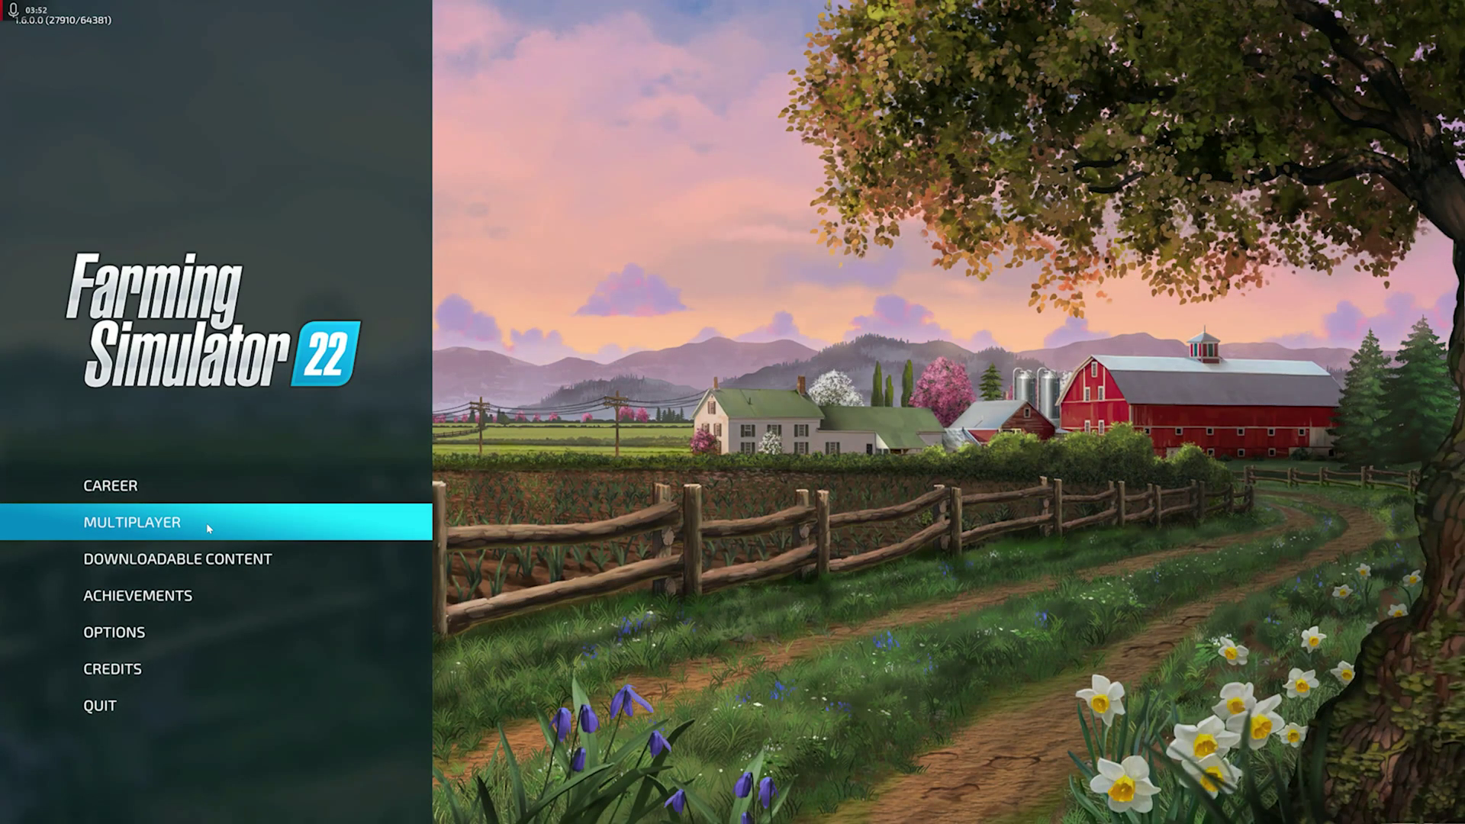
click(206, 525)
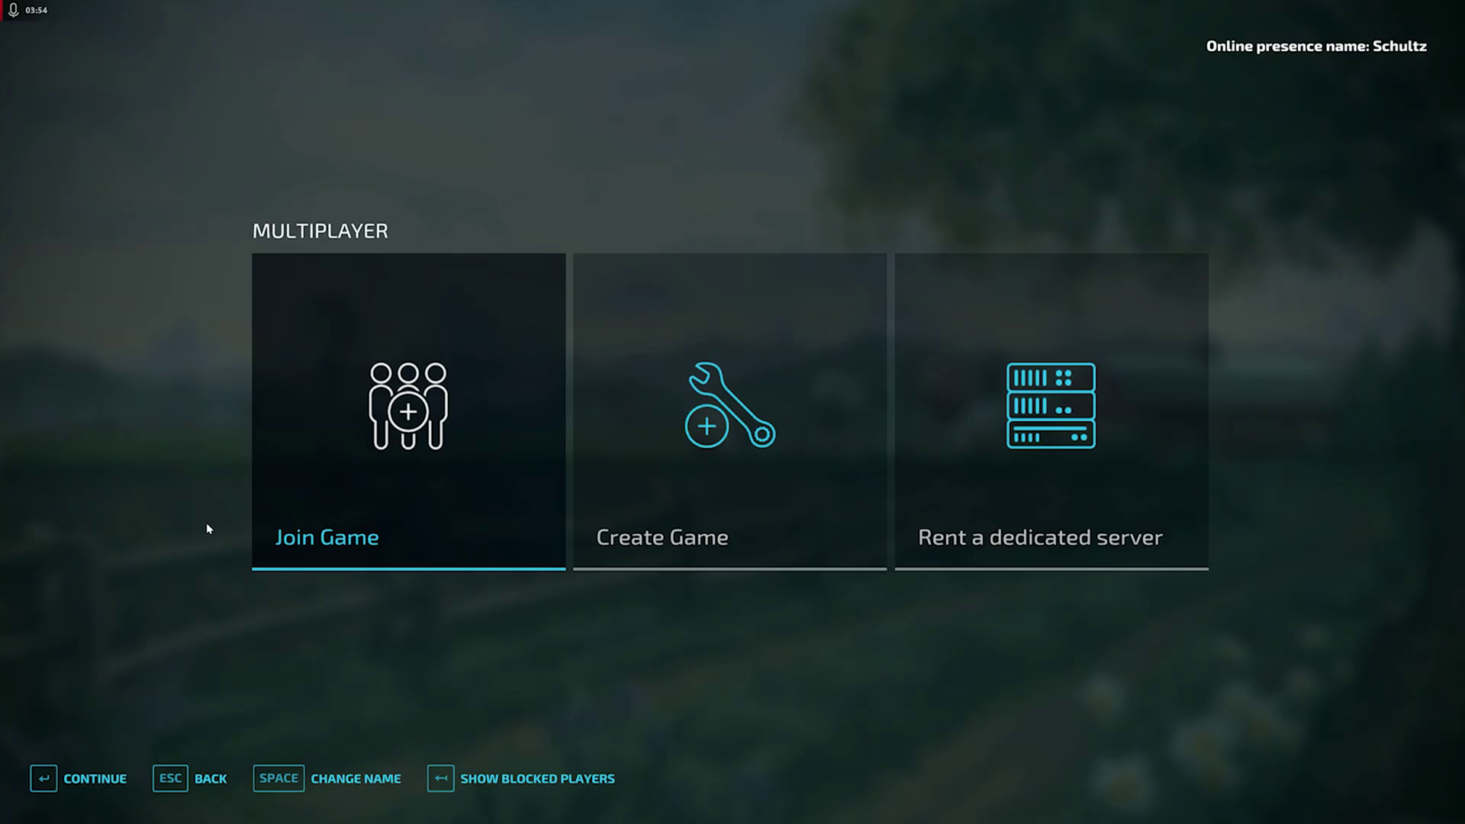
click(416, 416)
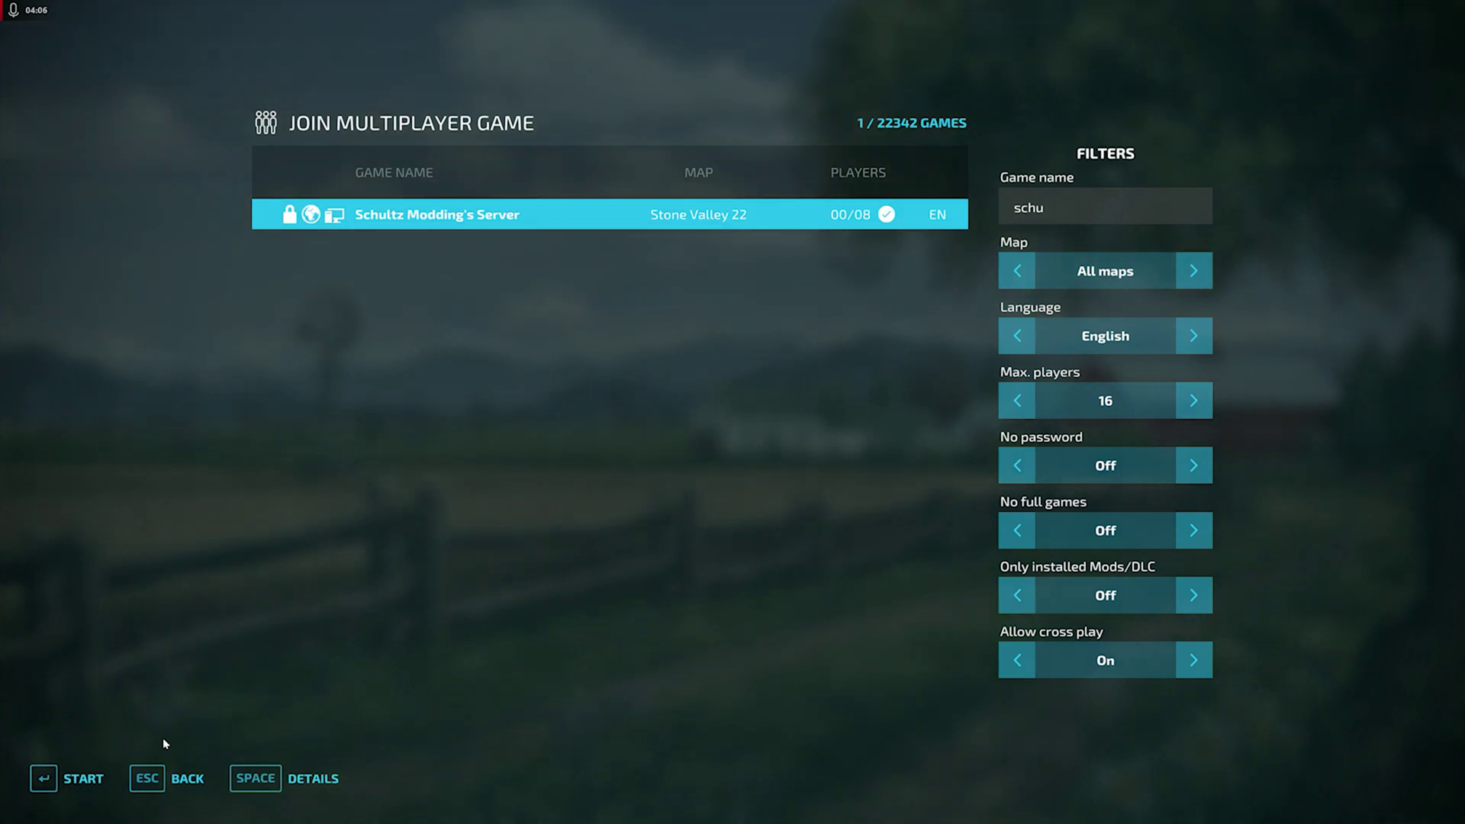
click(76, 778)
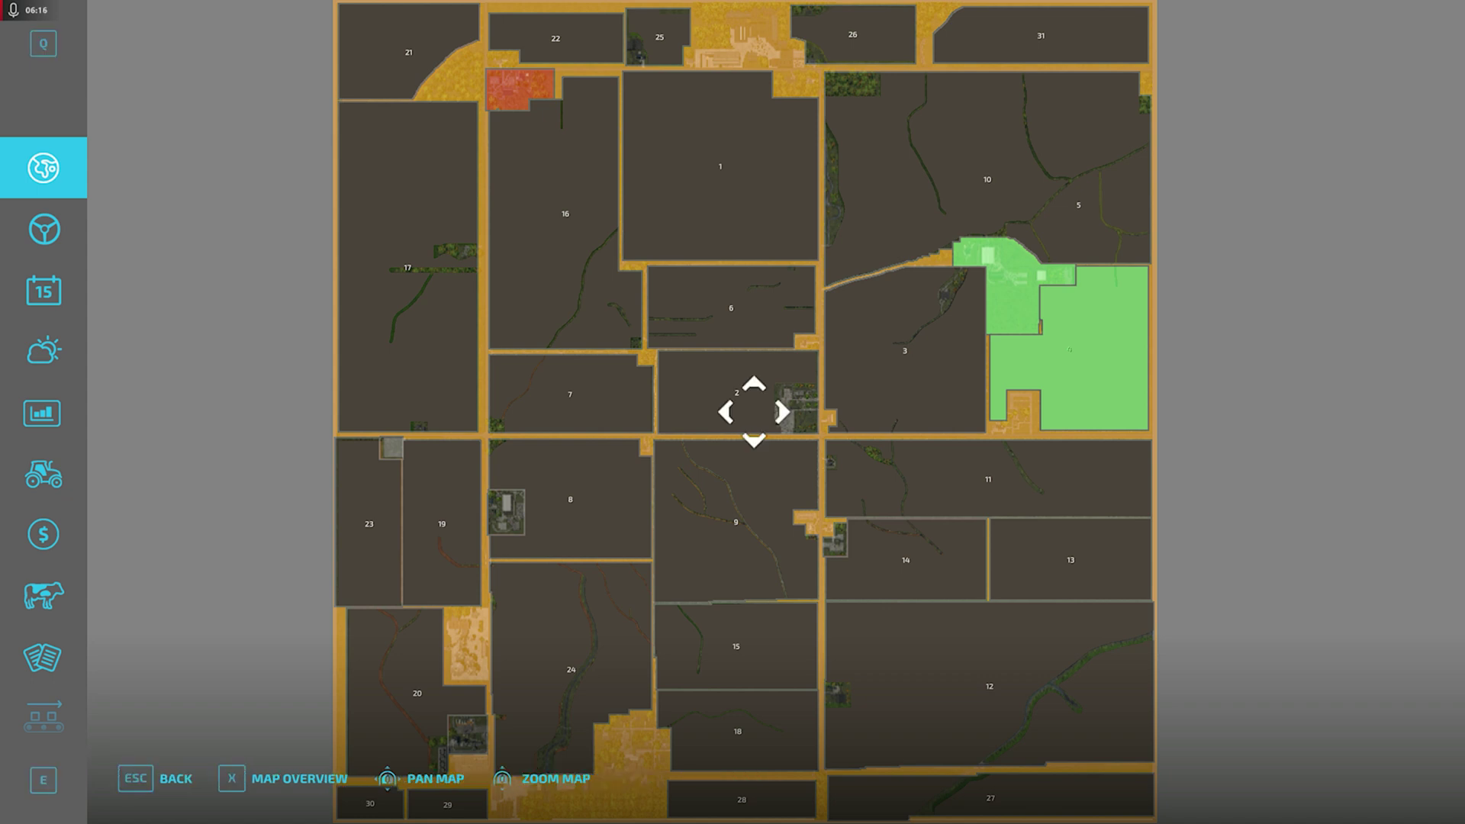
Page the in-game menu to Farms and look across each farm's balance.
key(e)
key(e)
key(e)
key(e)
key(e)
key(e)
key(e)
key(e)
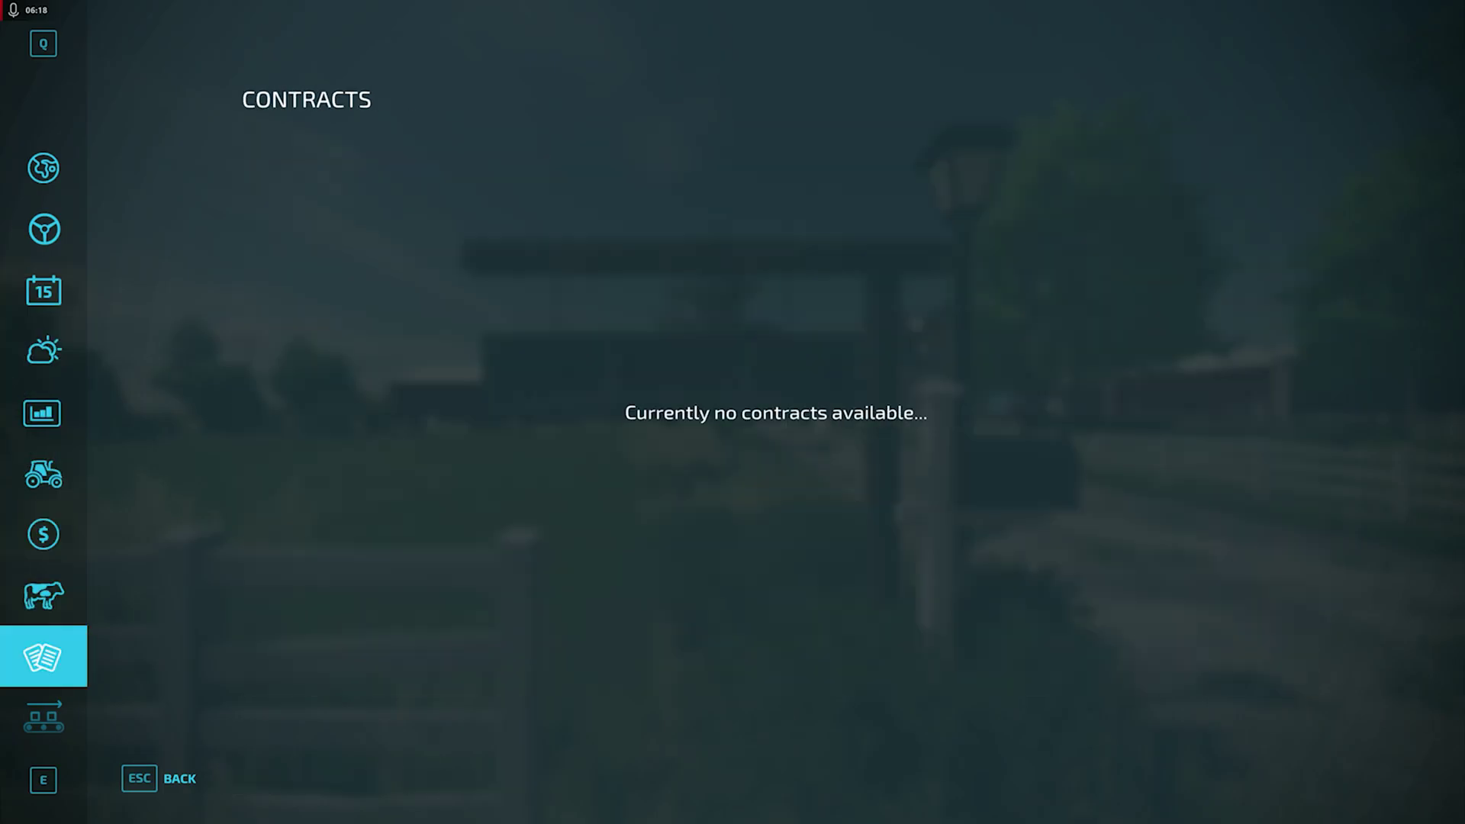
key(e)
key(e)
key(Right)
key(Right)
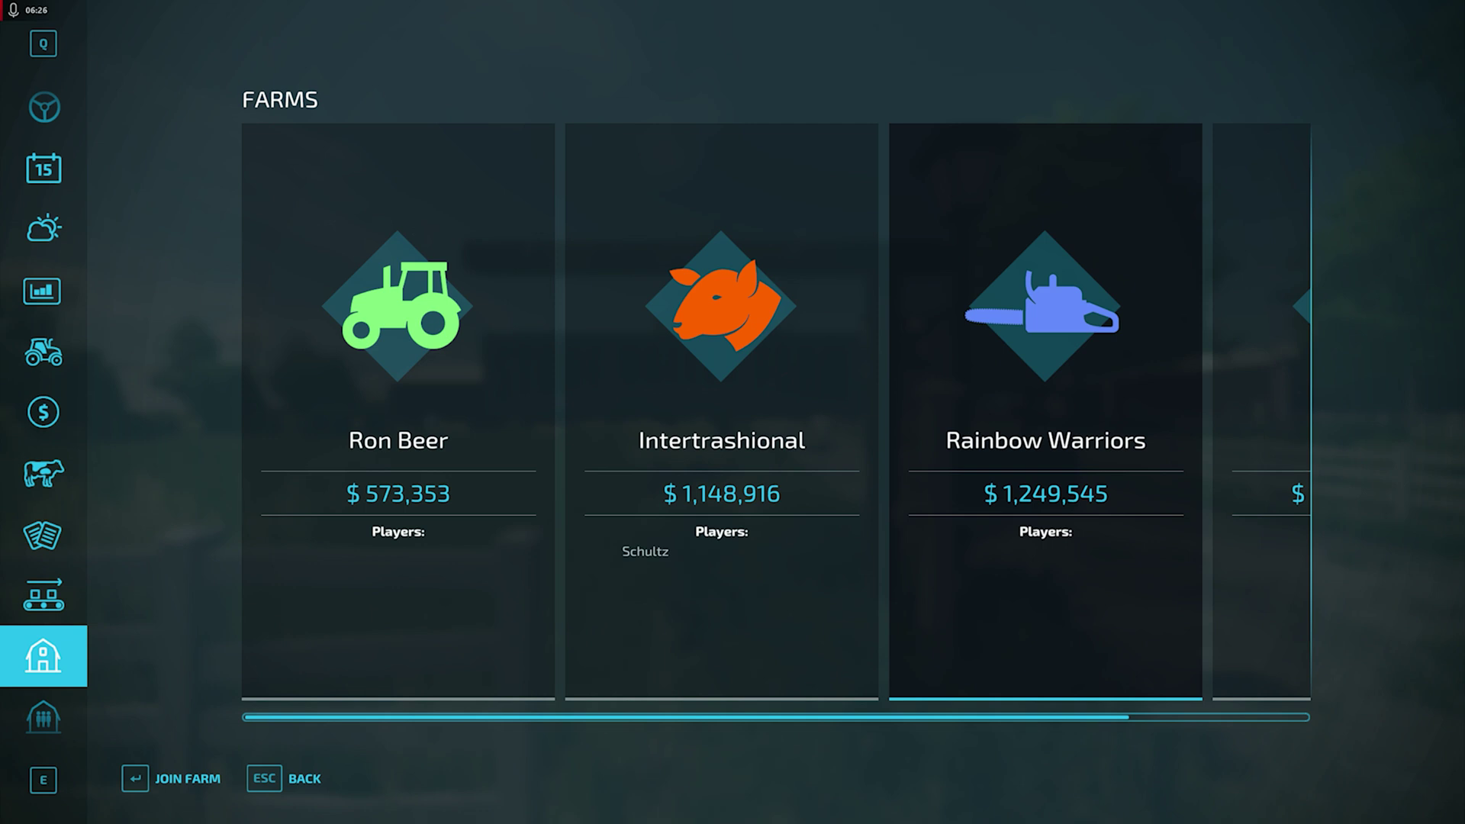
key(q)
key(q)
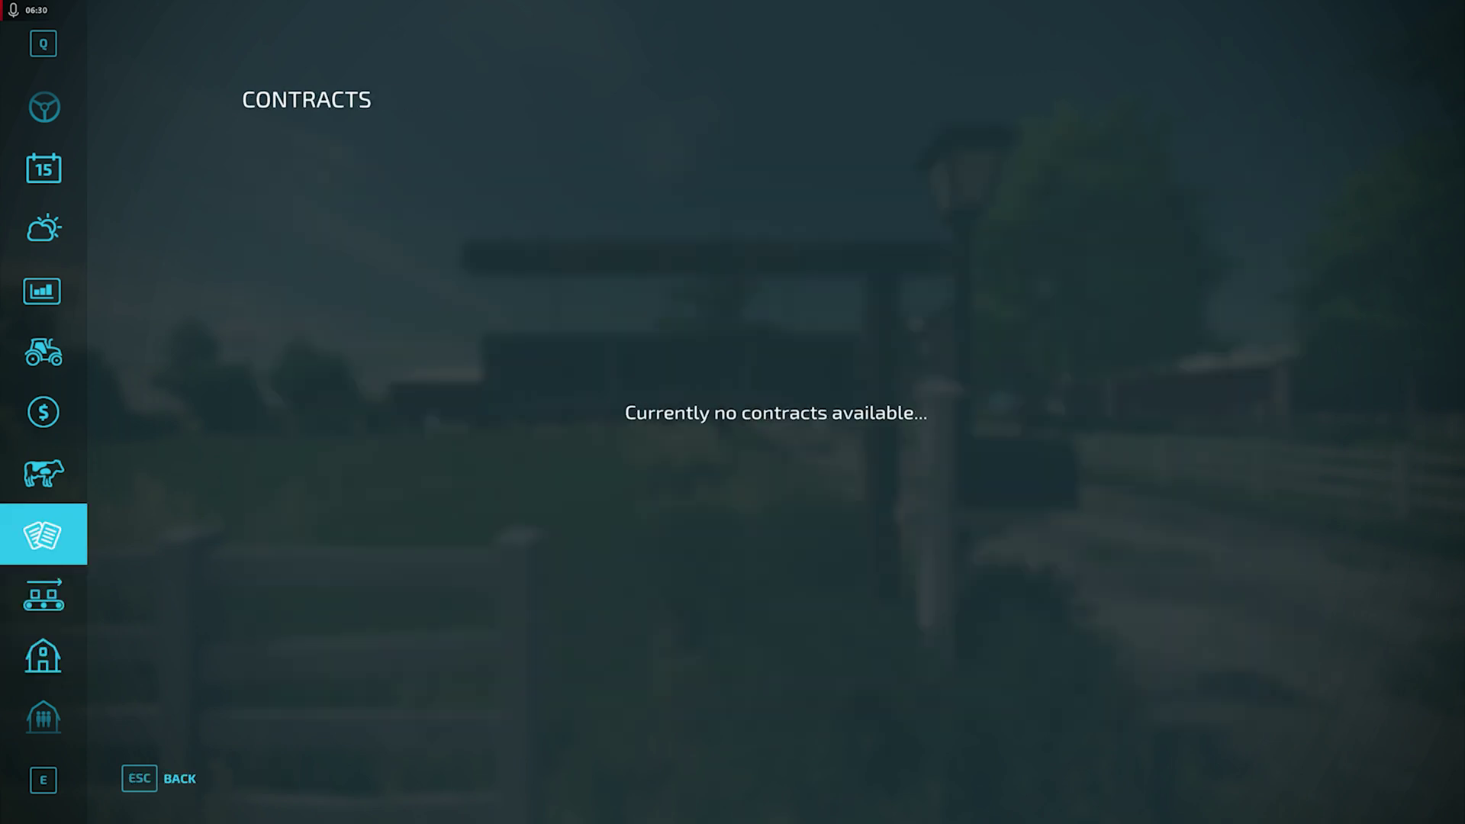
key(q)
key(q)
key(e)
Move into the shop and check the Used Vehicle Sale listing.
key(e)
key(e)
key(p)
key(e)
key(e)
key(e)
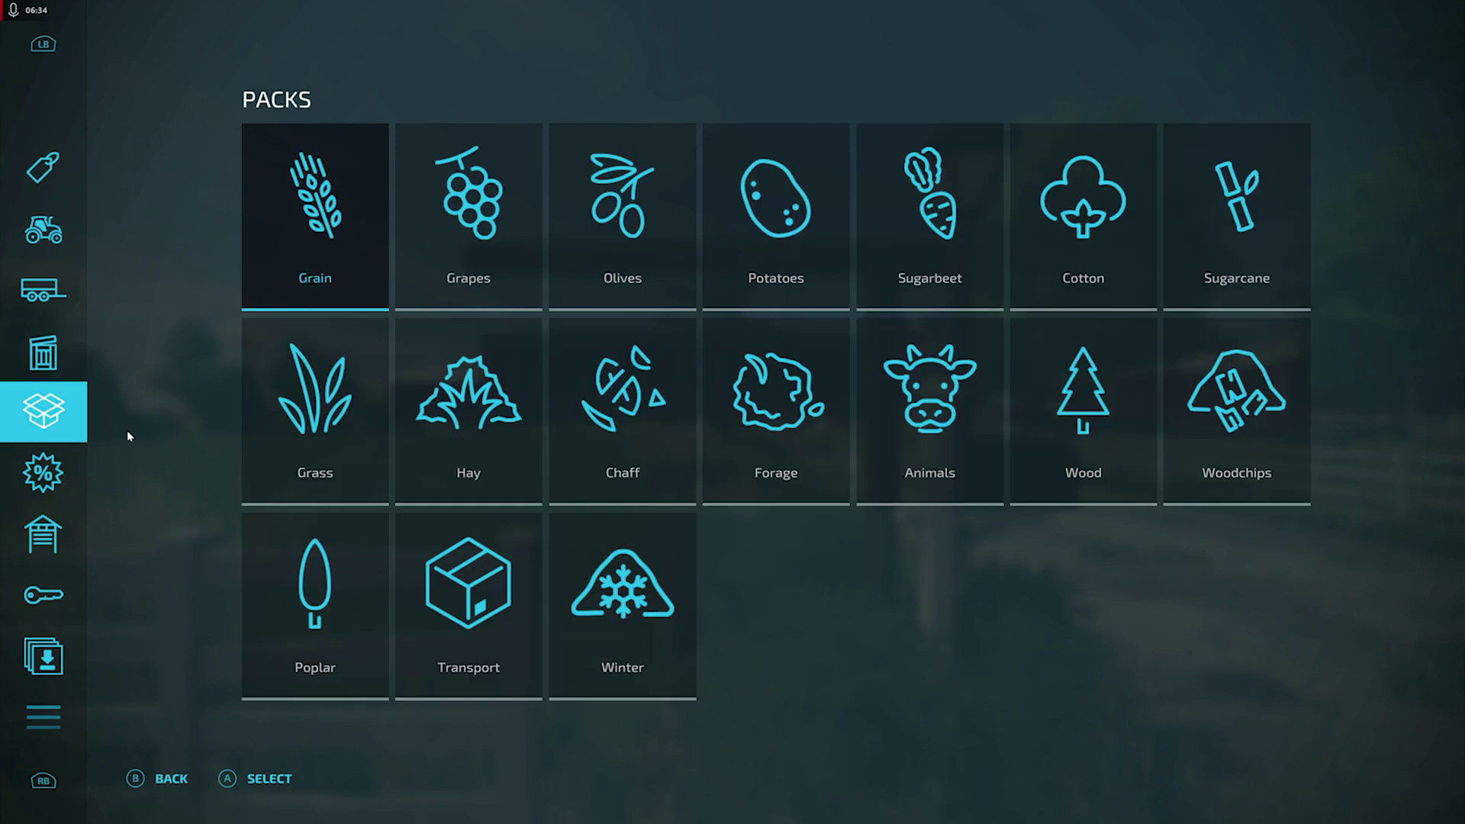
key(e)
key(e)
key(e)
key(e)
key(e)
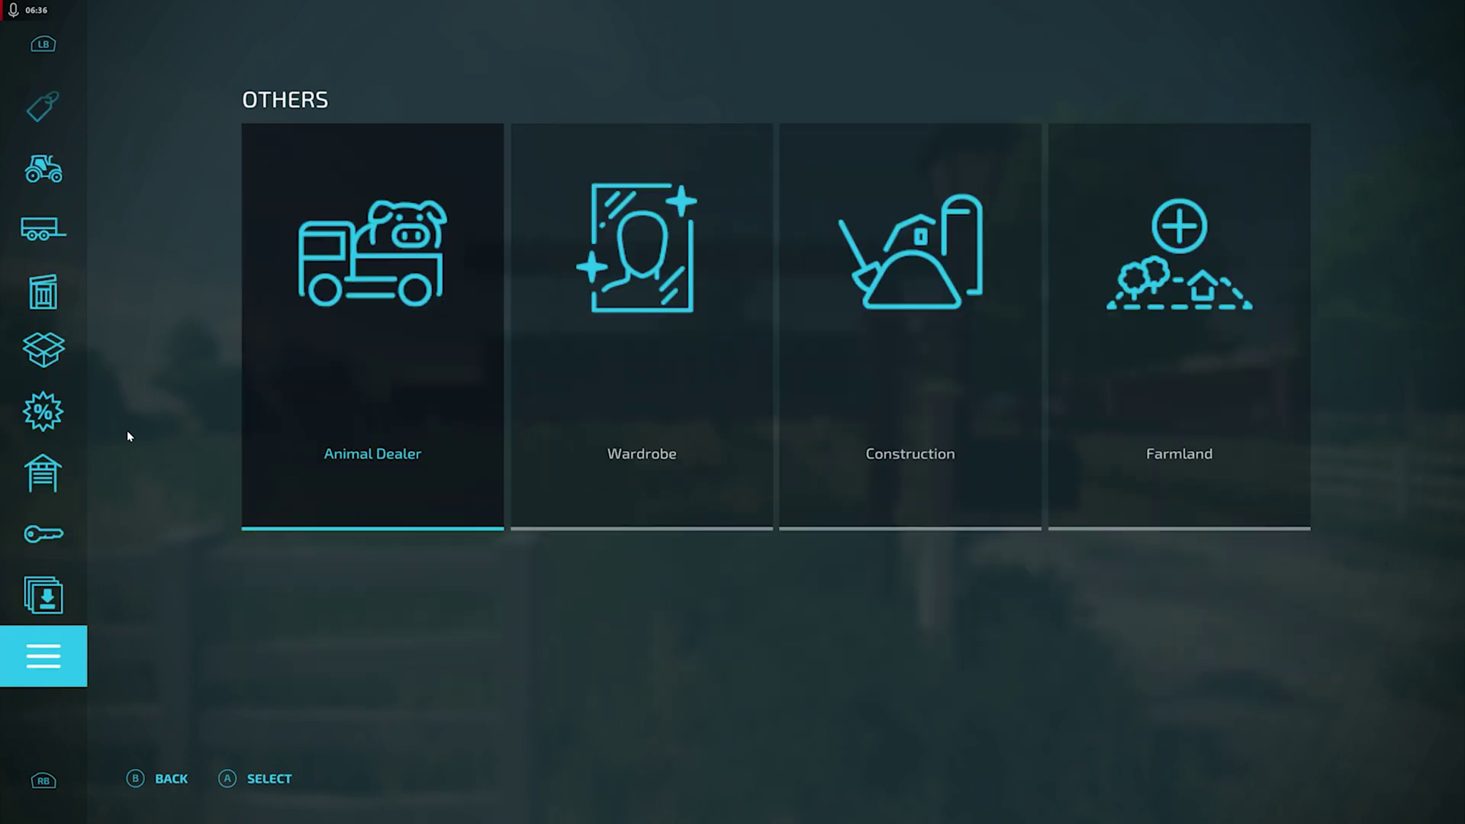
key(q)
key(q)
key(q)
key(q)
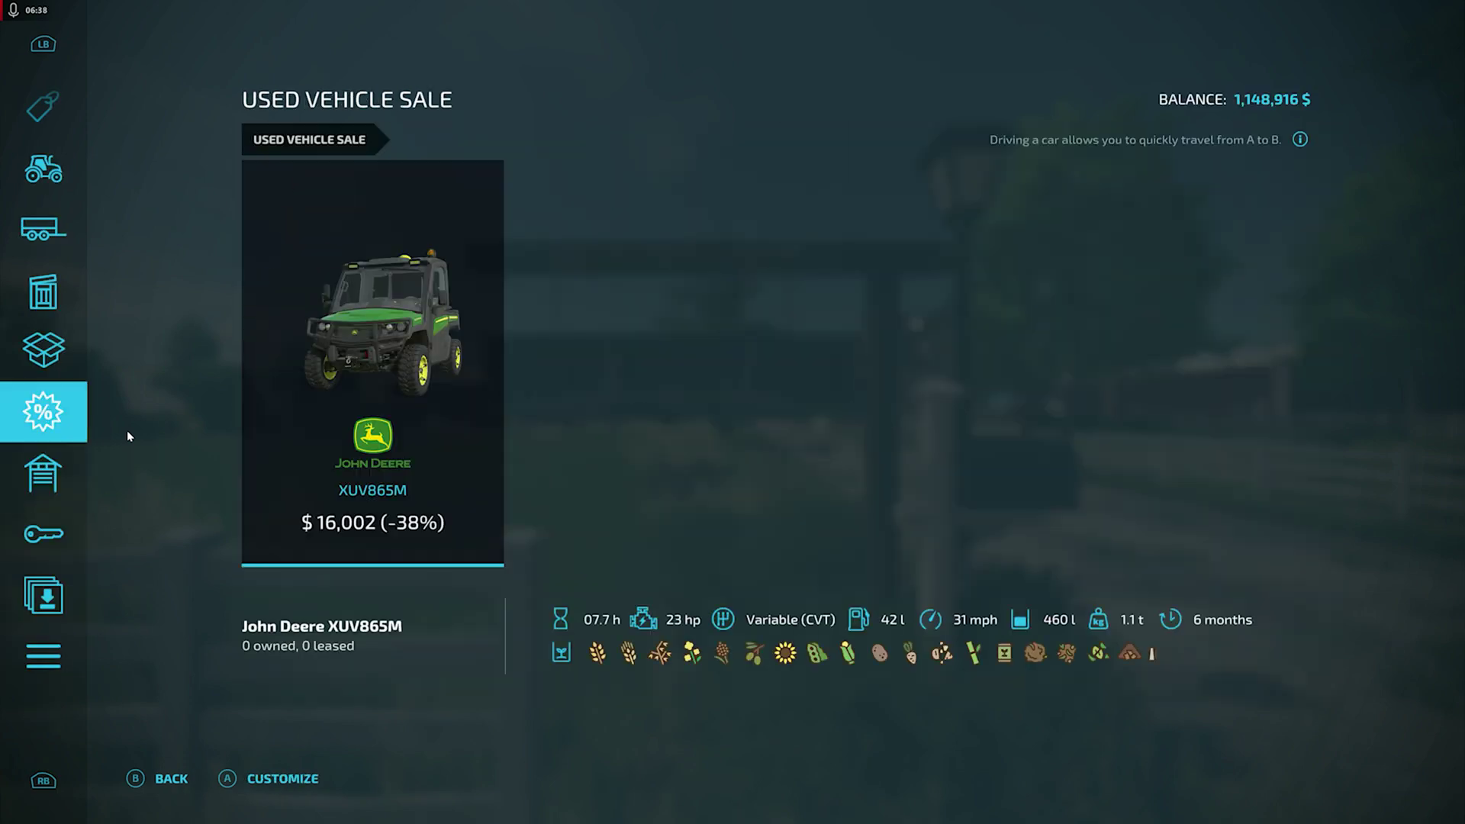
key(e)
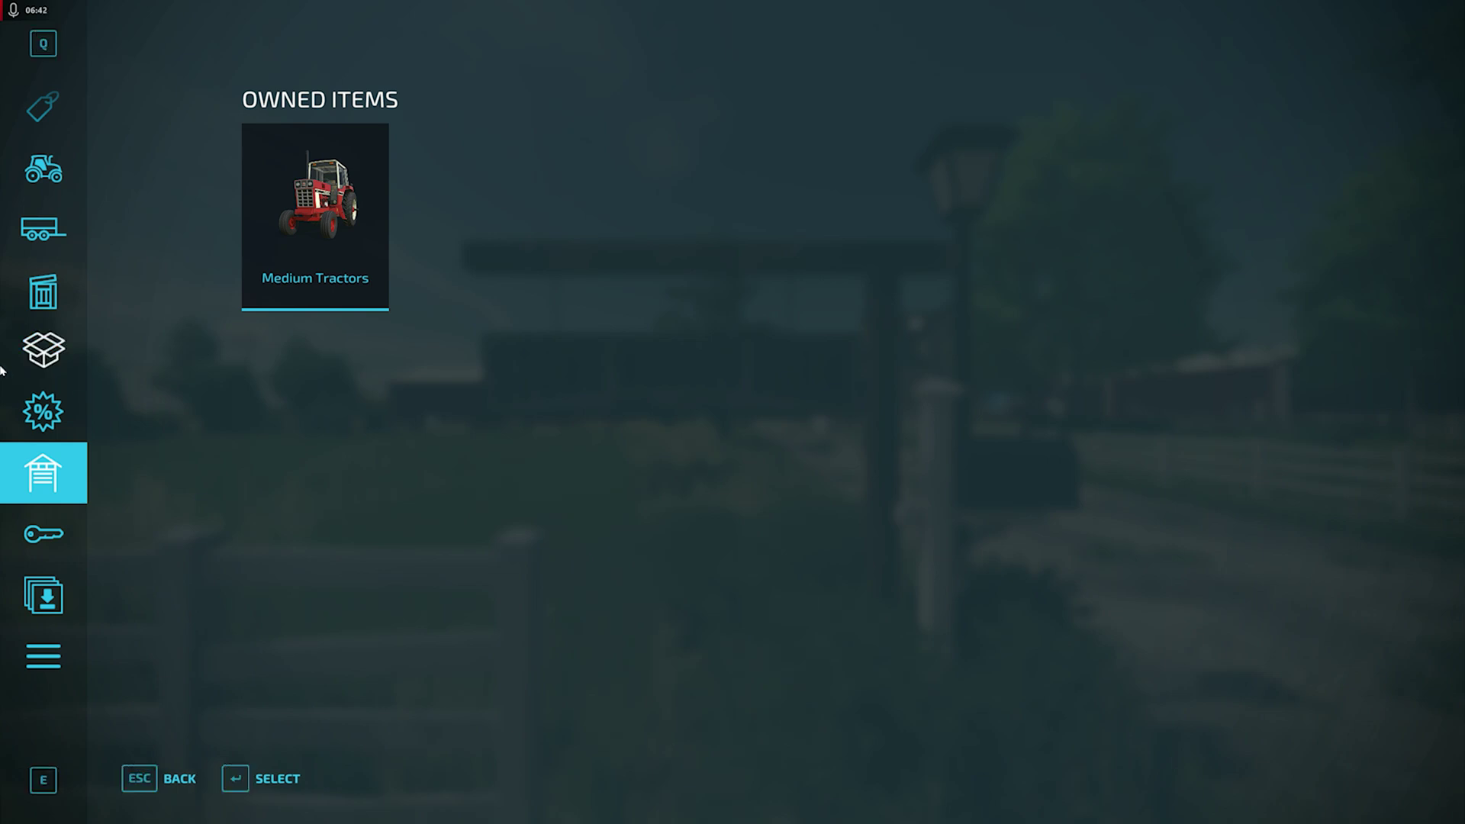
Step through the shop categories, ending on Owned Items.
click(42, 371)
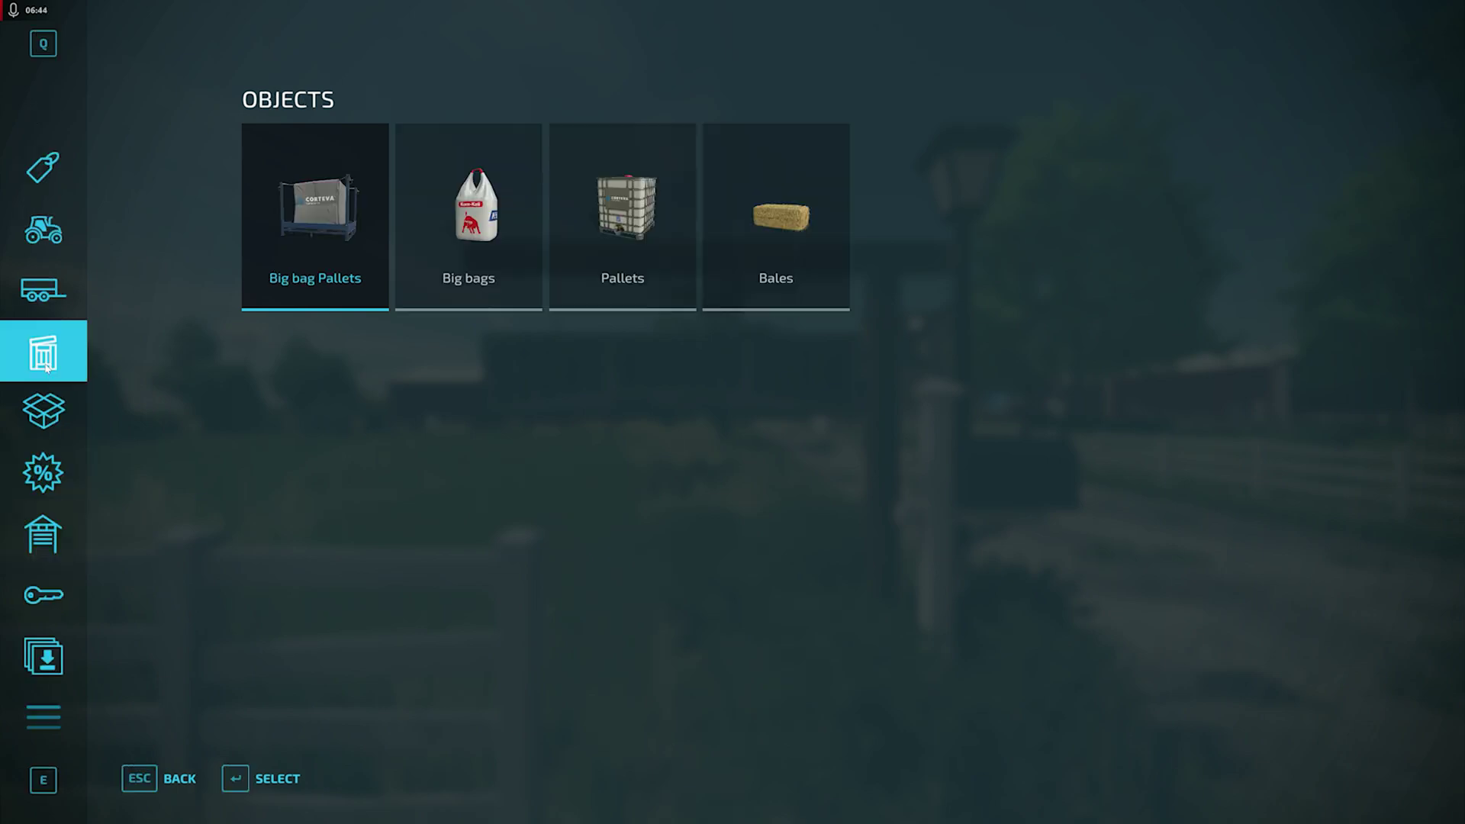
click(43, 292)
click(48, 243)
click(43, 410)
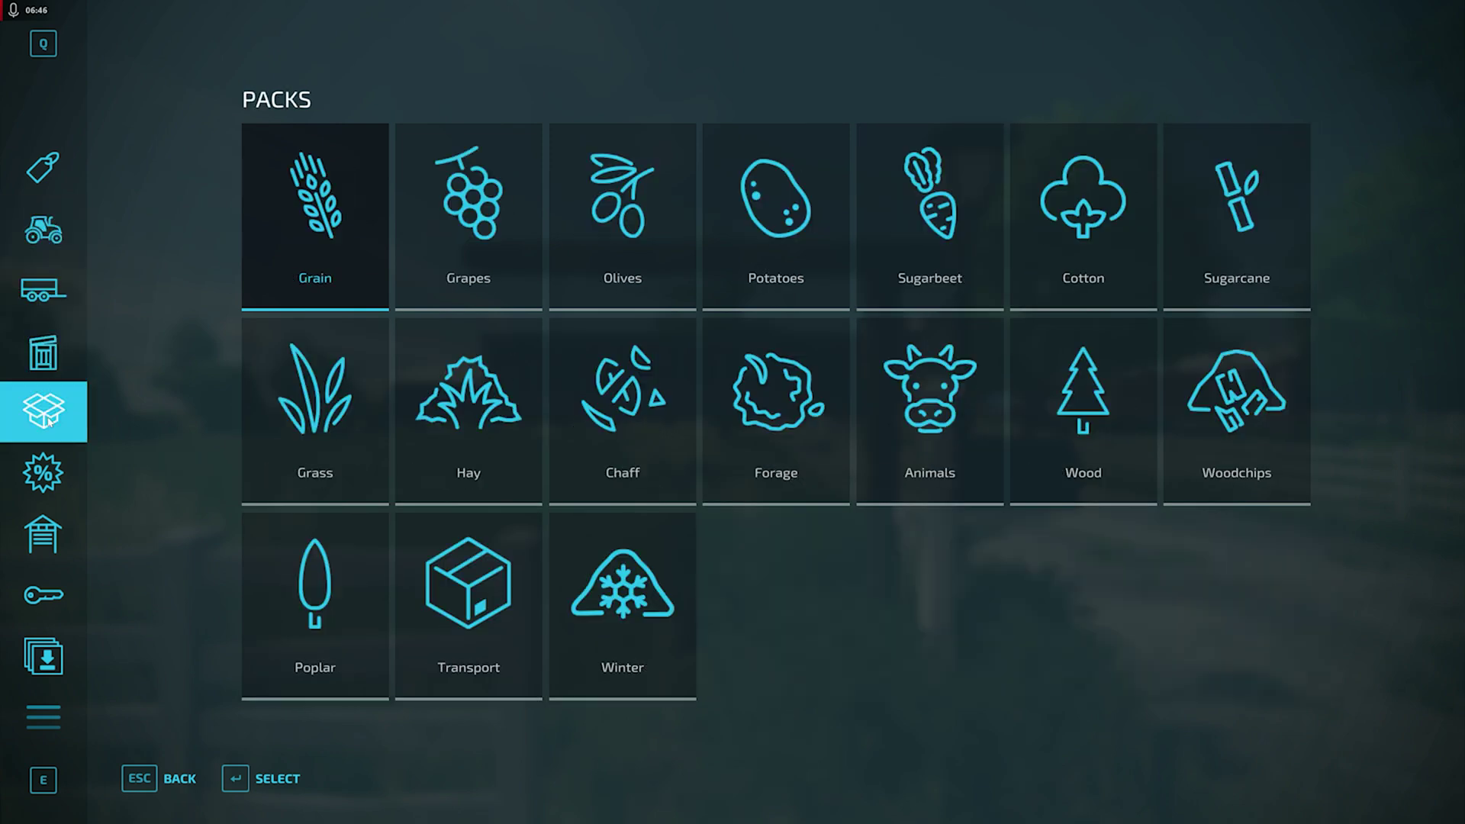
click(44, 473)
click(48, 525)
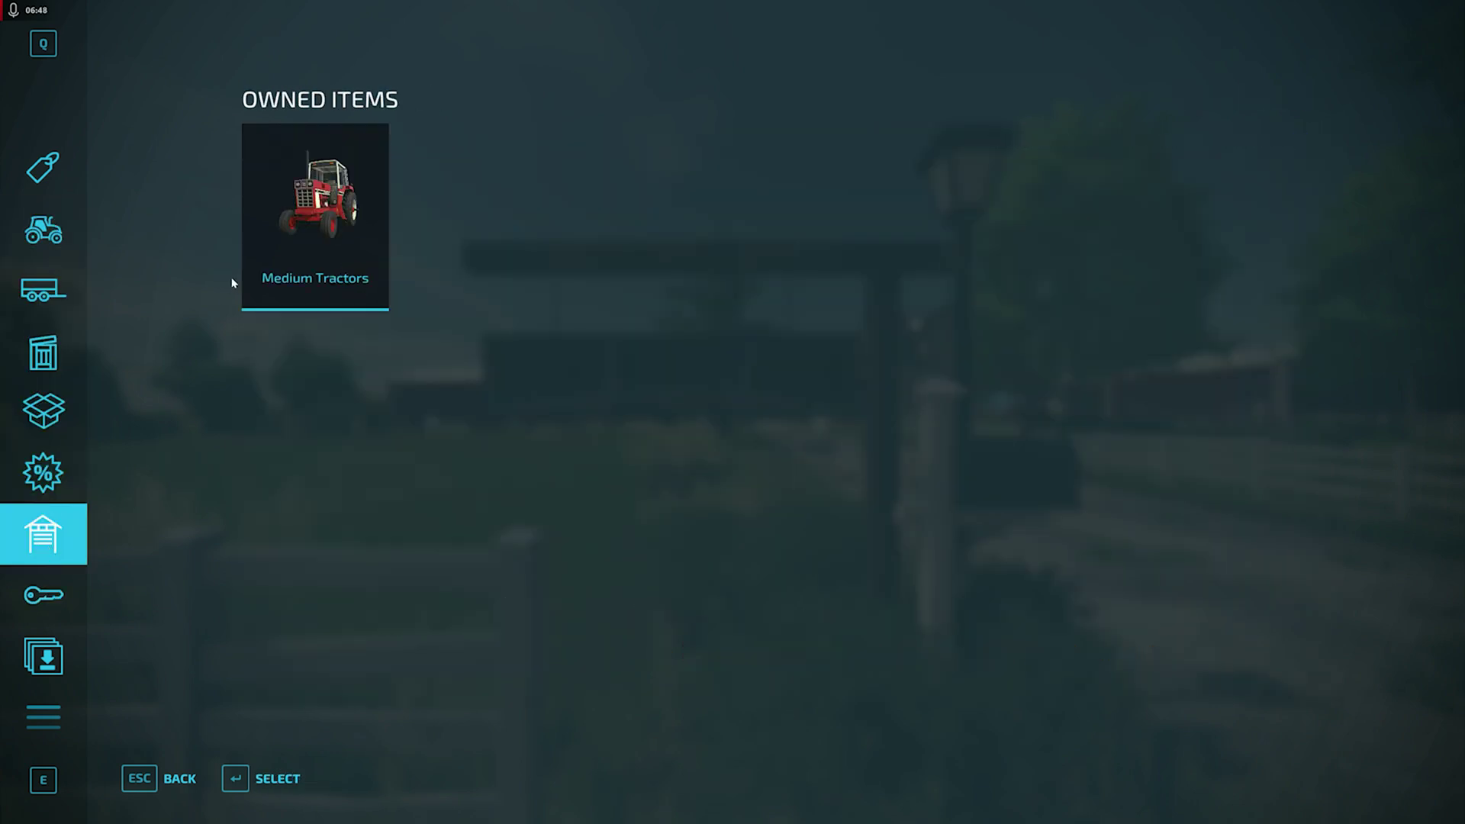
Open the Mods and DLCs catalogue, then close the shop and return to the farm menu.
click(44, 637)
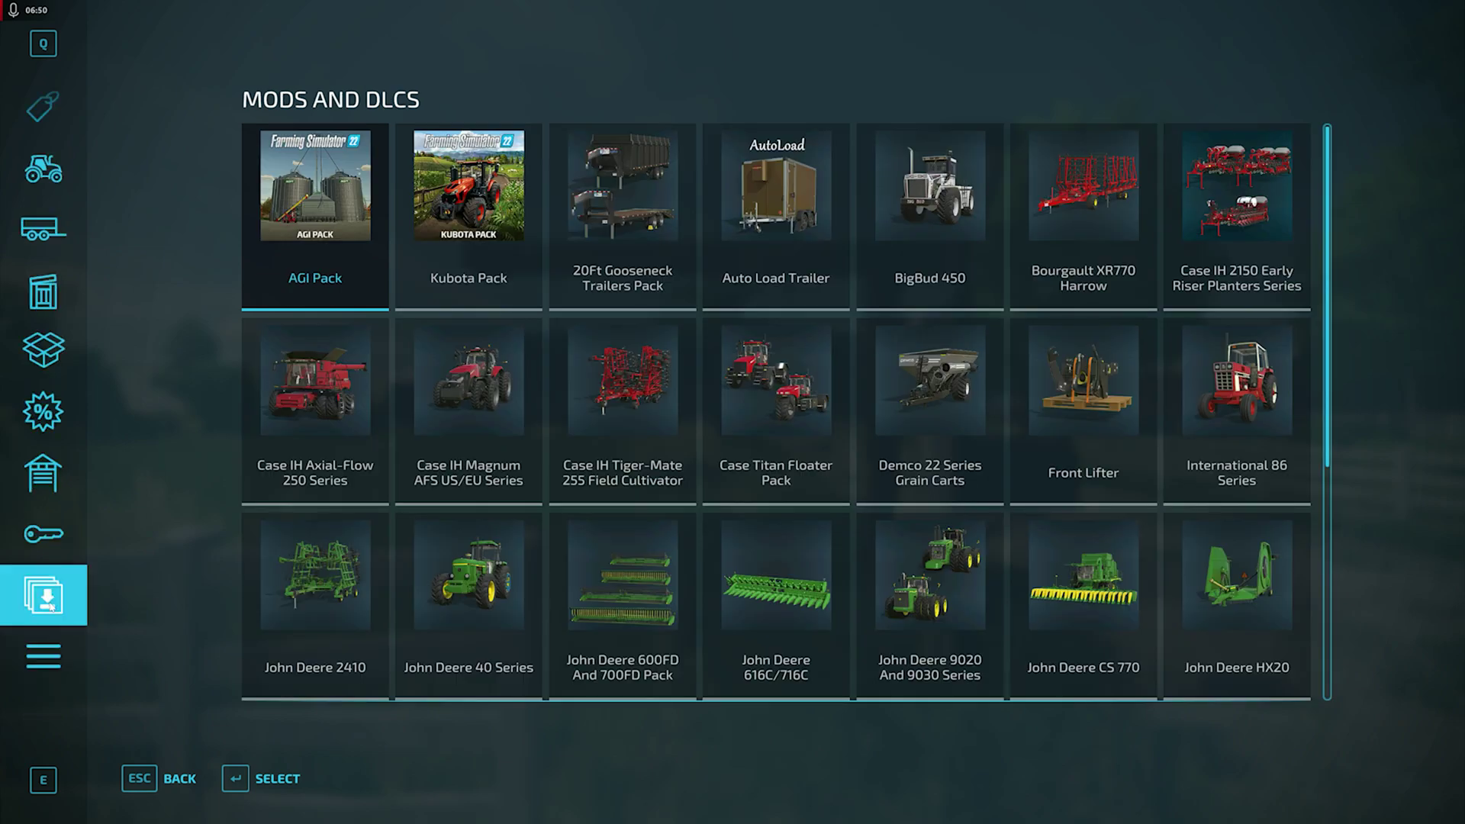
key(Escape)
key(Escape)
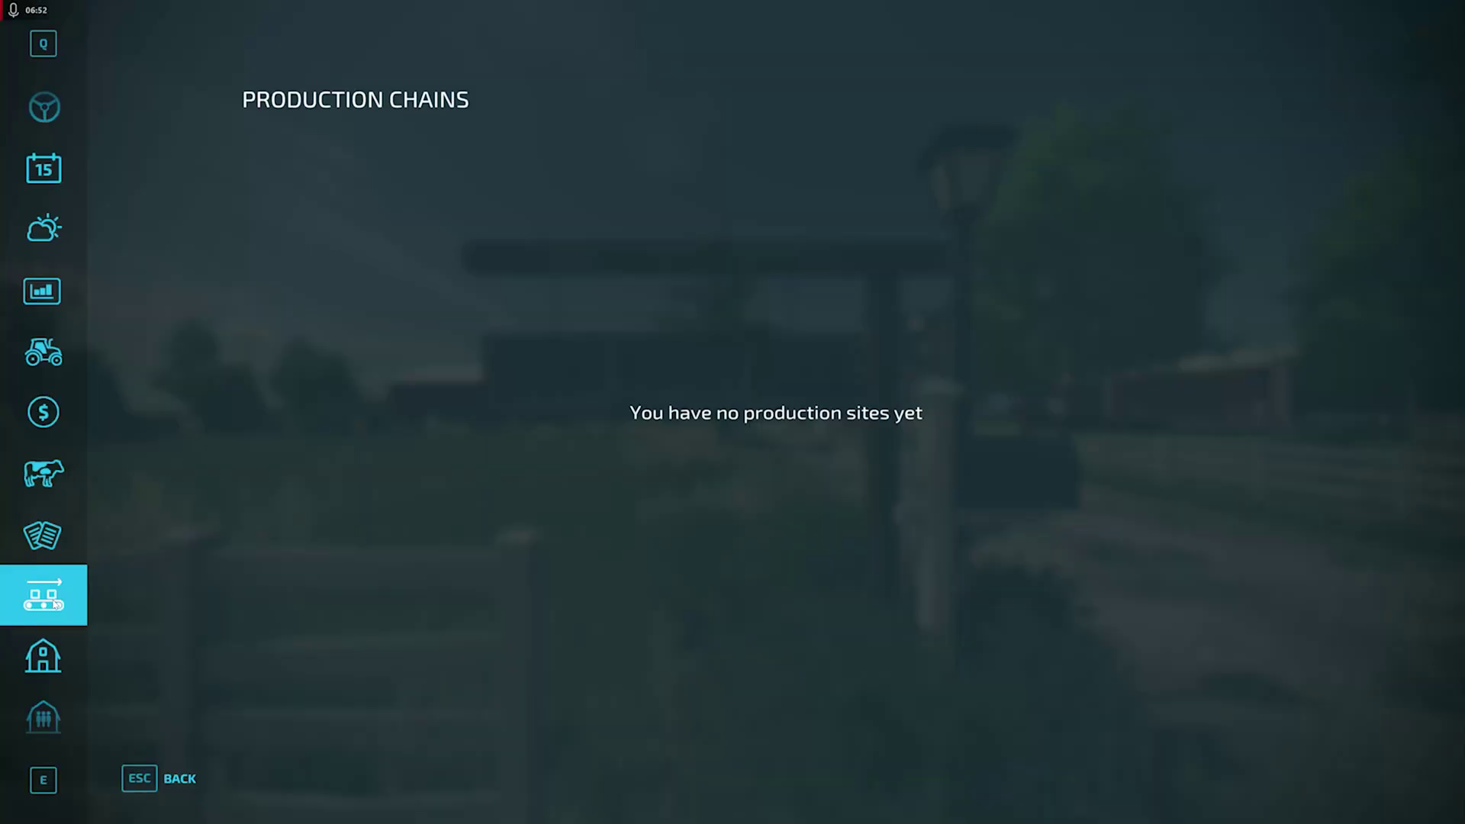
key(e)
key(e)
key(e)
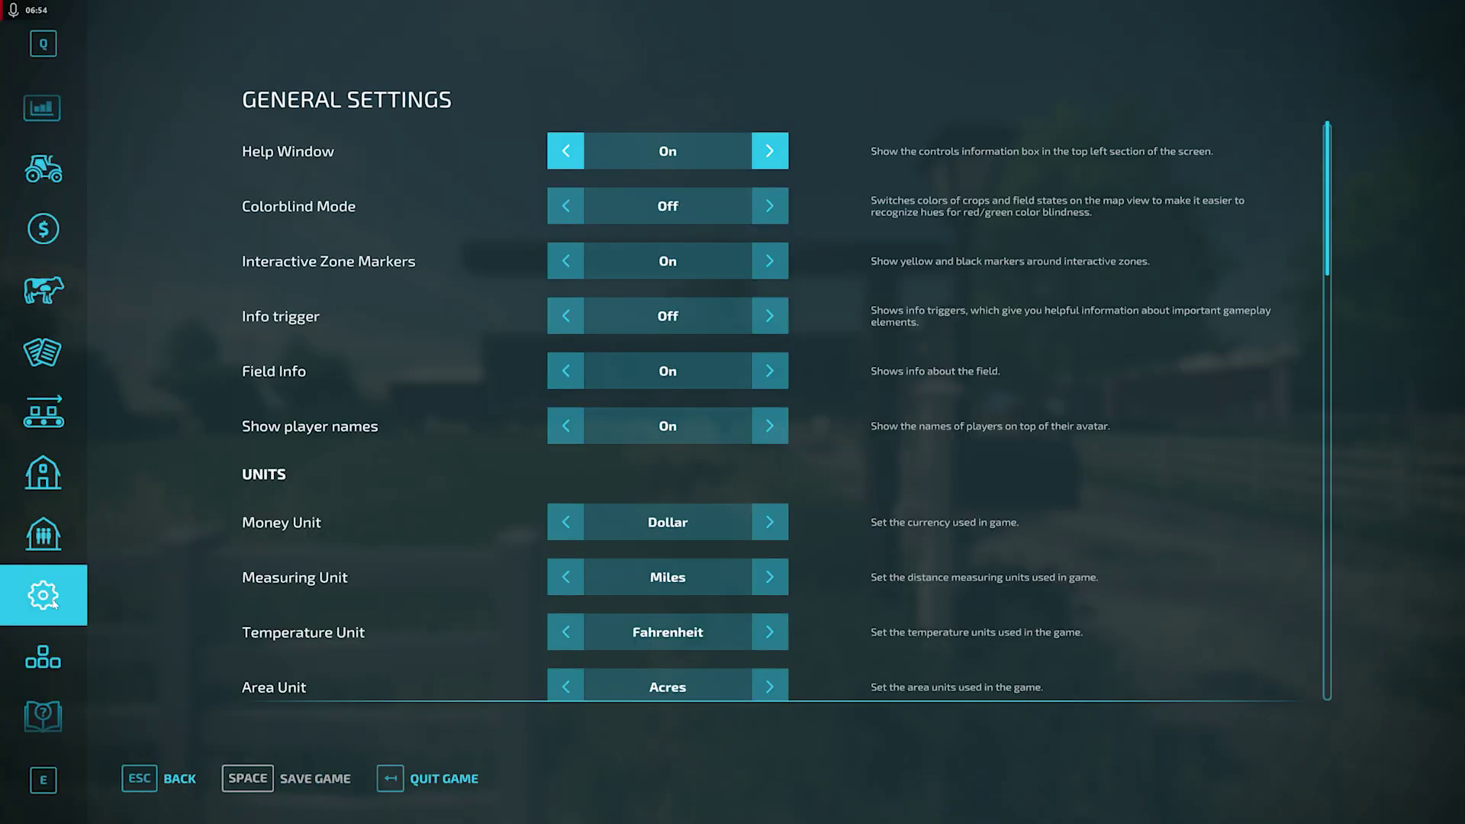
key(q)
key(q)
Page through Production Chains, Vehicle Overview and Animals back to the Farms page.
key(q)
key(e)
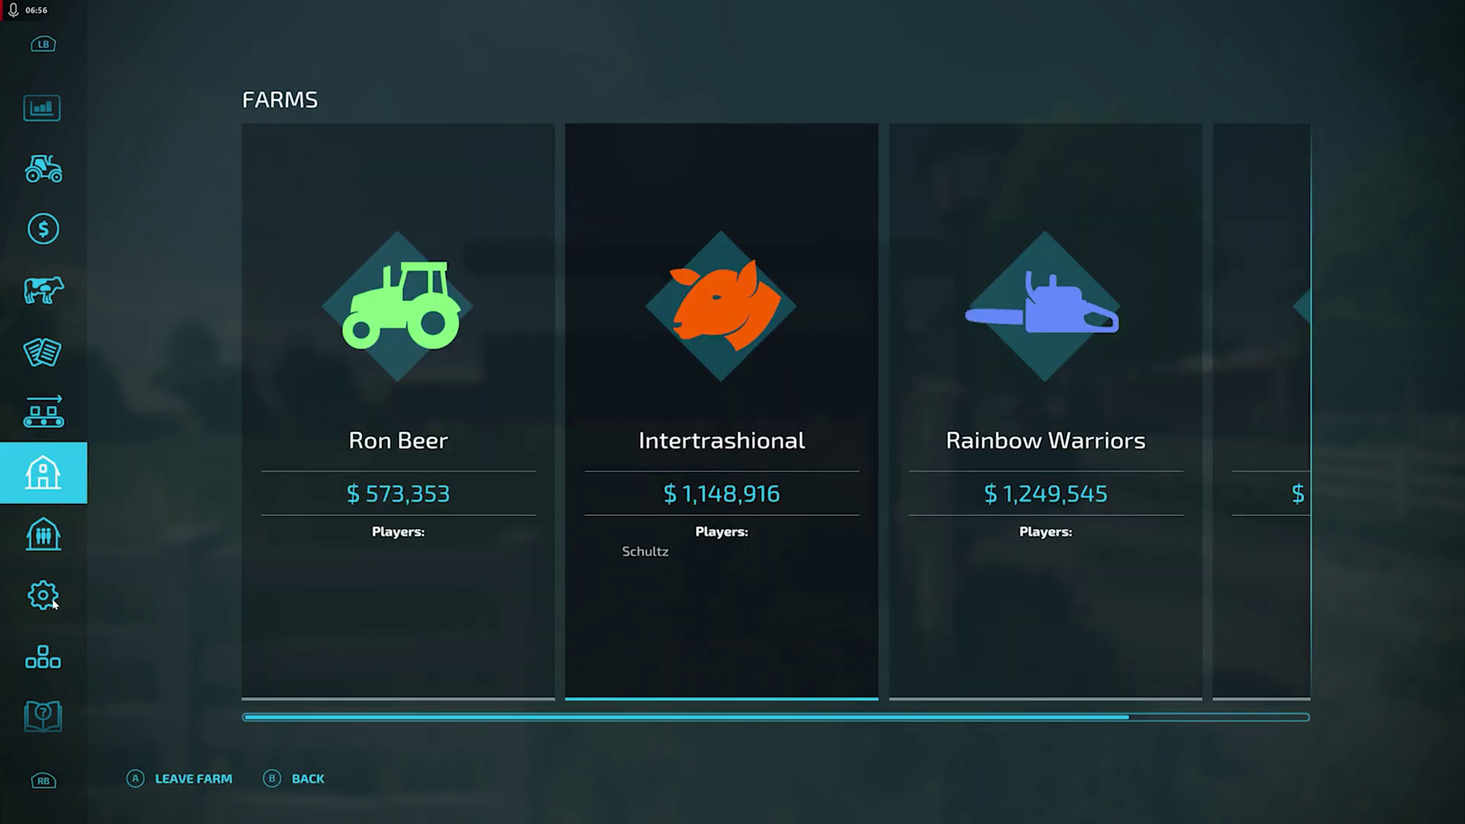
key(q)
key(q)
key(q)
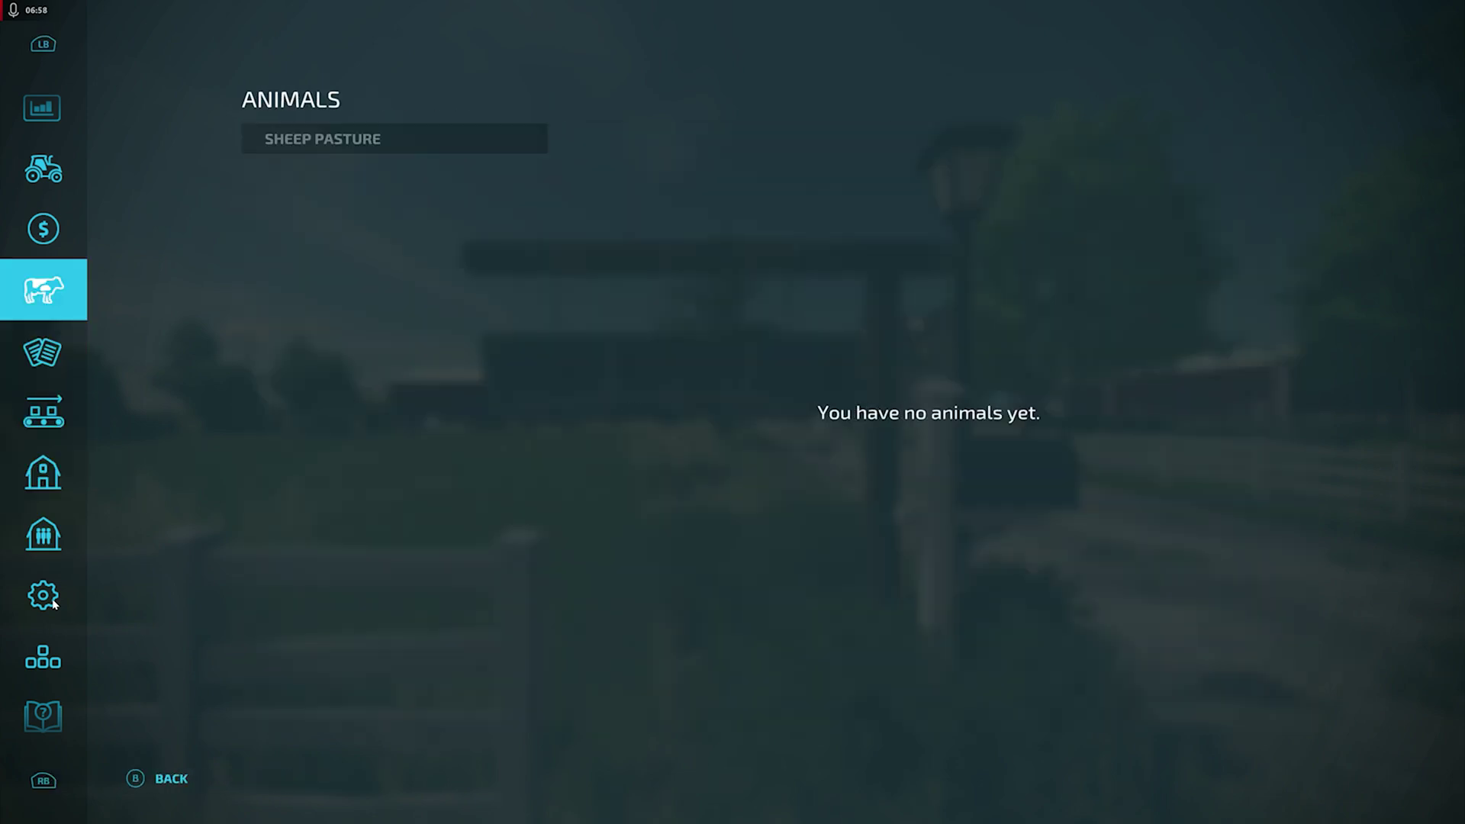
key(q)
key(q)
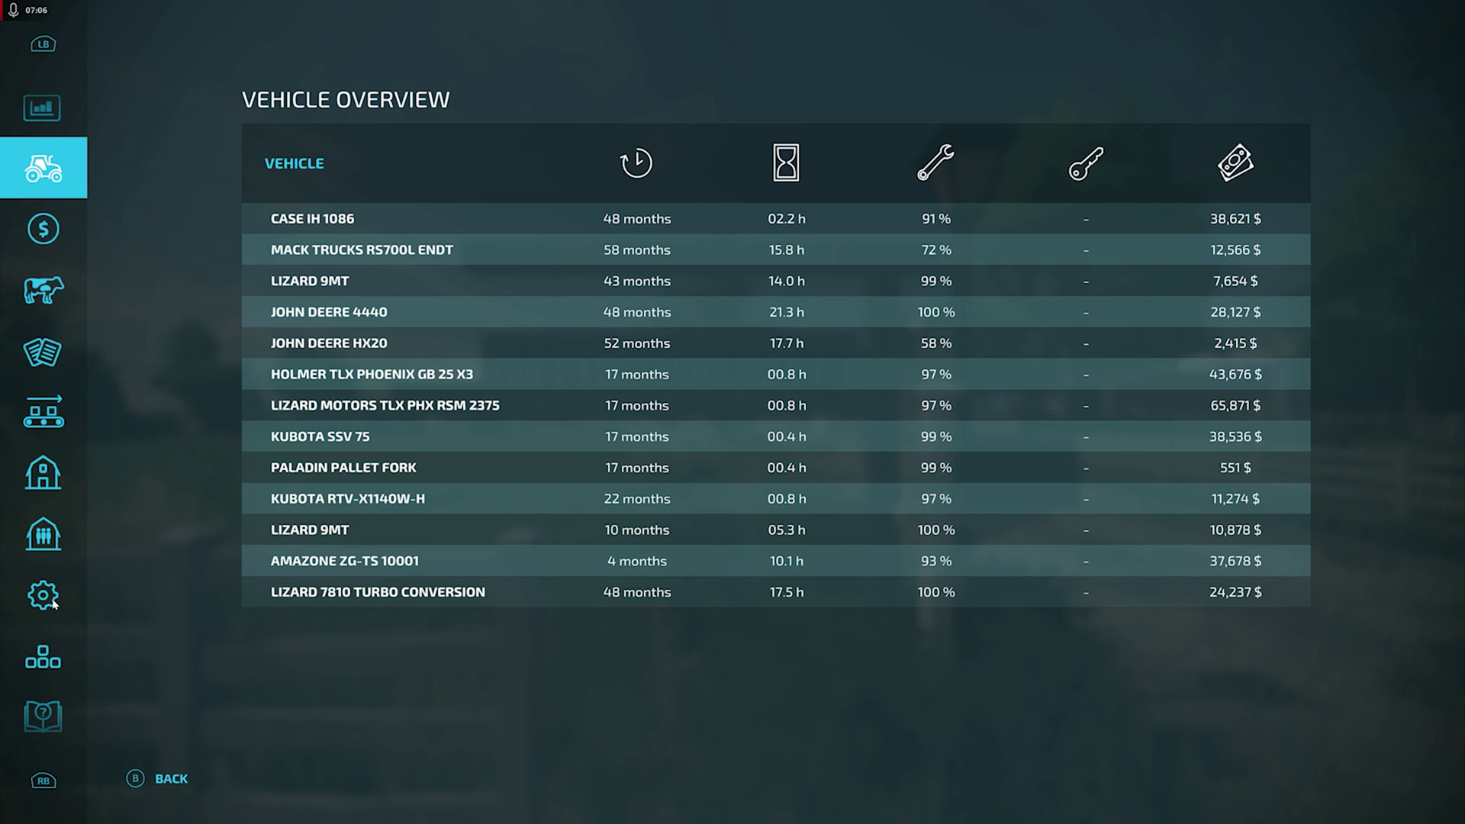
key(e)
key(e)
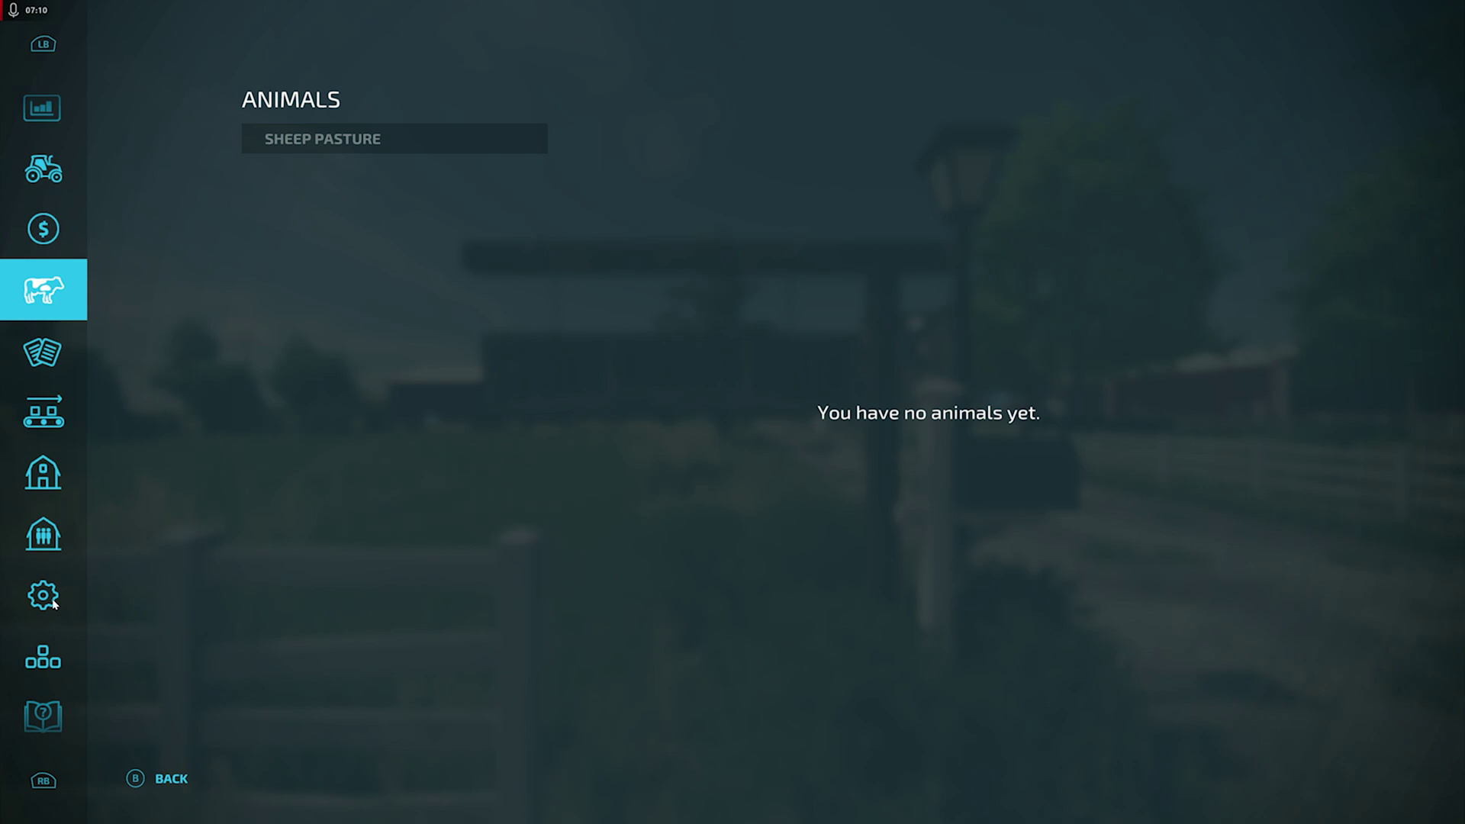
key(e)
key(e)
key(e)
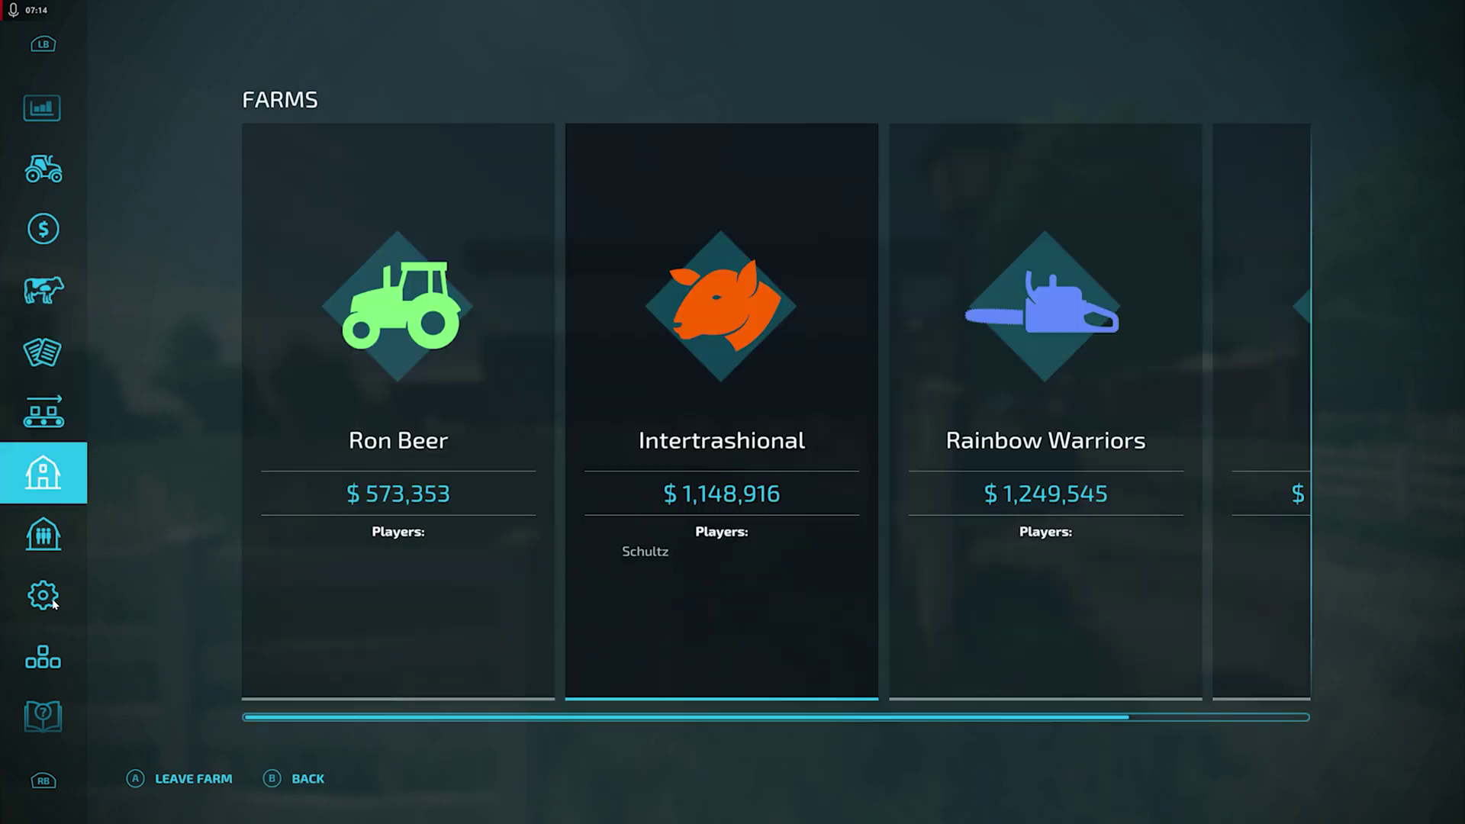
Go back to Prices and check storage down the goods list to Solid Fertilizer.
key(q)
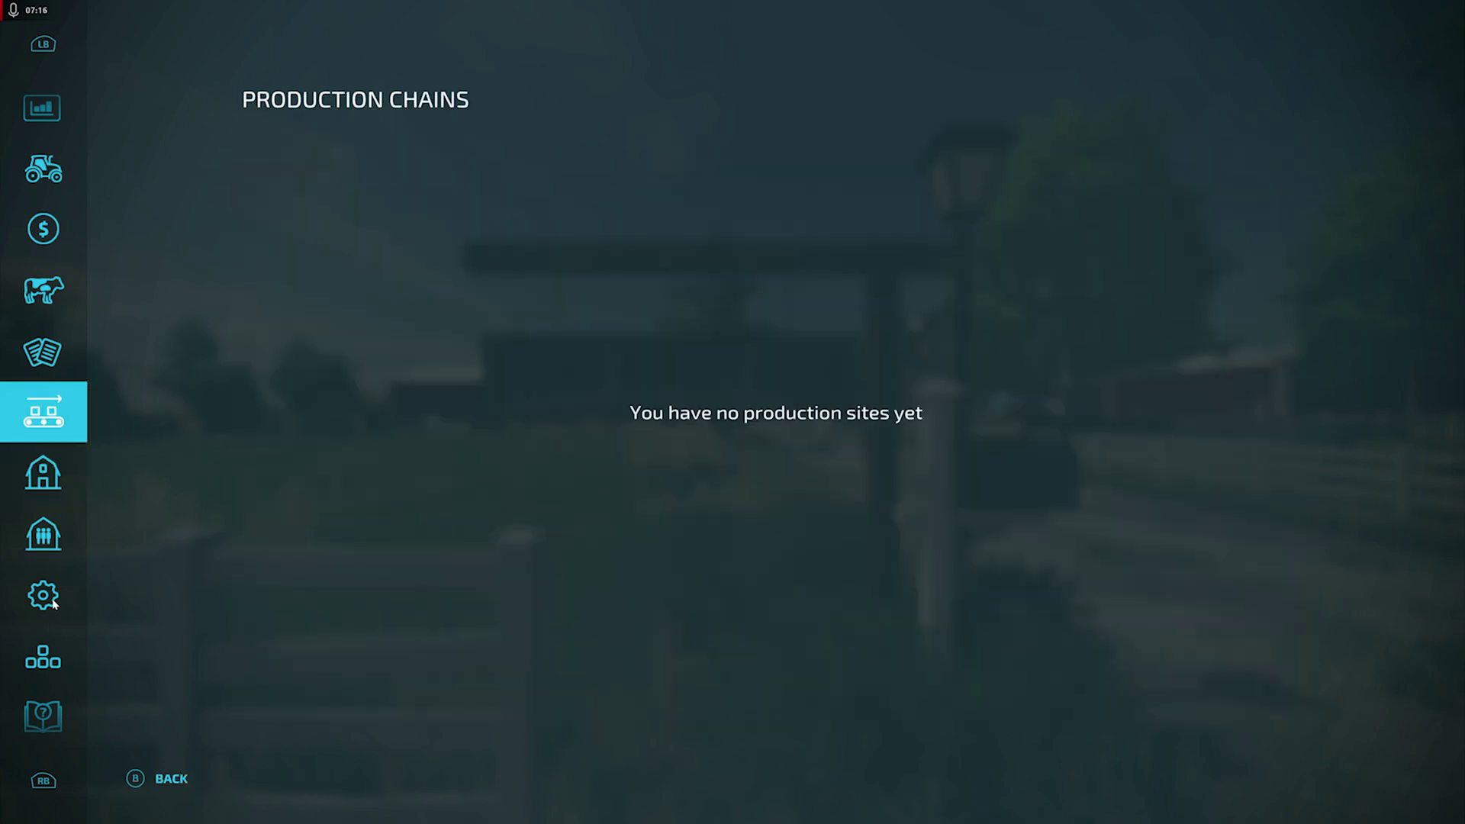
key(q)
key(q)
key(q)
key(q)
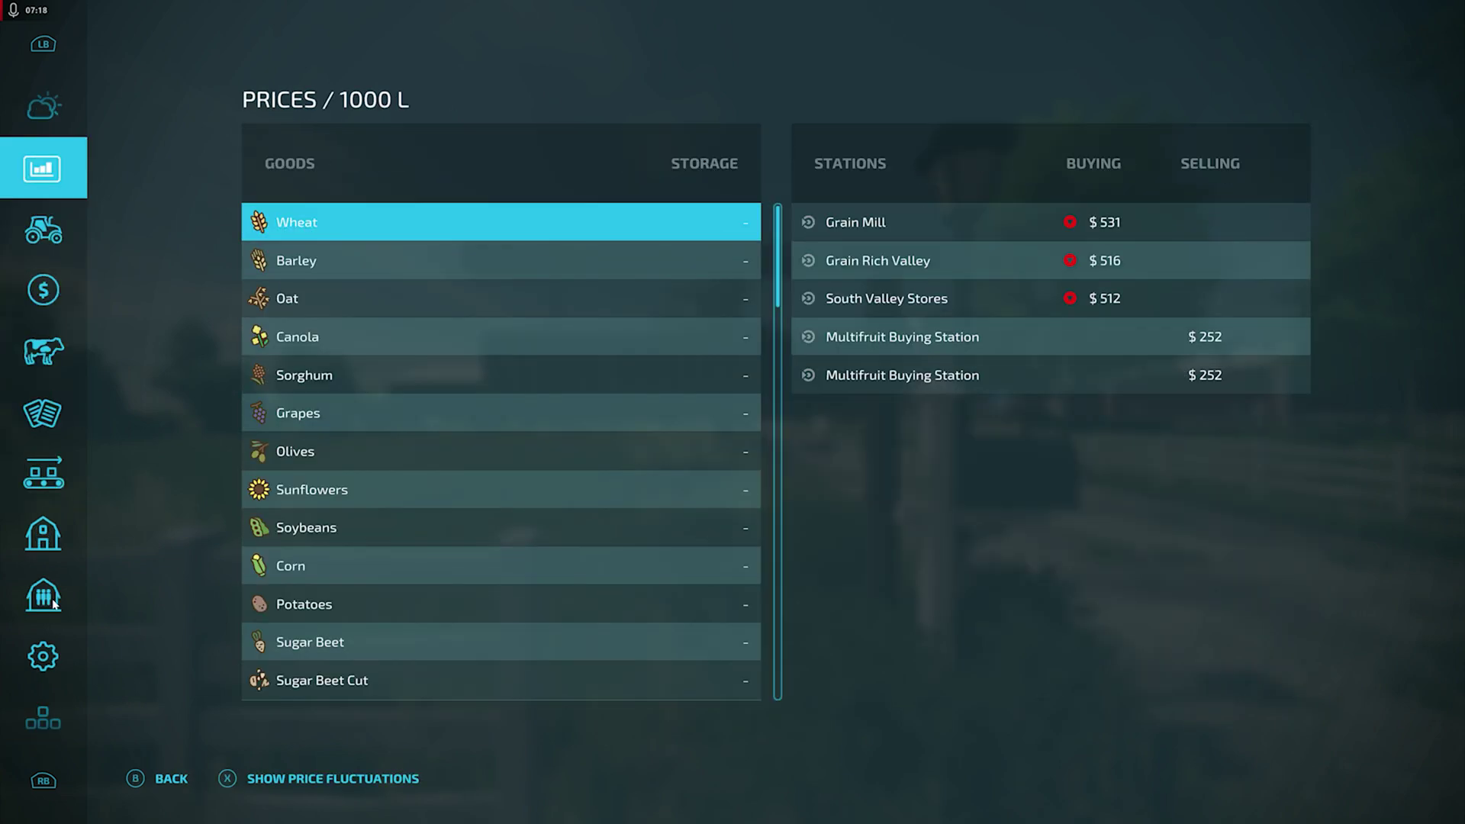
key(Down)
key(Down)
key(Down)
key(Down)
key(Down)
key(Down)
key(Down)
key(Down)
key(Down)
key(Down)
key(Down)
key(Down)
key(Down)
key(Down)
key(Down)
key(Down)
key(Down)
key(Down)
key(Down)
key(Down)
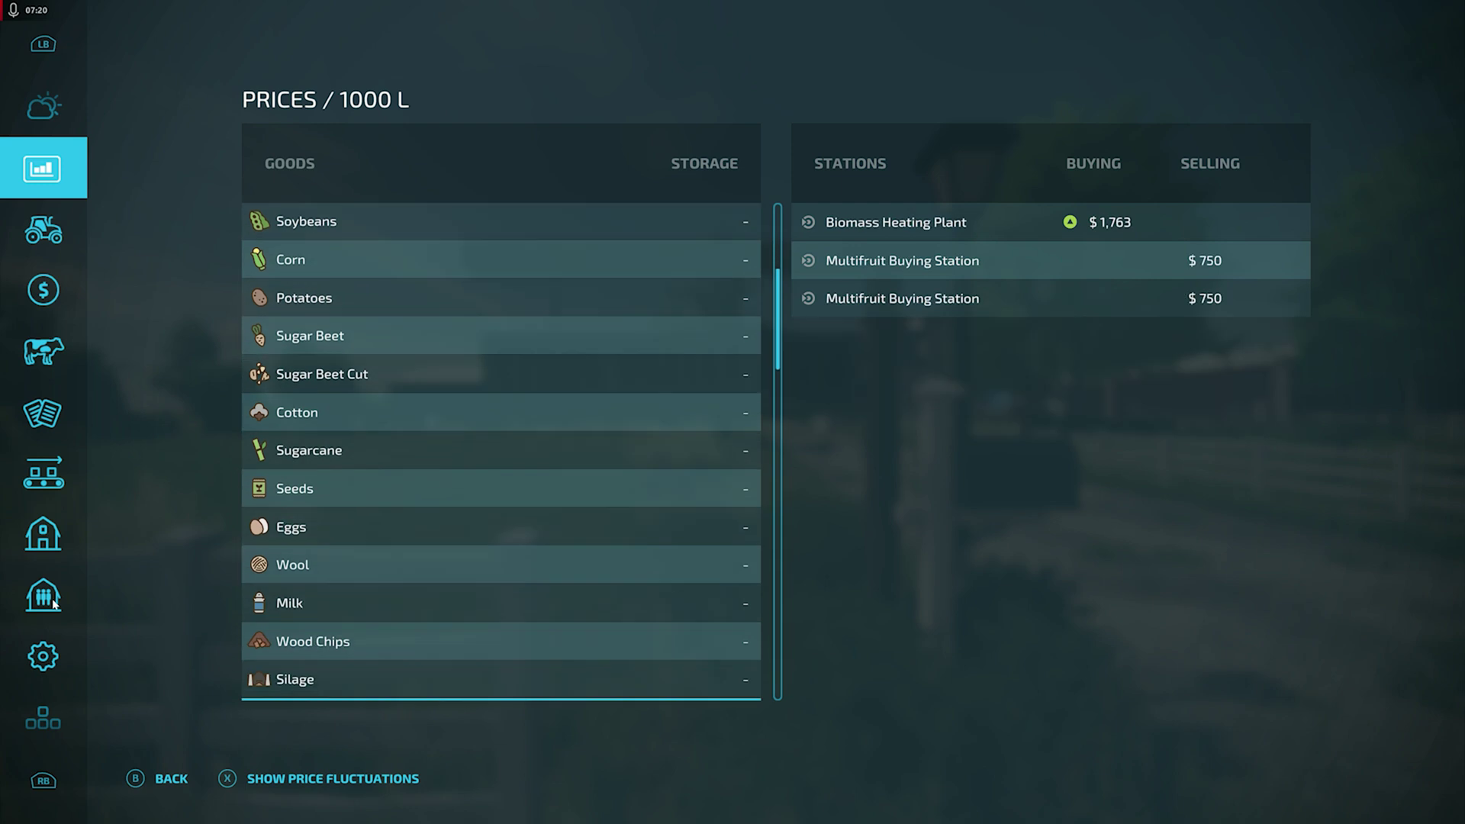
key(Down)
key(Down)
key(Down)
key(Down)
key(Down)
key(Down)
key(Down)
key(Down)
key(Down)
key(Down)
key(Down)
key(Down)
key(Down)
key(Down)
key(Down)
key(Down)
key(Down)
key(Down)
key(Down)
key(Down)
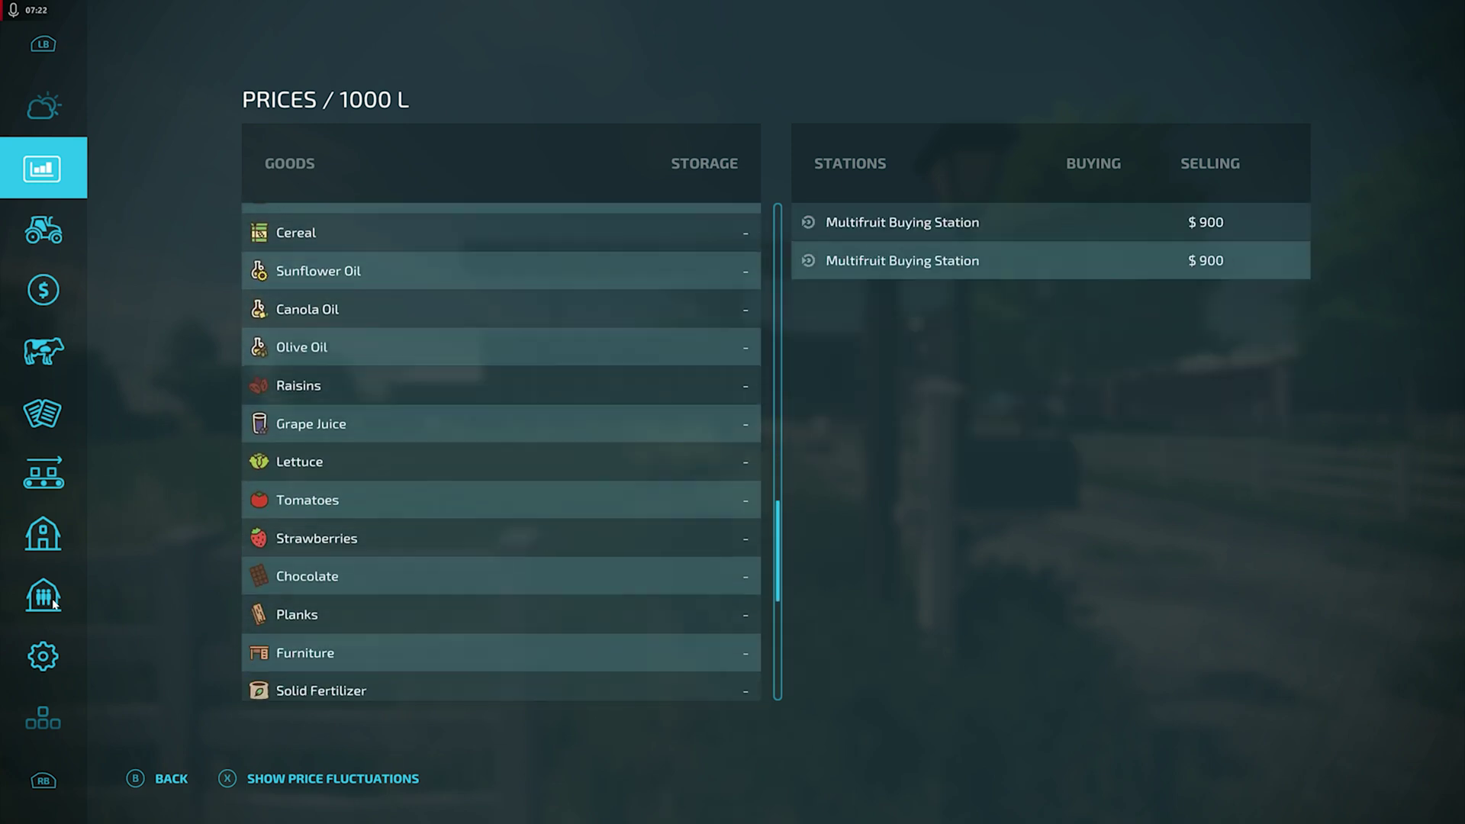
key(Down)
key(Down)
key(Down)
key(Down)
key(Down)
key(Down)
key(Down)
key(Down)
key(Down)
key(Down)
key(Down)
key(Down)
Reopen the menu, go to Farms and join the farm holding $573,353.
key(Escape)
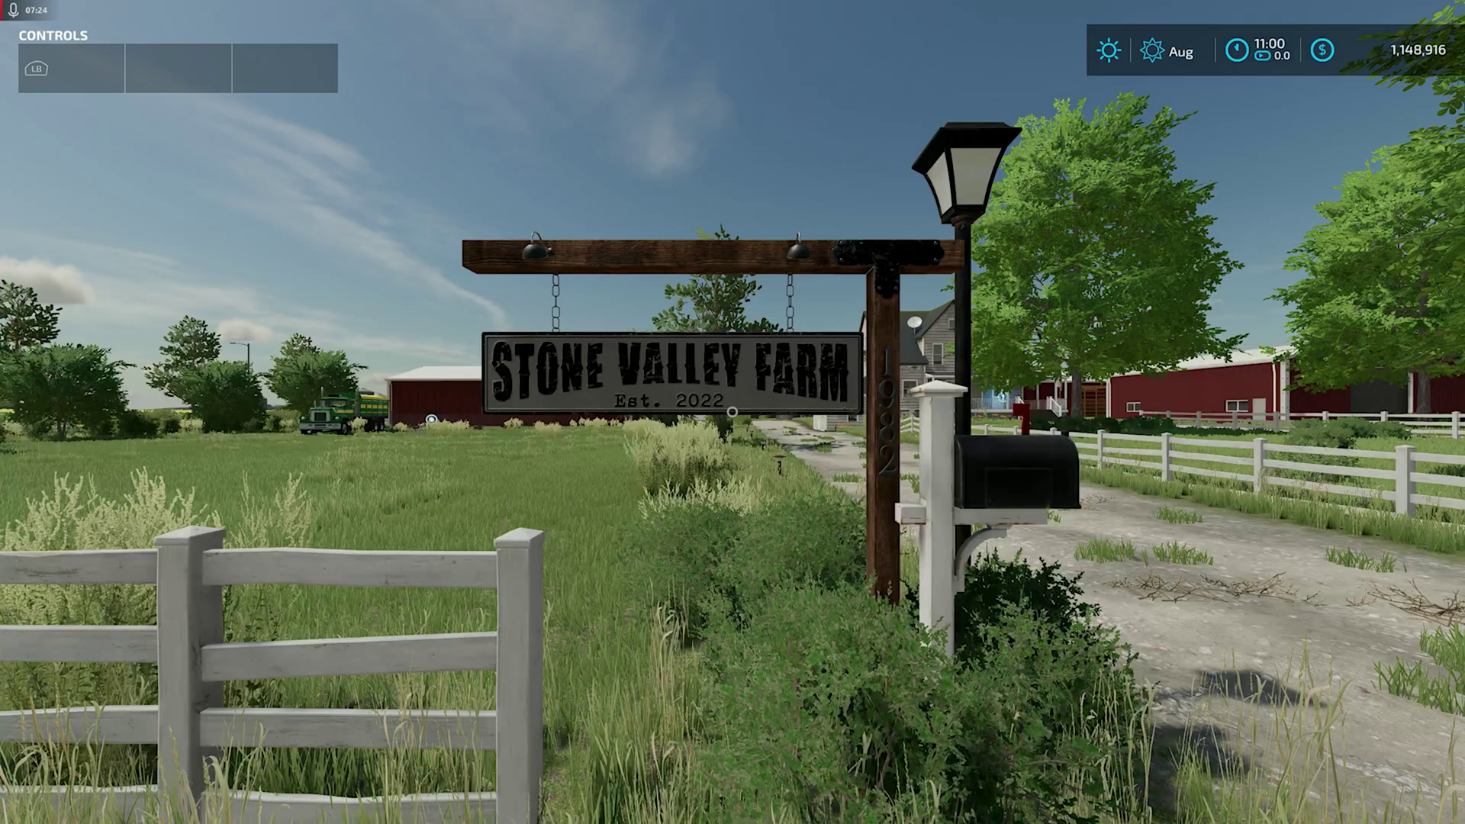
key(Escape)
key(e)
key(e)
key(e)
key(e)
key(e)
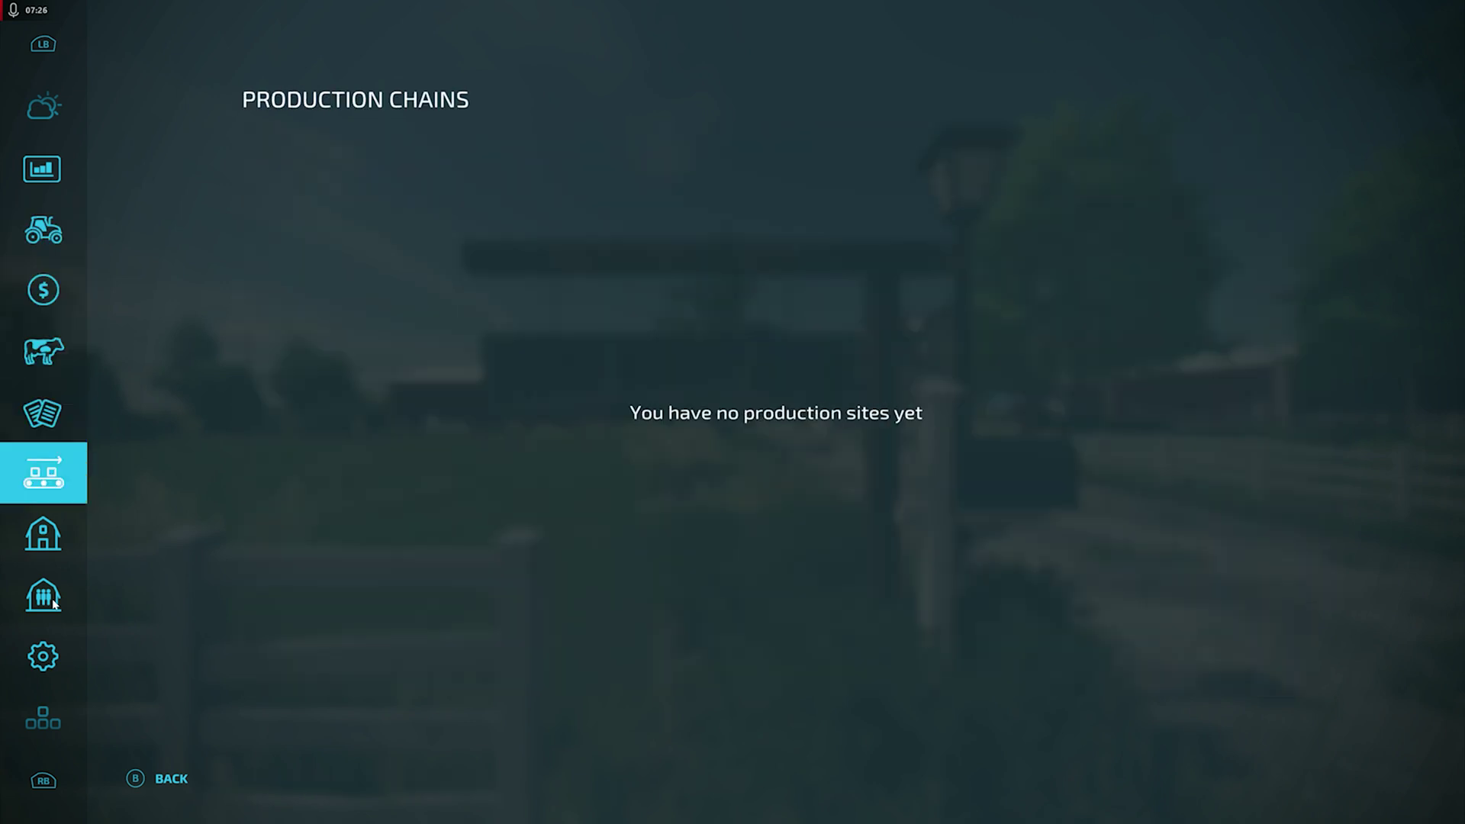
key(e)
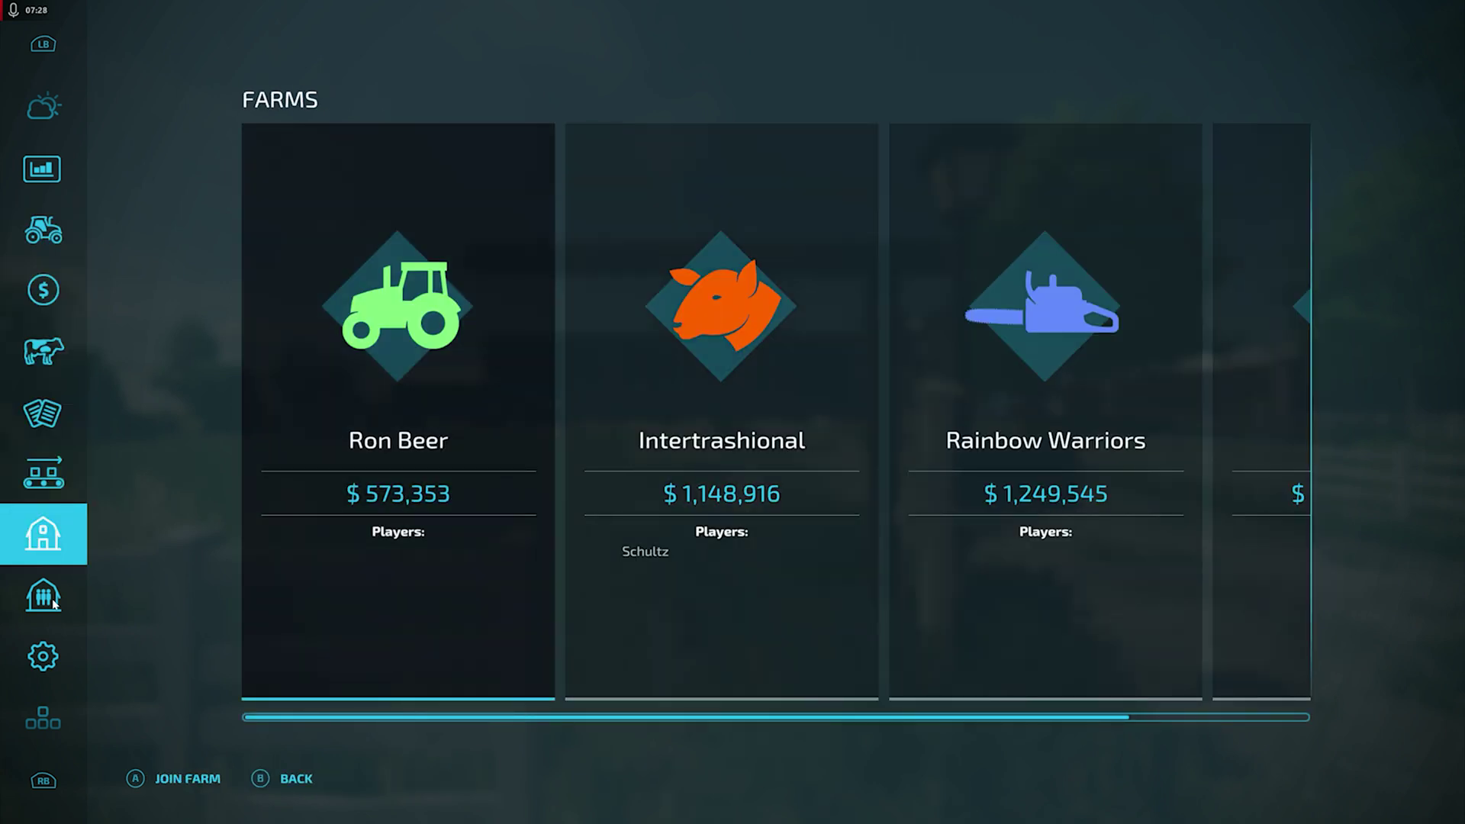
key(Return)
key(Return)
Check the Vehicle Overview and the Animals page with the restored chickens.
key(q)
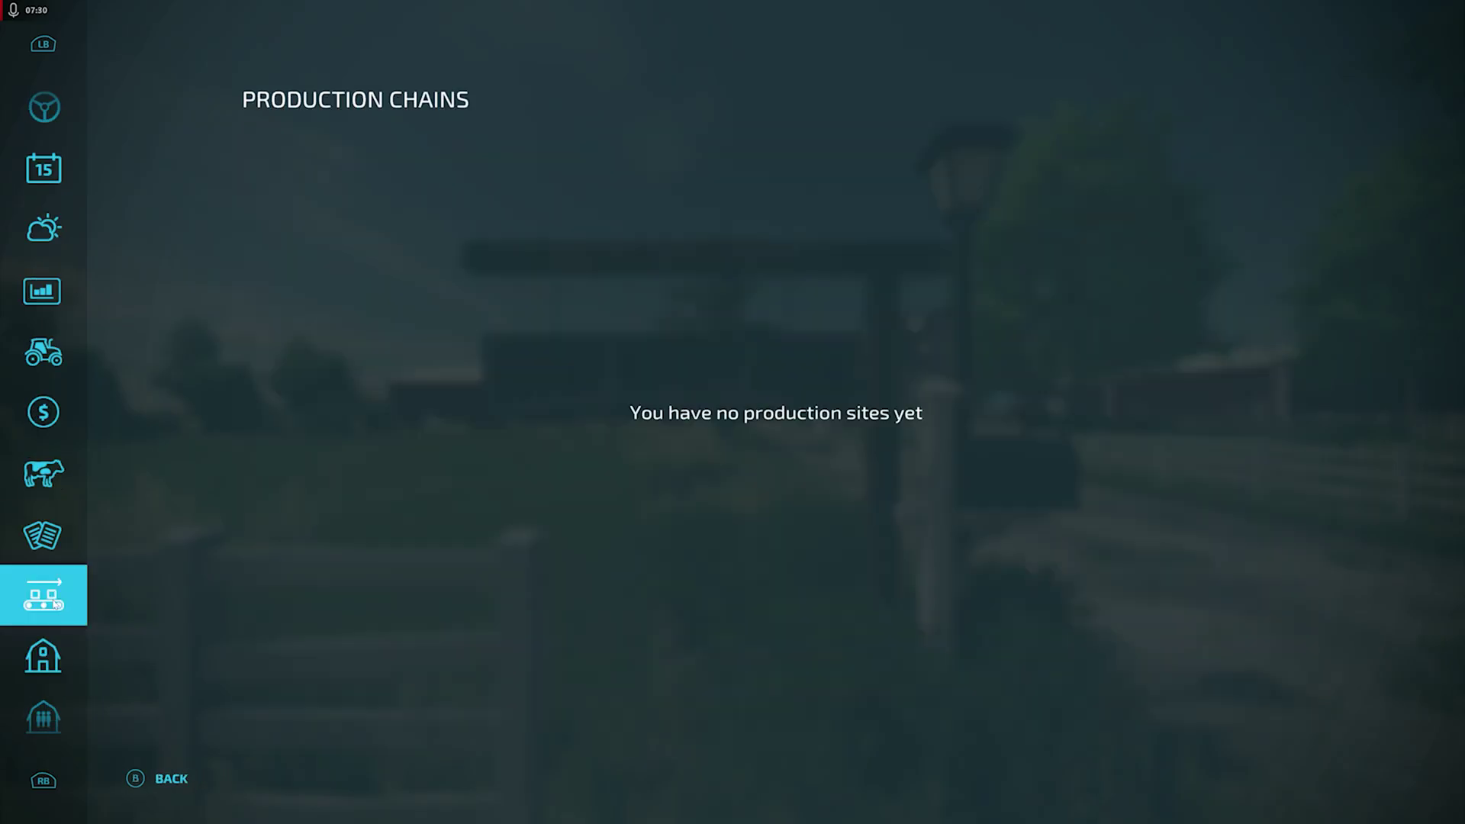
key(q)
key(q)
key(q)
key(q)
key(q)
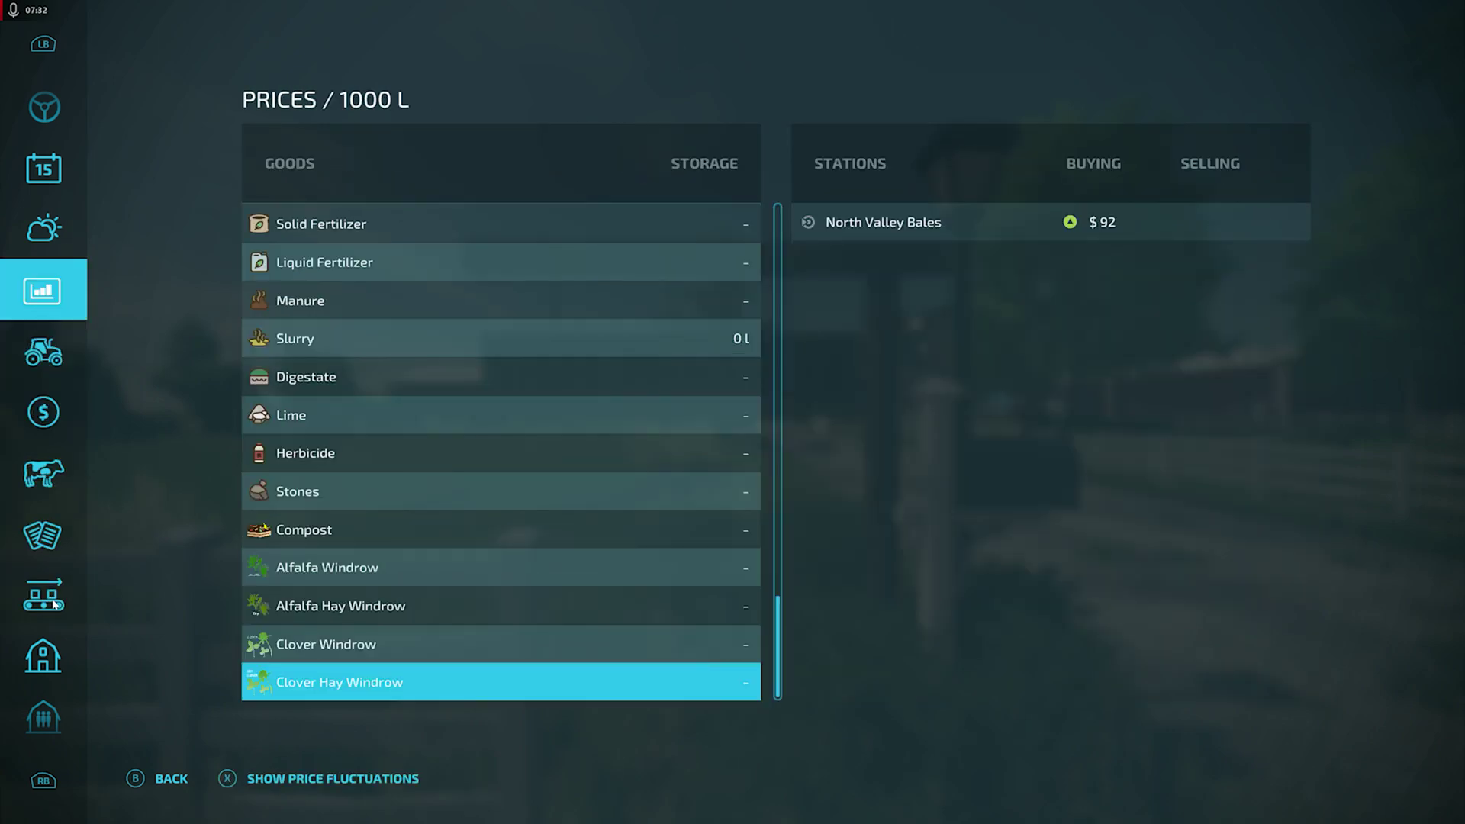
key(e)
key(e)
key(e)
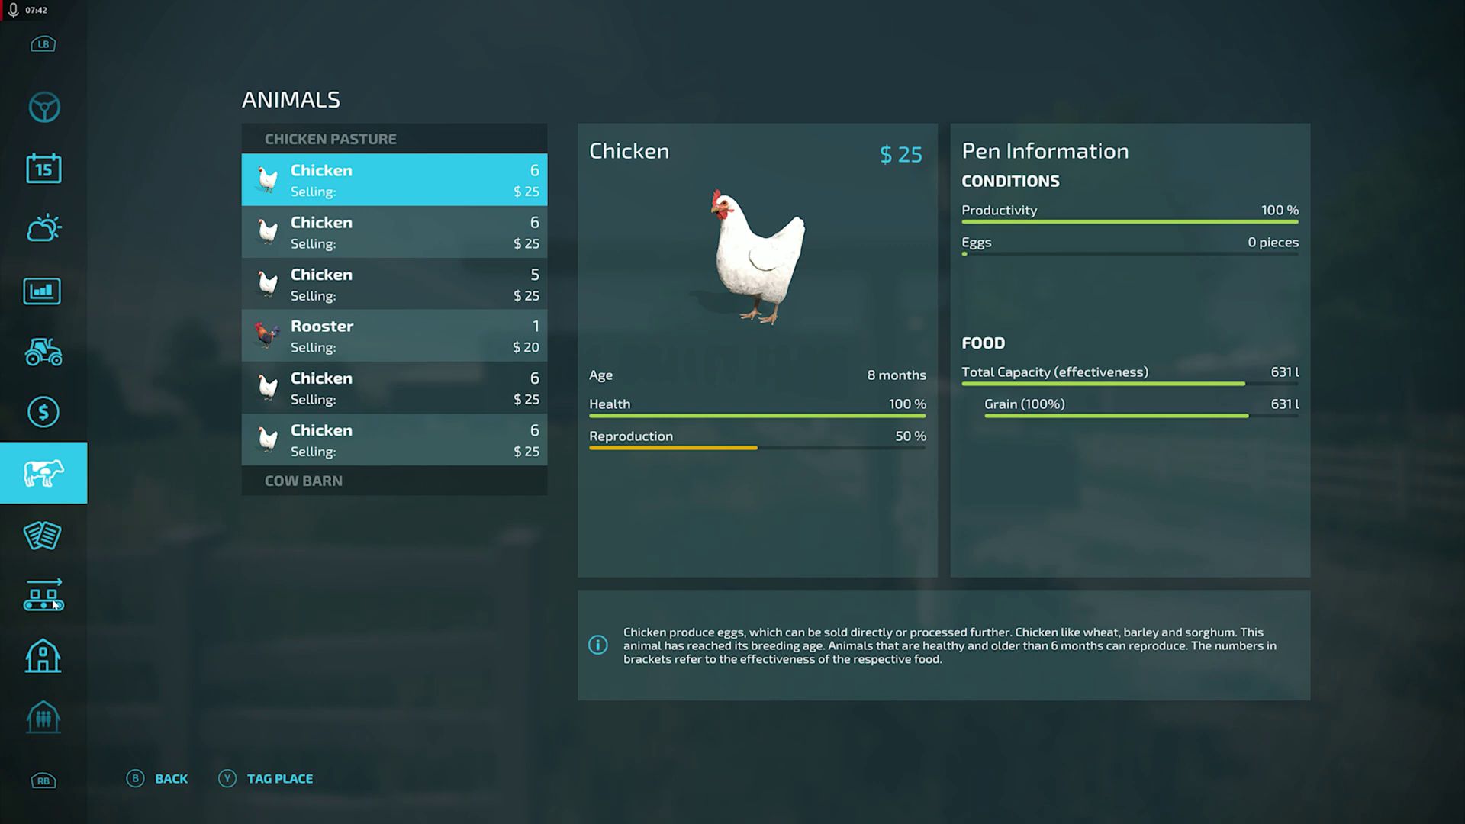
Return to Prices and browse the goods list, ending on Wheat's prices.
key(q)
key(q)
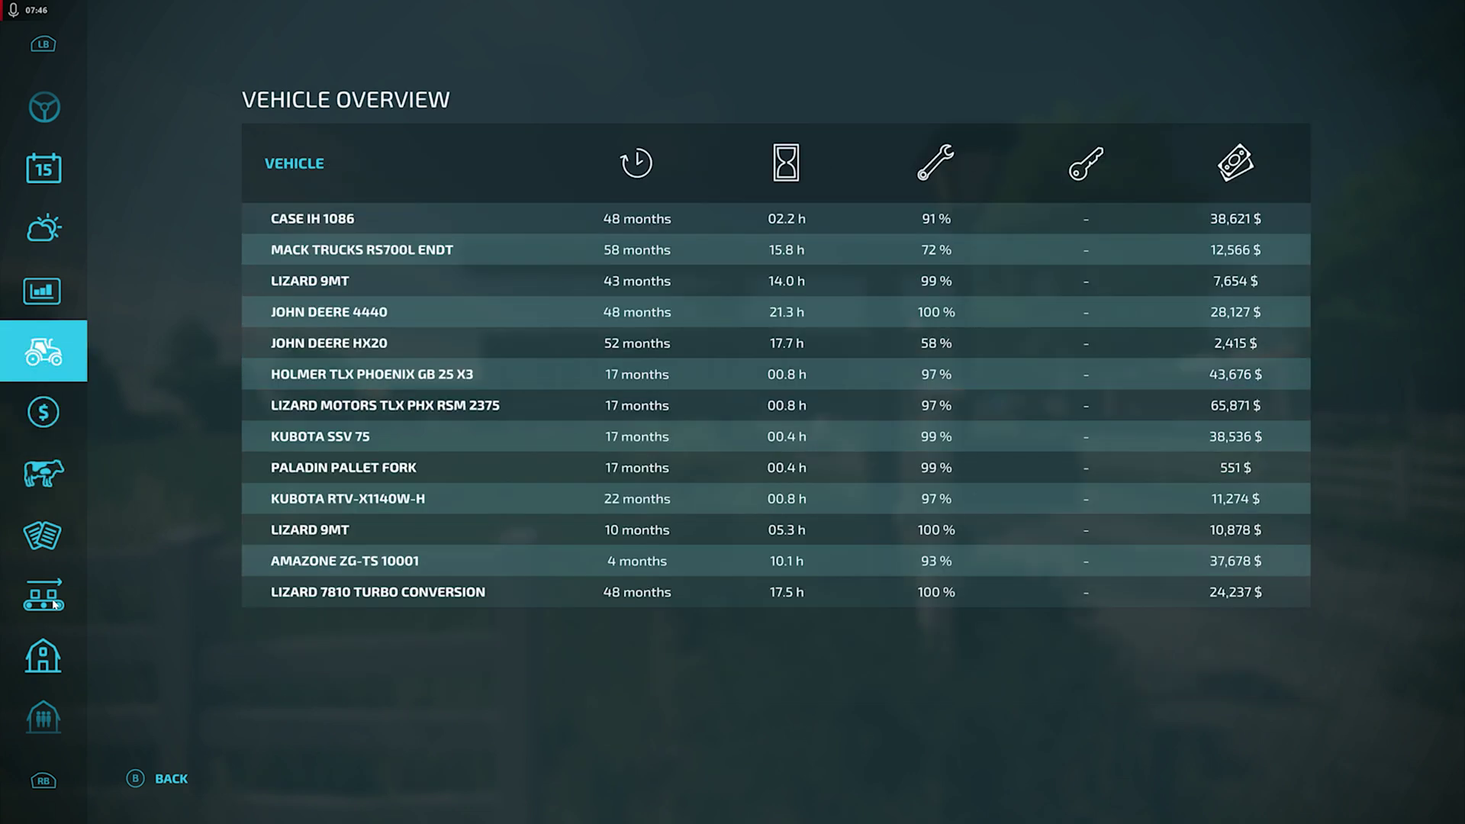
key(q)
key(Up)
key(Up)
key(Up)
key(Up)
key(Up)
key(Up)
key(Up)
key(Up)
key(Up)
key(Up)
key(Up)
key(Up)
key(Up)
key(Up)
key(Up)
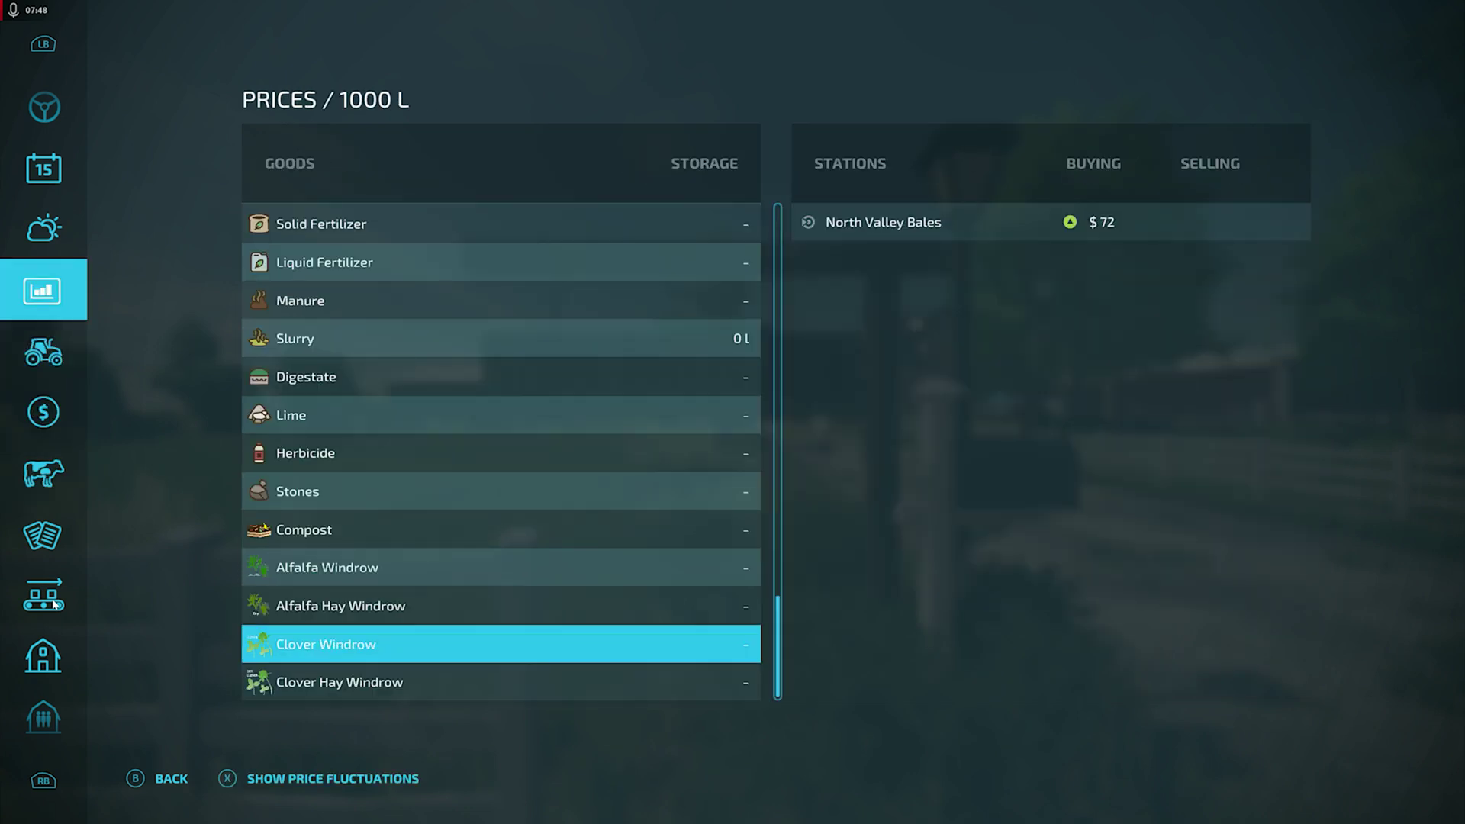
key(Up)
key(Up)
key(Up)
key(Up)
key(Up)
key(Up)
key(Up)
key(Up)
key(Up)
key(Up)
key(Up)
key(Up)
key(Up)
key(Up)
key(Up)
key(Up)
key(Up)
key(Up)
key(Up)
key(Up)
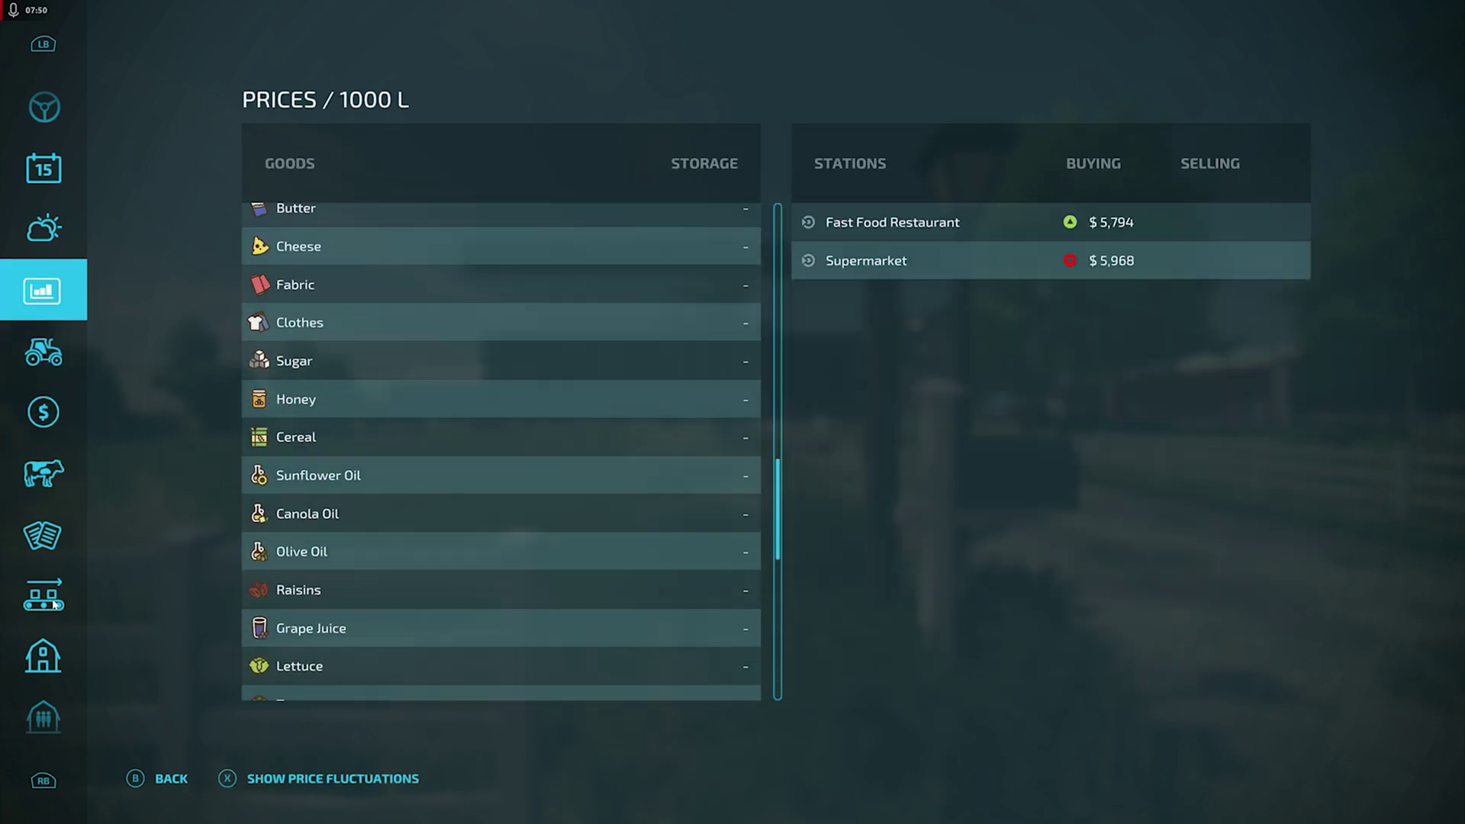
key(Down)
key(Down)
key(Down)
key(Down)
key(Down)
key(Down)
key(Down)
key(Down)
key(Down)
key(Down)
key(Down)
key(Down)
key(Down)
key(Down)
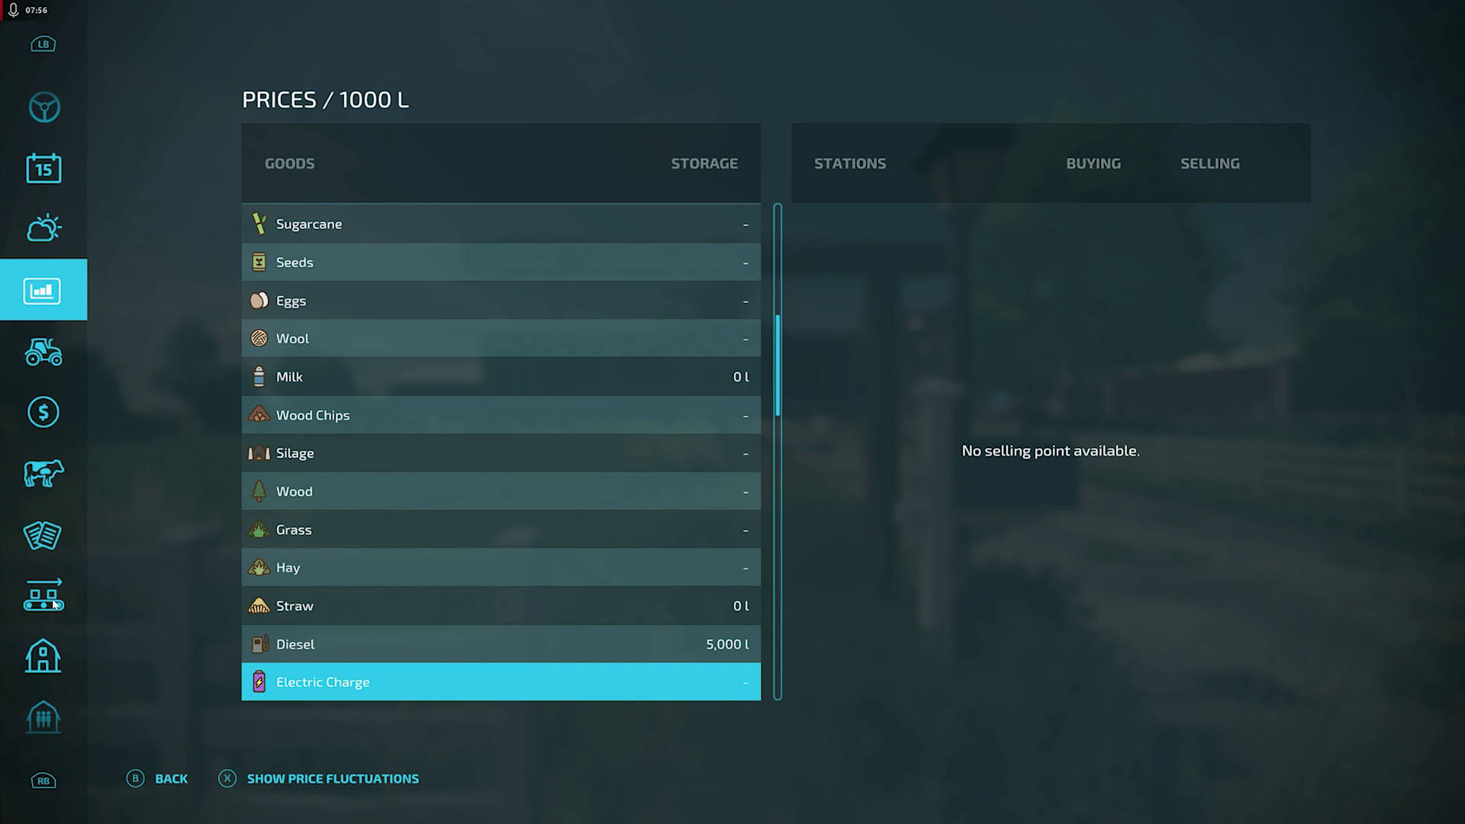
key(Up)
key(Up)
key(Up)
key(Up)
key(Up)
key(Up)
key(Up)
key(Up)
key(Up)
key(Up)
key(Up)
key(Up)
key(Up)
key(Up)
key(Up)
key(Up)
key(Up)
key(Up)
key(Up)
key(Up)
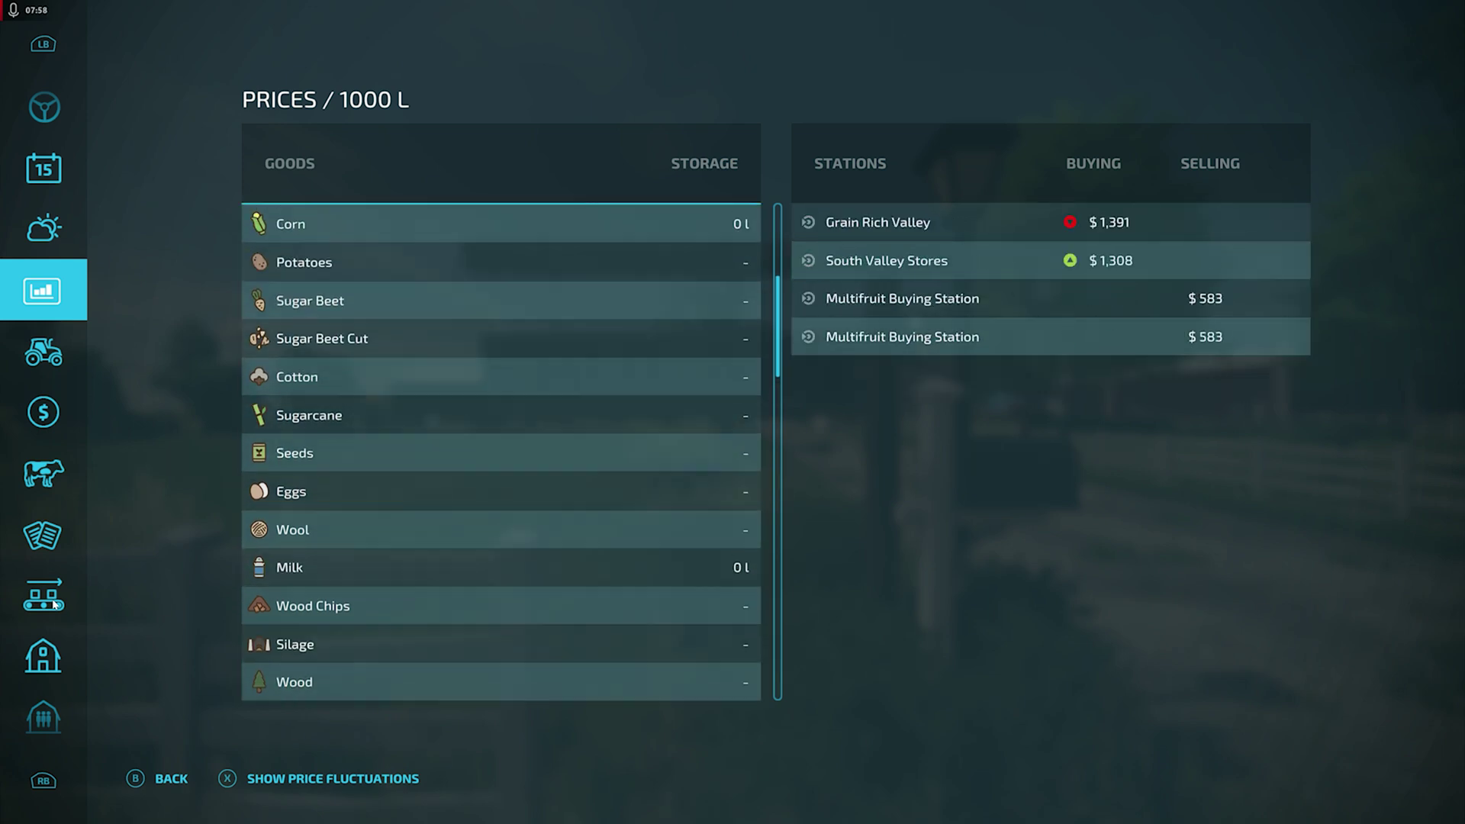
key(Up)
key(Up)
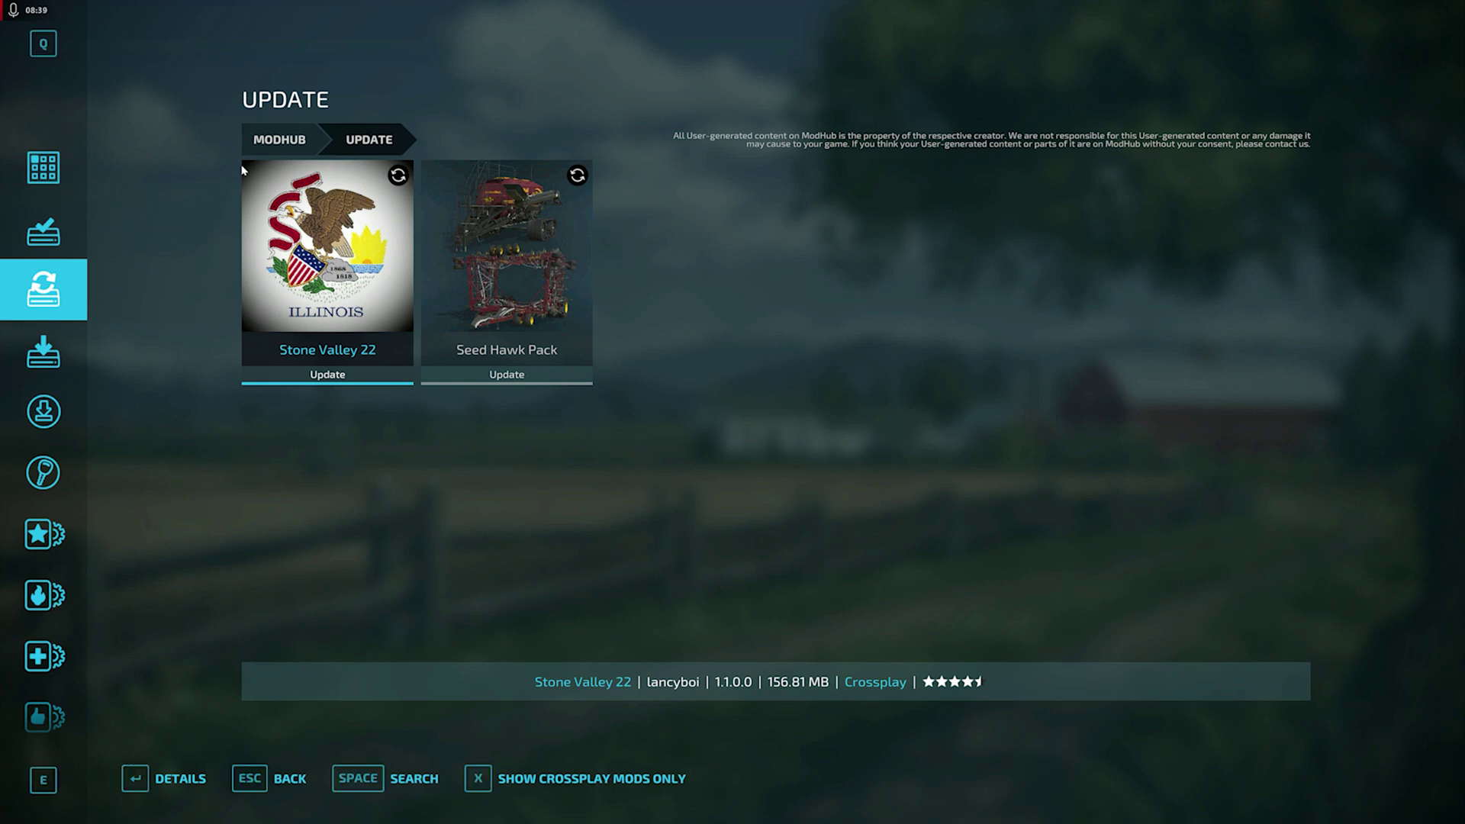
Open Stone Valley 22's details, queue its update, dismiss the notice and return to the list.
click(353, 328)
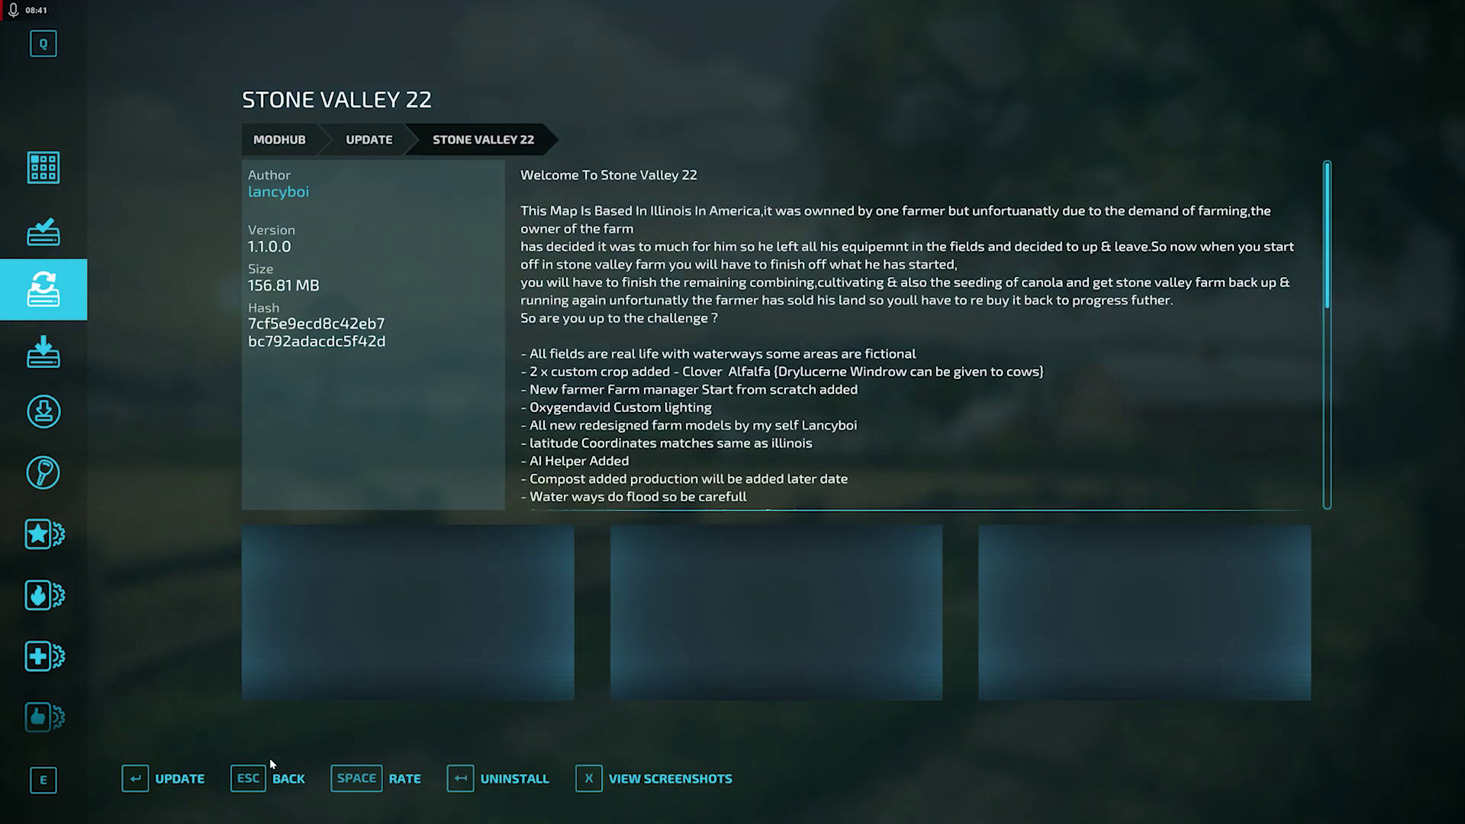
click(180, 778)
click(505, 518)
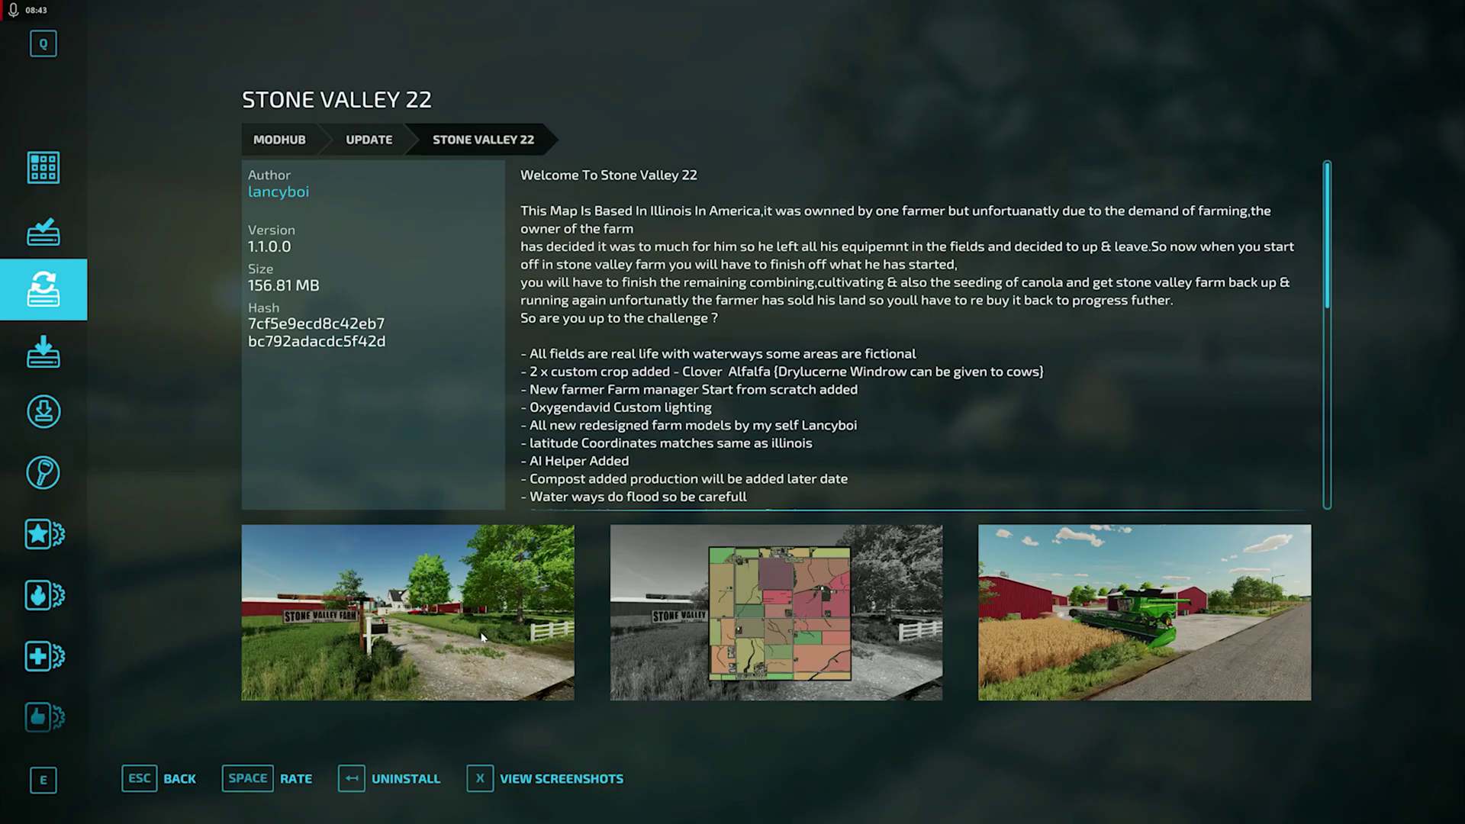
key(Escape)
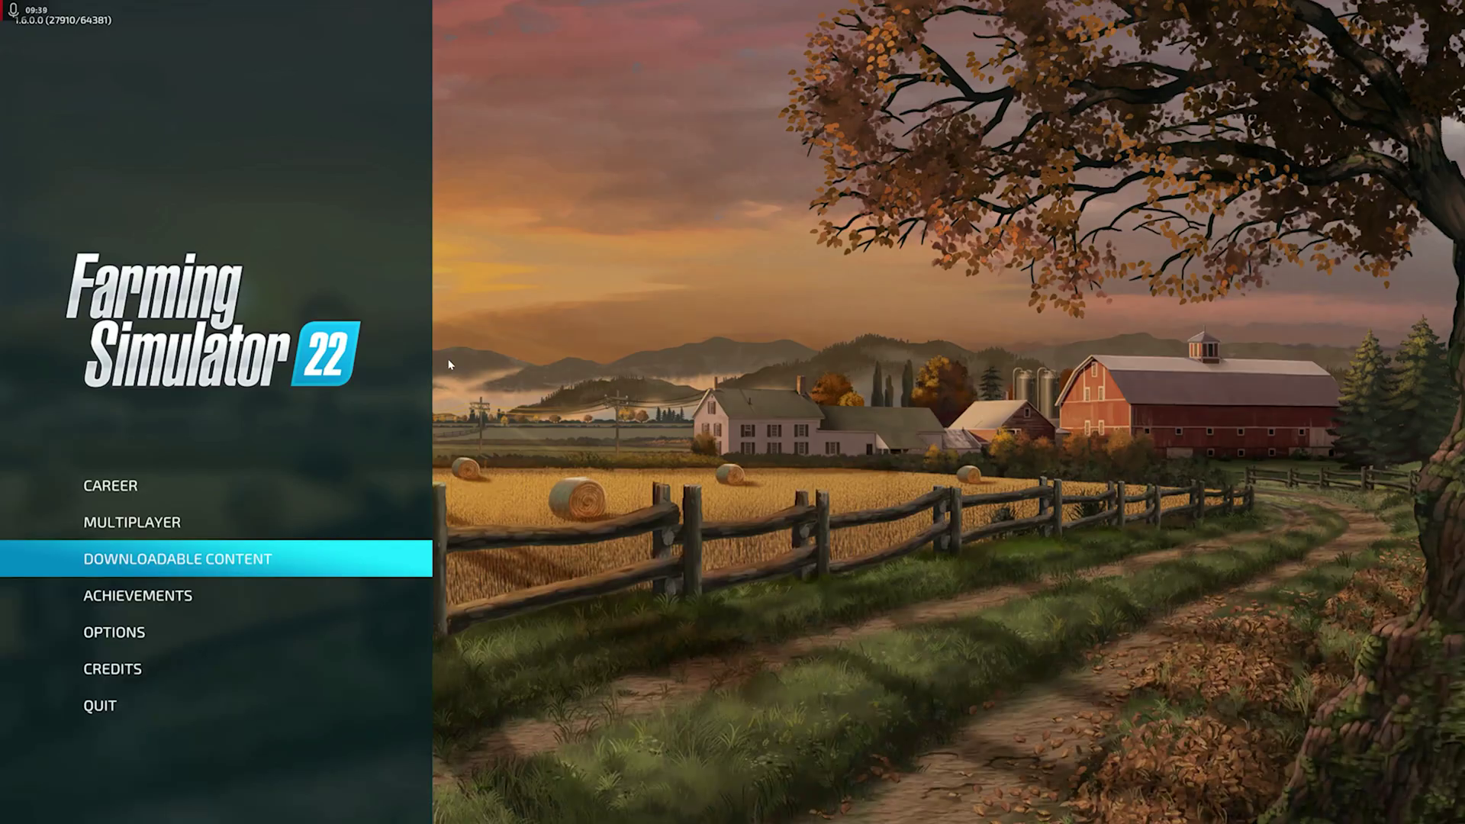
Start a Career game and pick an empty slot in the Game Saves carousel.
click(220, 494)
scroll(662, 461, down, 10)
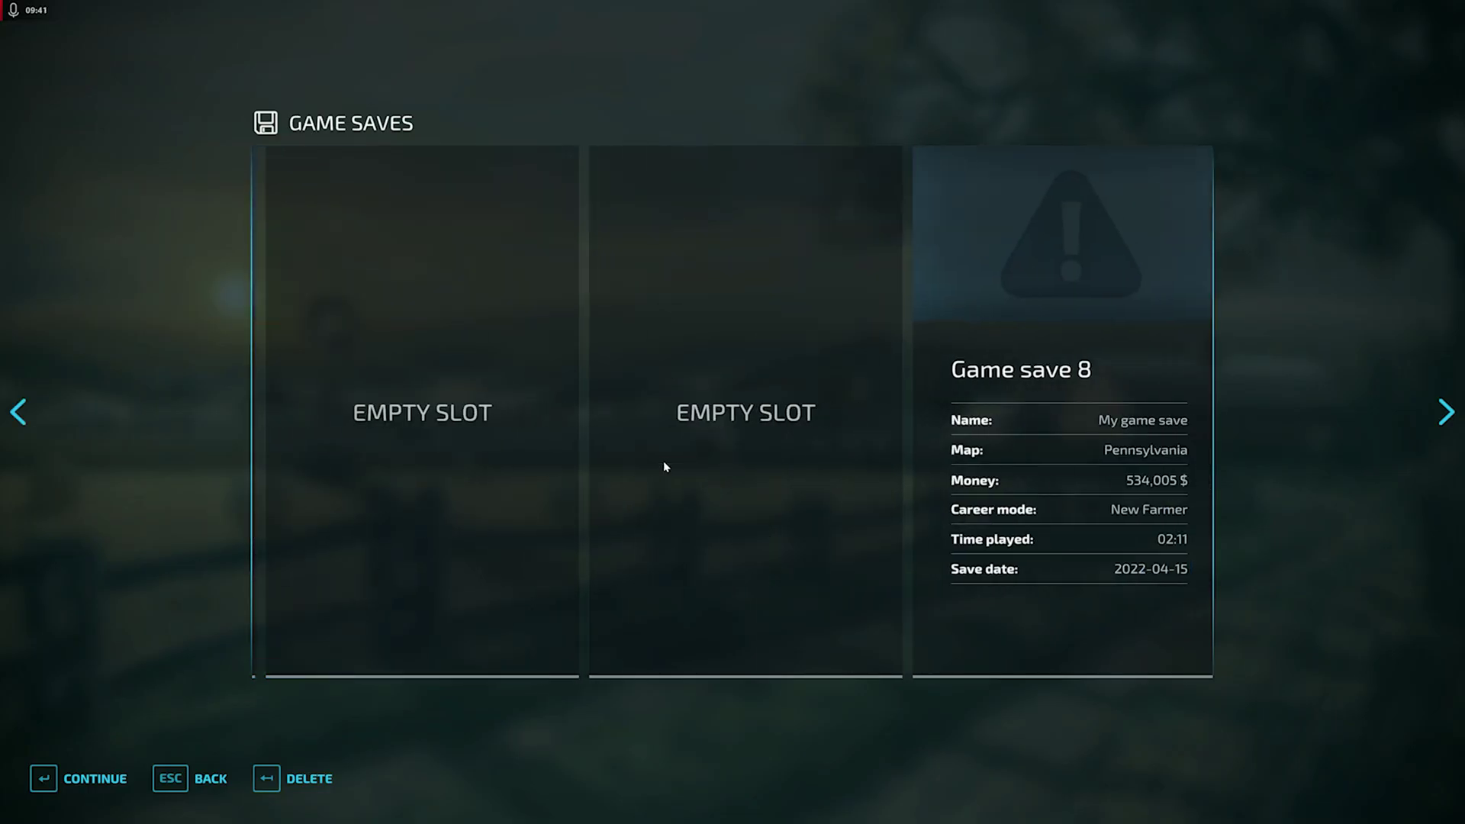
scroll(641, 462, up, 3)
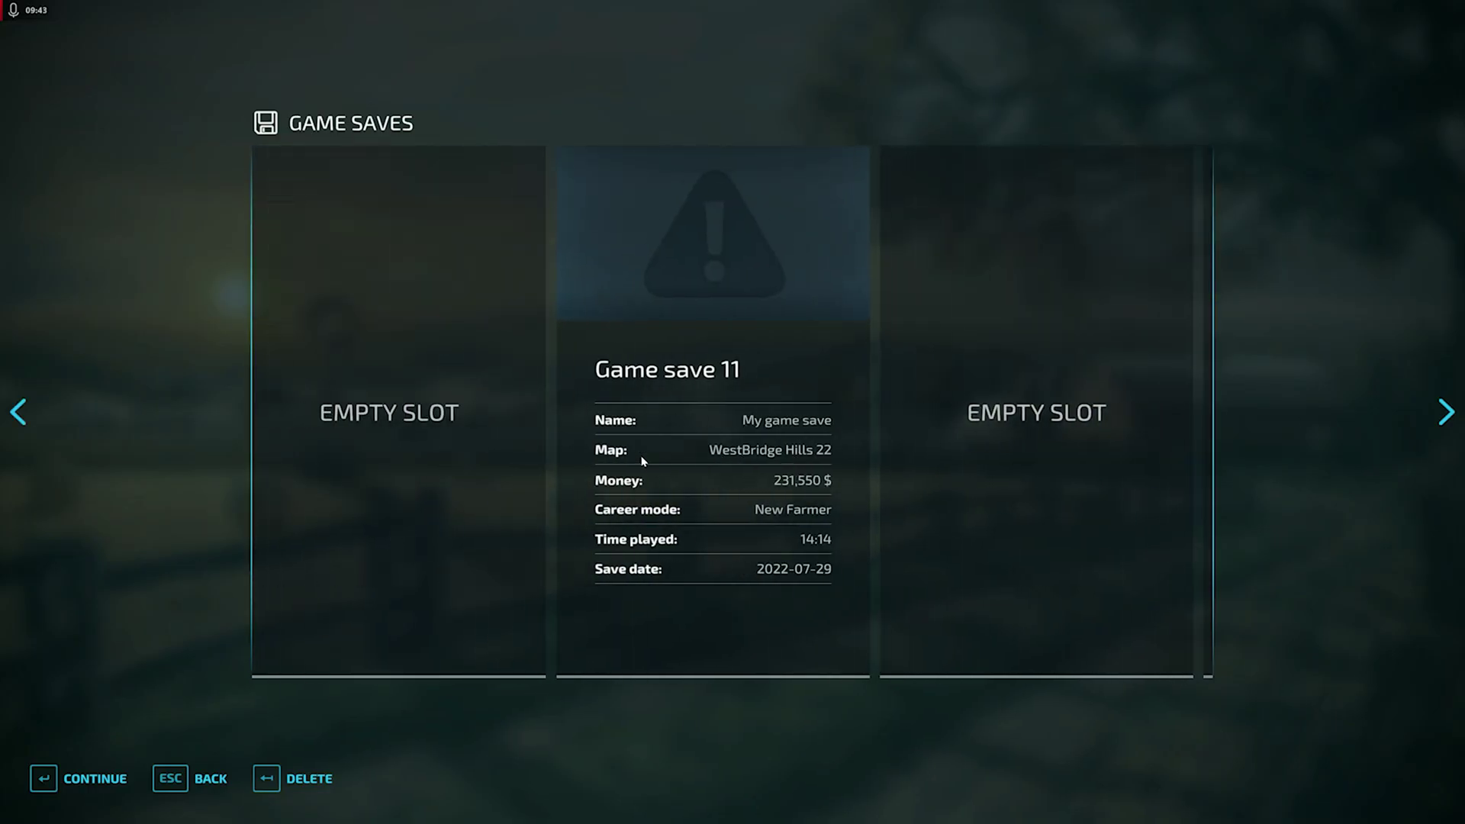
scroll(762, 428, down, 3)
scroll(822, 421, down, 2)
scroll(517, 425, up, 2)
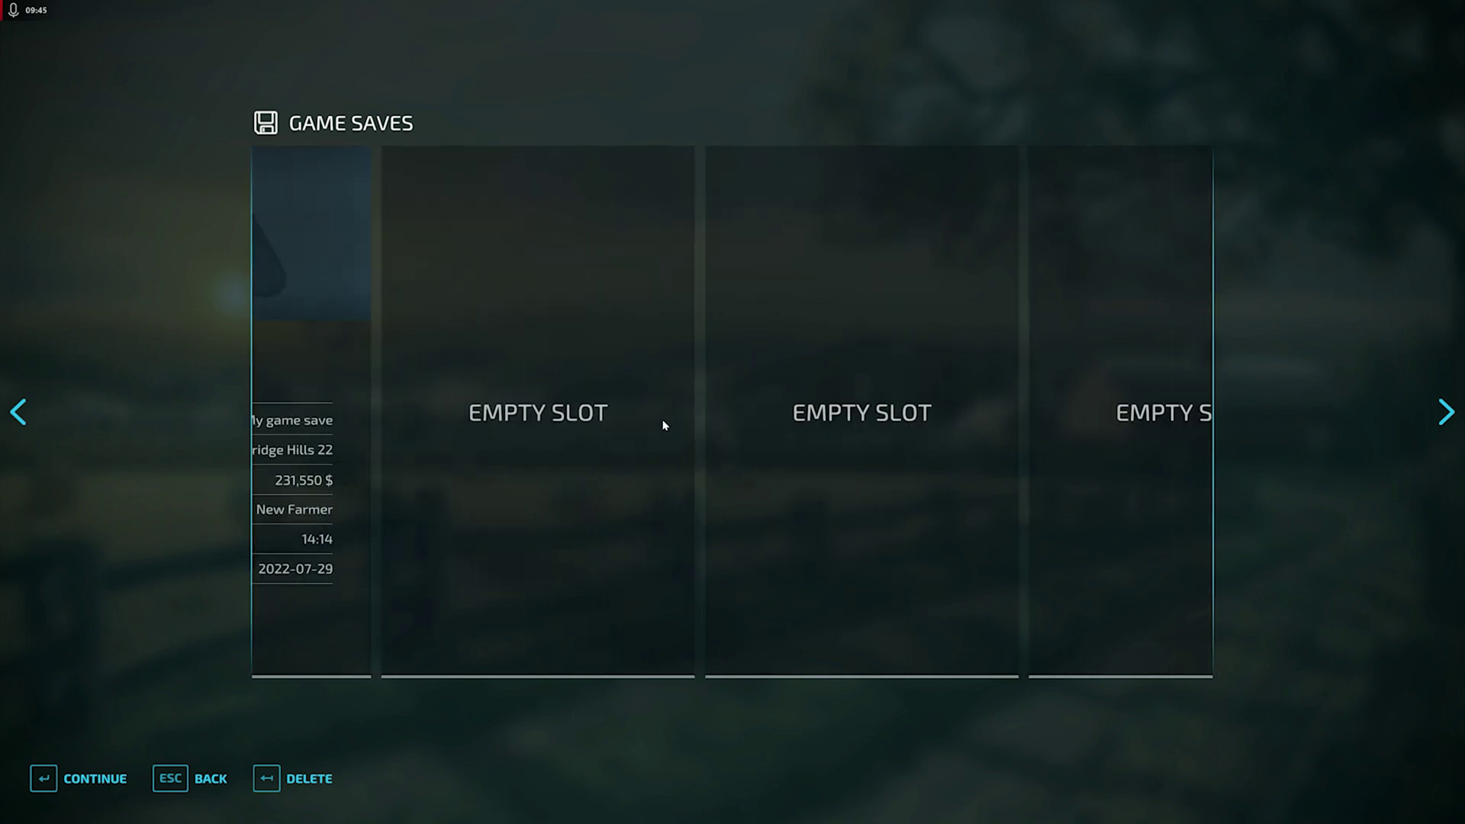
scroll(664, 419, down, 2)
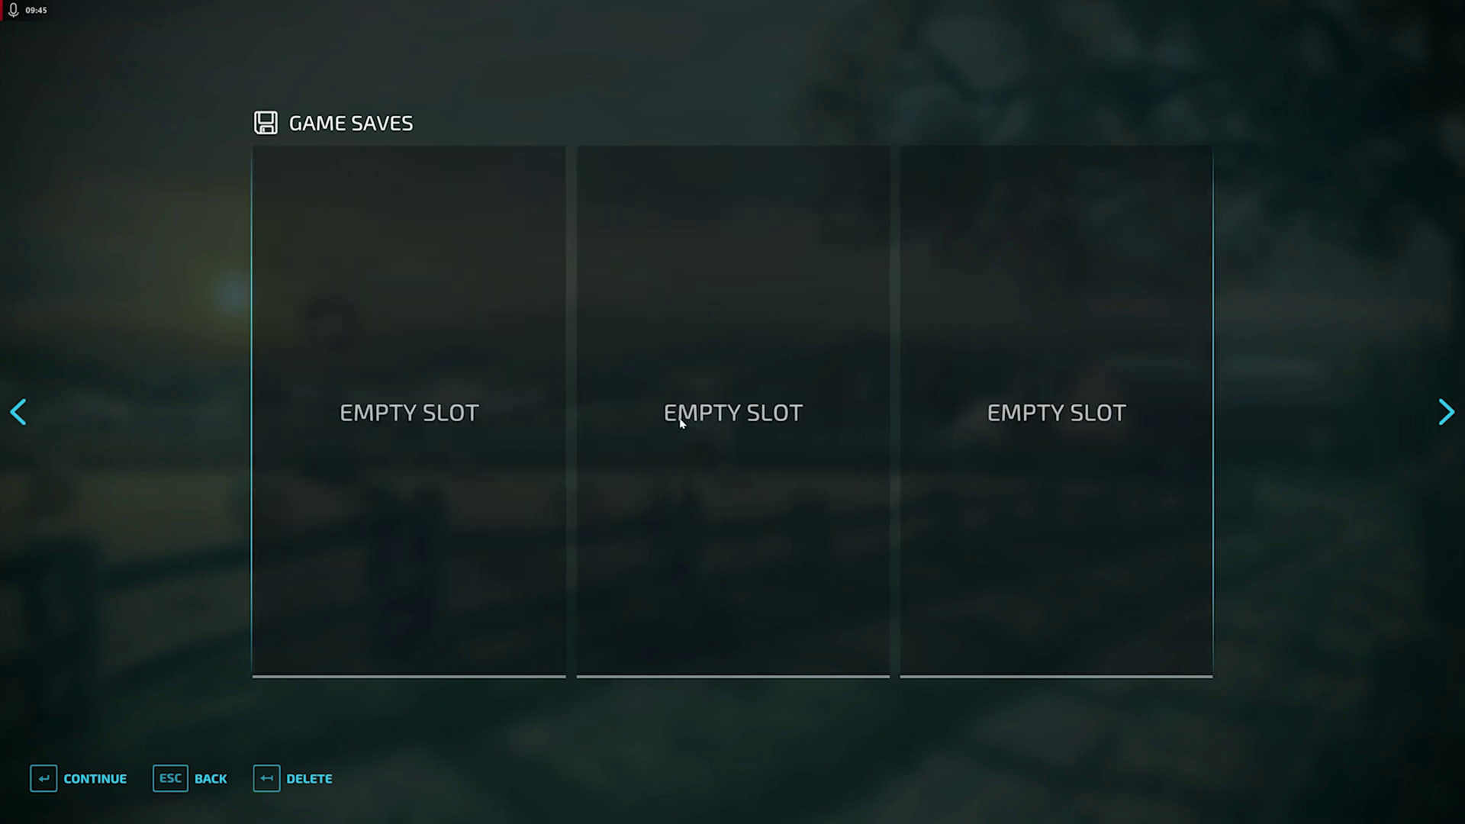
click(775, 415)
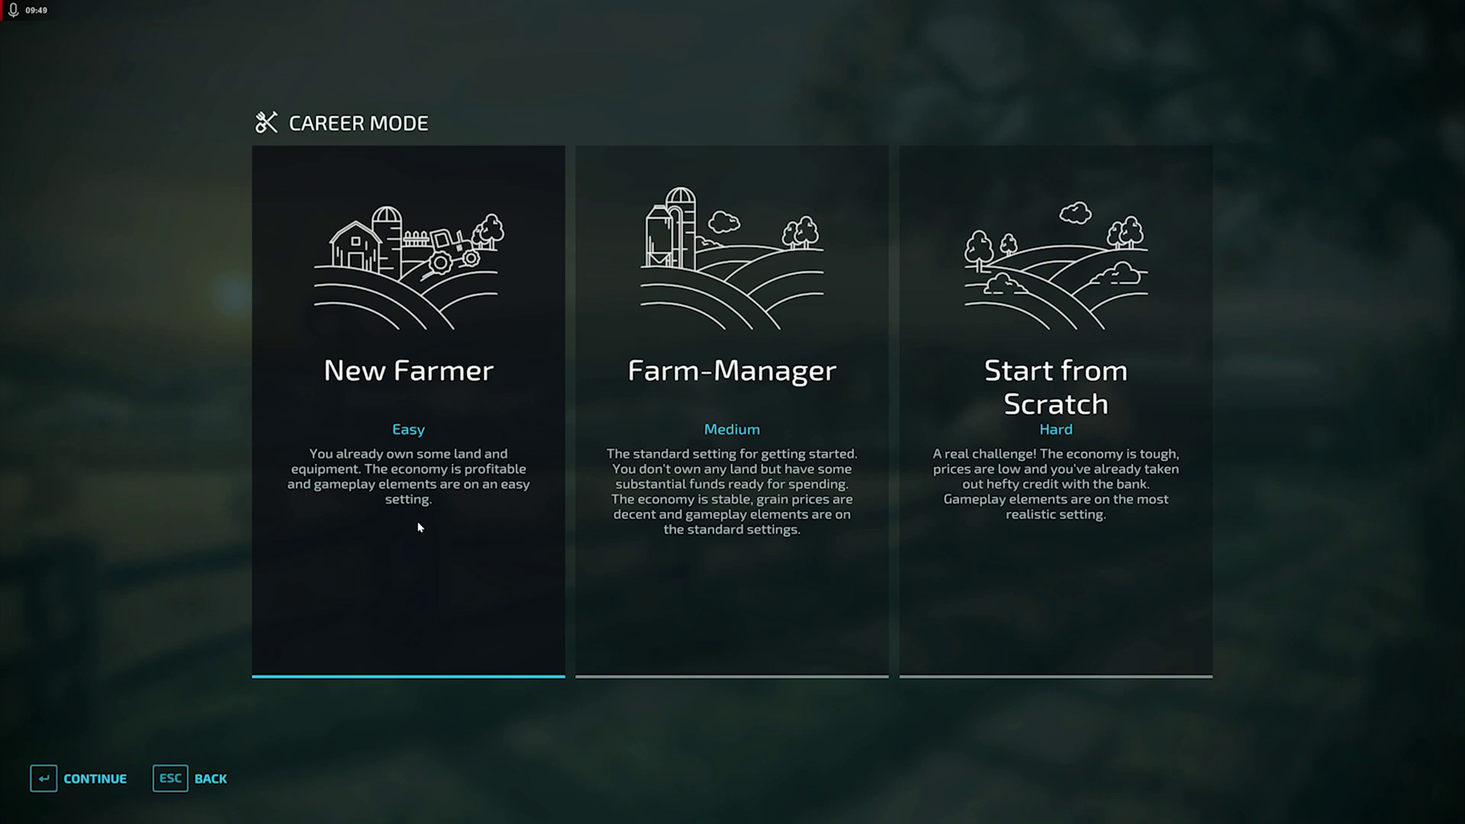
Choose Farm-Manager difficulty and the Stone Valley 22 map, then continue.
click(760, 483)
key(Left)
key(Left)
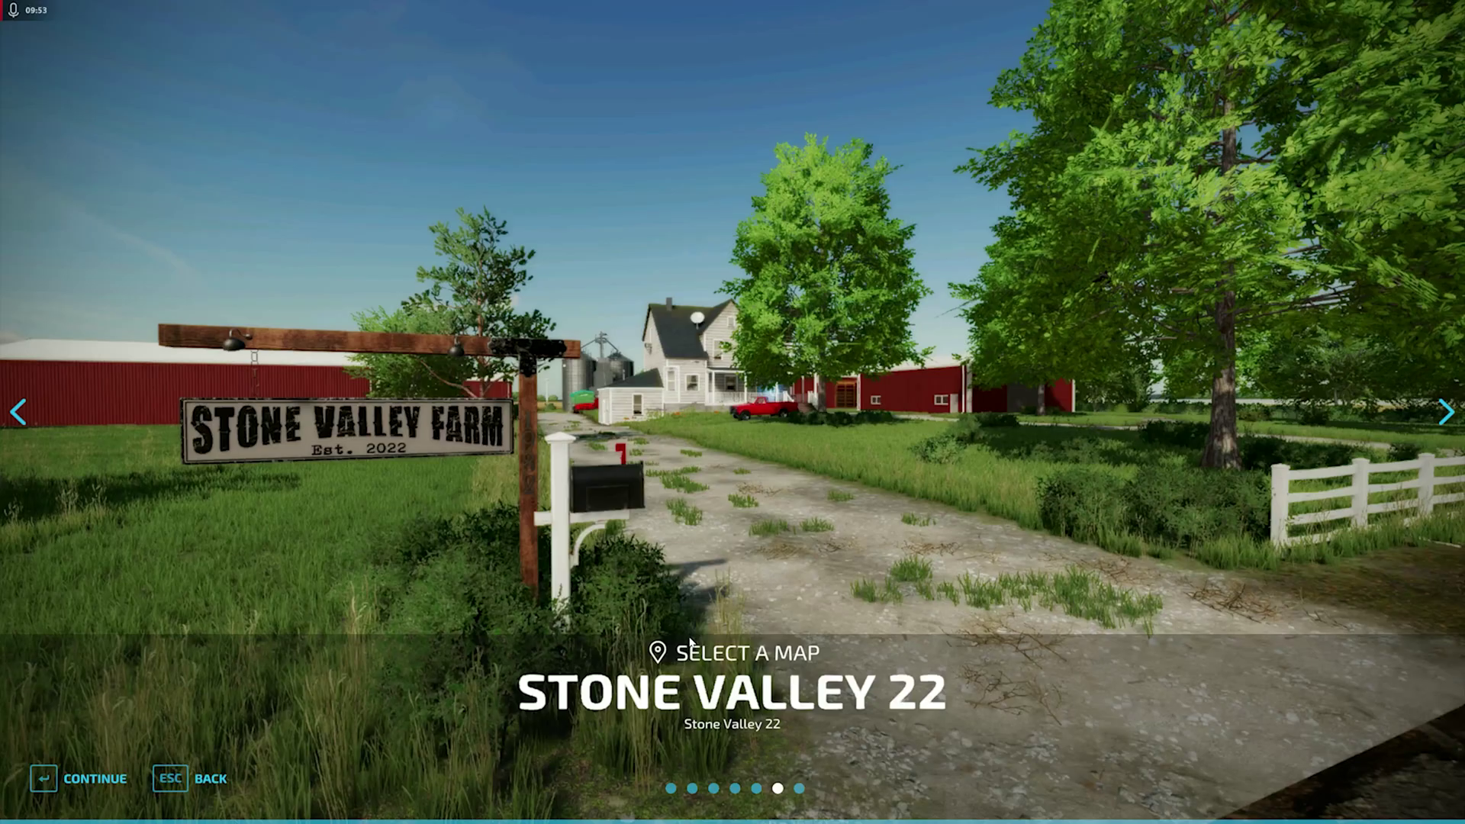
key(Left)
key(Right)
click(69, 778)
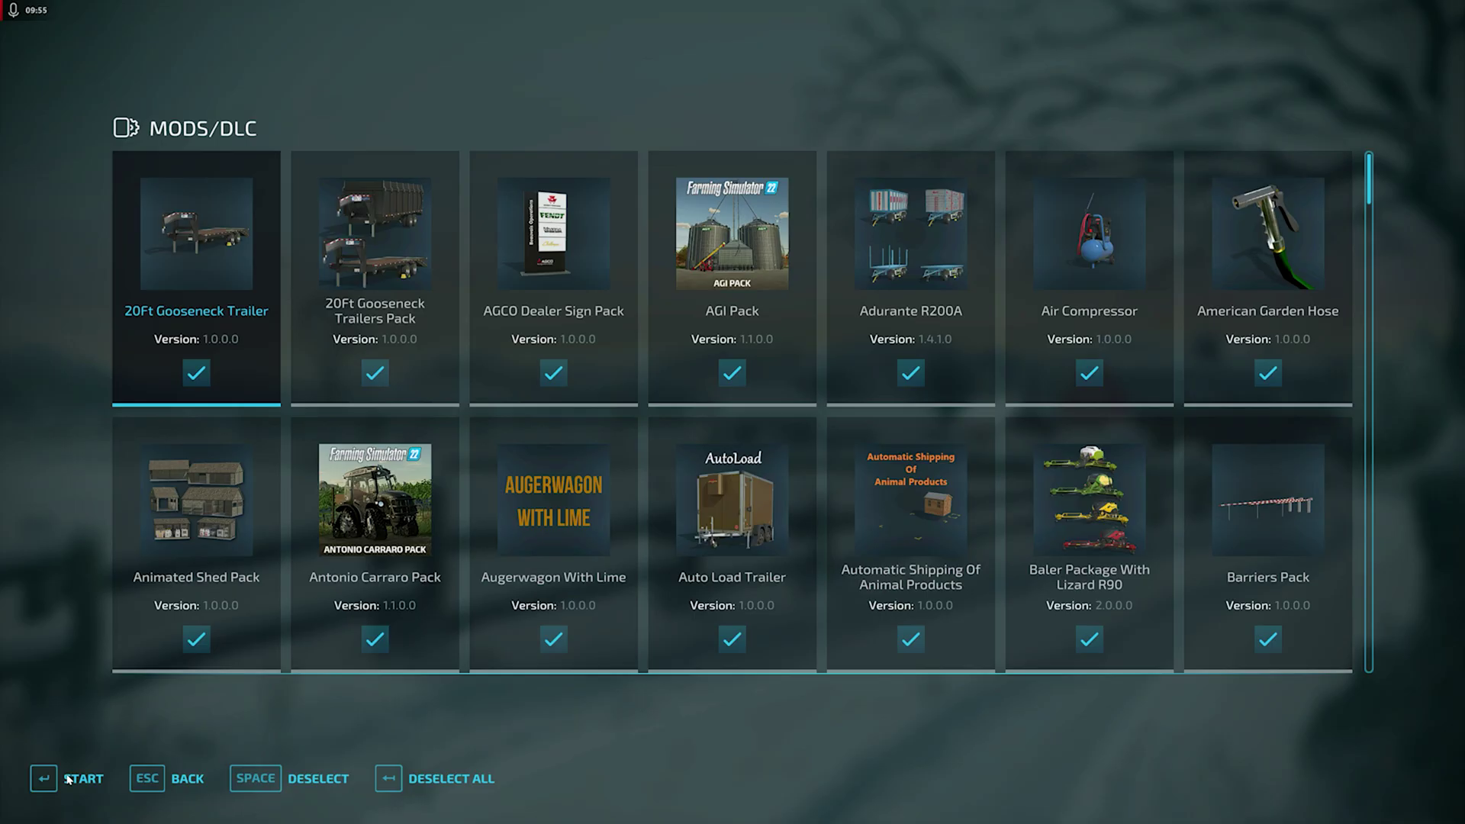
Deselect all mods, enable only Easy Development Controls, and start the game.
click(390, 783)
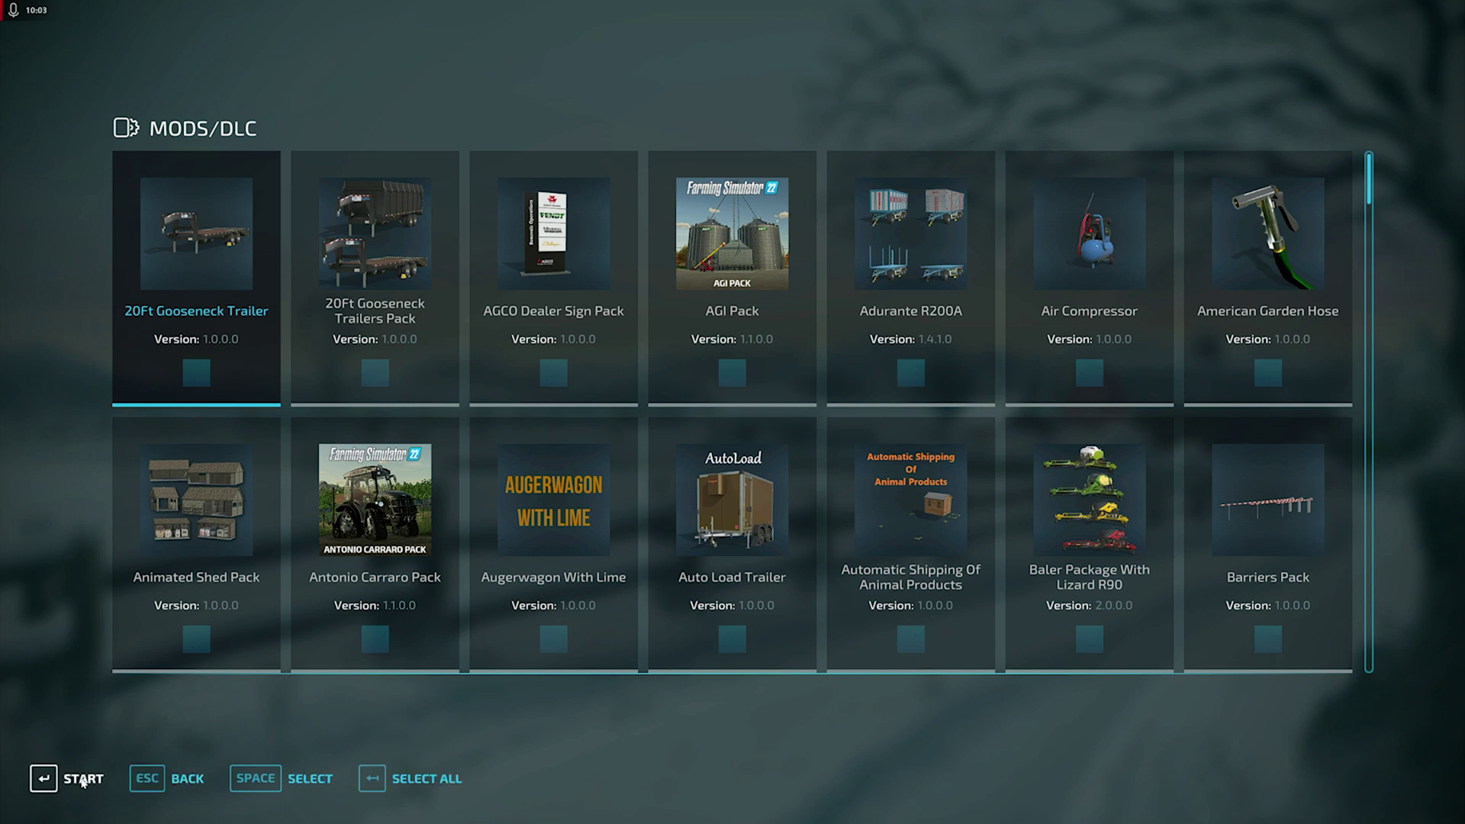
scroll(762, 435, down, 2)
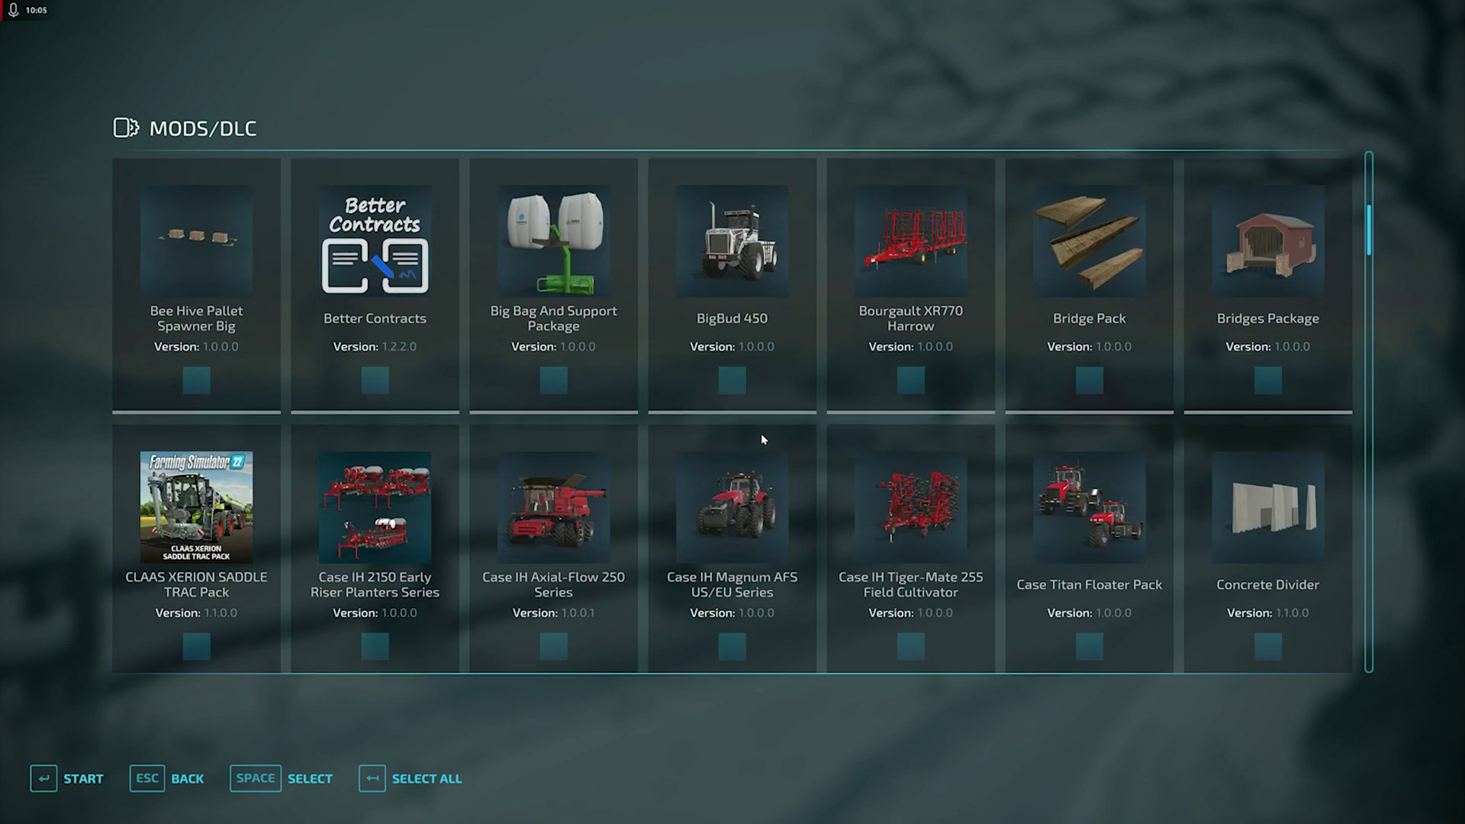
scroll(762, 440, down, 2)
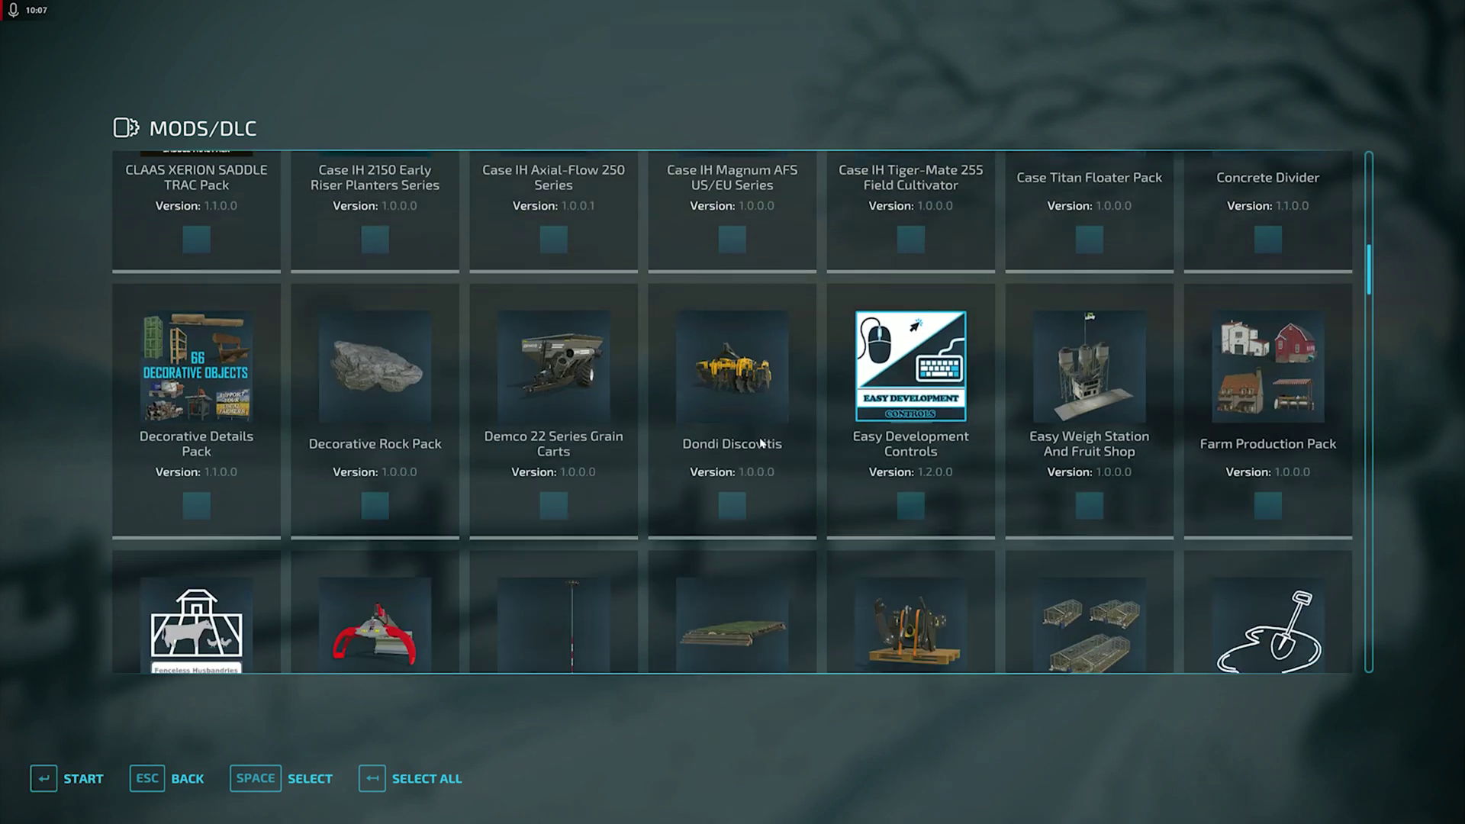
click(915, 479)
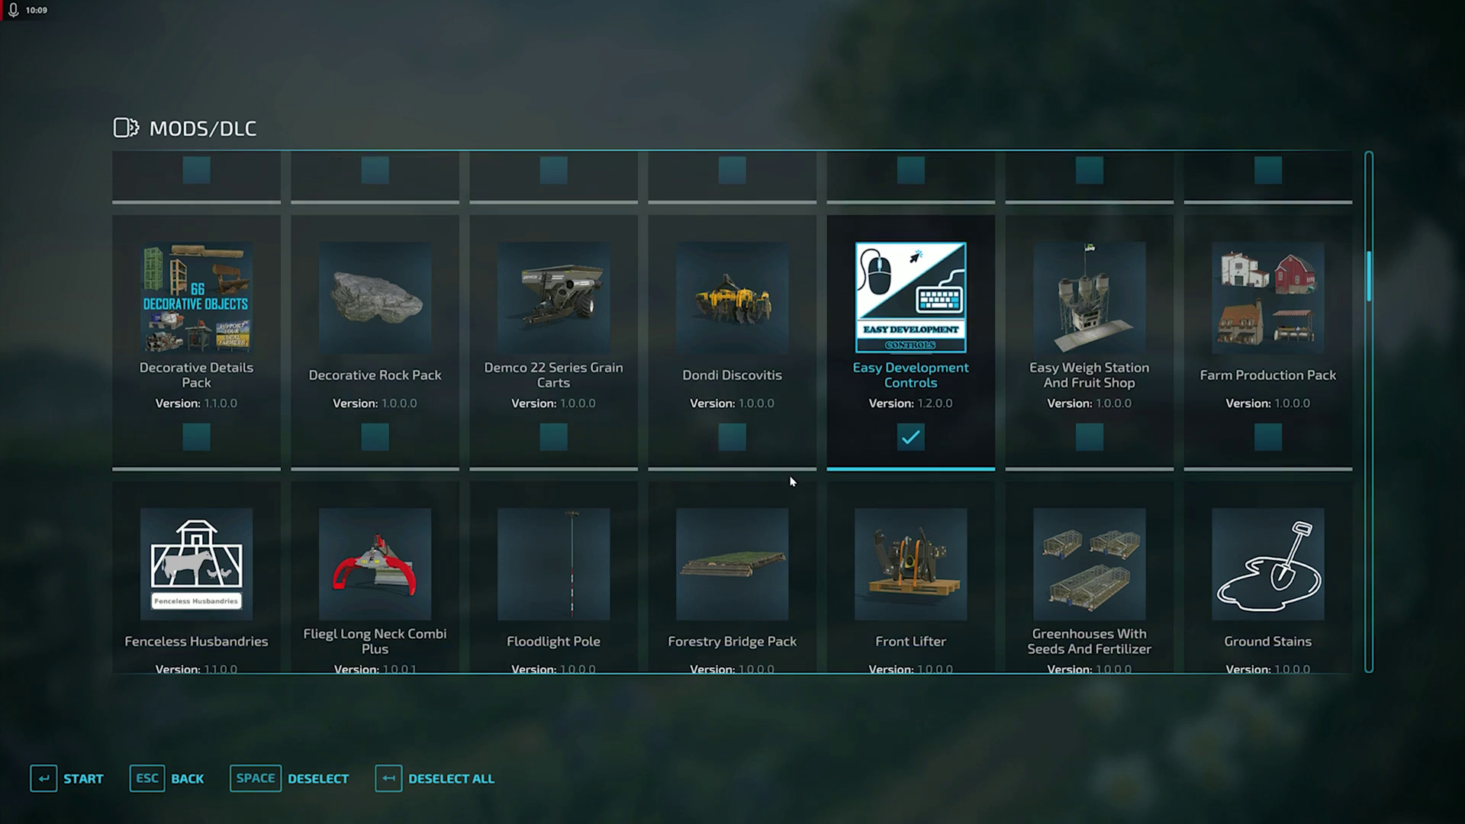
scroll(791, 480, down, 10)
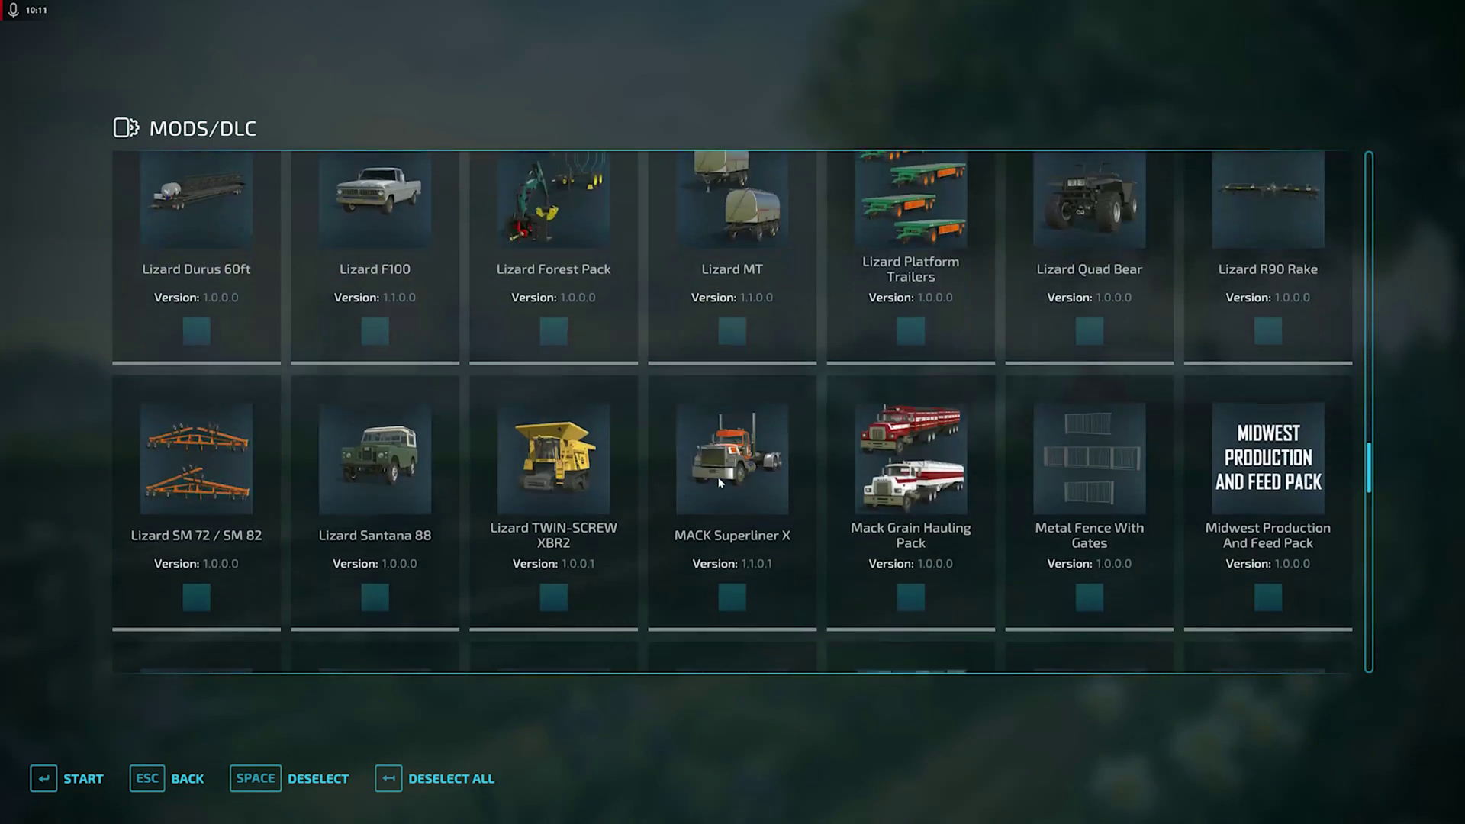
scroll(720, 482, down, 3)
scroll(721, 482, up, 4)
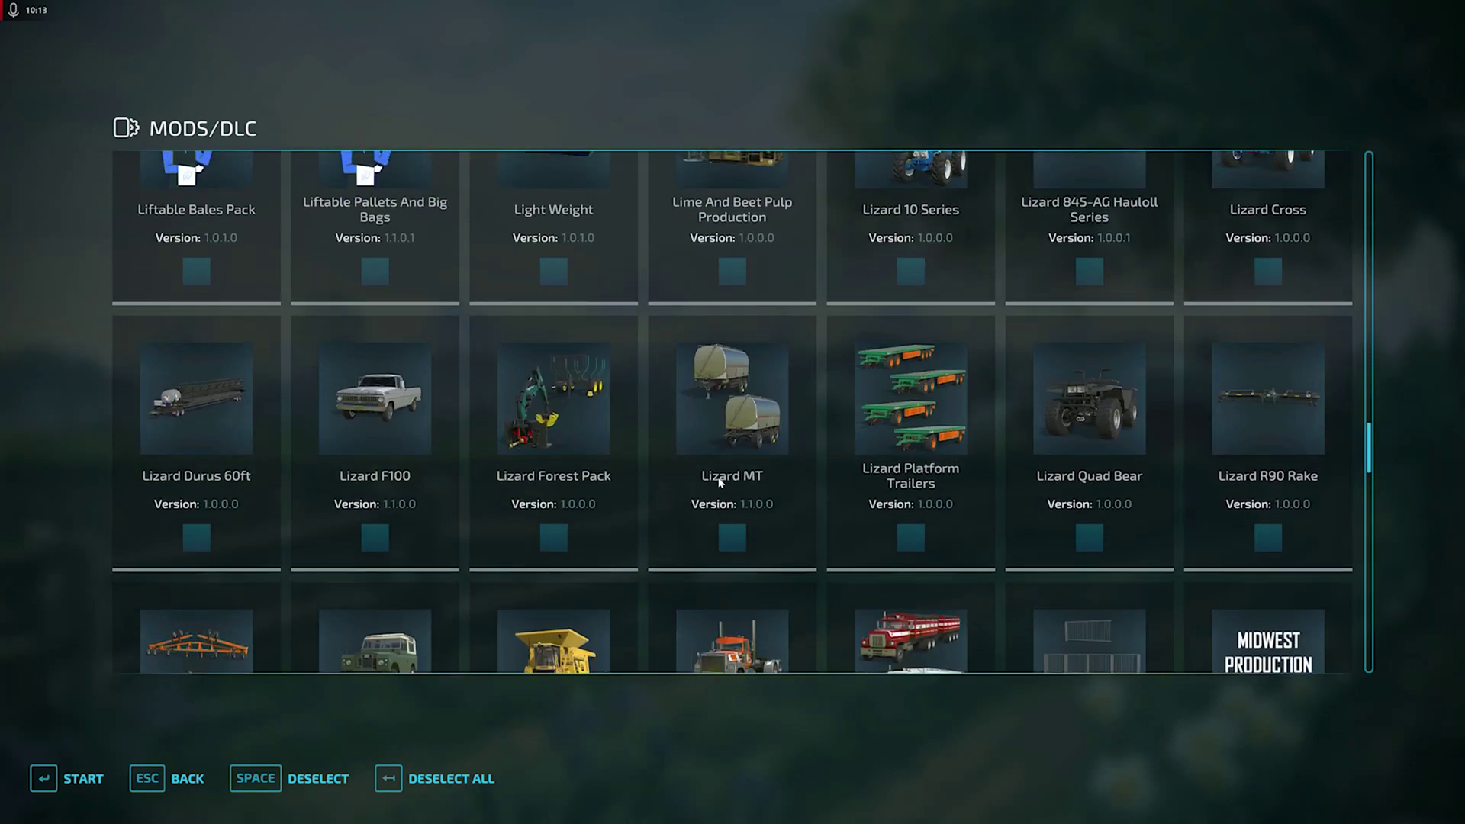
click(81, 772)
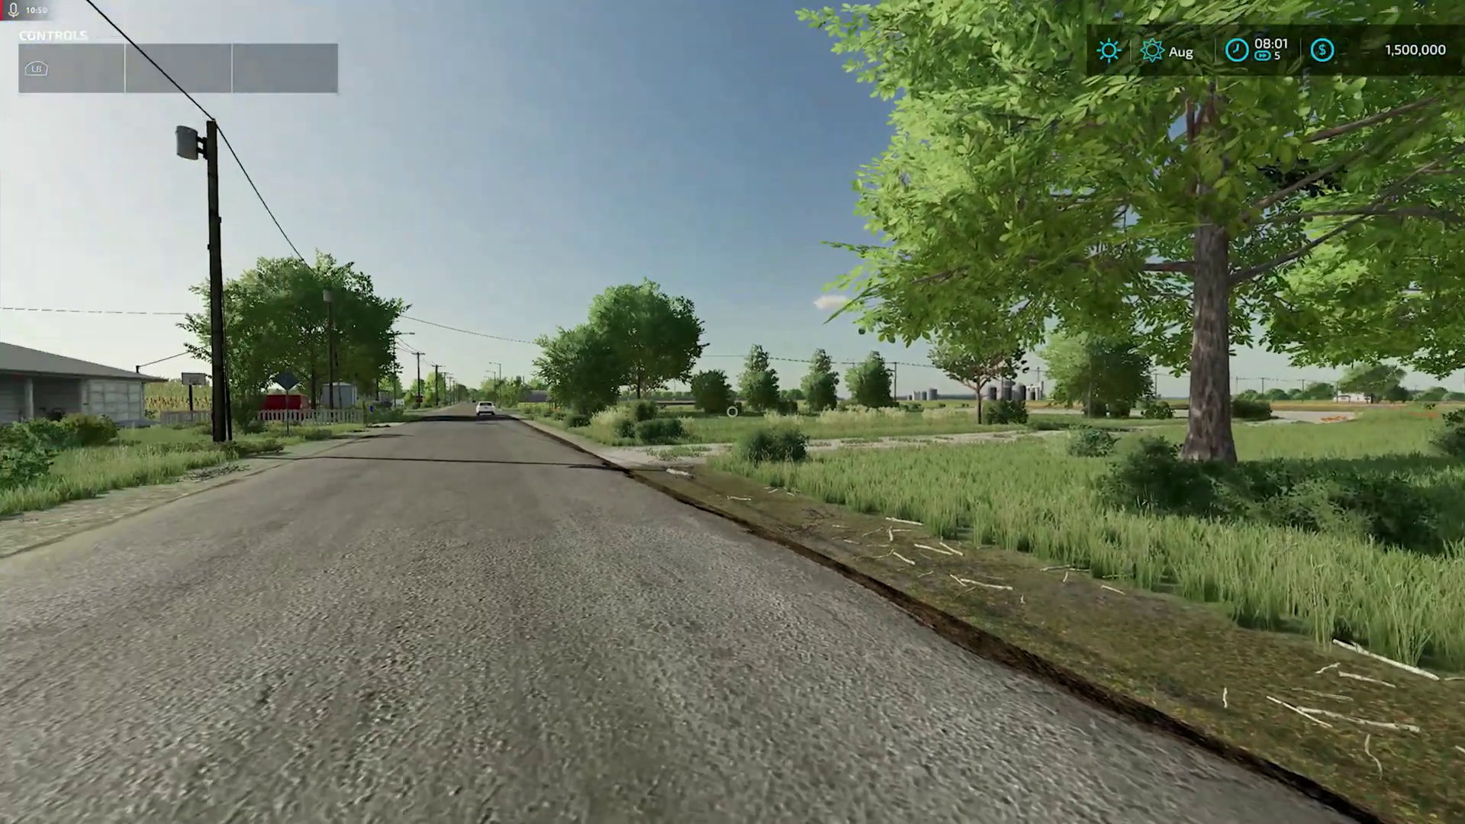
Save the game from the in-game menu, then quit and confirm Yes.
key(Escape)
key(q)
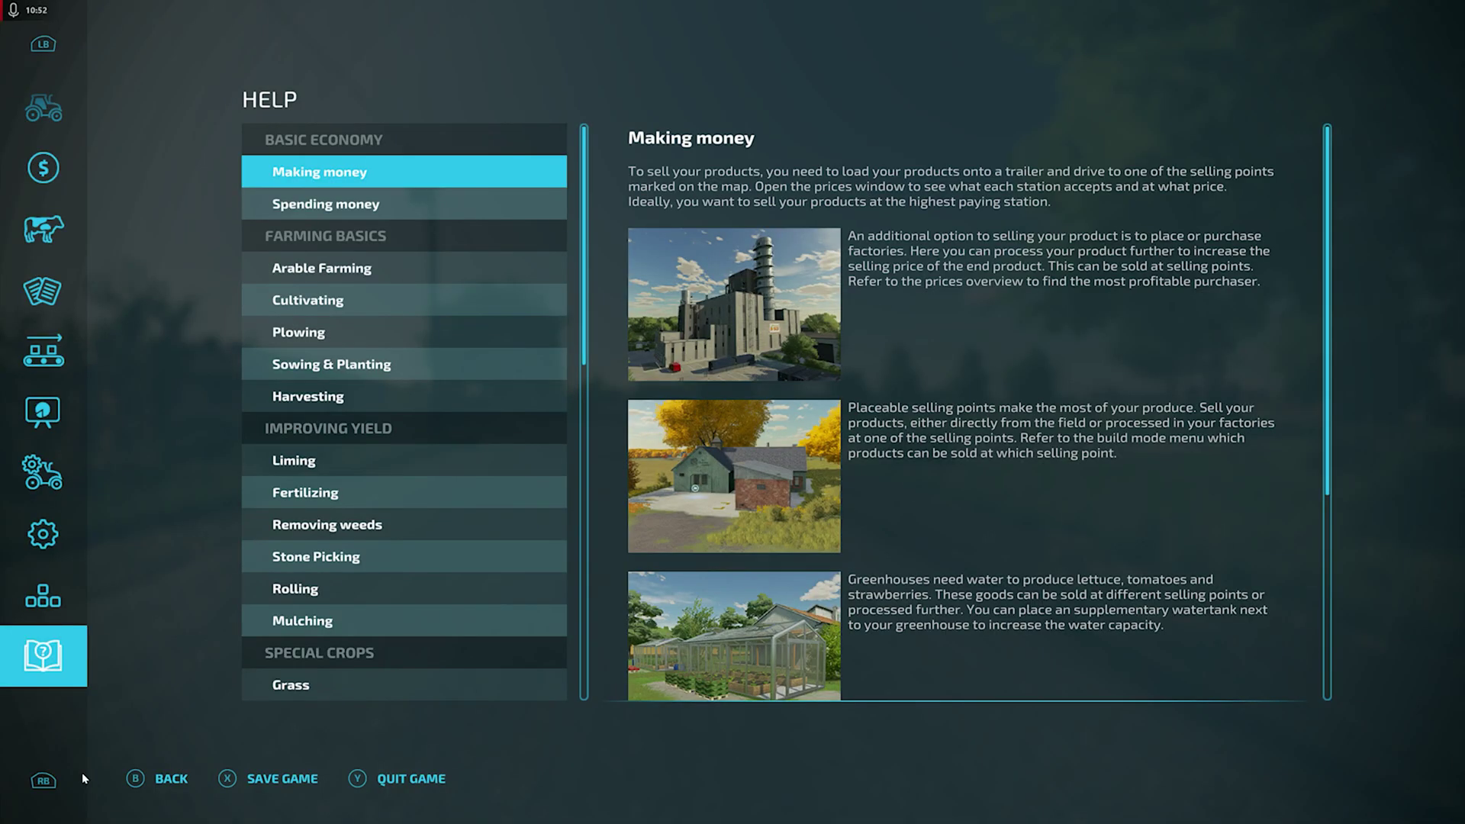
key(x)
key(x)
key(y)
key(Return)
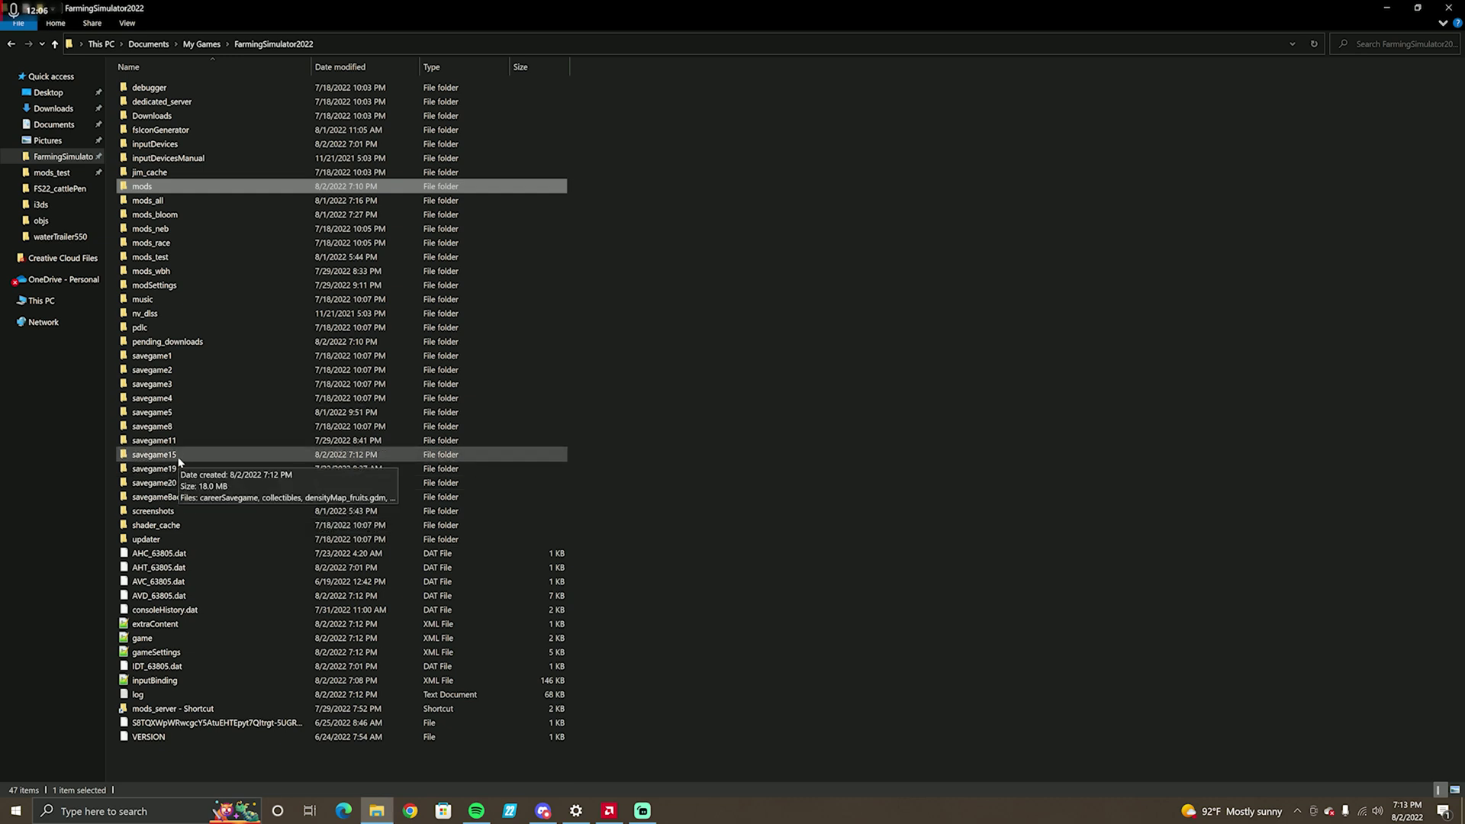
Open the savegame15 folder in Documents > My Games > FarmingSimulator2022.
double_click(155, 455)
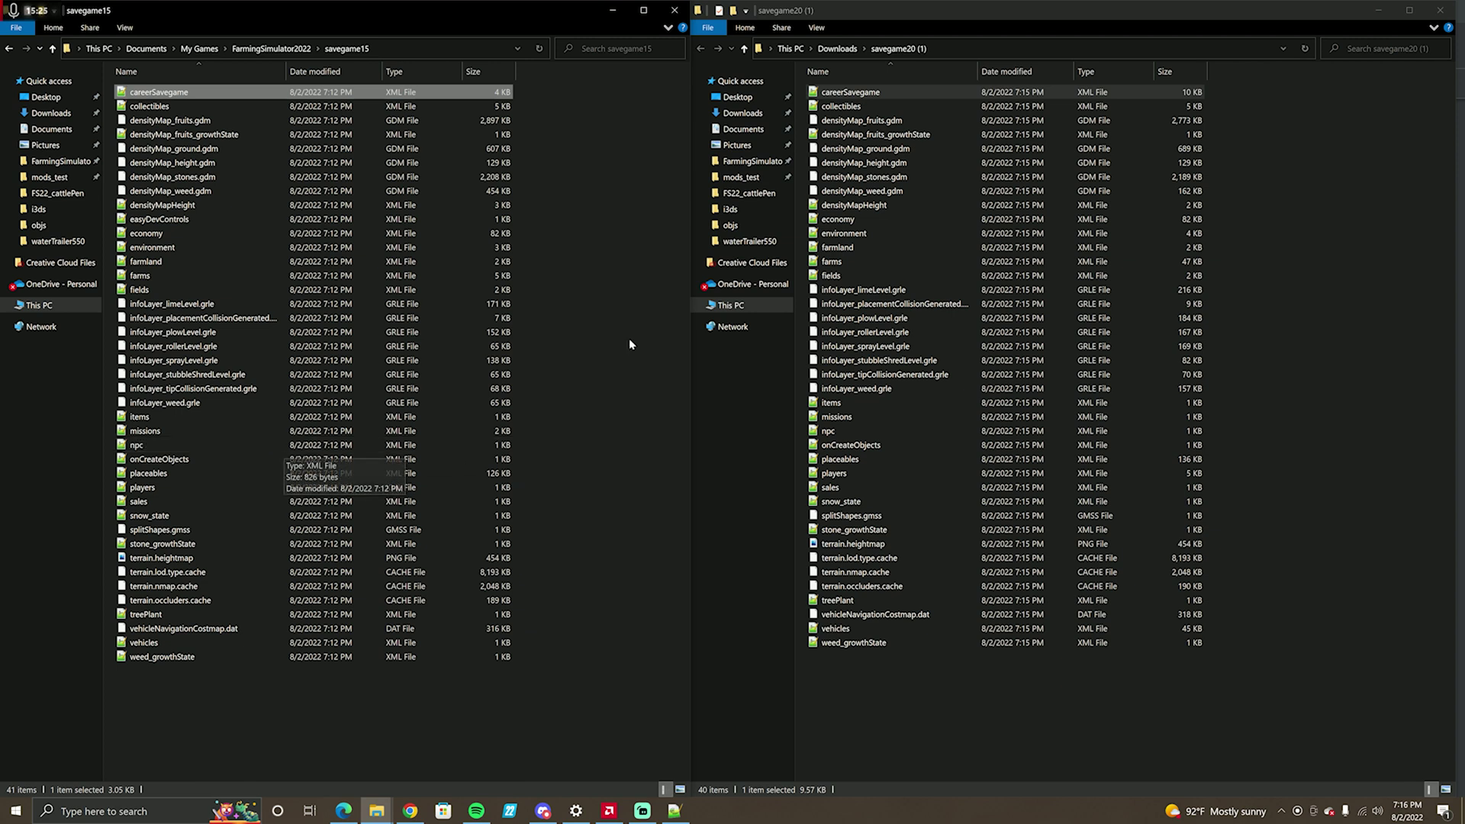
Inspect the downloaded careerSavegame.xml in Notepad++.
double_click(852, 92)
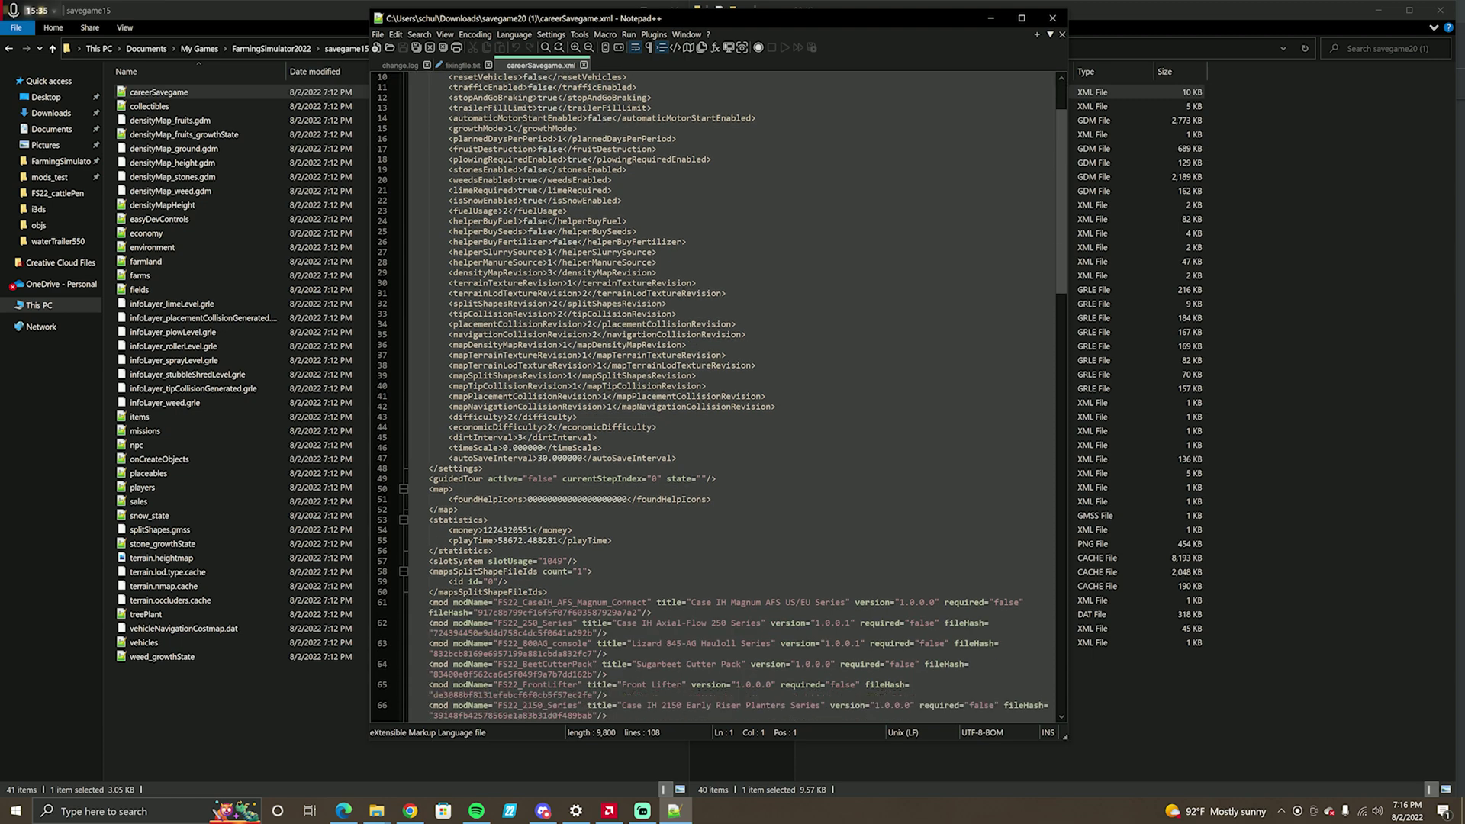
scroll(629, 294, down, 20)
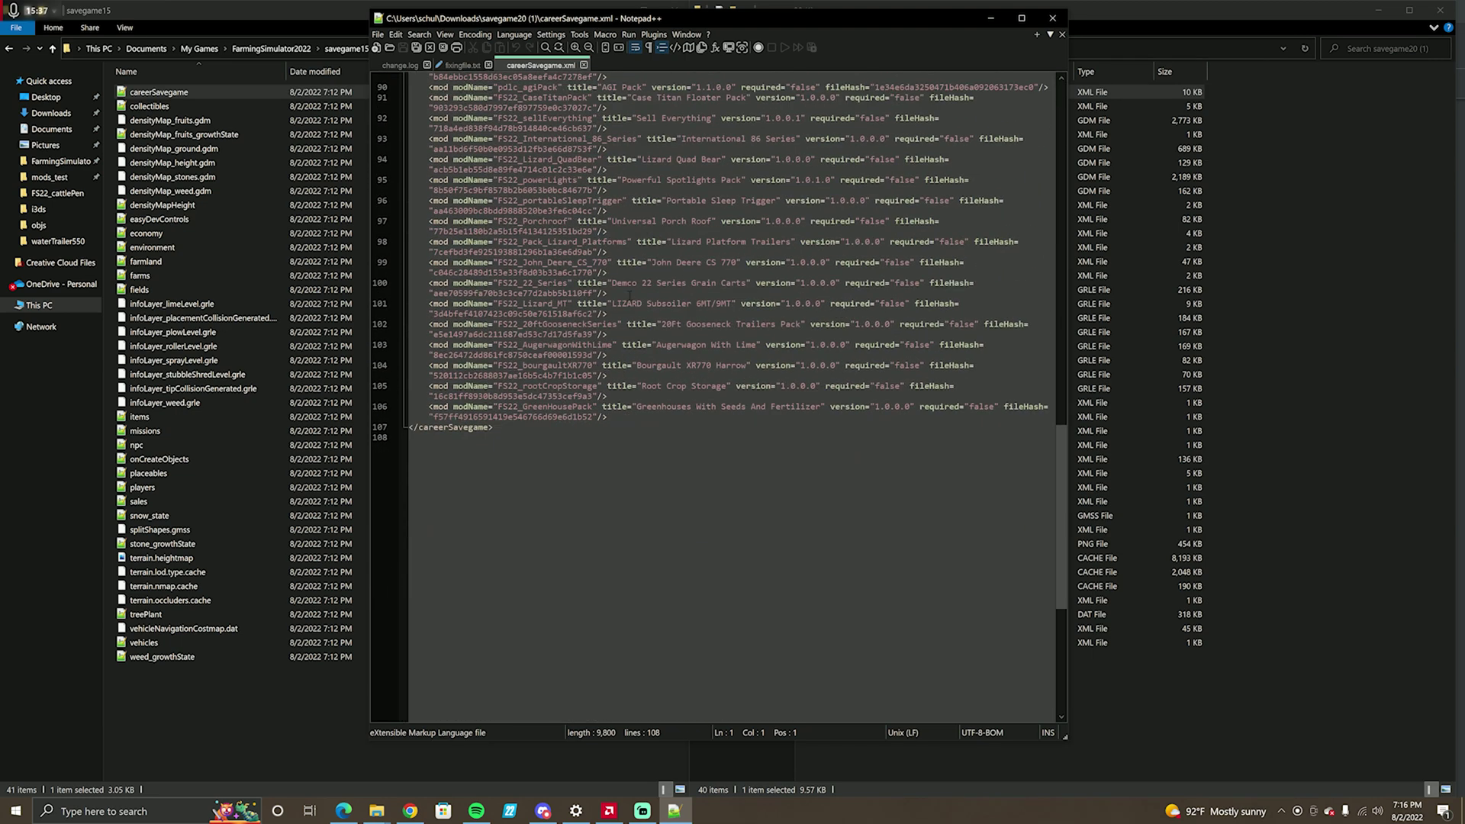
scroll(629, 294, up, 20)
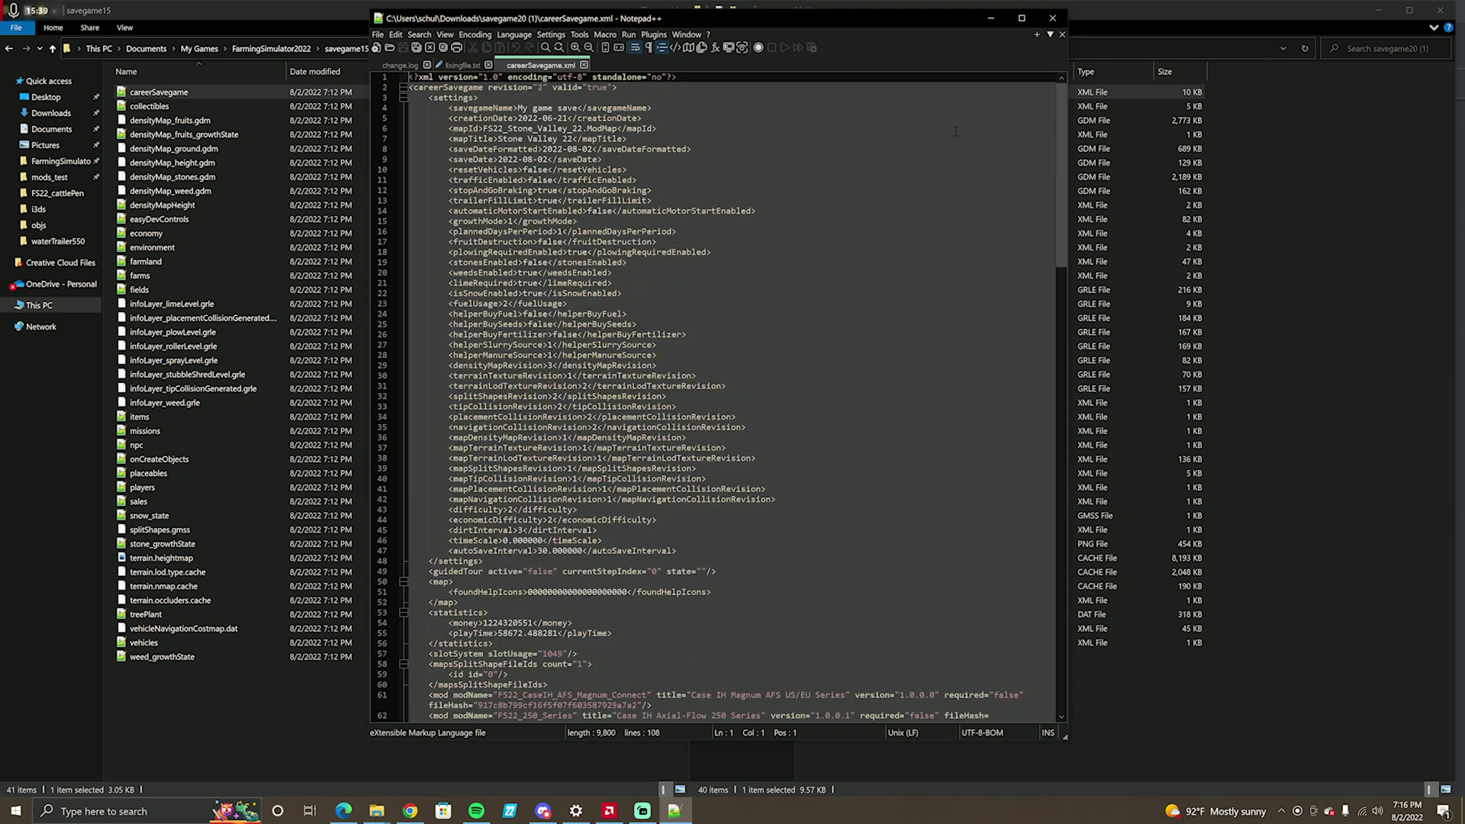
Move the downloaded careerSavegame into savegame15, replacing the existing file.
click(991, 19)
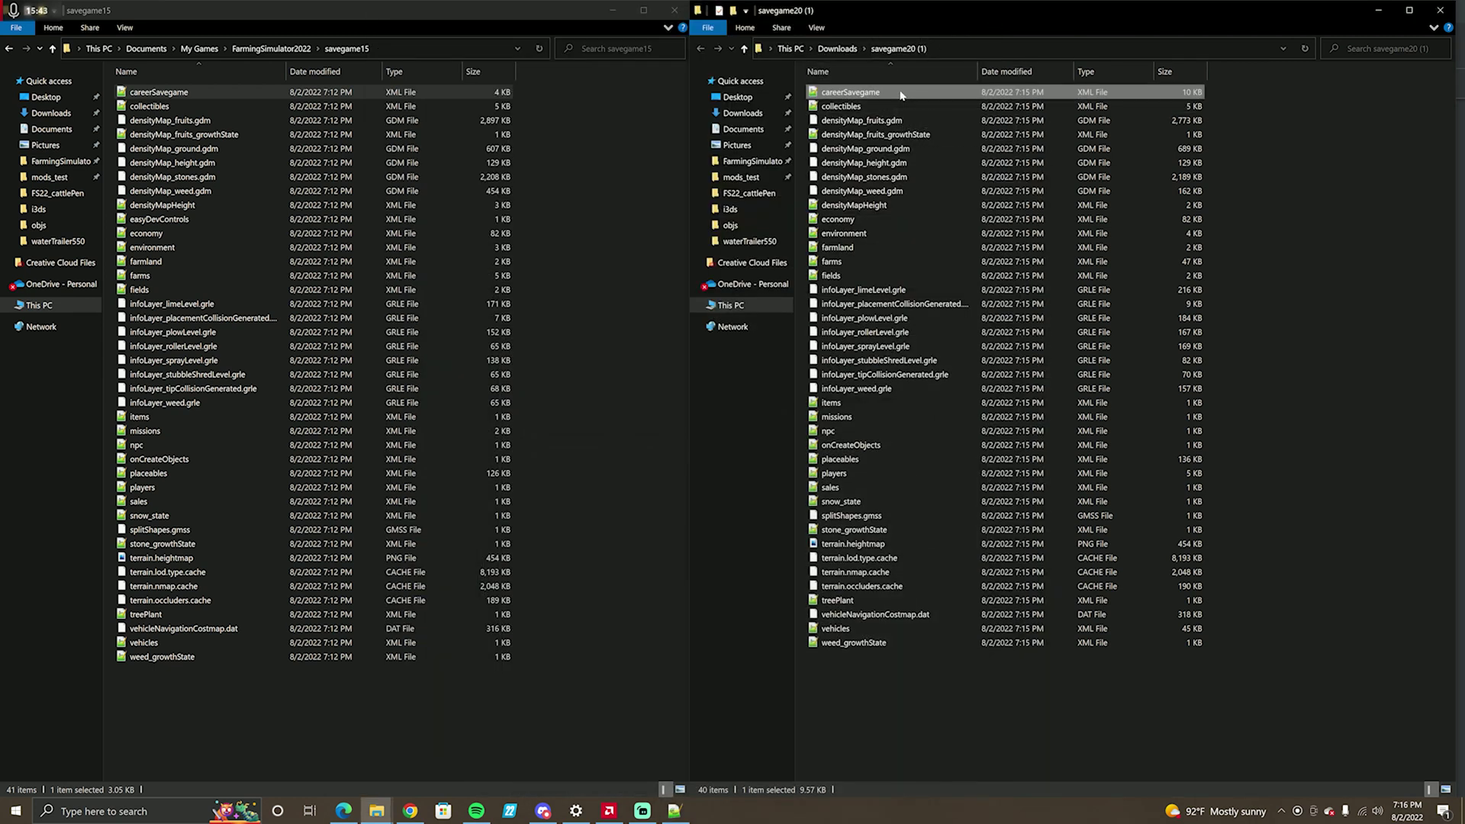
drag(901, 94, 602, 111)
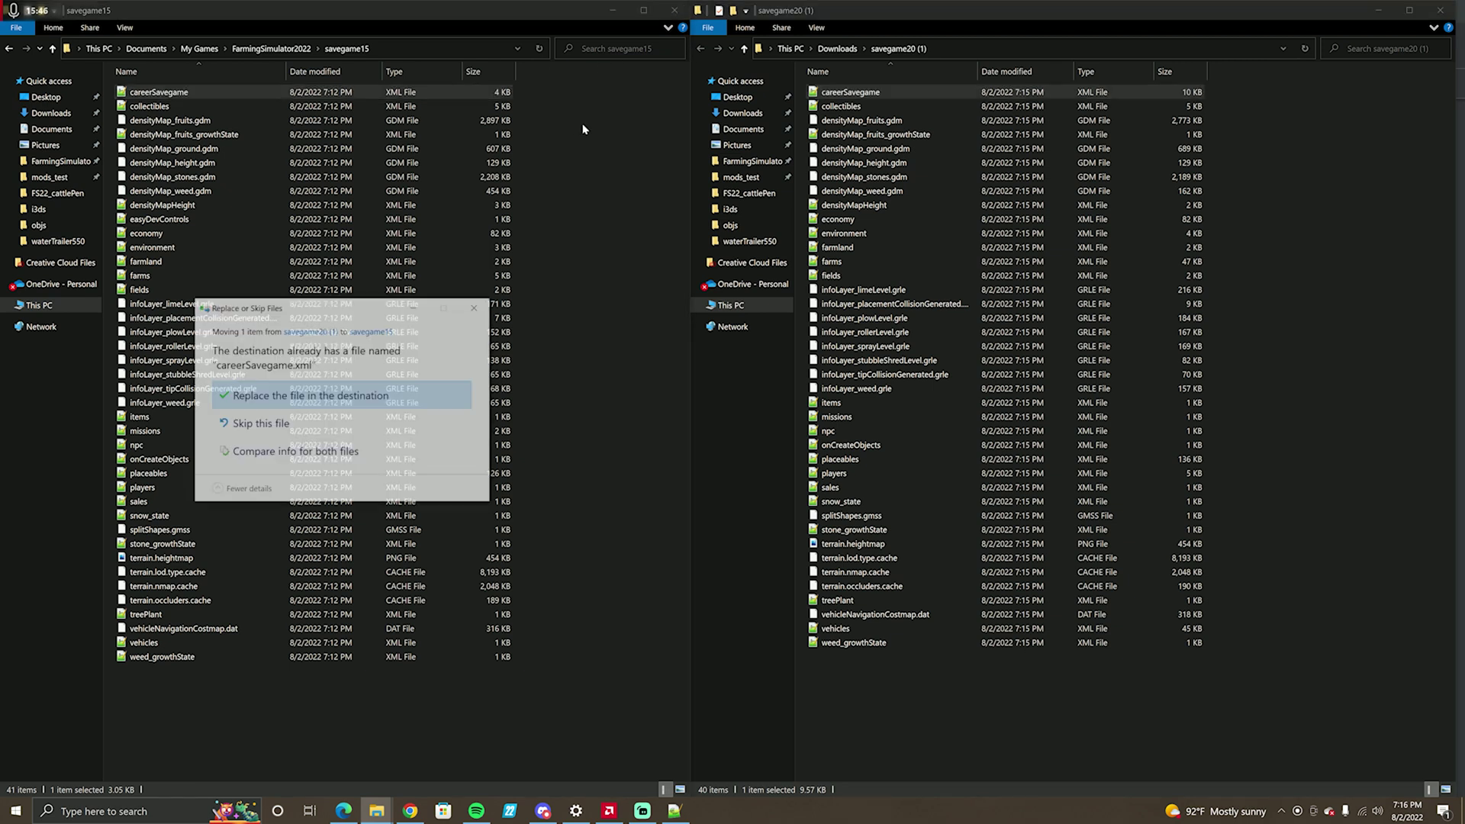
click(339, 404)
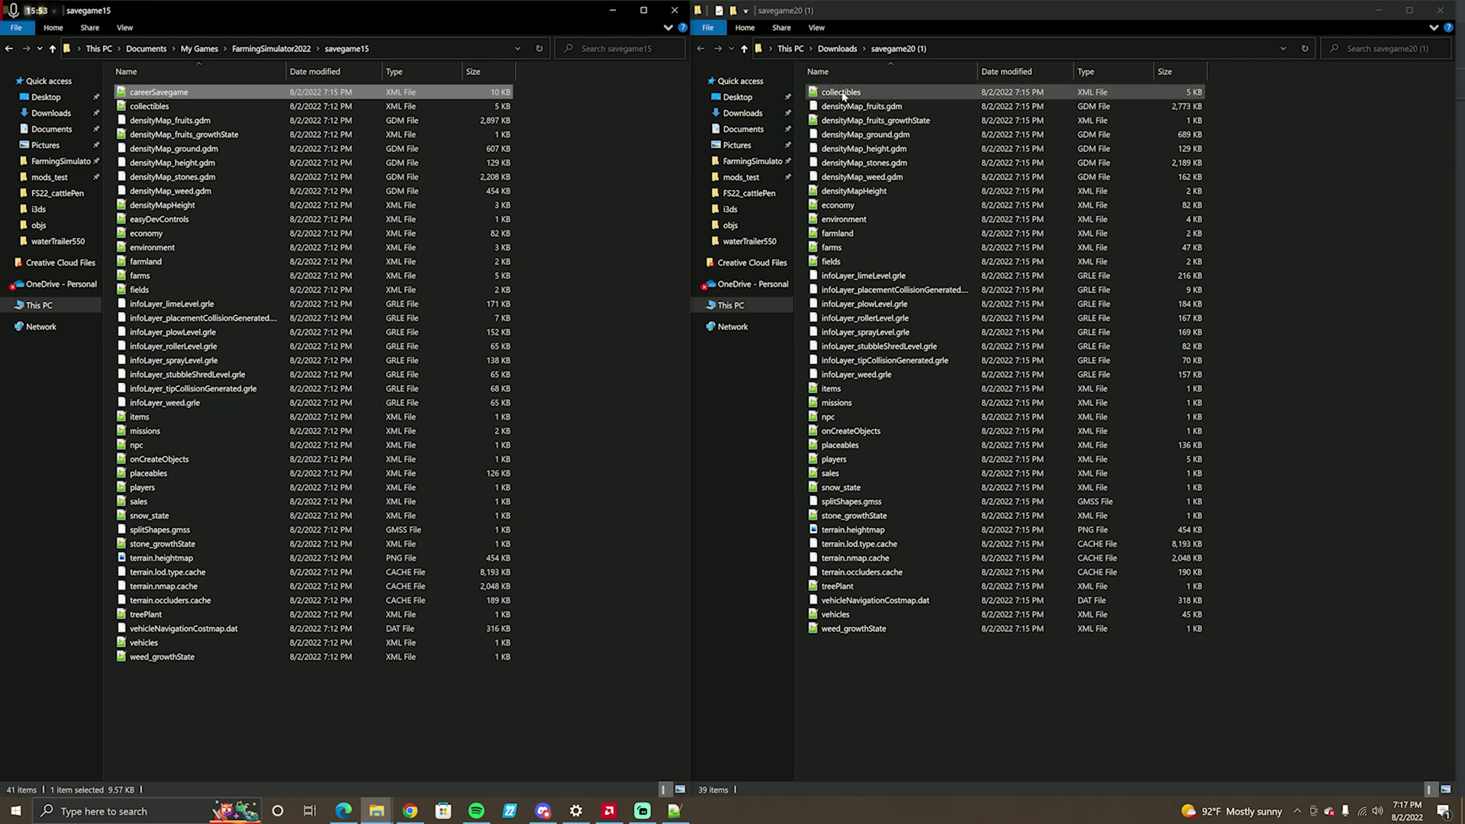
Replace savegame15's collectibles with the downloaded copy, then briefly view densityMap_fruits_growthState.
drag(842, 95, 619, 137)
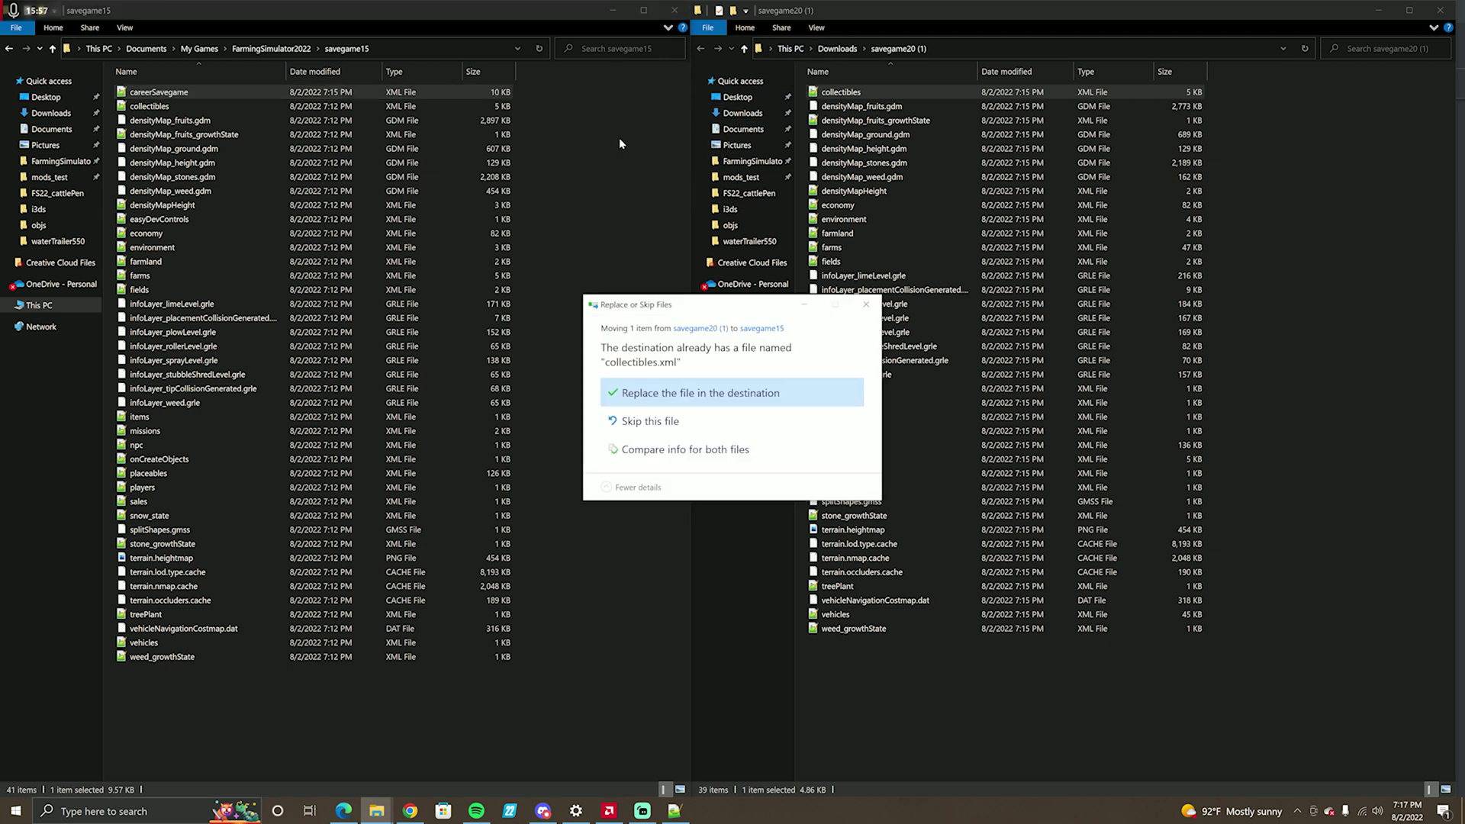
click(697, 392)
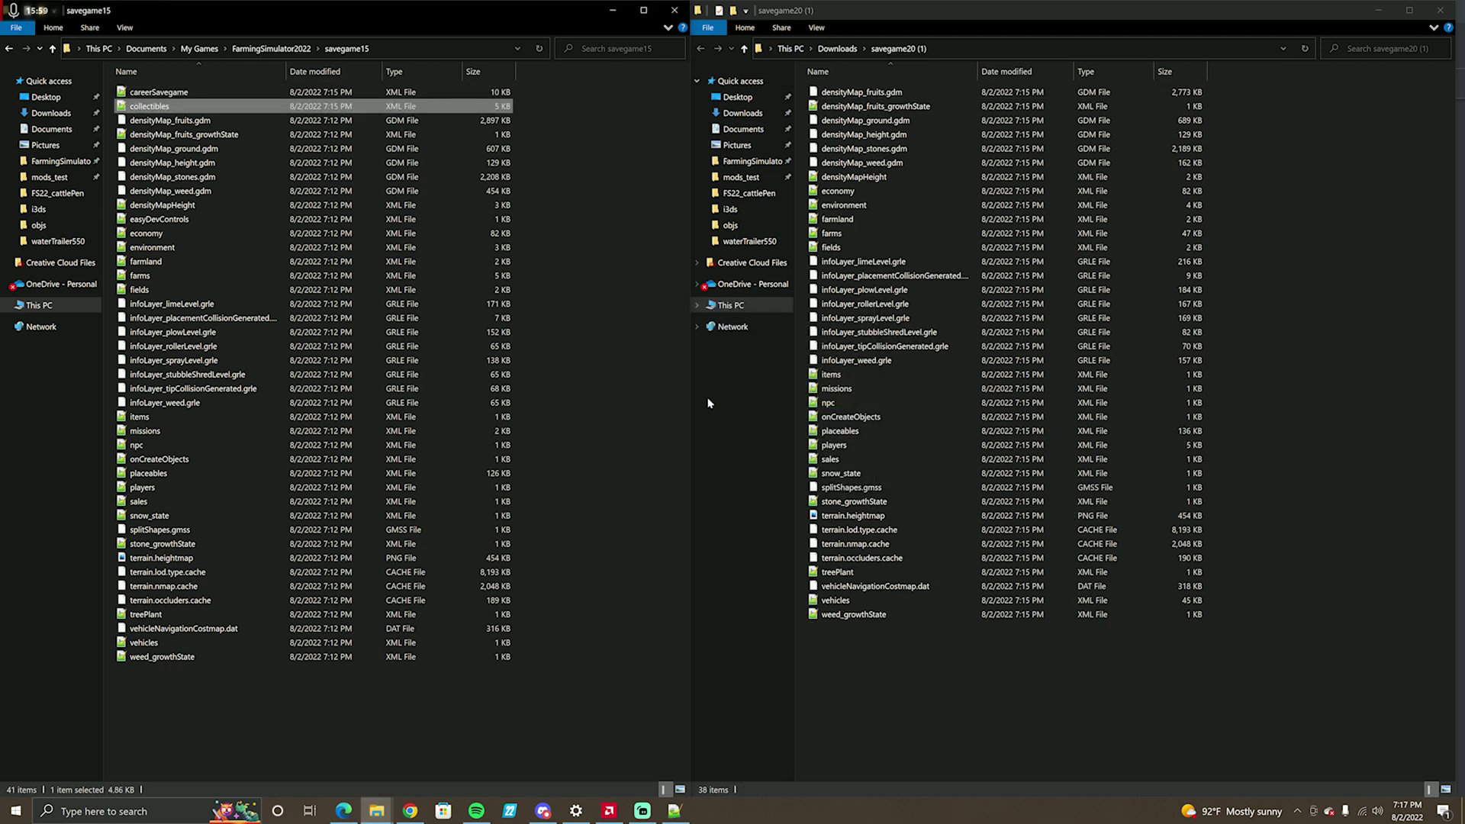
double_click(870, 110)
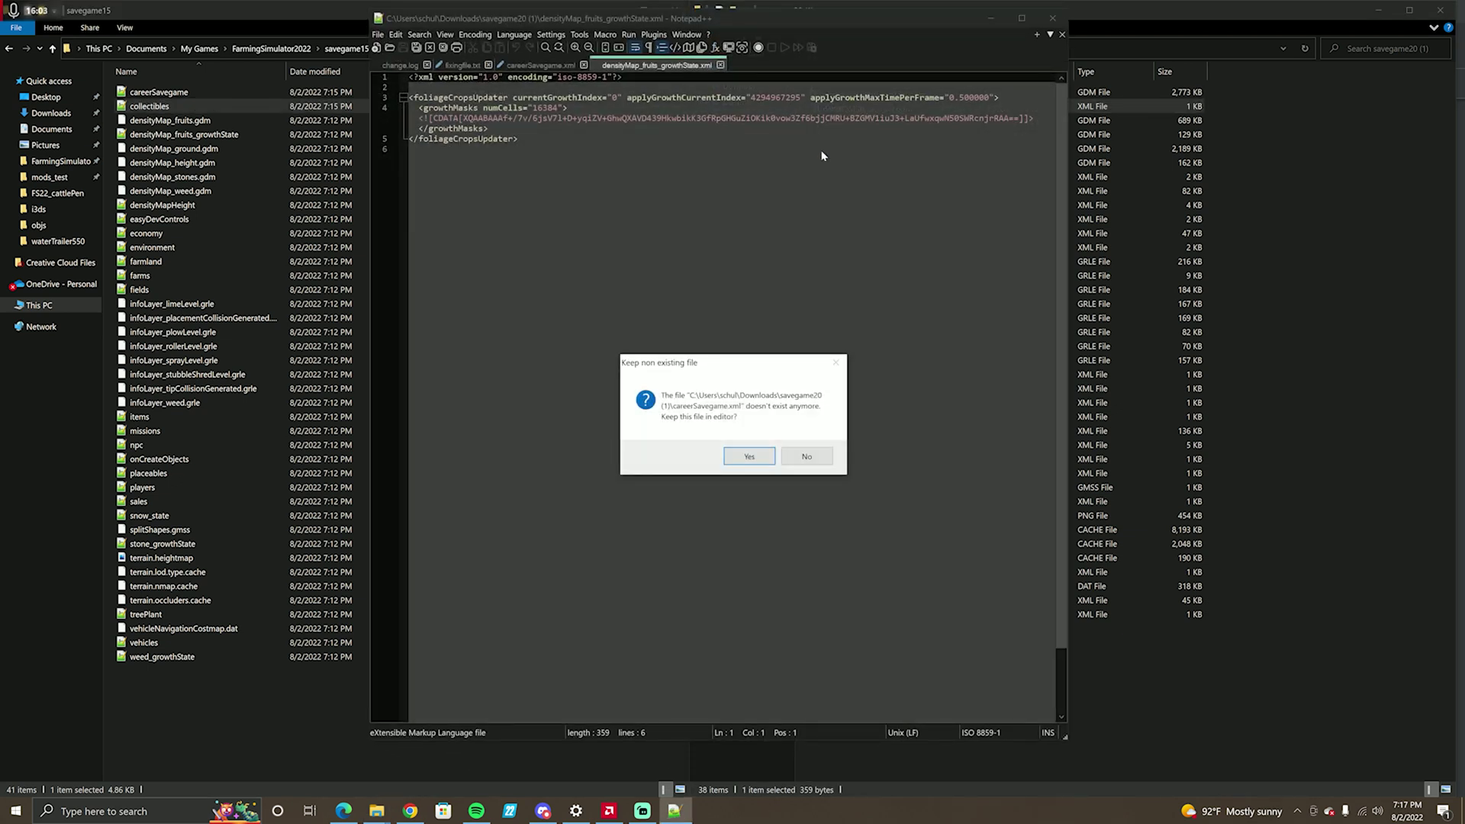
click(804, 457)
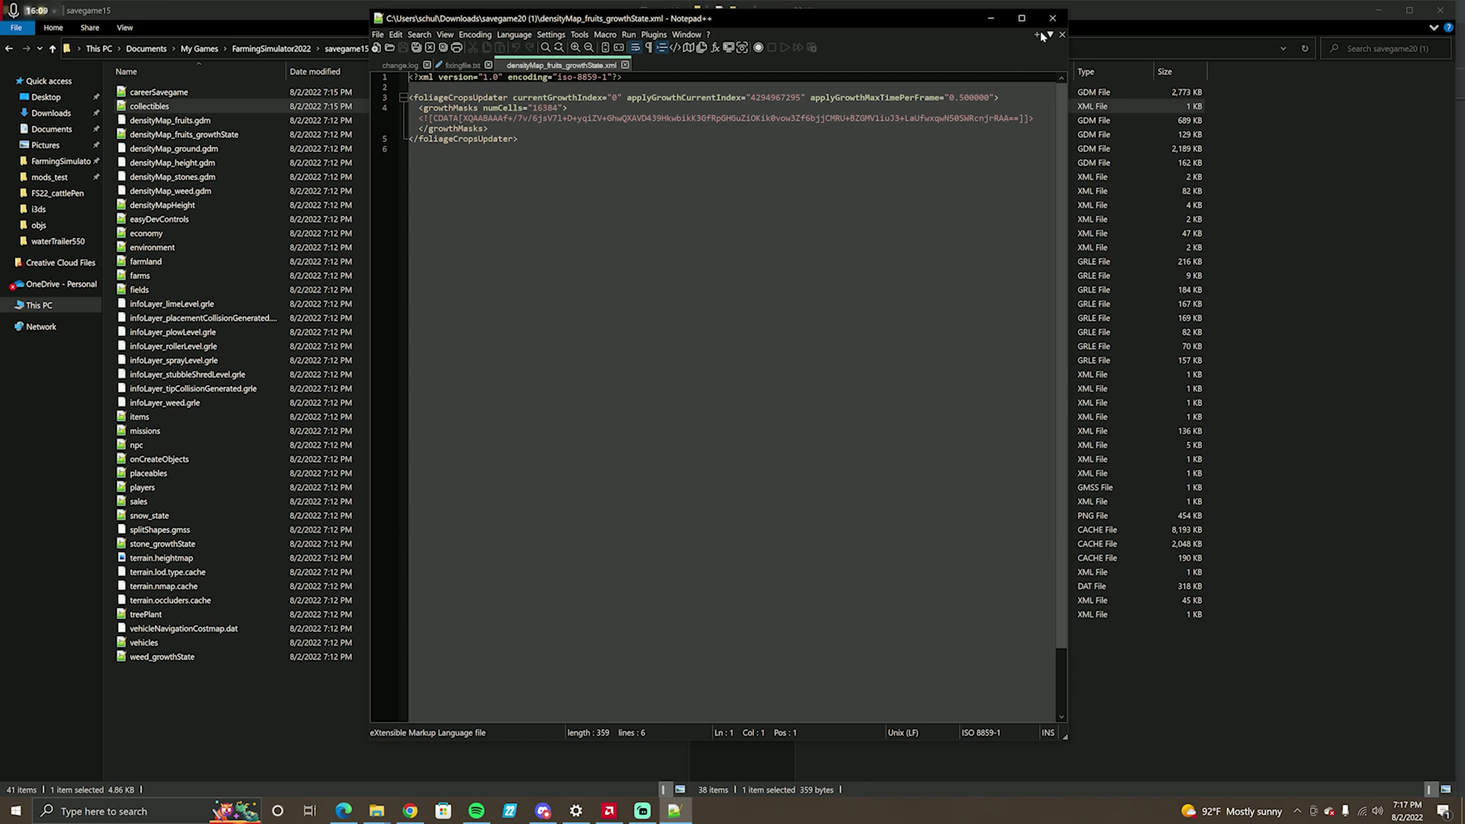
click(624, 65)
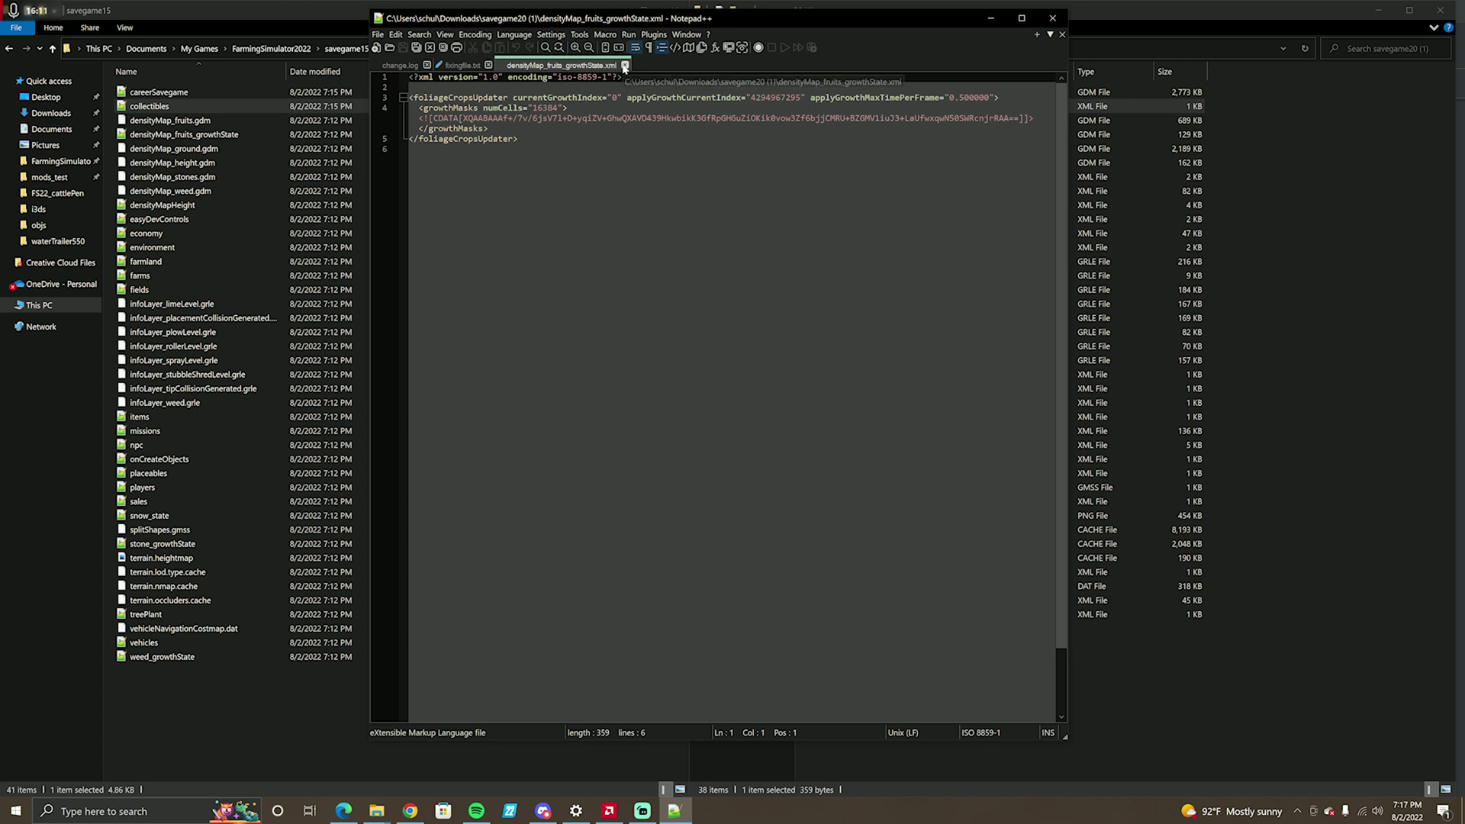
click(991, 18)
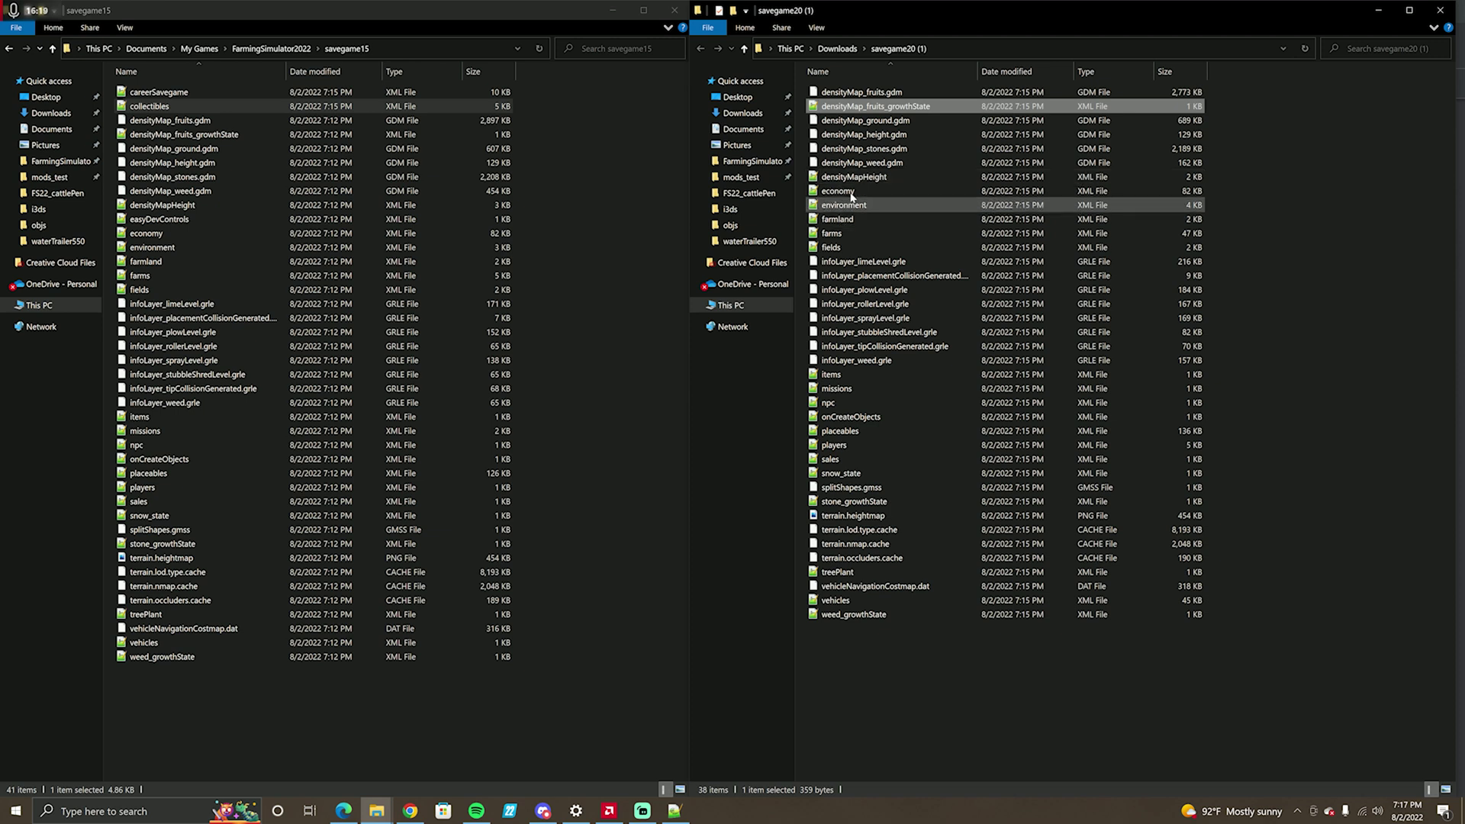
Scroll through the downloaded economy.xml in Notepad++ and close it.
double_click(933, 191)
scroll(710, 286, down, 18)
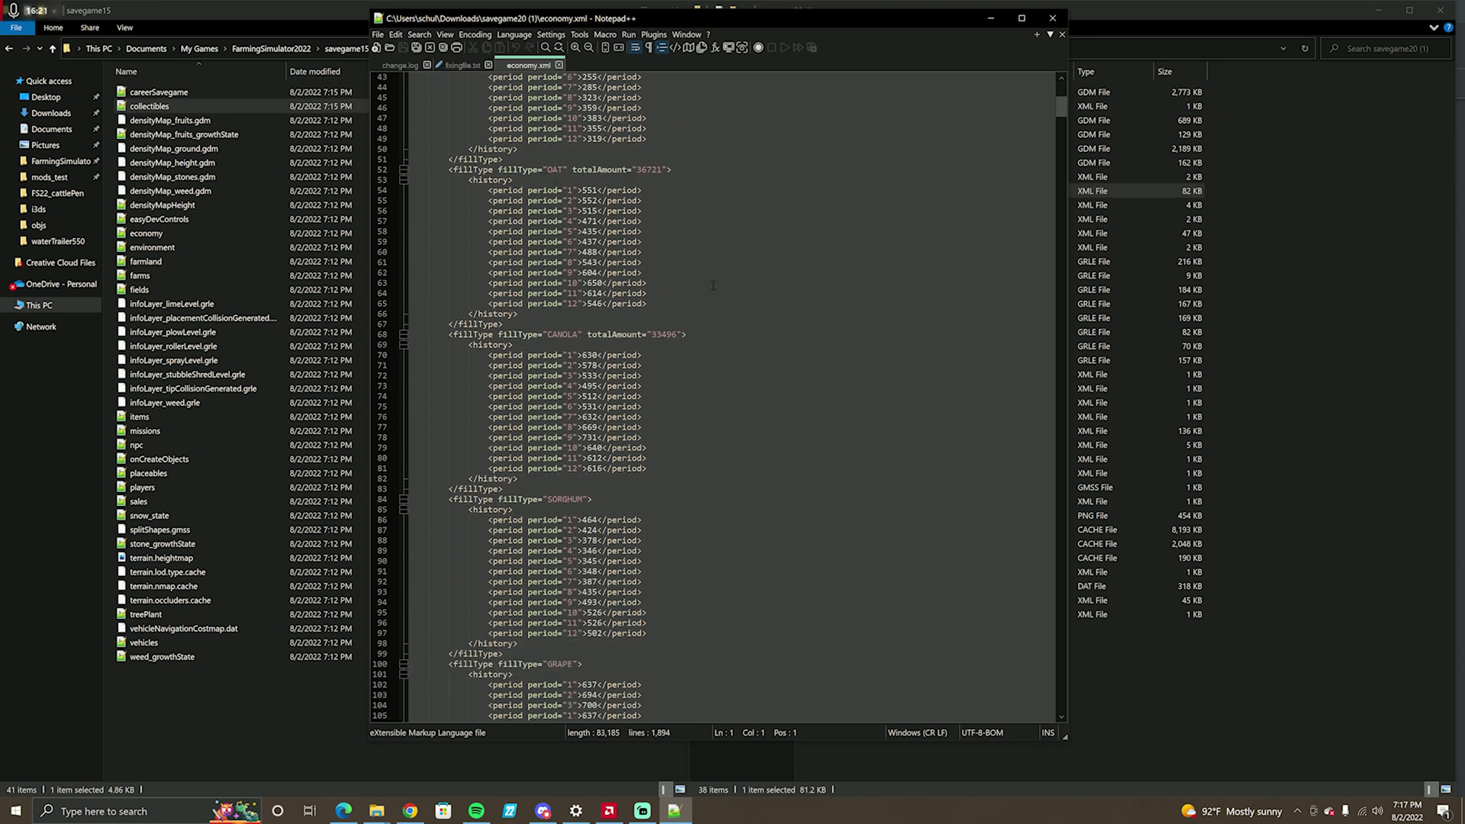
drag(1061, 116, 1069, 40)
scroll(1066, 684, up, 1)
click(1053, 18)
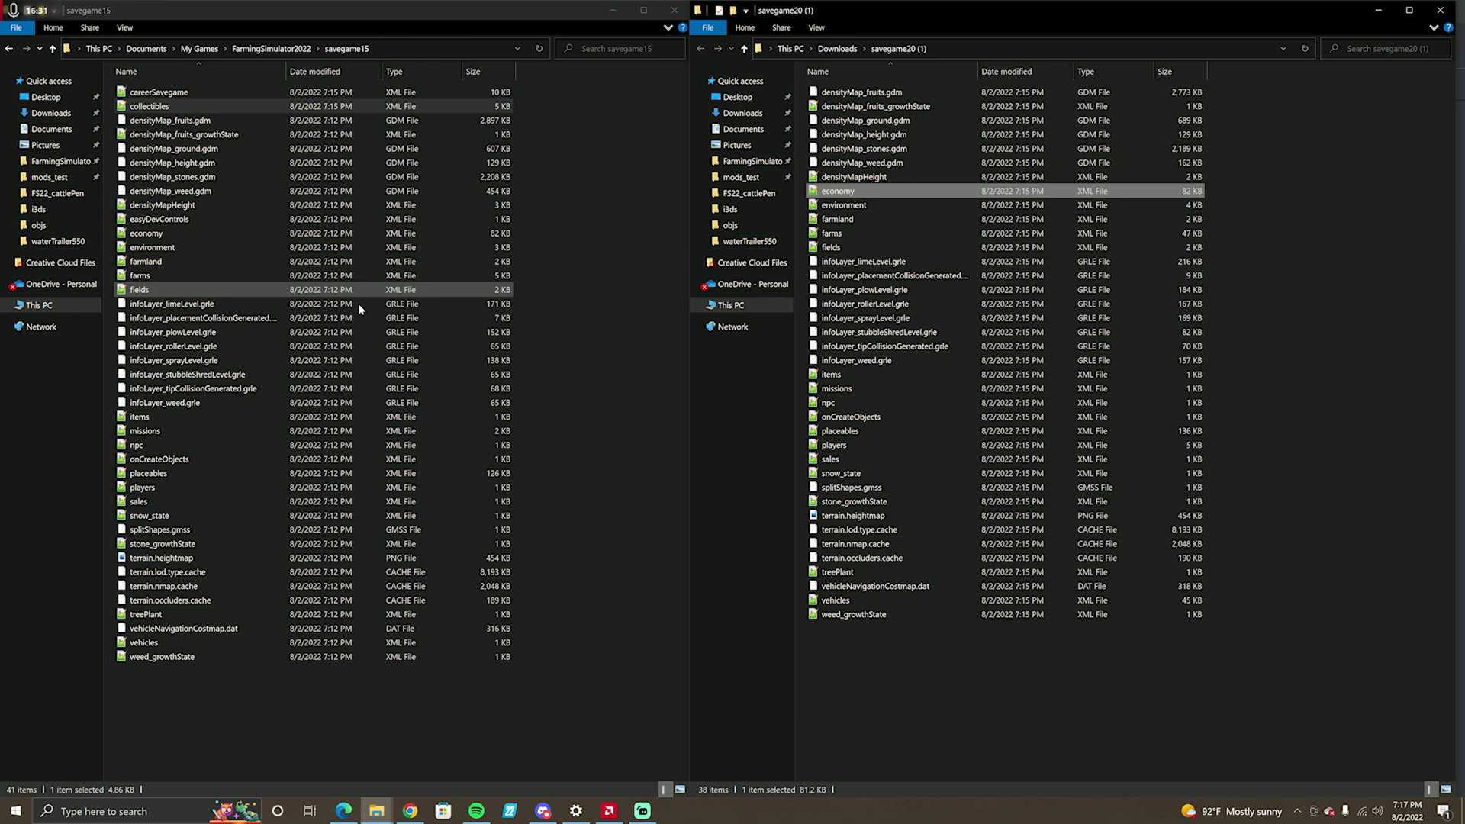
Check the downloaded environment.xml, then open farmland.xml for inspection.
double_click(843, 206)
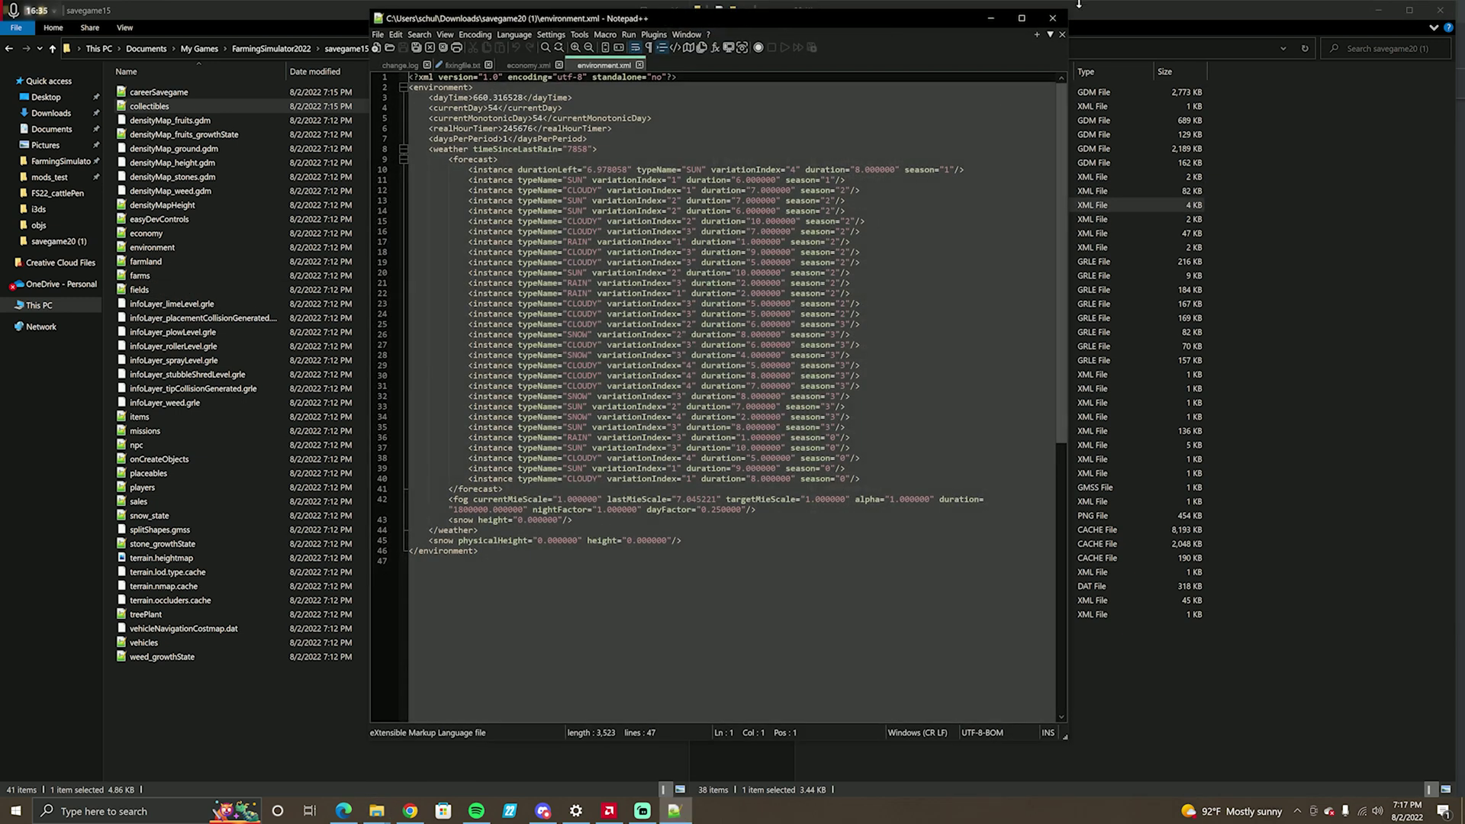
click(1053, 18)
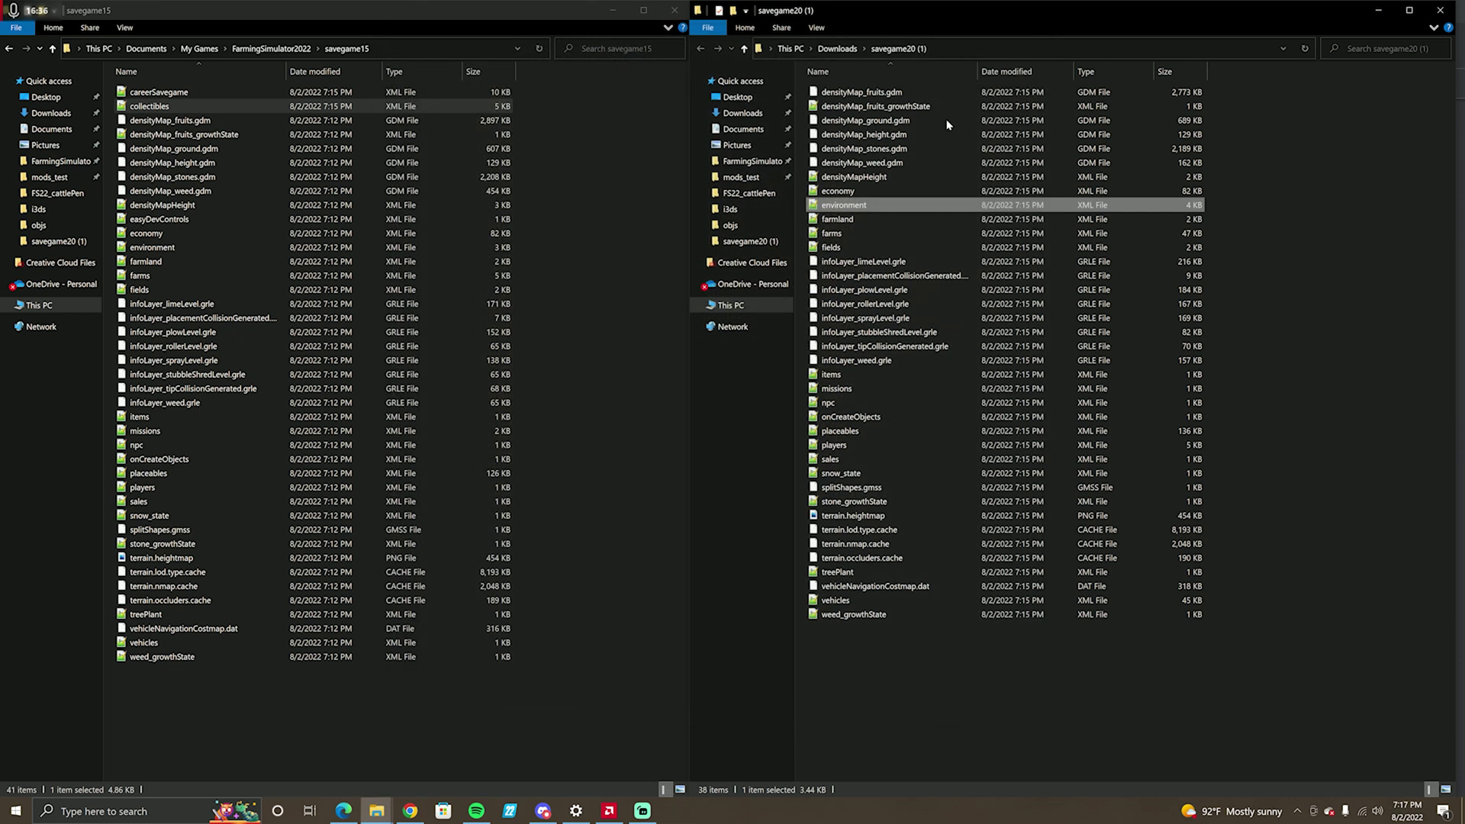
double_click(838, 219)
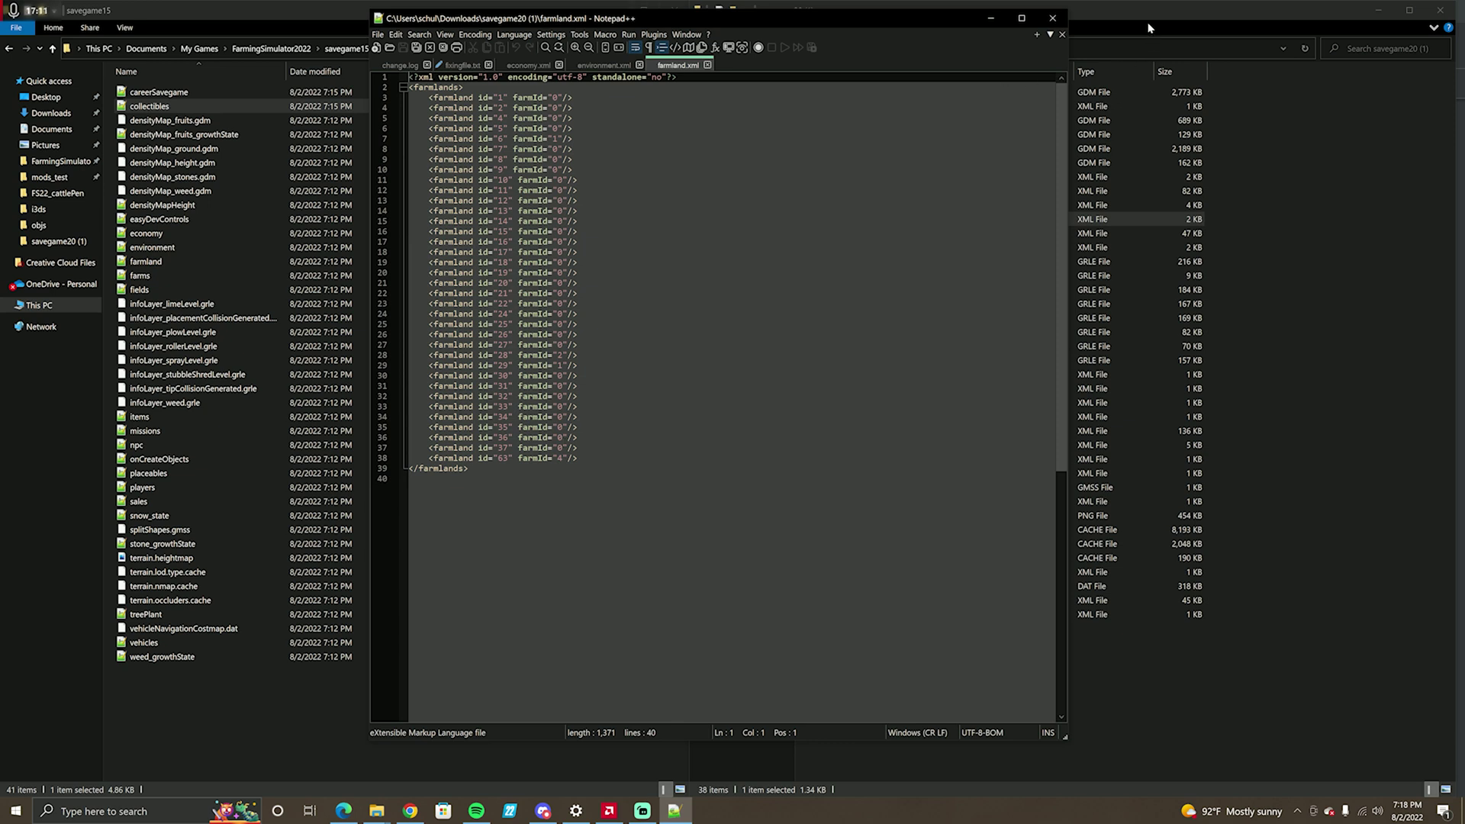
Check the downloaded farms.xml and replace savegame15's farms file with it.
click(1085, 43)
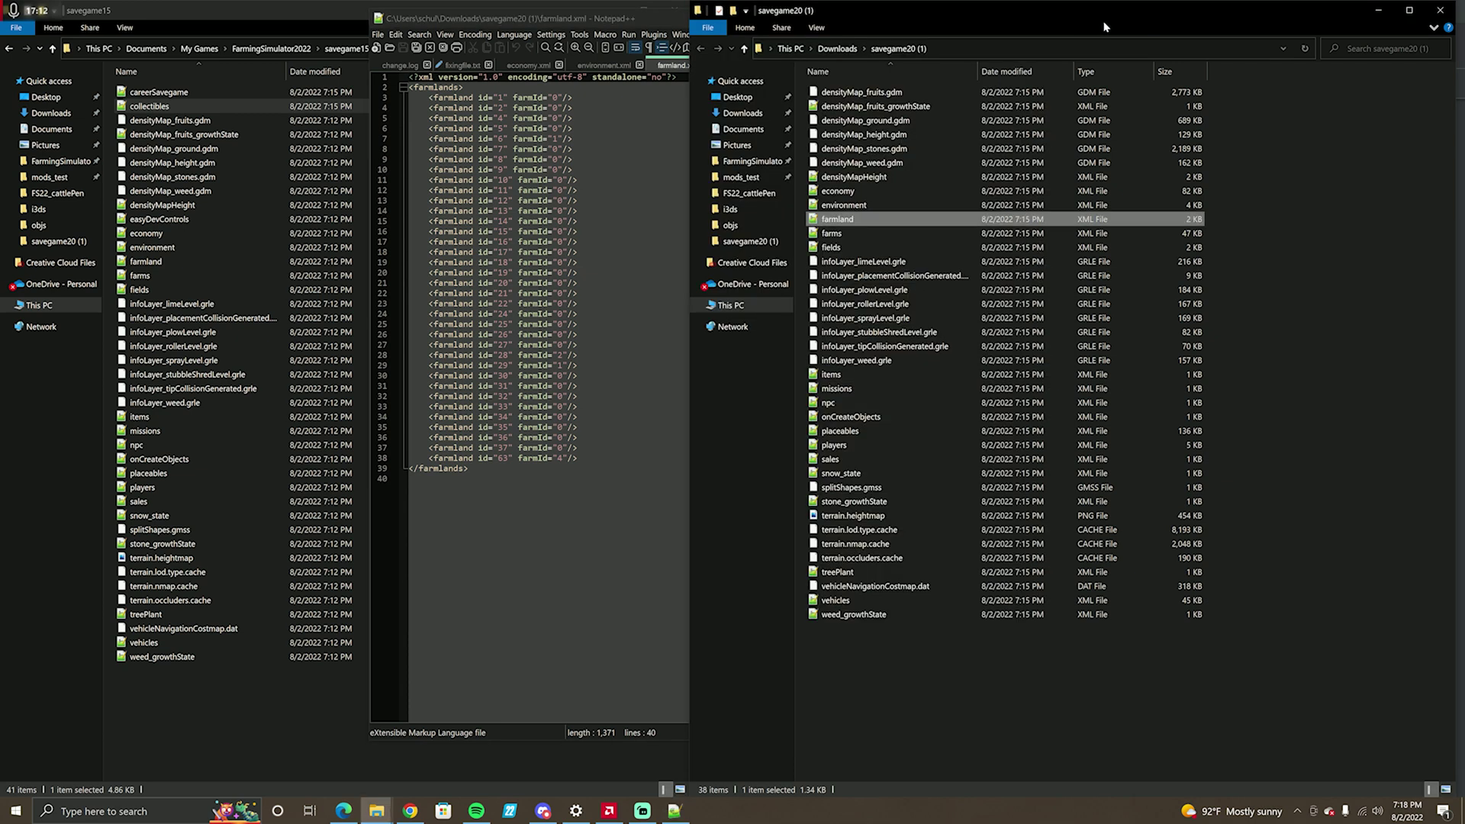
double_click(864, 235)
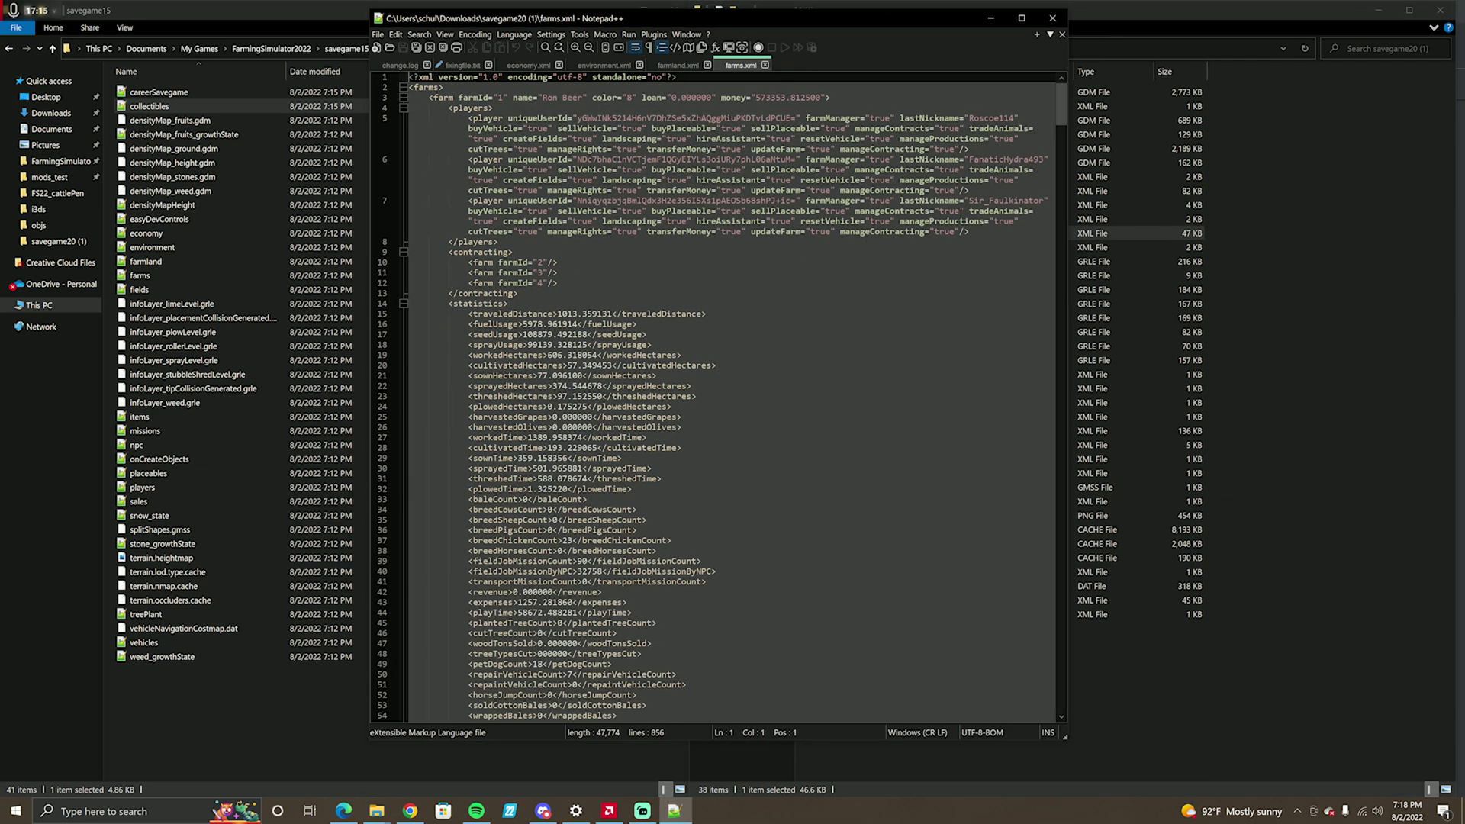
drag(1060, 114, 1047, 4)
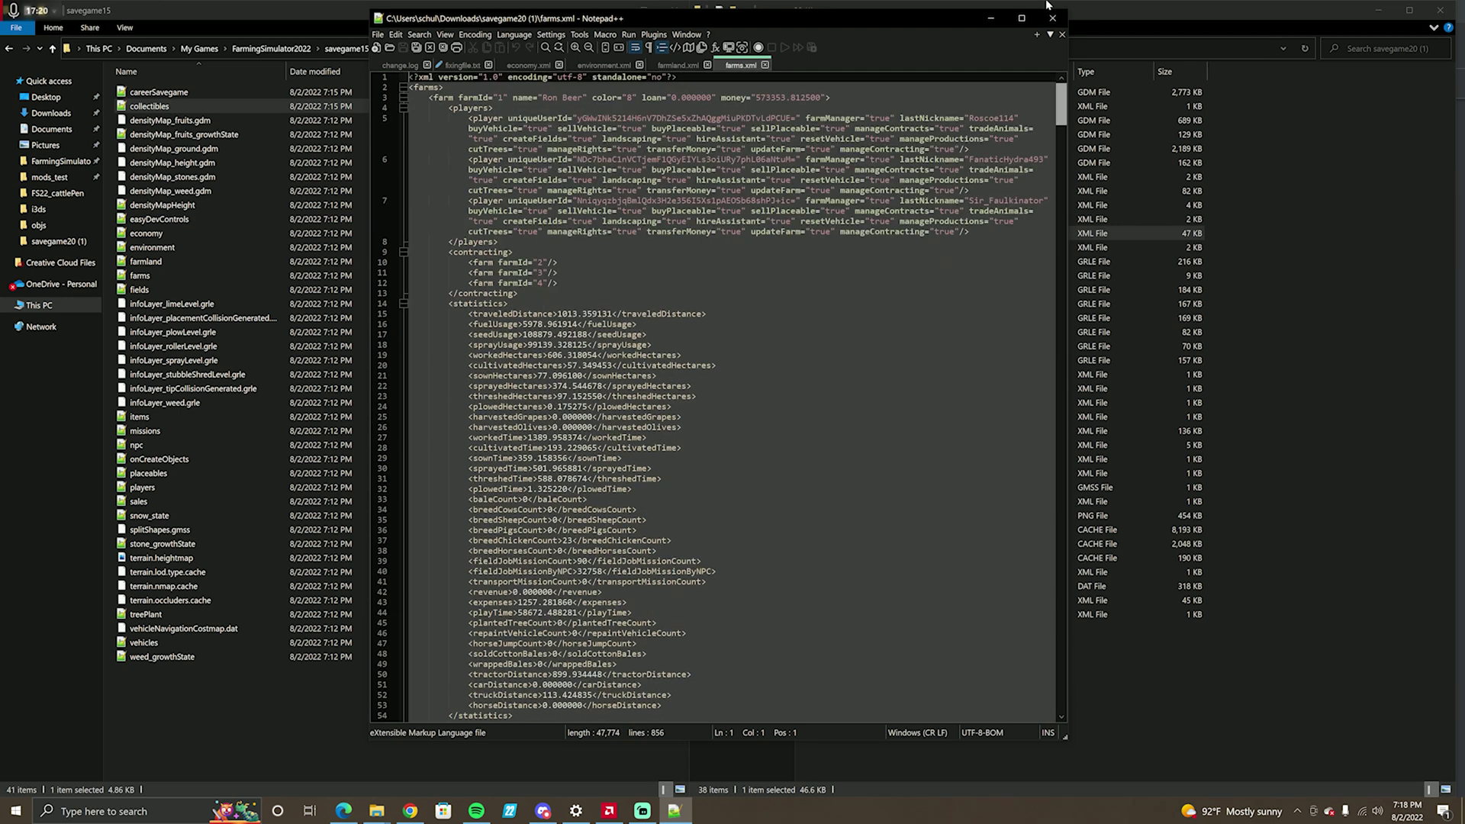
click(990, 17)
drag(865, 237, 594, 261)
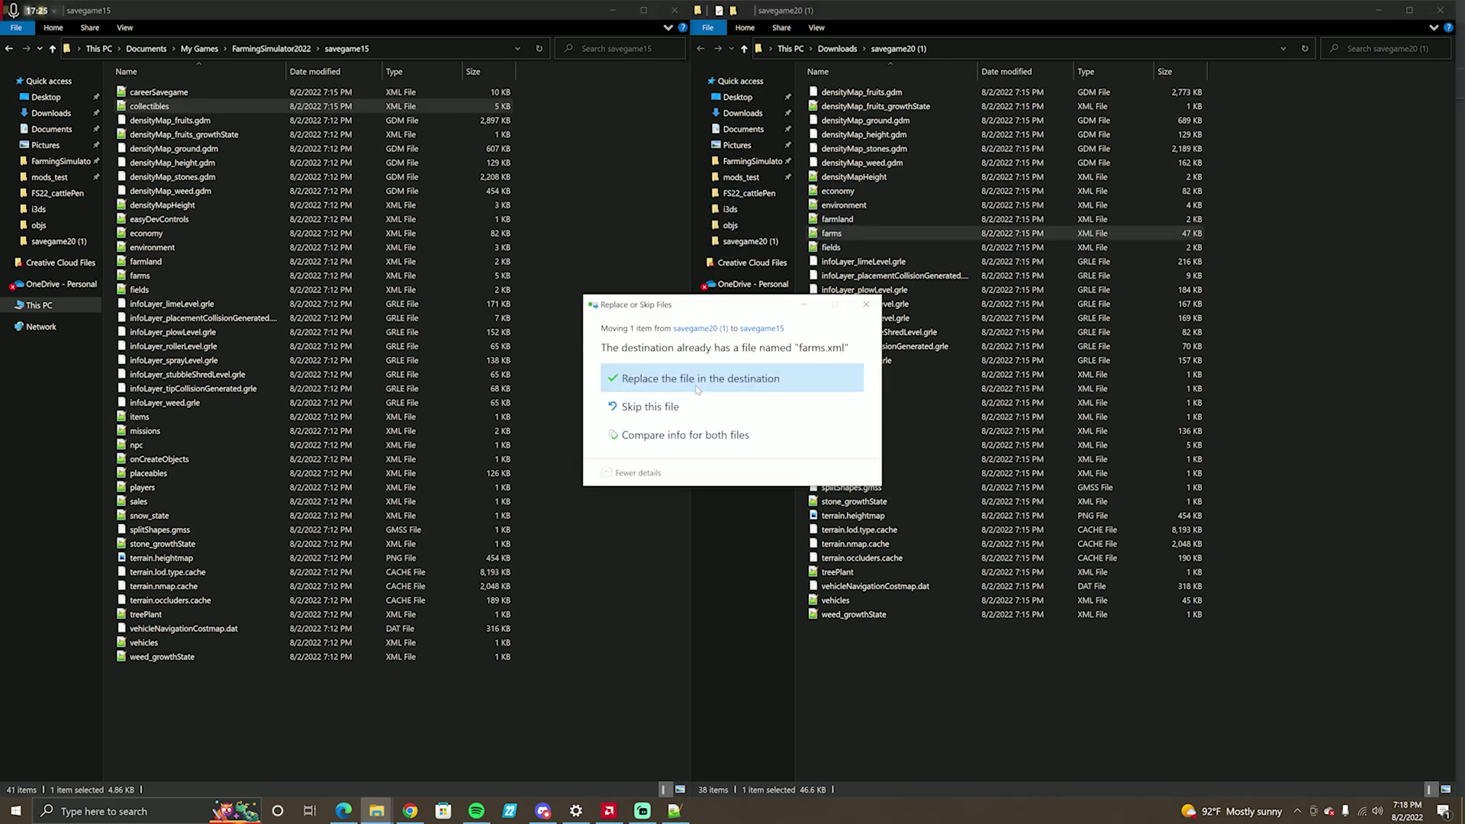
click(700, 378)
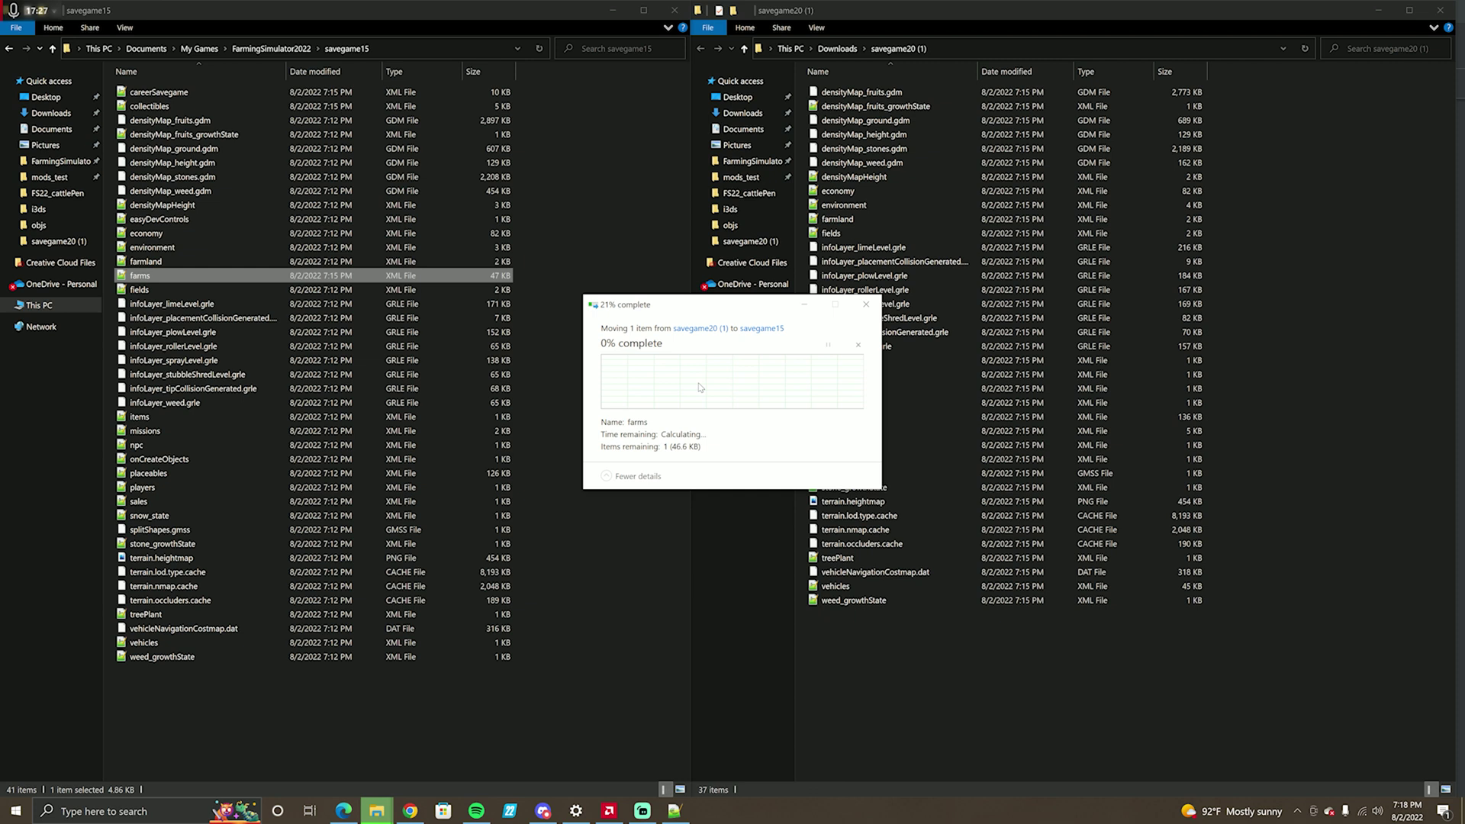
Inspect the downloaded fields.xml and items.xml in Notepad++.
double_click(830, 234)
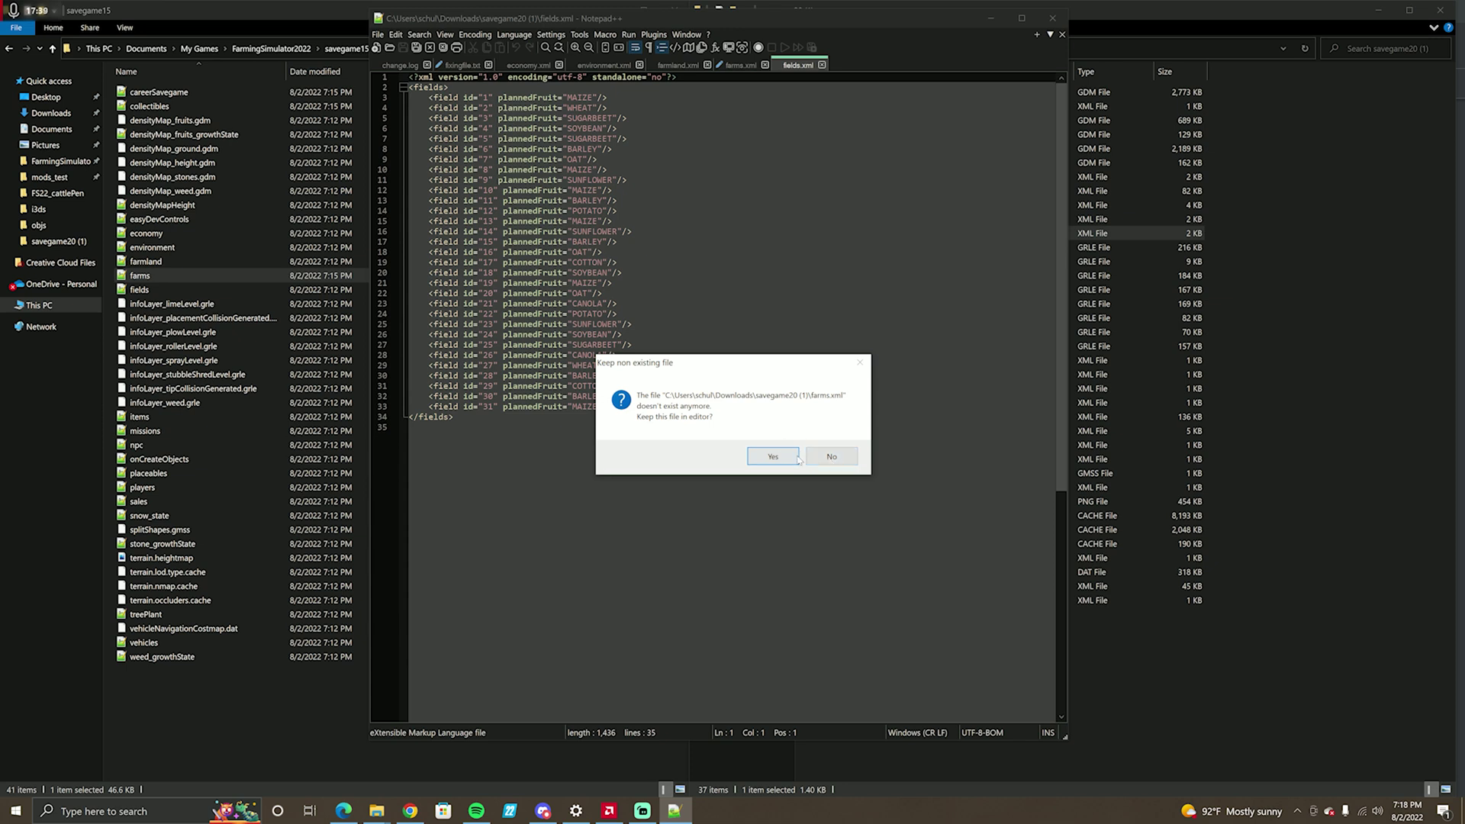
click(824, 458)
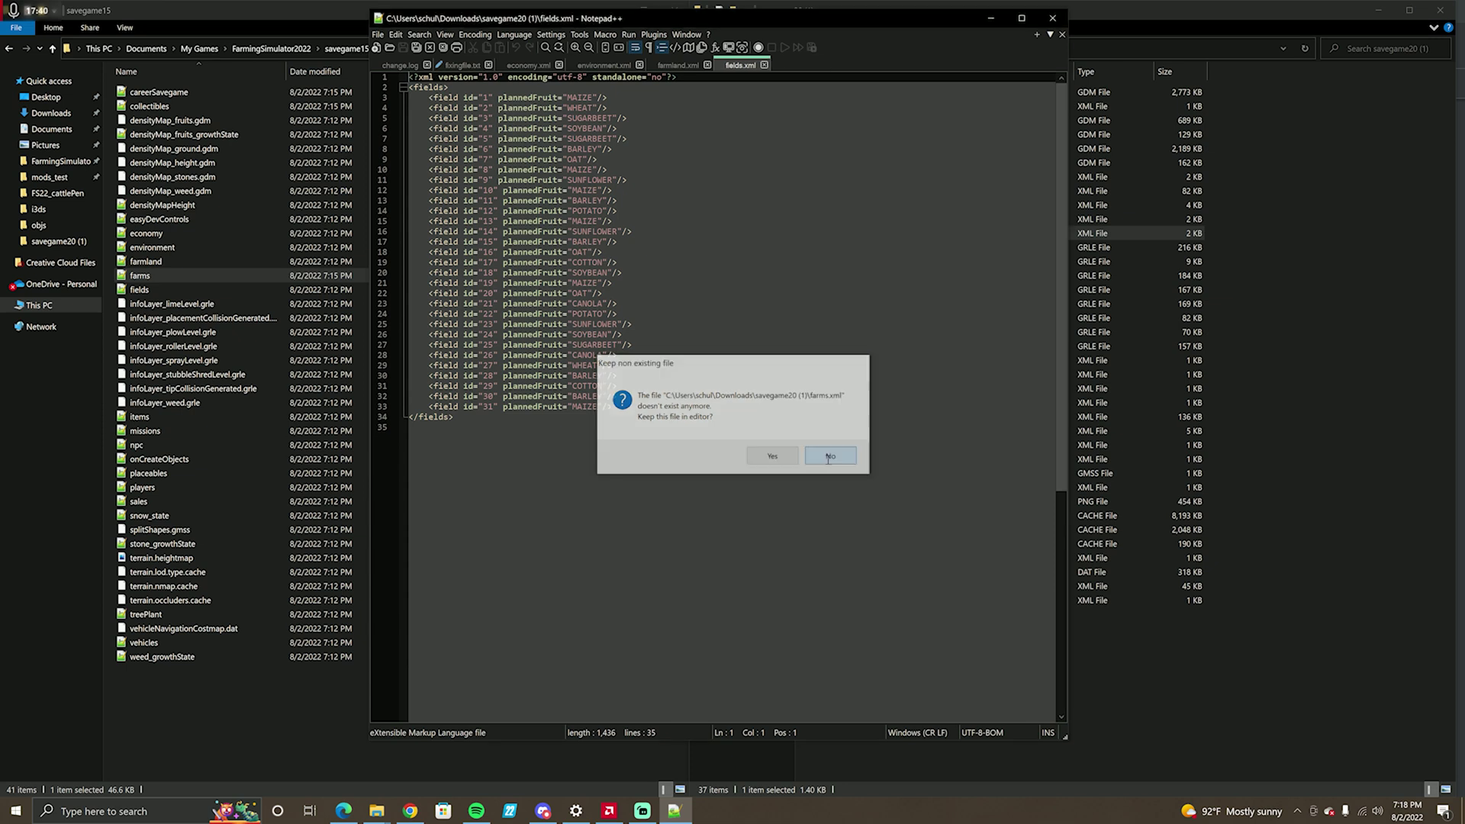
click(998, 21)
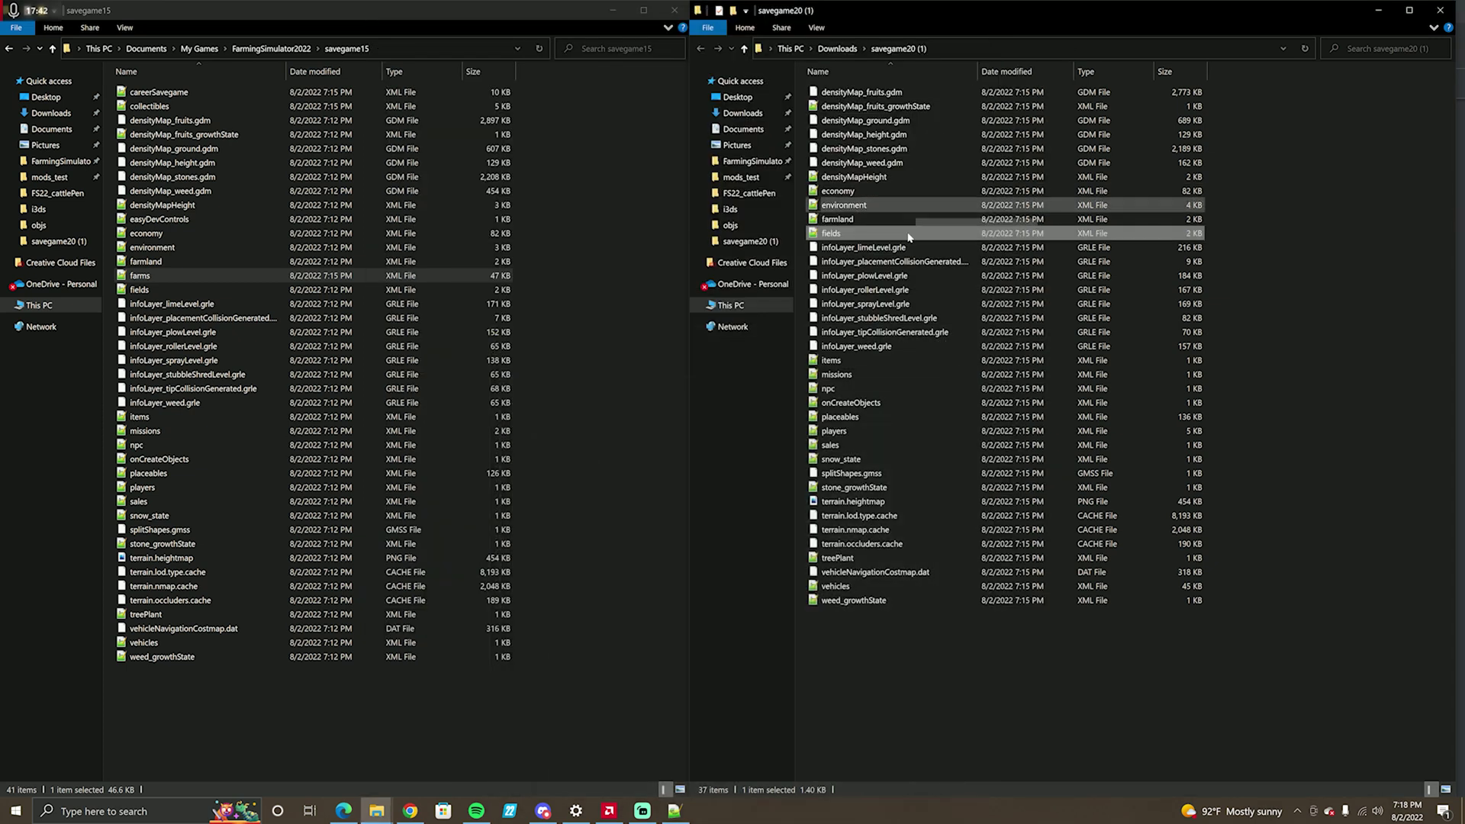
double_click(872, 365)
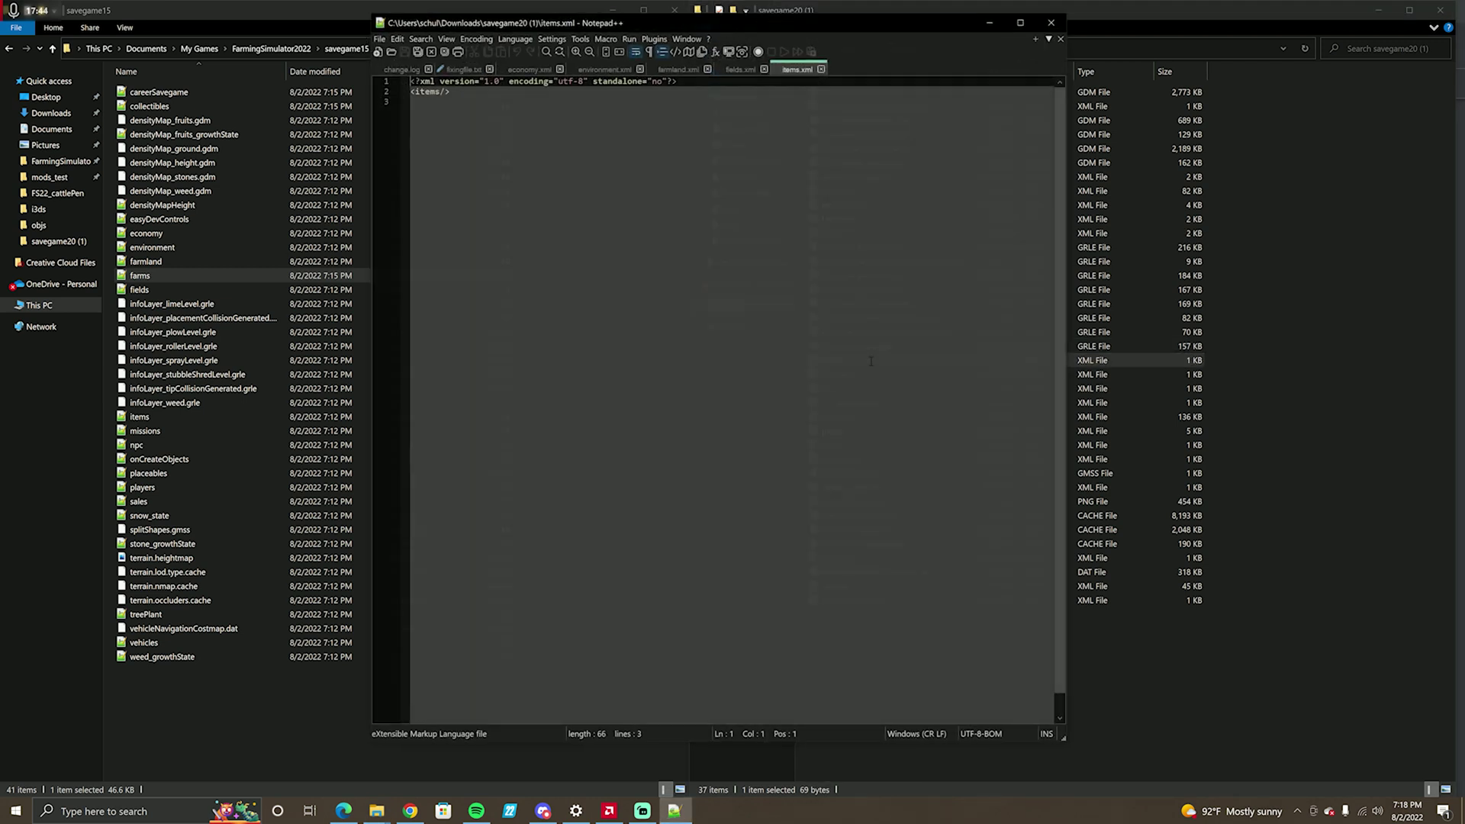
click(992, 21)
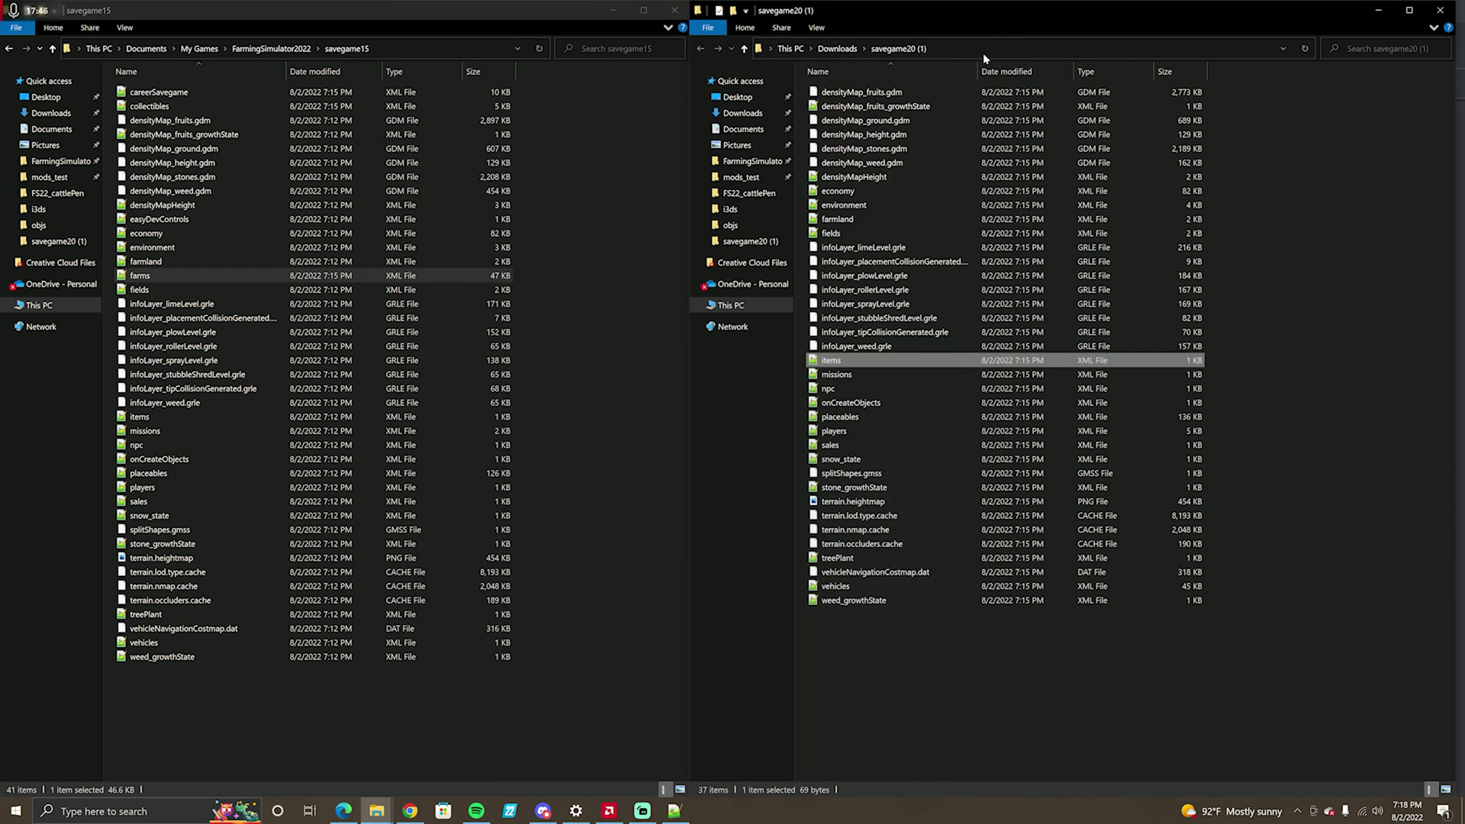
double_click(943, 362)
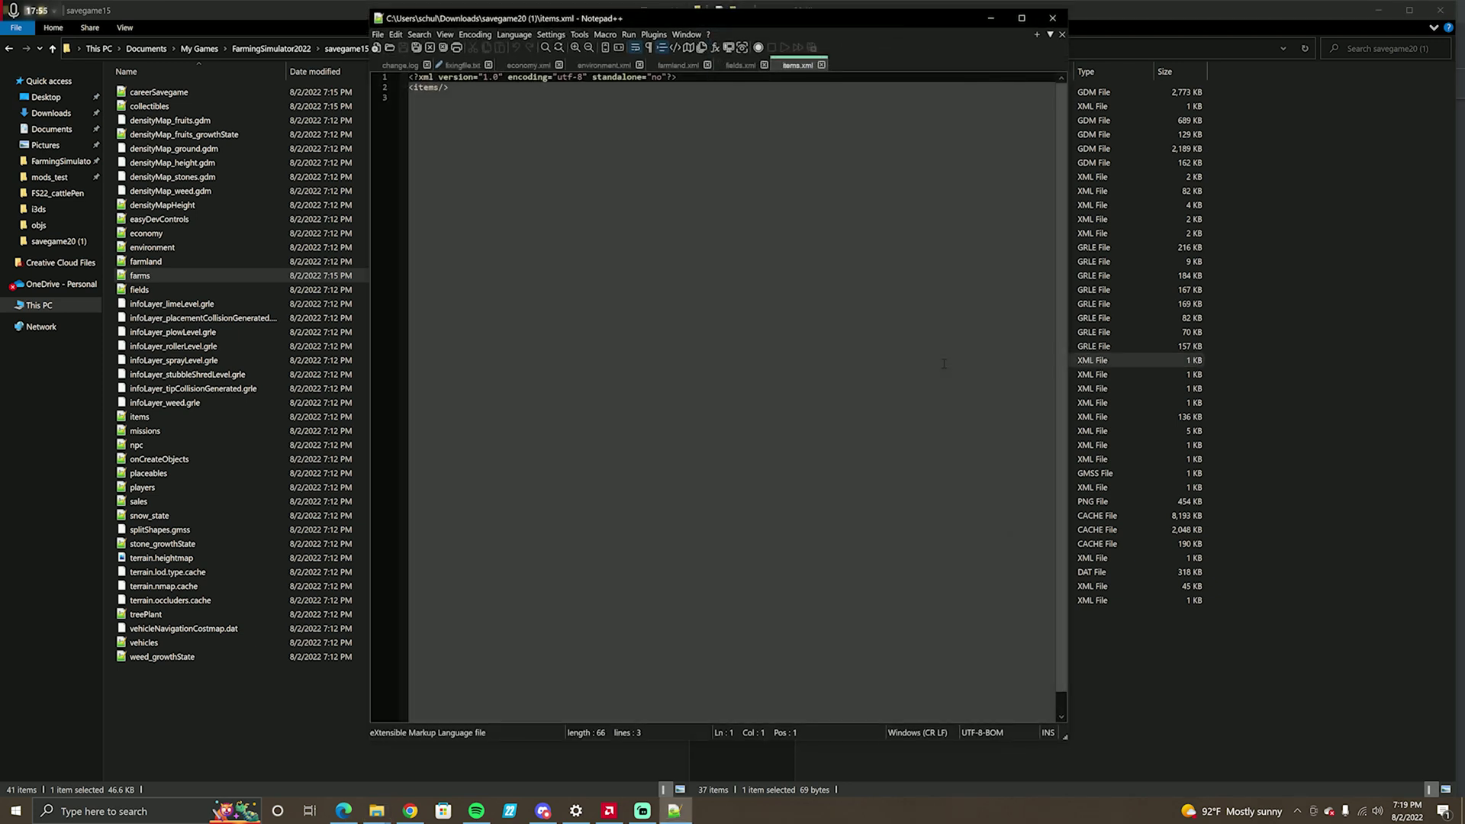
click(1052, 17)
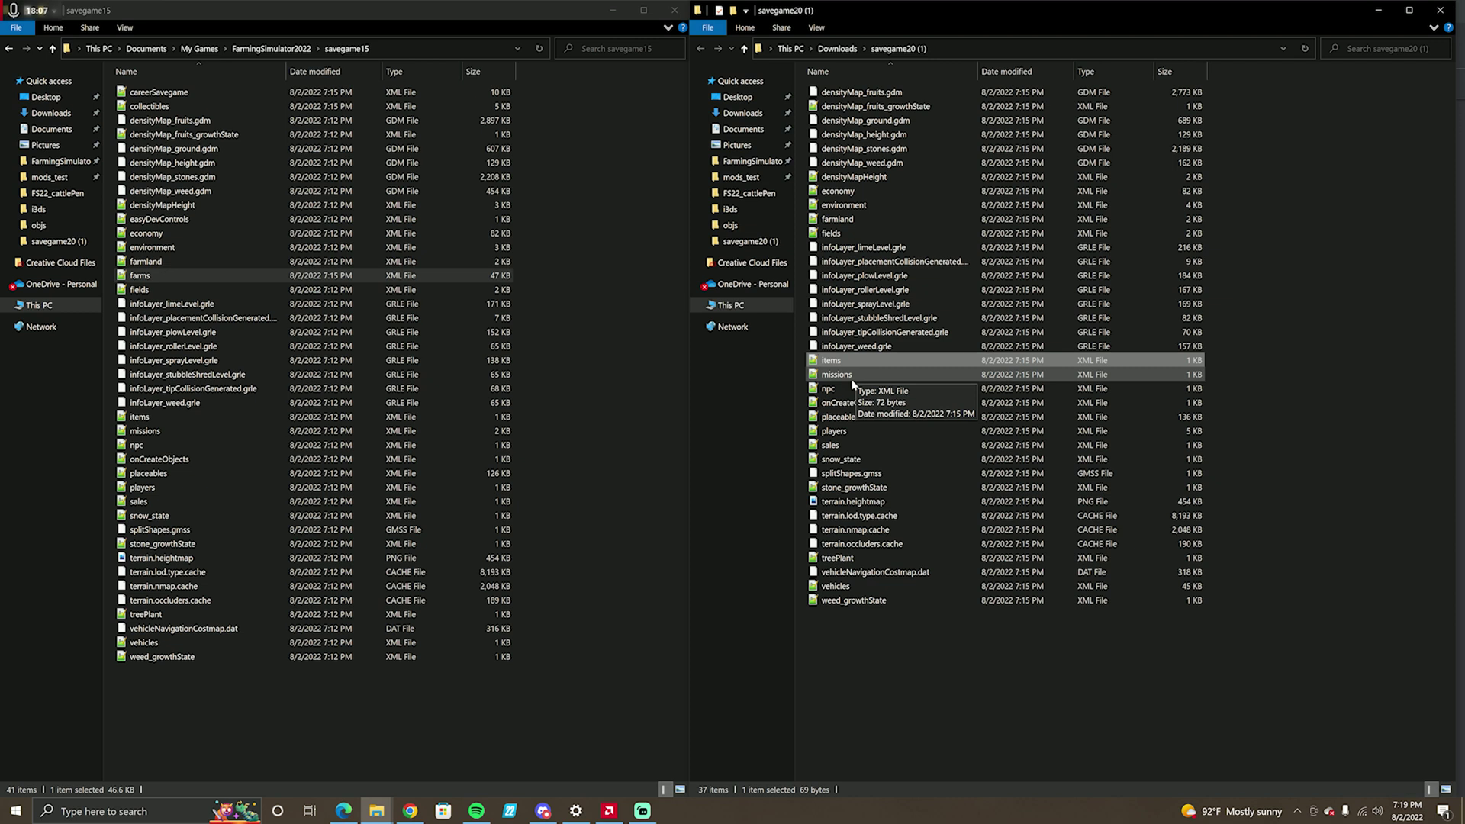
View the downloaded npc and onCreateObjects files, closing Notepad++ after each.
double_click(851, 389)
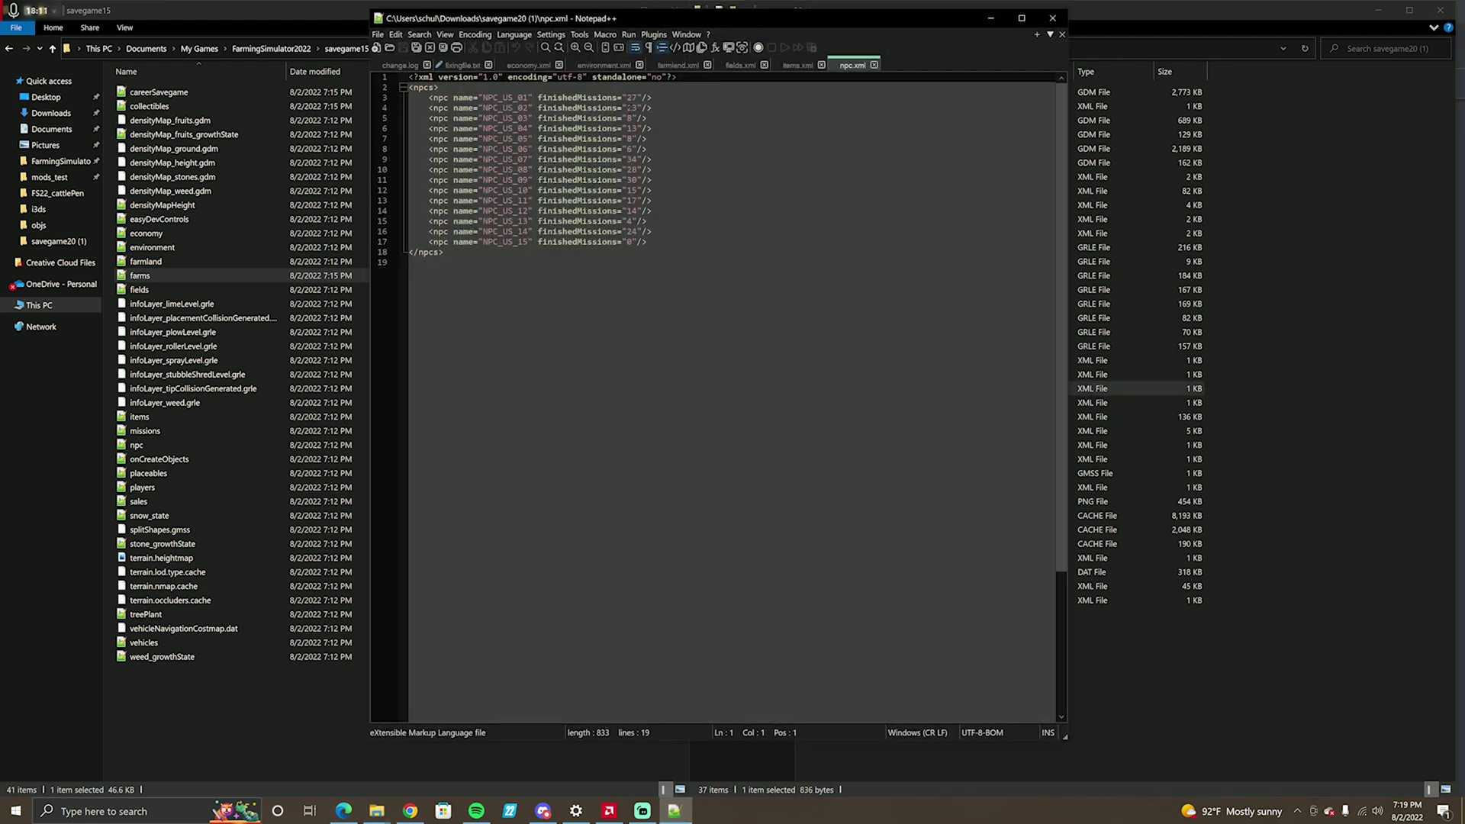
click(1053, 18)
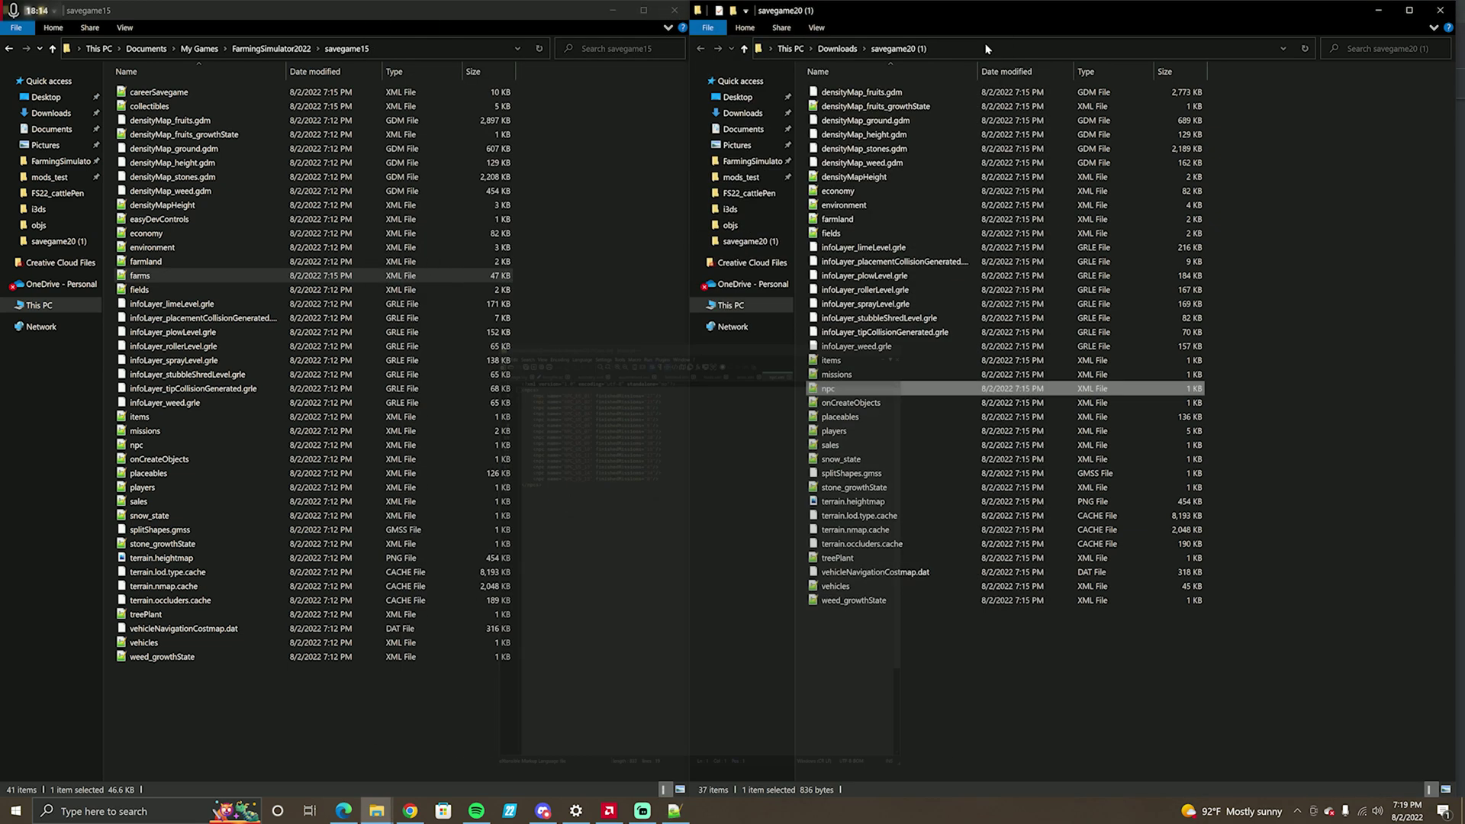
double_click(867, 403)
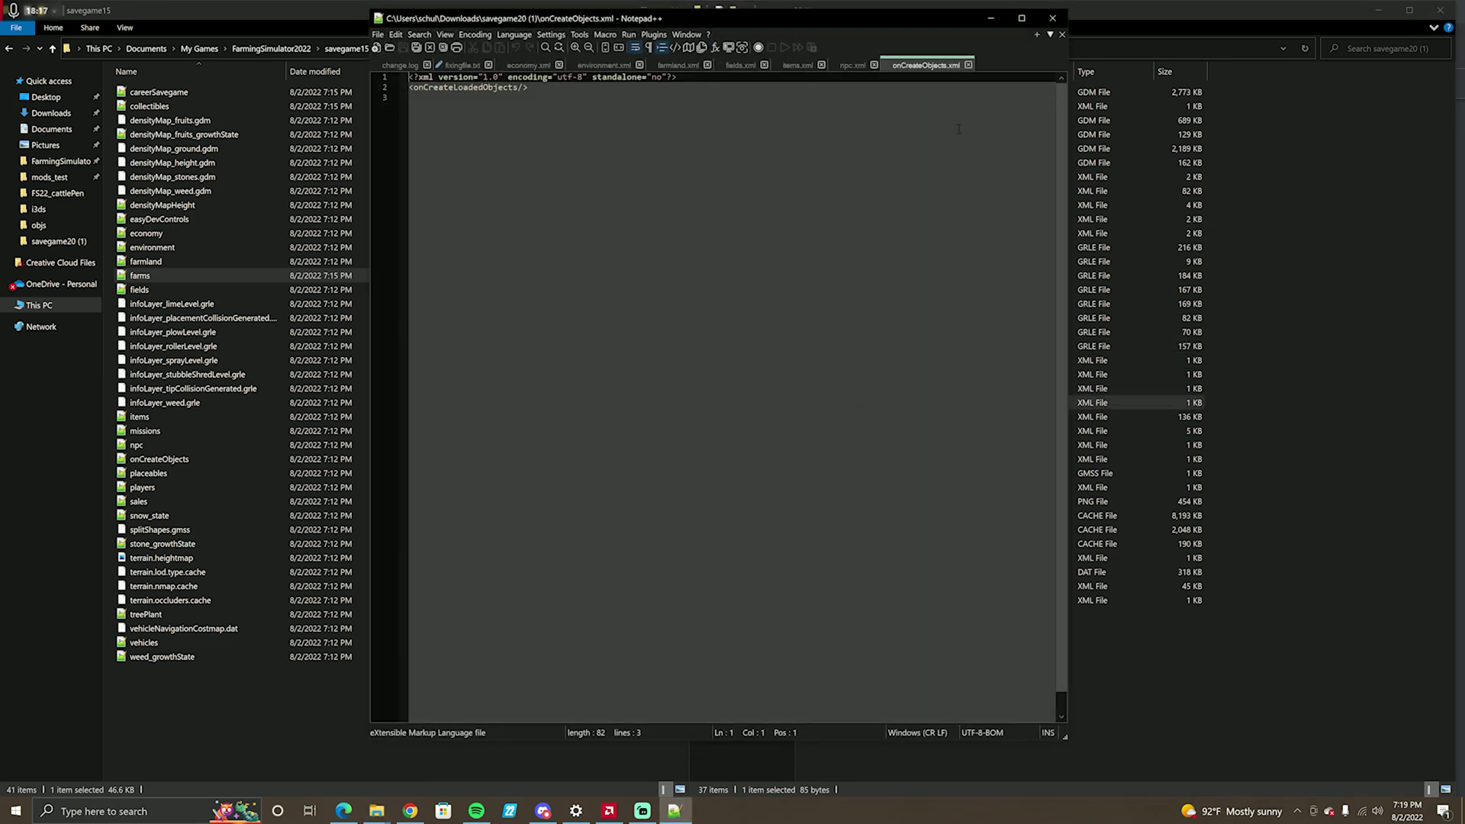
click(1053, 23)
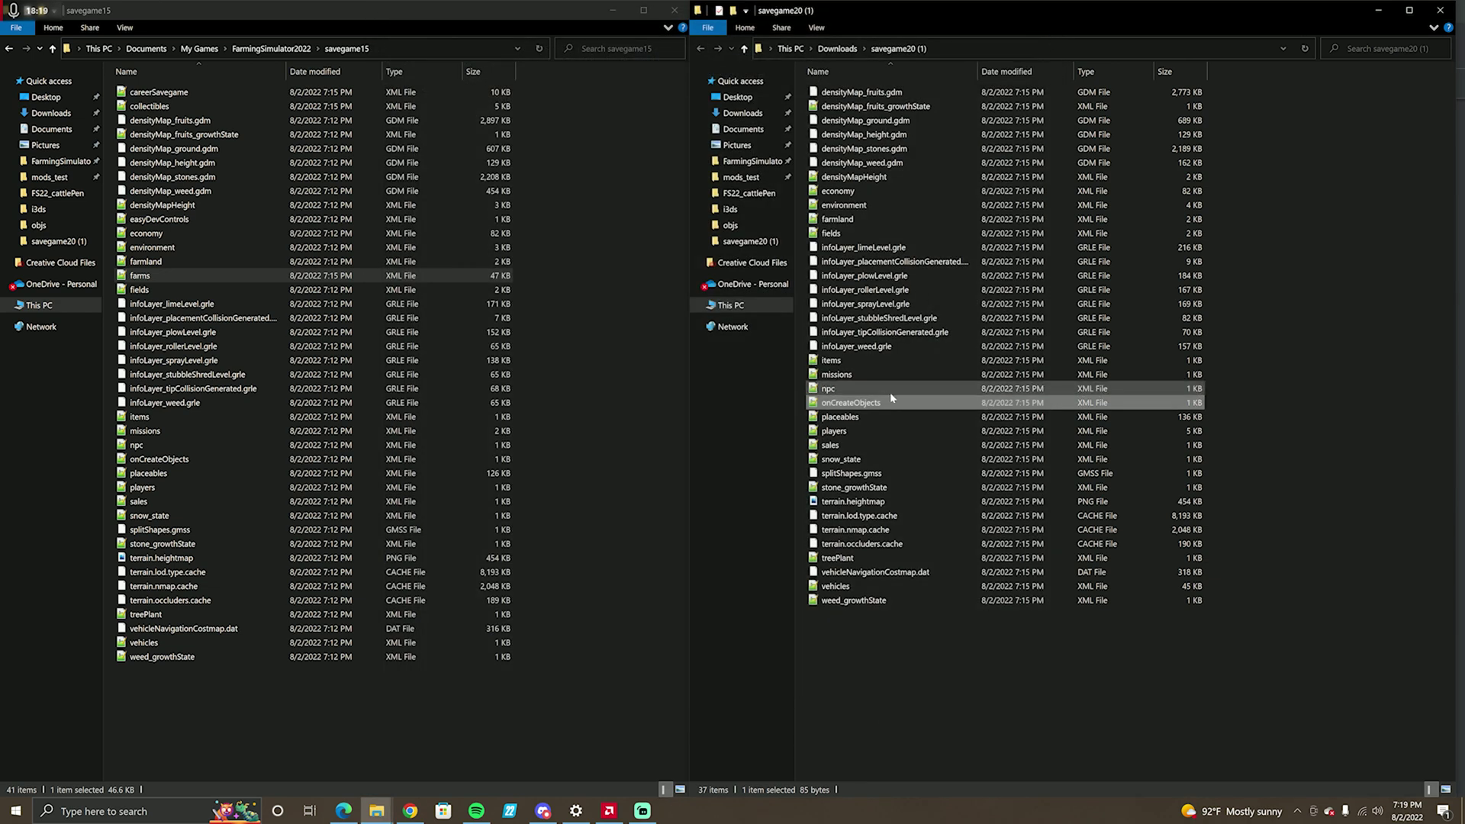
Open placeables.xml from savegame20 (1) and savegame15 in separate side-by-side Notepad++ windows.
double_click(866, 418)
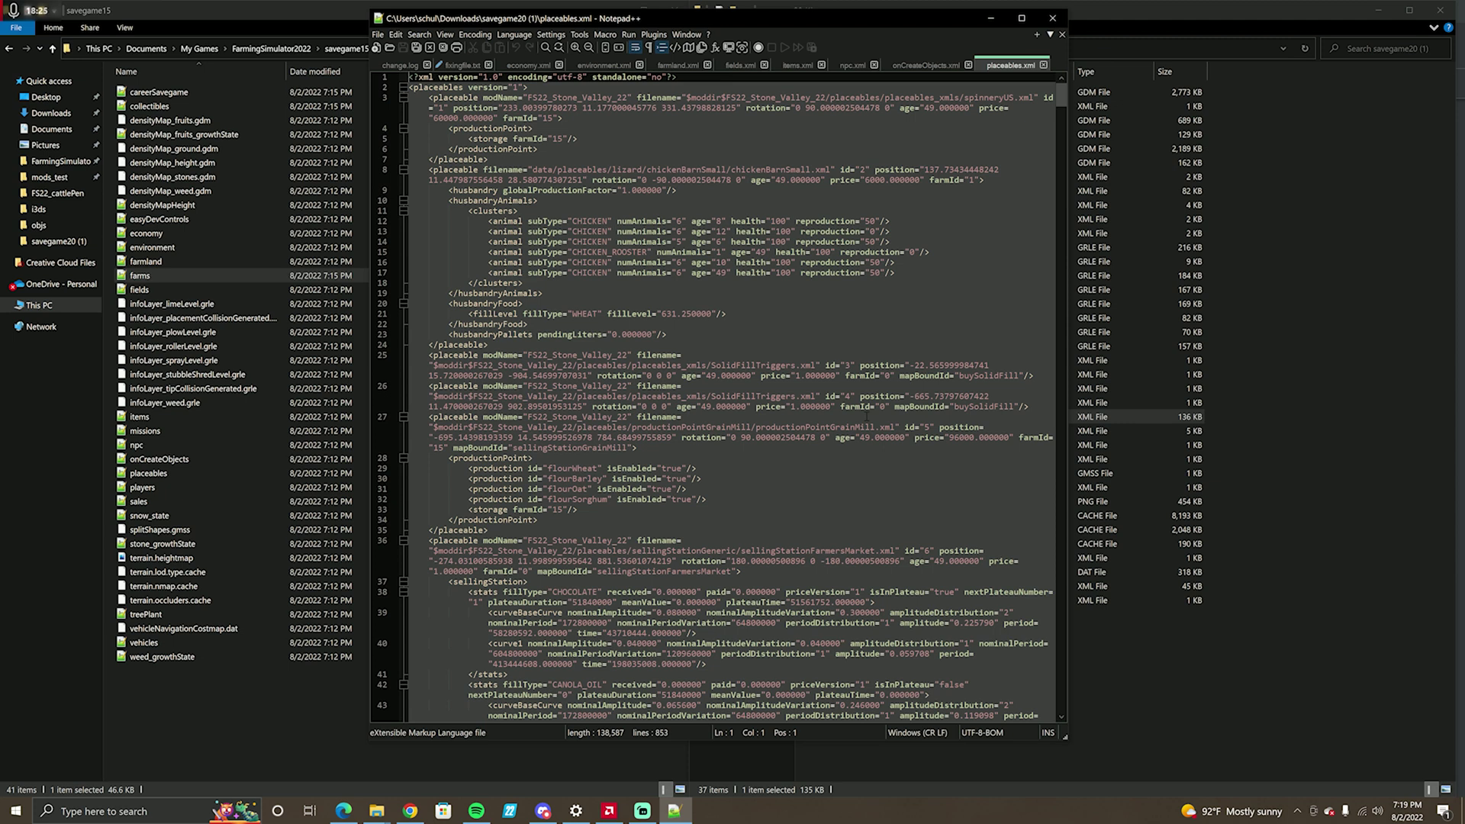
drag(837, 18, 1109, 23)
double_click(149, 473)
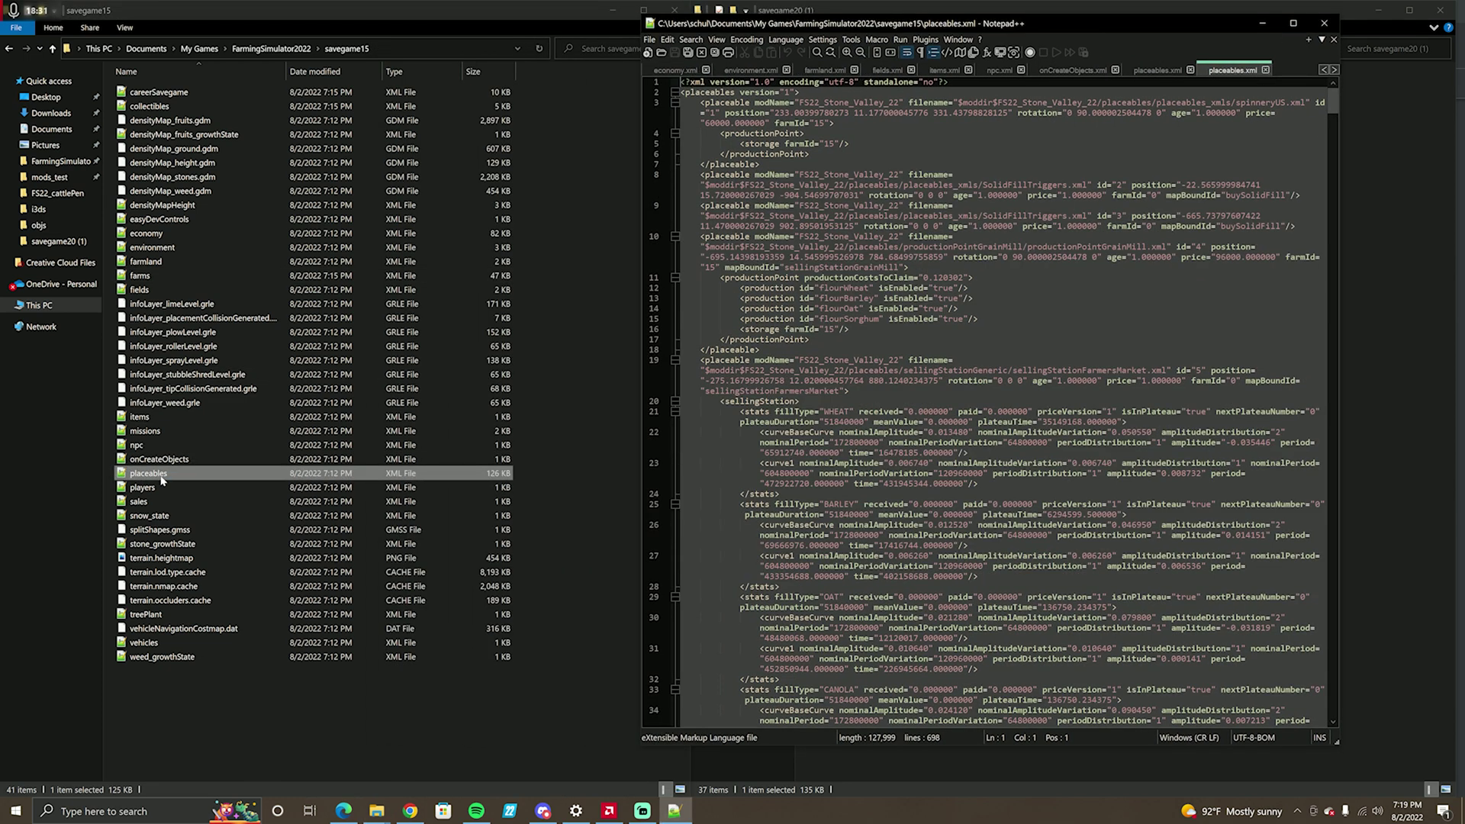
drag(1166, 23, 813, 27)
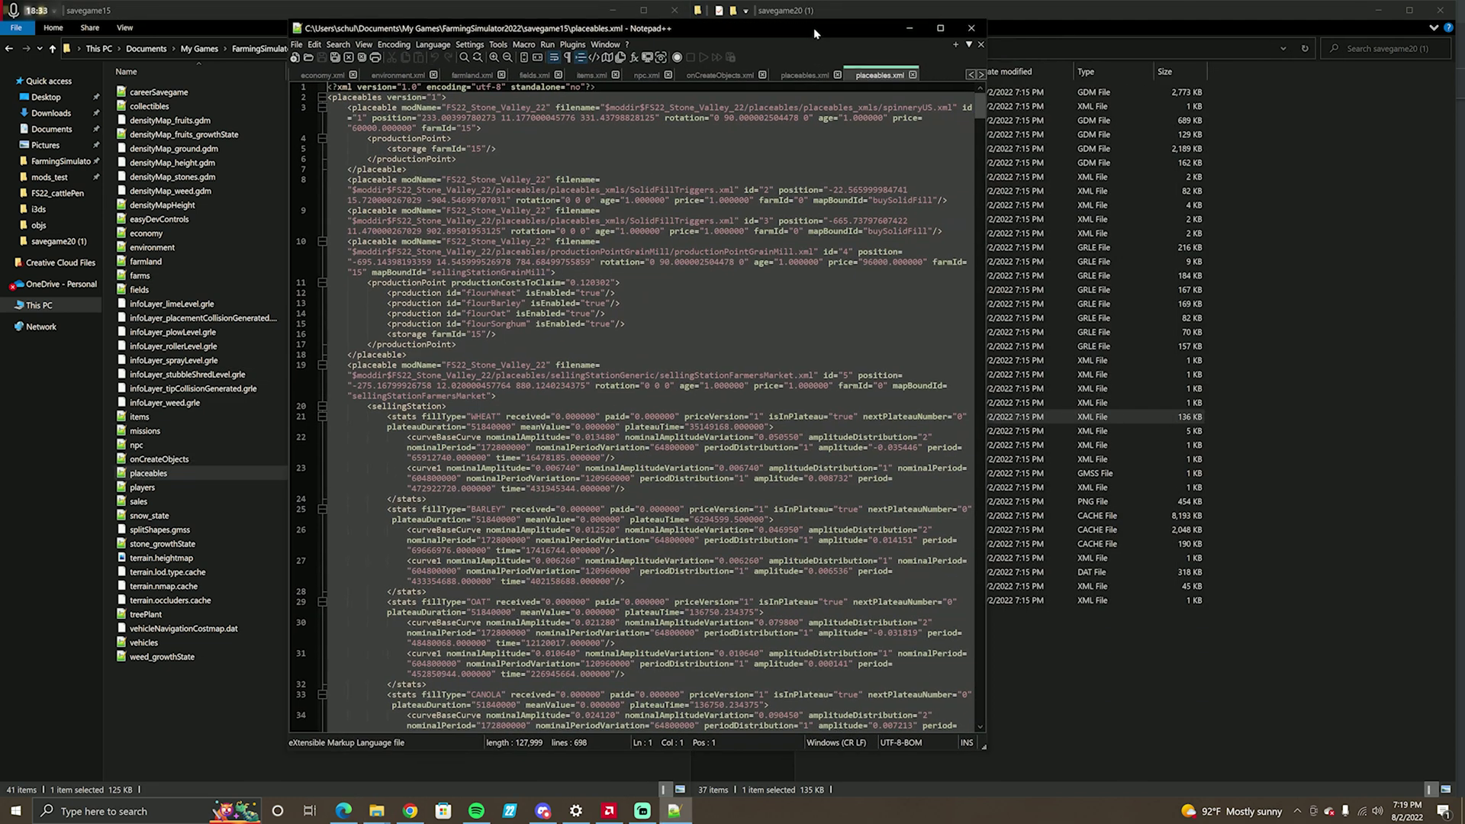
drag(872, 77, 173, 243)
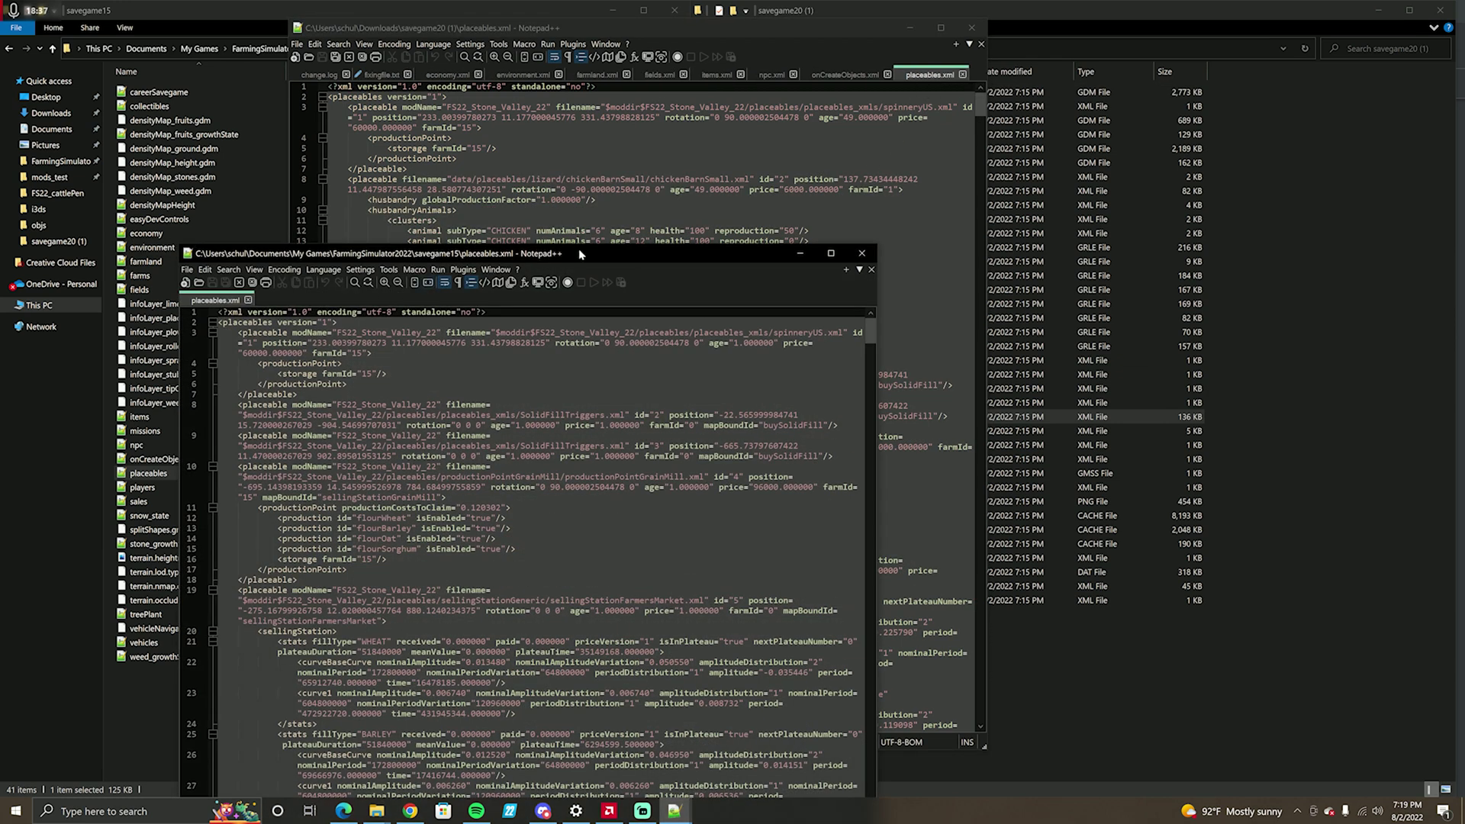
drag(678, 29, 1190, 108)
drag(614, 175, 579, 110)
drag(1035, 111, 1012, 121)
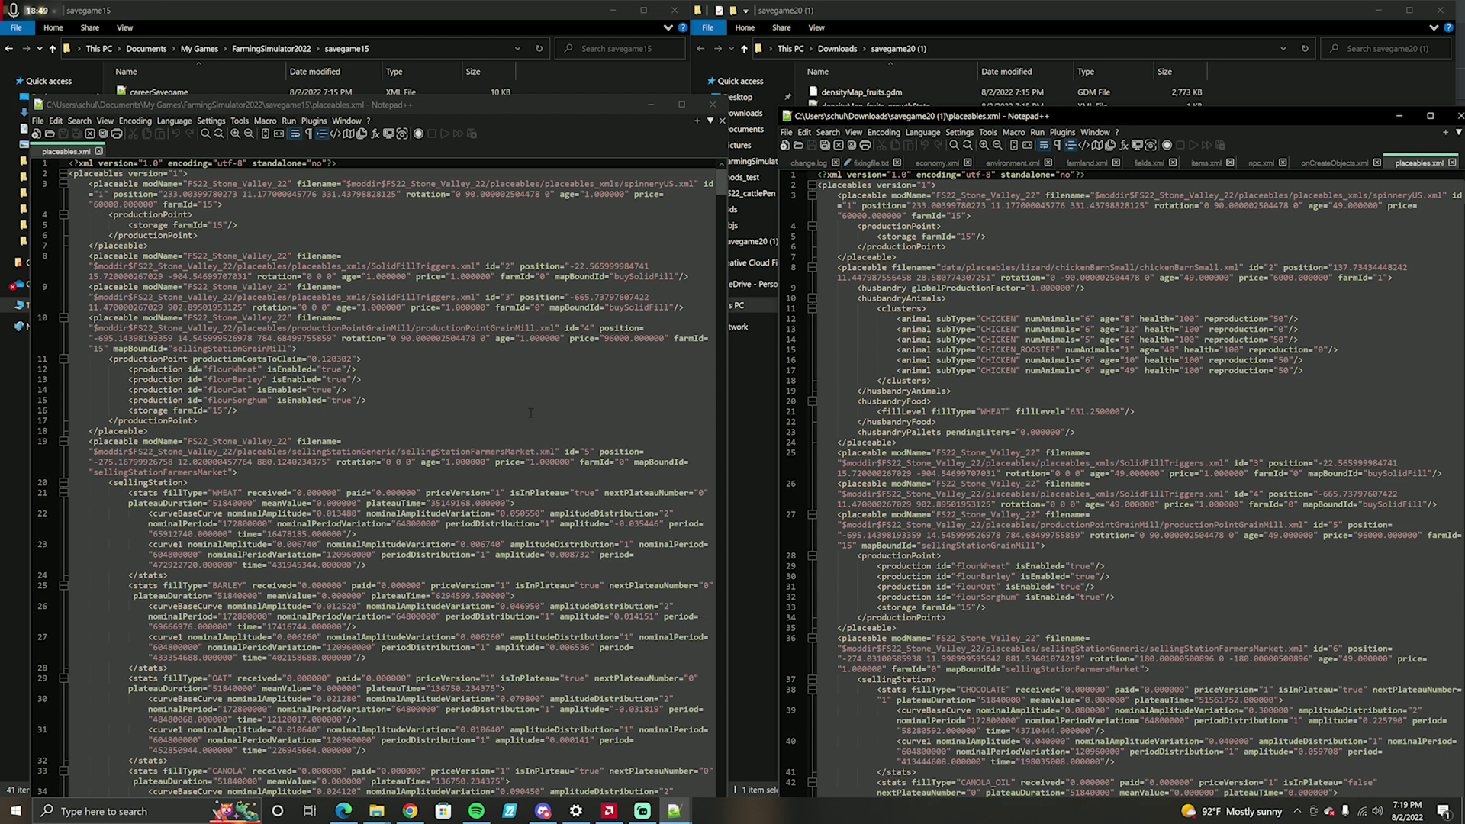
Scroll through both placeables files, spotting the added small chicken barn with chickens.
scroll(531, 413, down, 20)
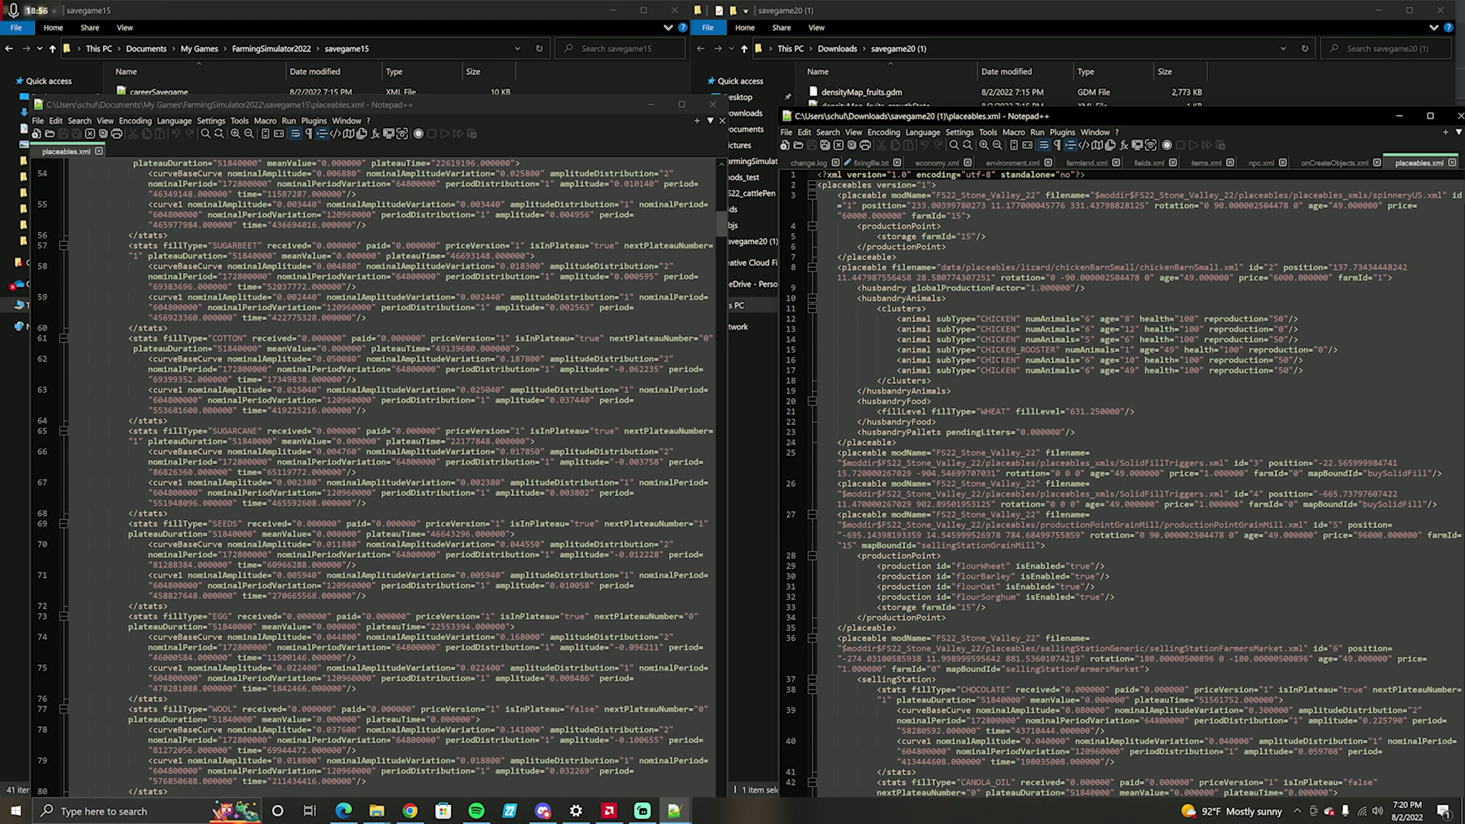
scroll(672, 441, down, 9)
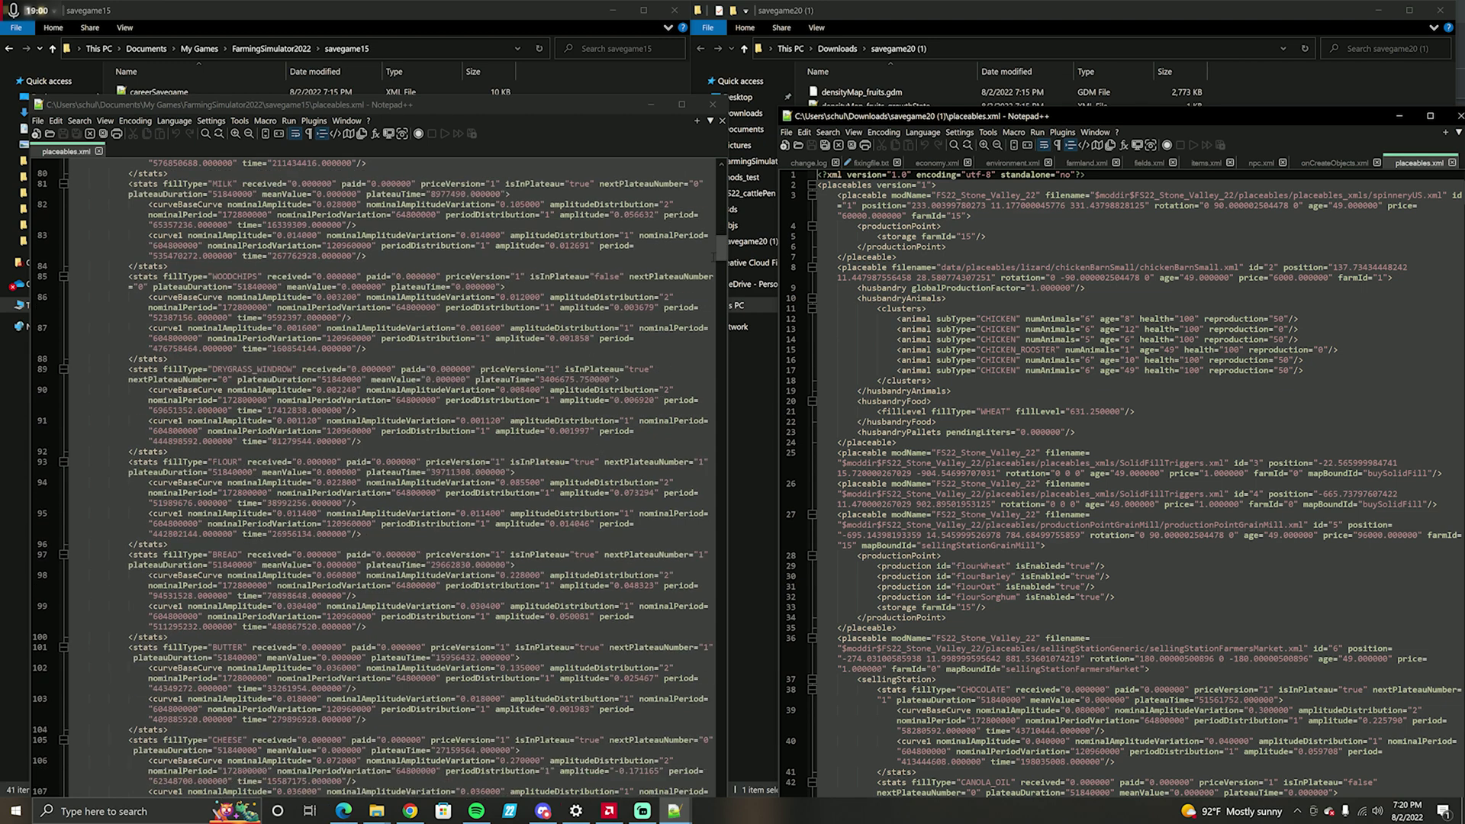
click(720, 257)
drag(721, 257, 725, 473)
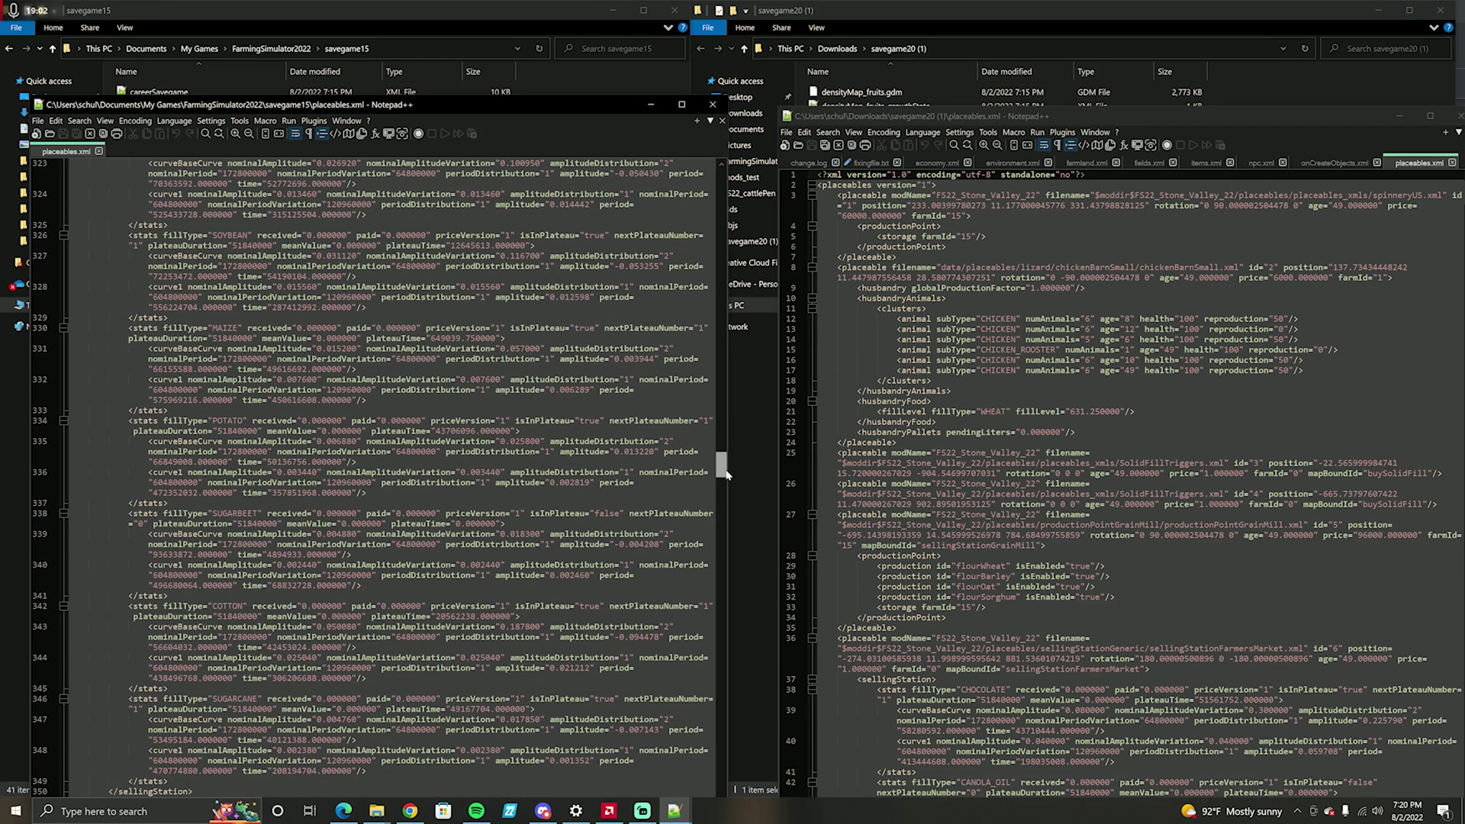
drag(725, 473, 721, 182)
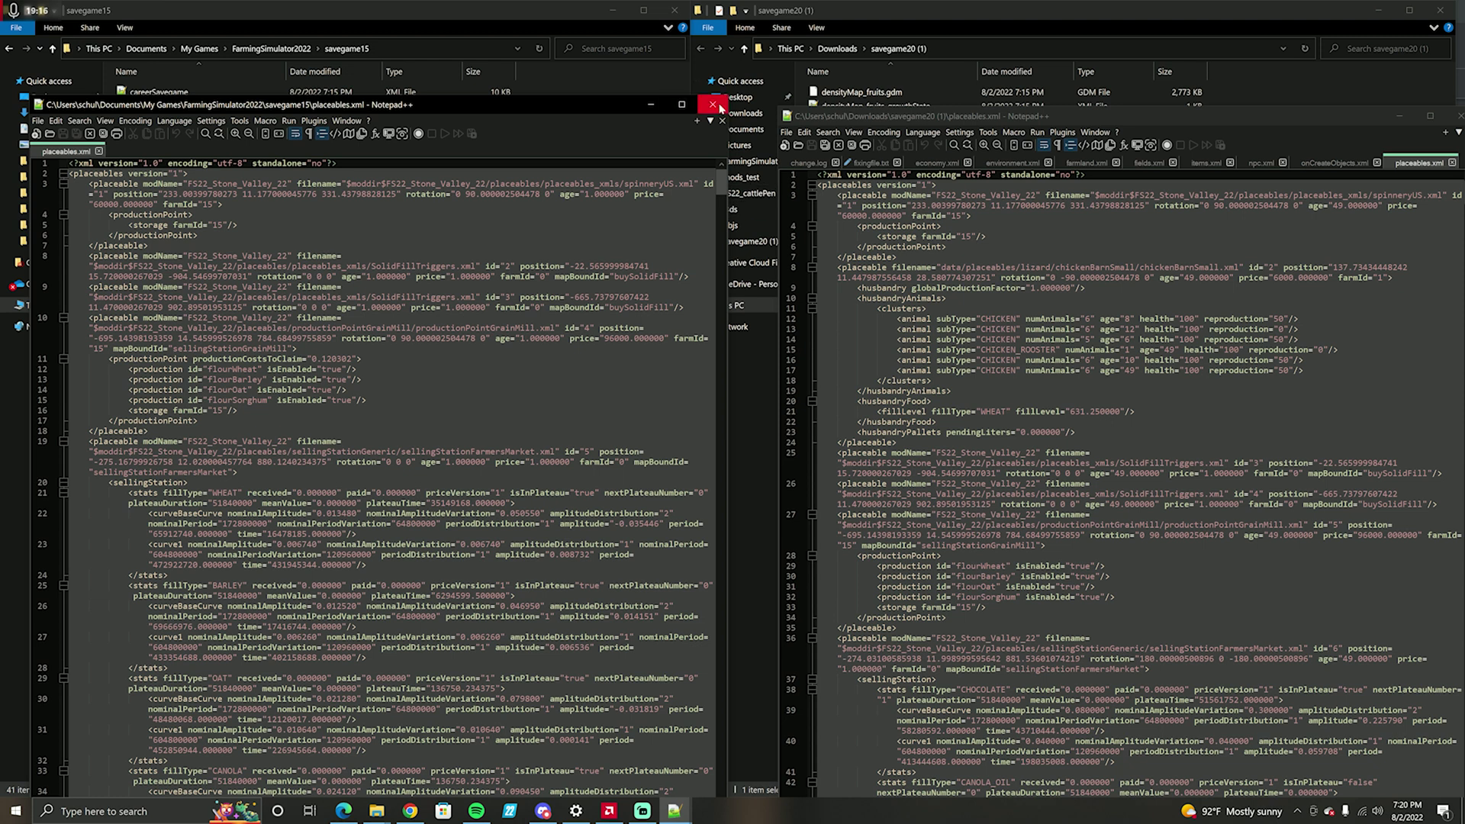
Replace savegame15's placeables file with the downloaded 136 KB copy.
click(713, 104)
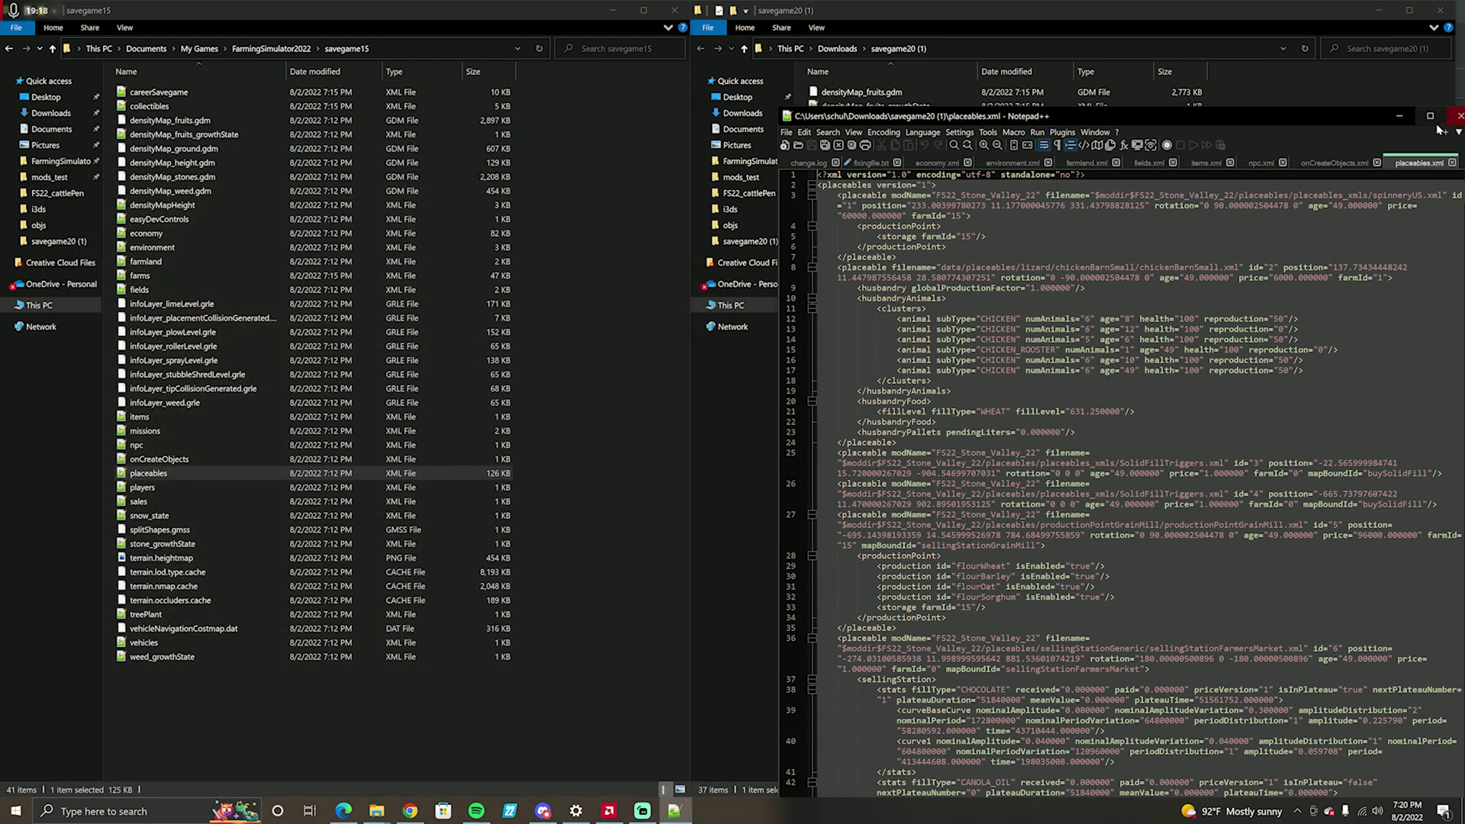
click(1407, 122)
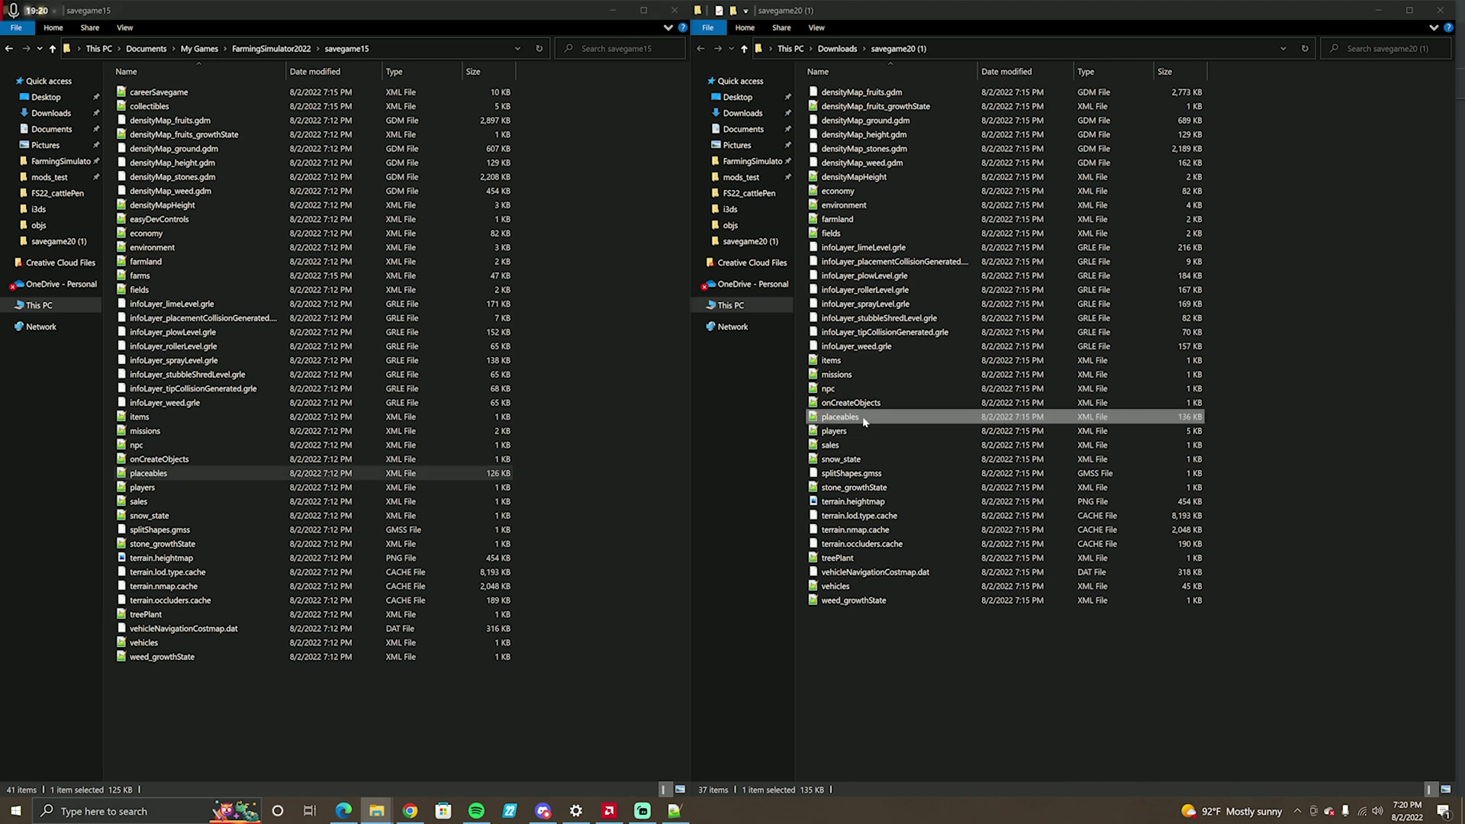
drag(849, 418, 592, 492)
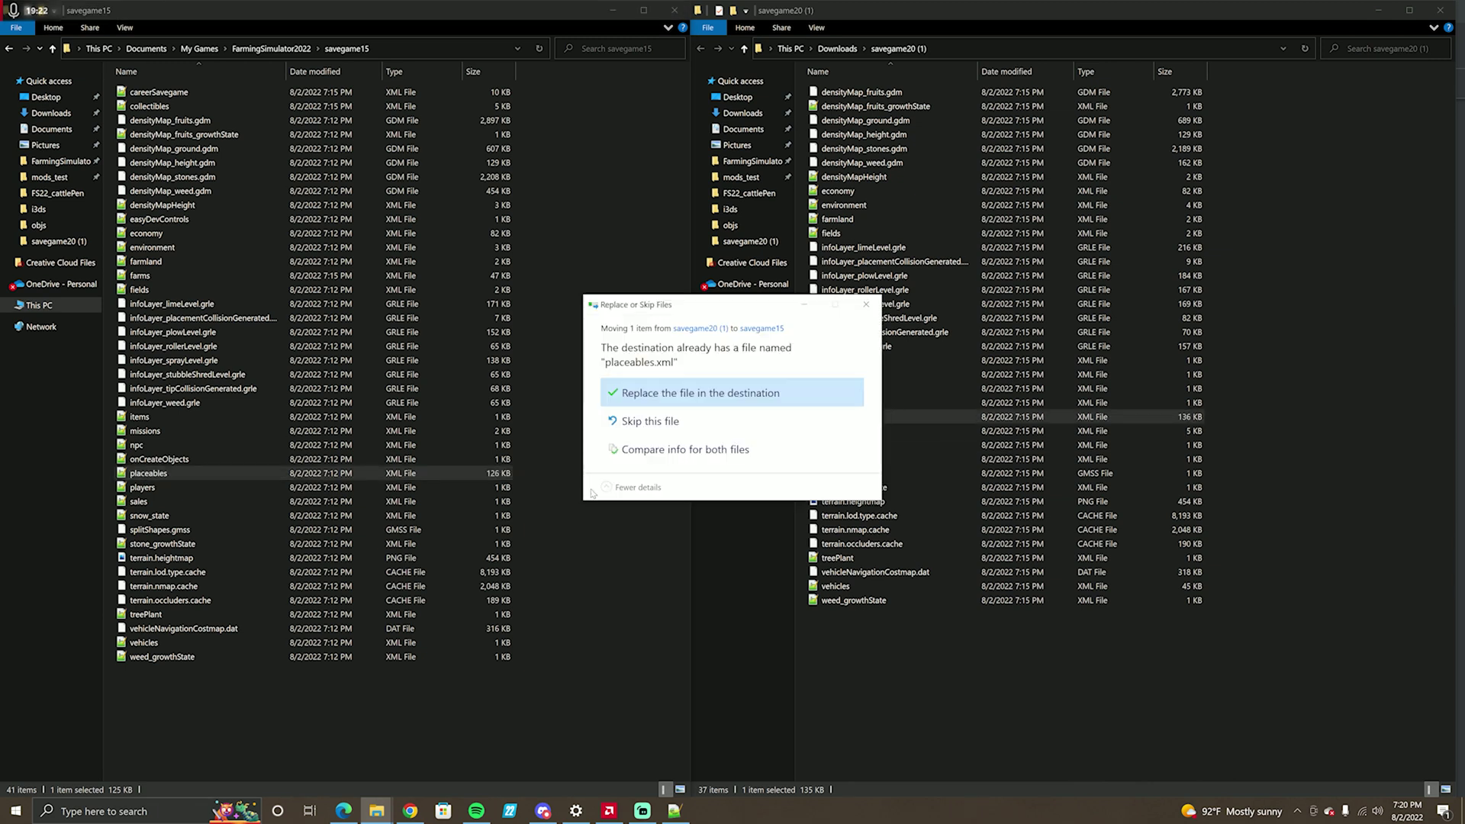
click(679, 392)
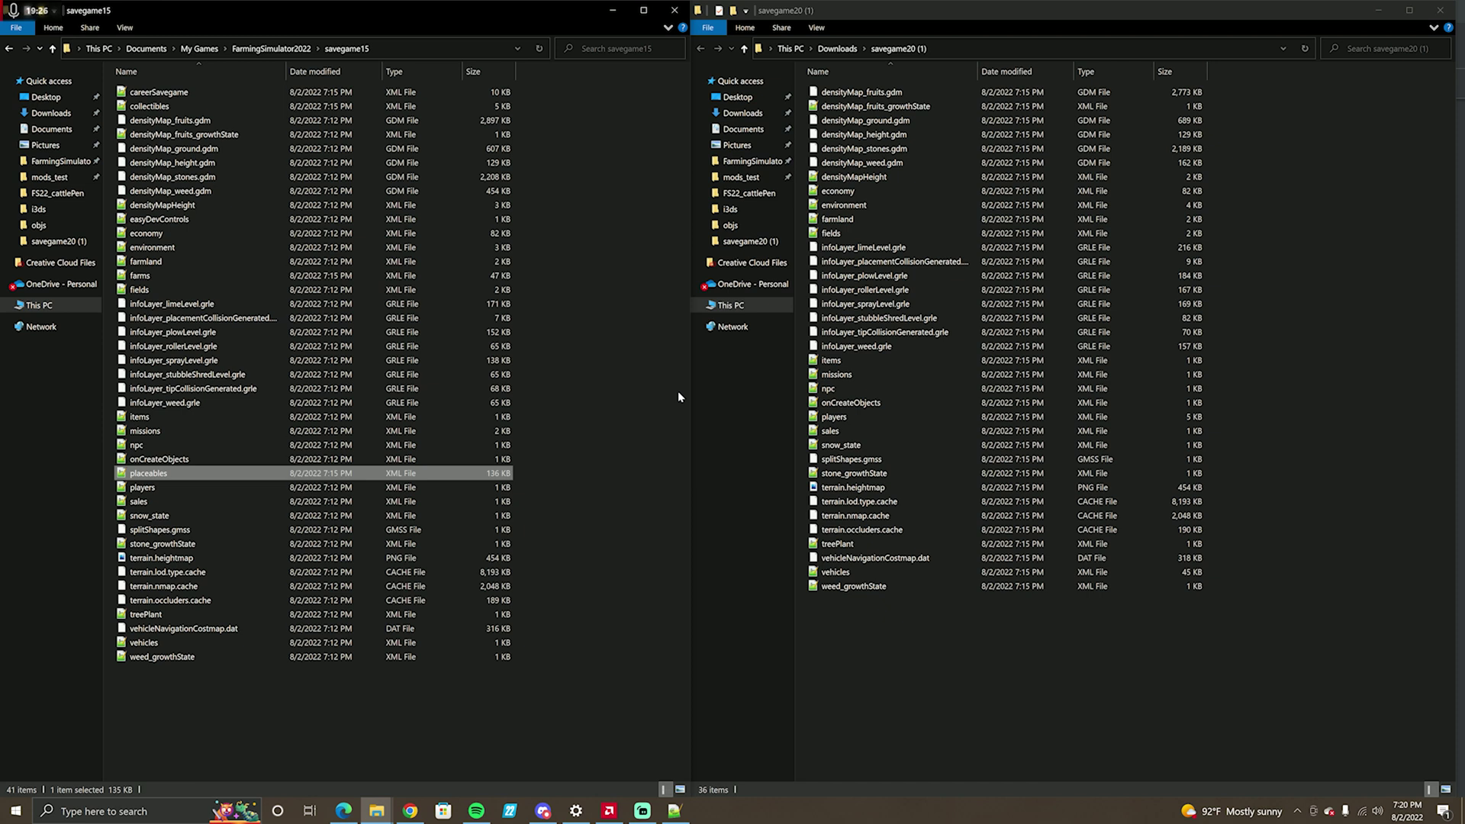
Check the downloaded players file, then replace savegame15's players file with it.
double_click(833, 417)
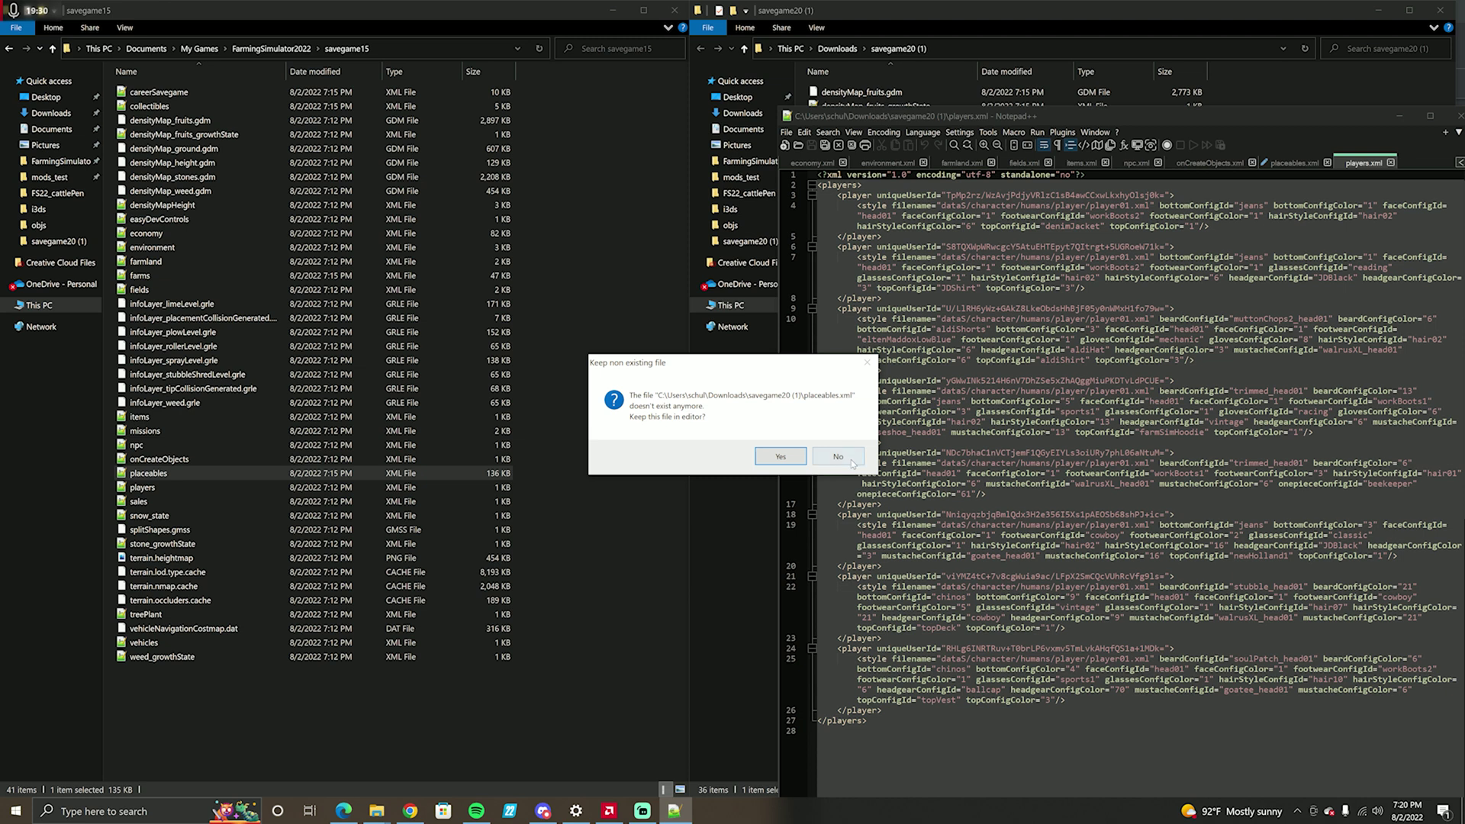
click(845, 456)
drag(1264, 119, 1065, 84)
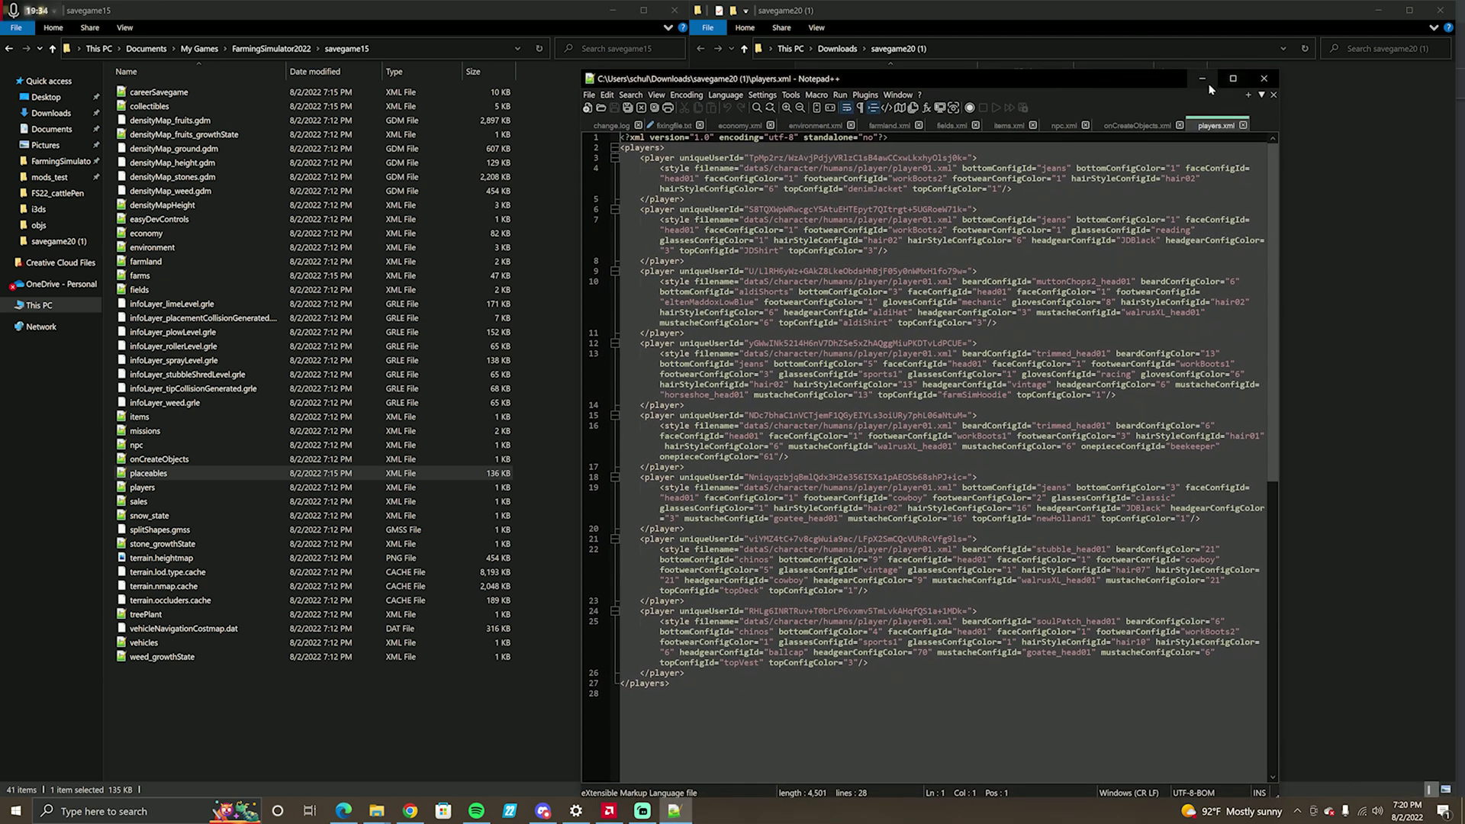
click(1264, 78)
drag(149, 473, 573, 545)
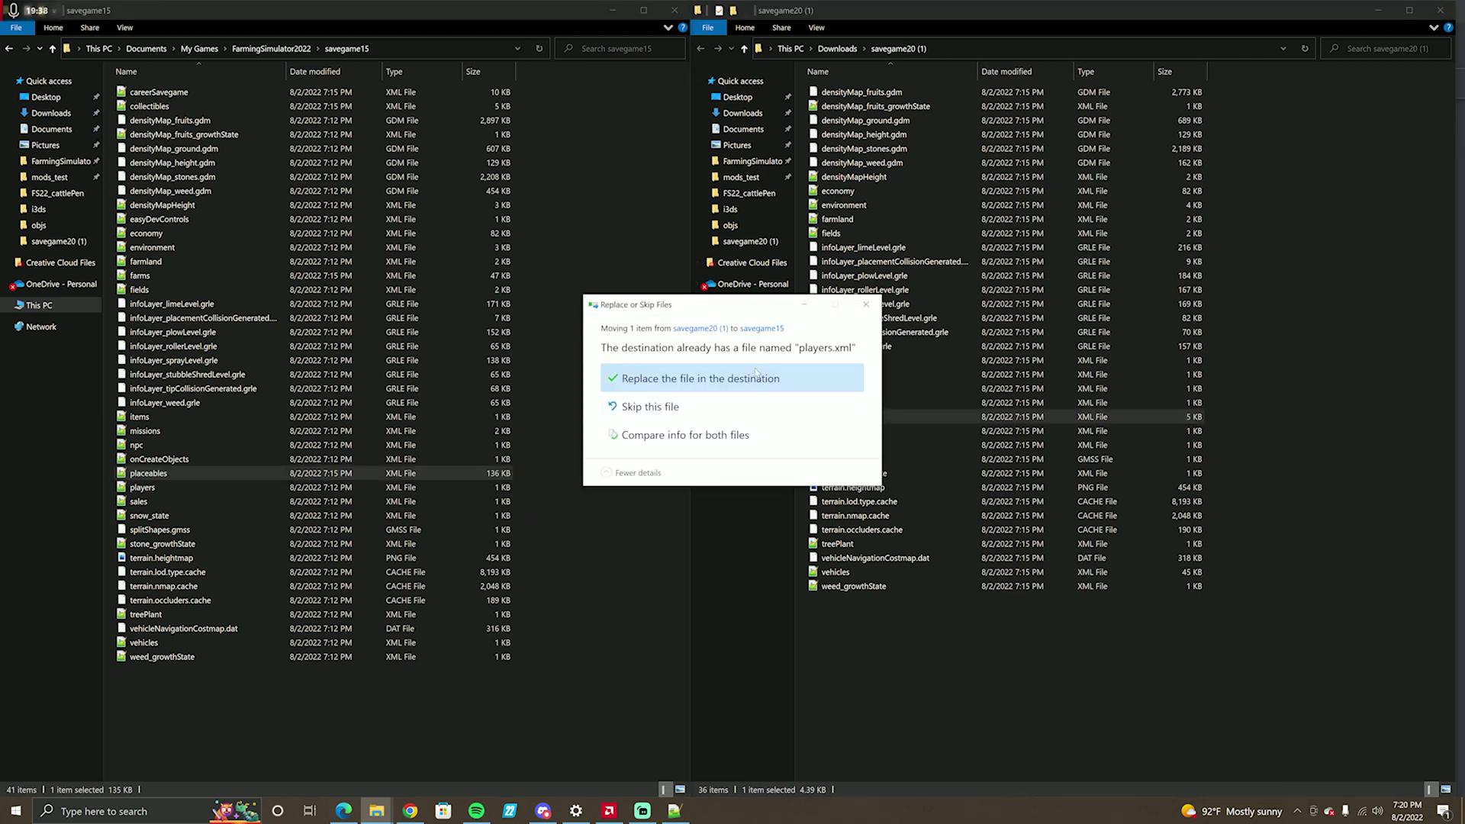
click(754, 377)
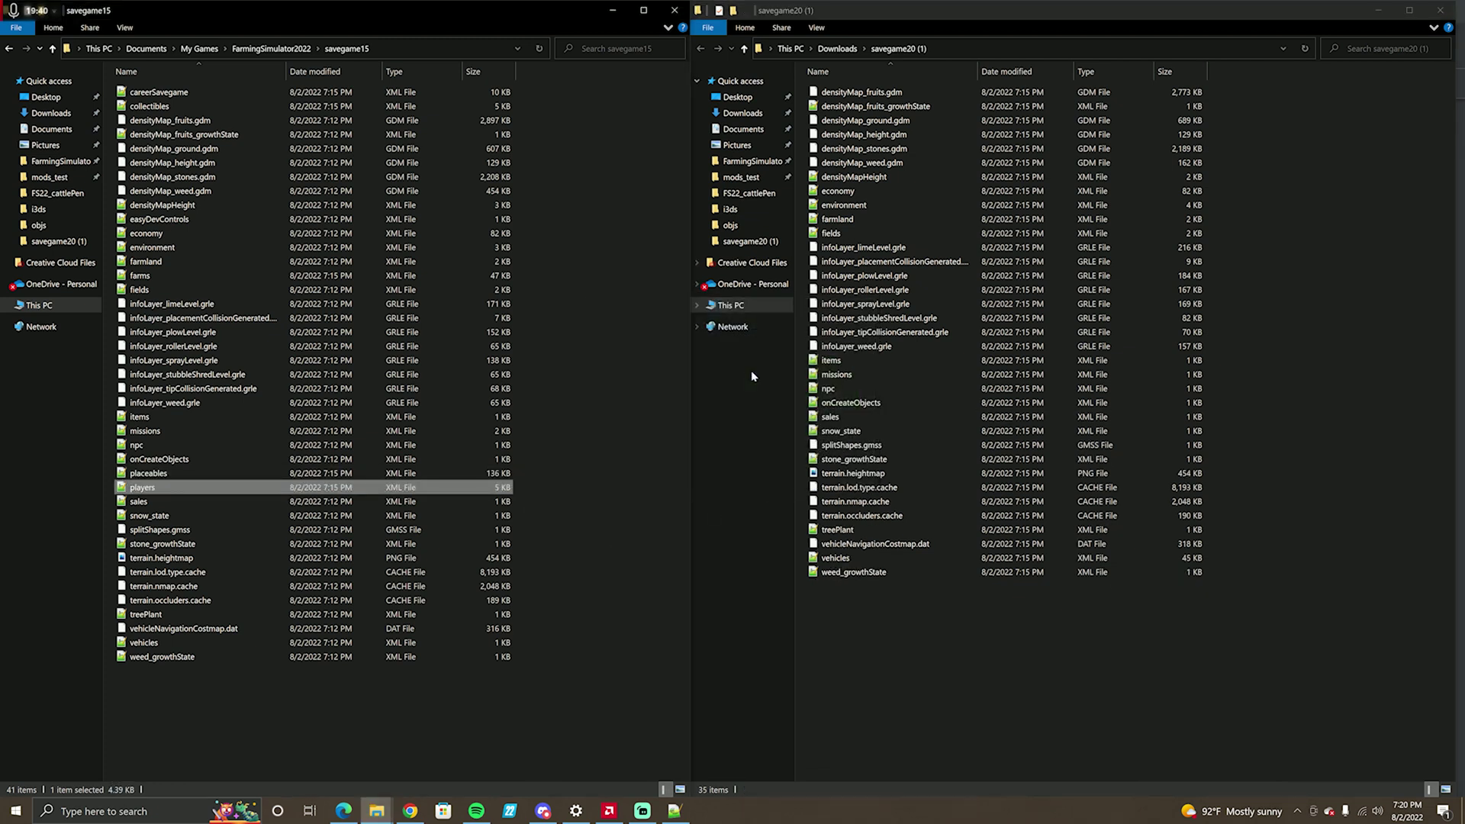
double_click(832, 417)
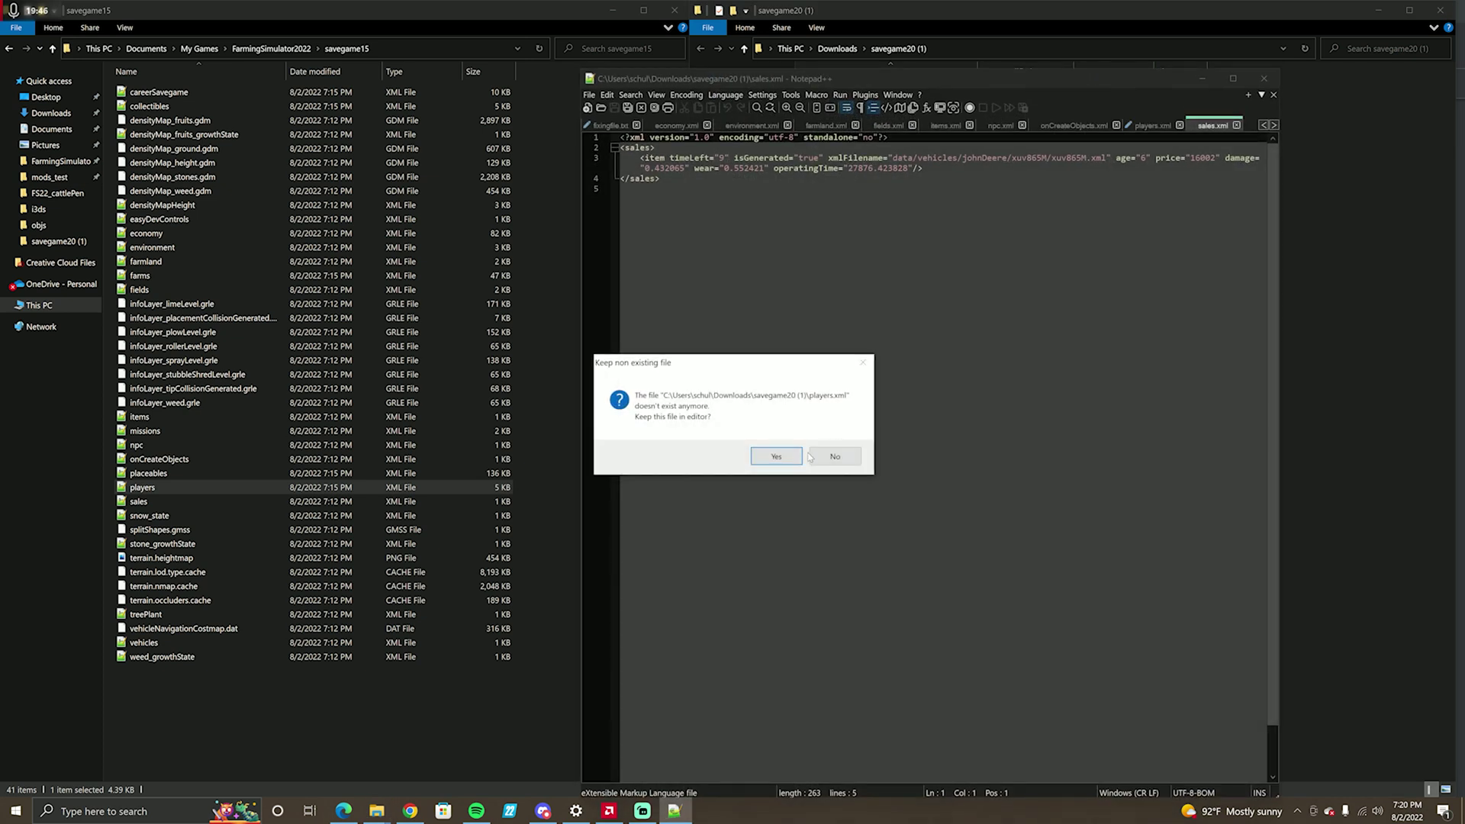
click(832, 456)
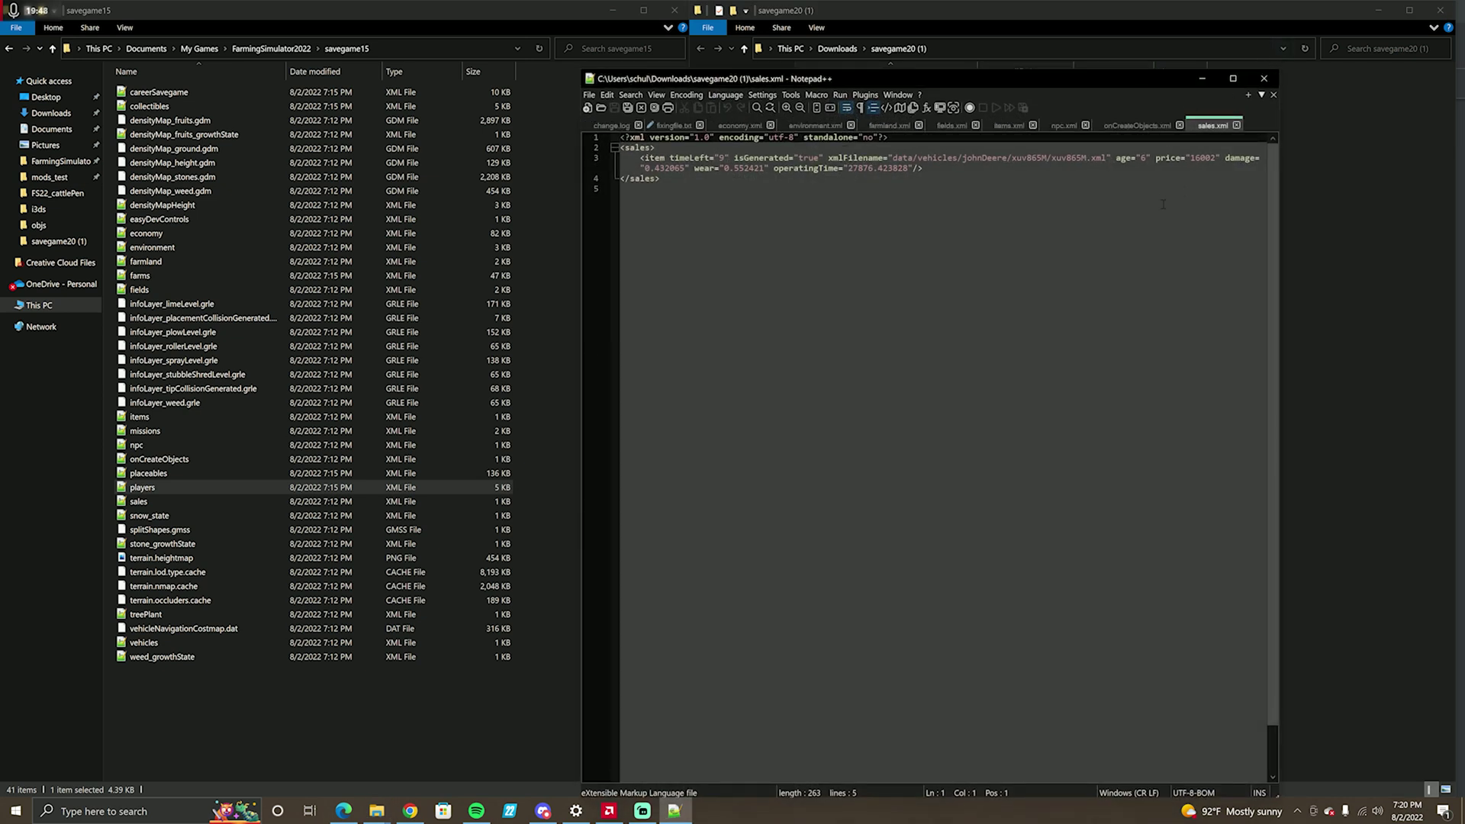
click(1217, 87)
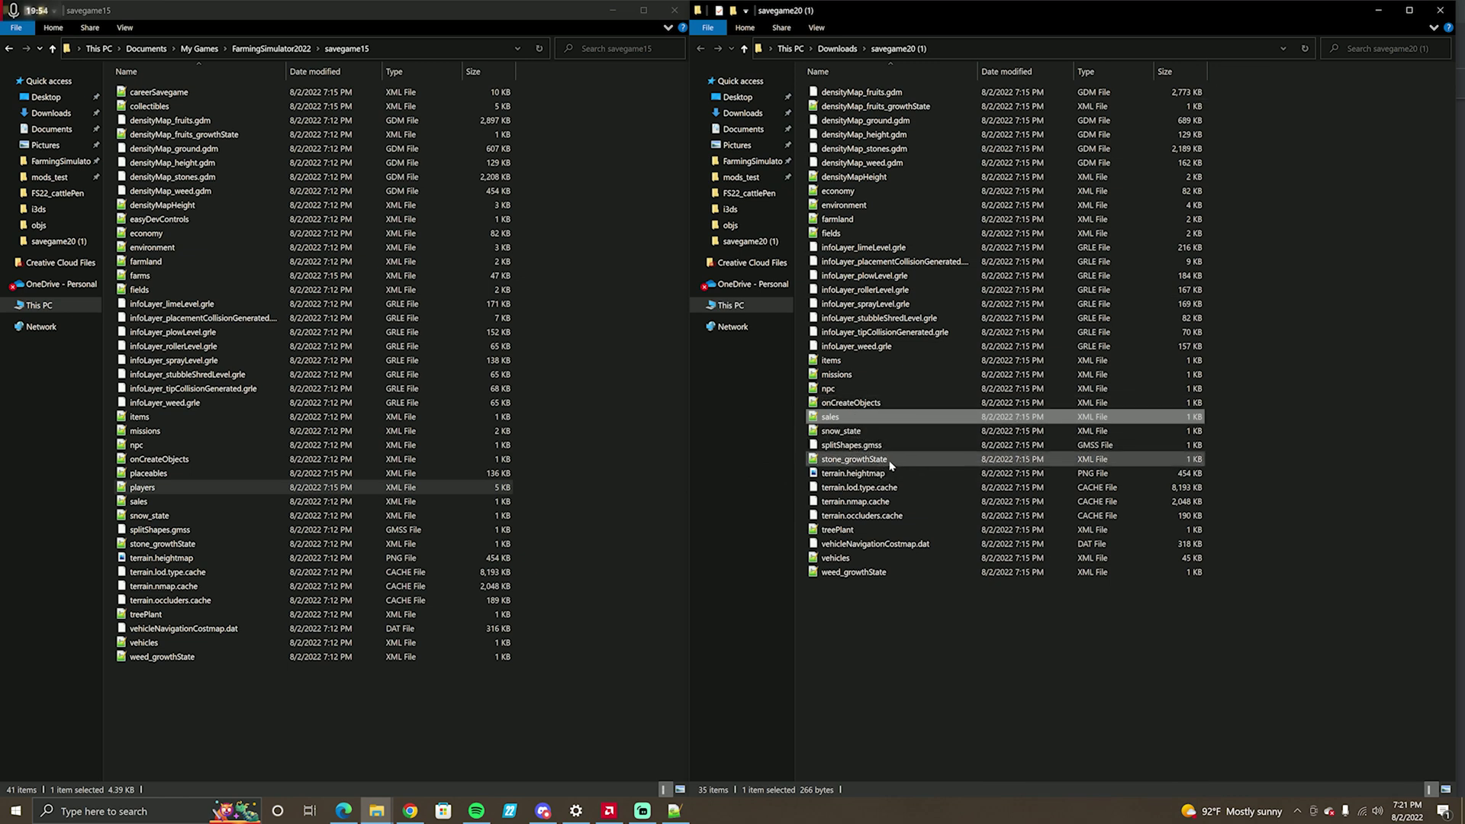
double_click(867, 530)
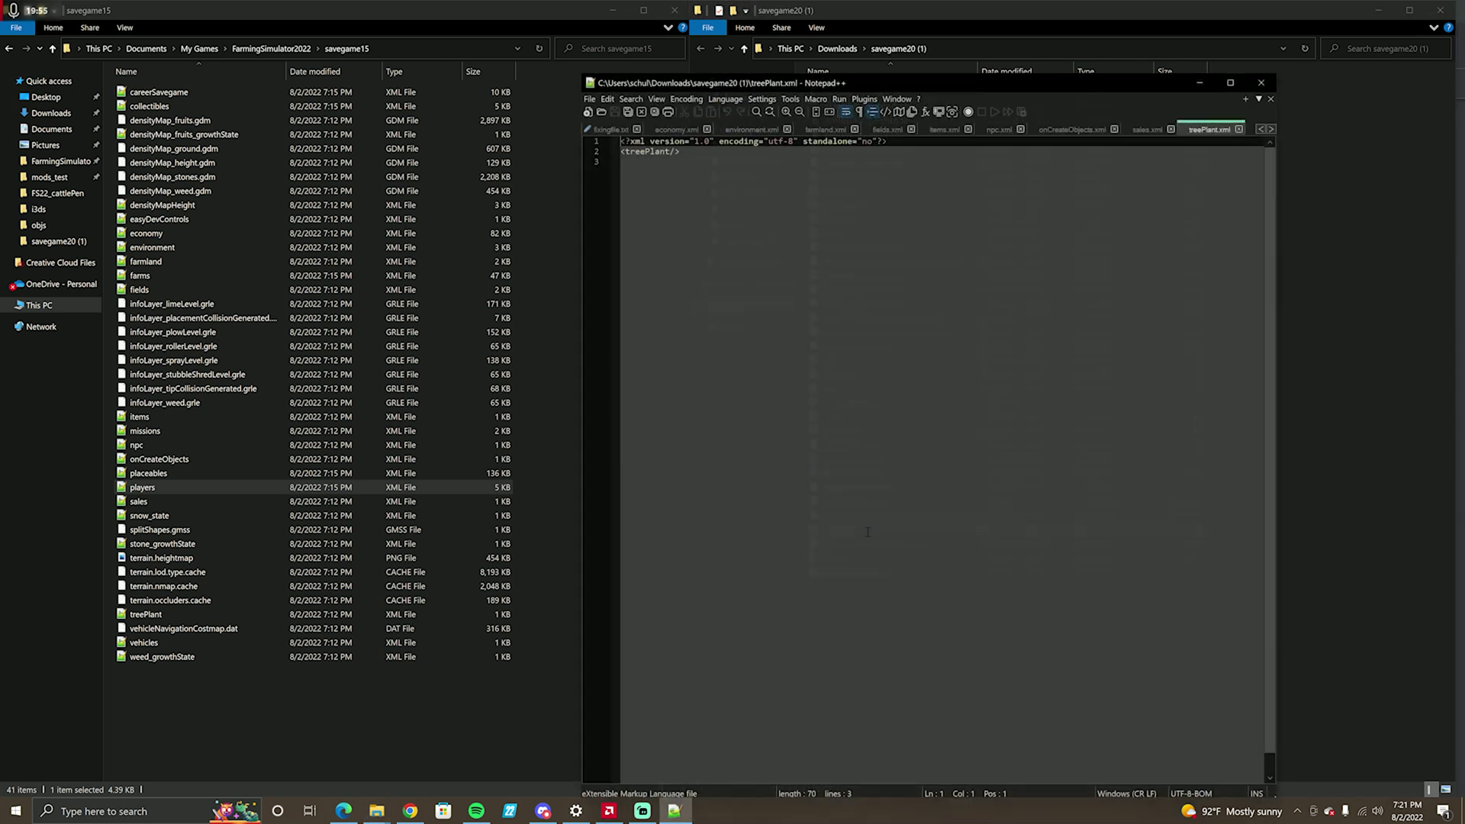
scroll(828, 485, down, 1)
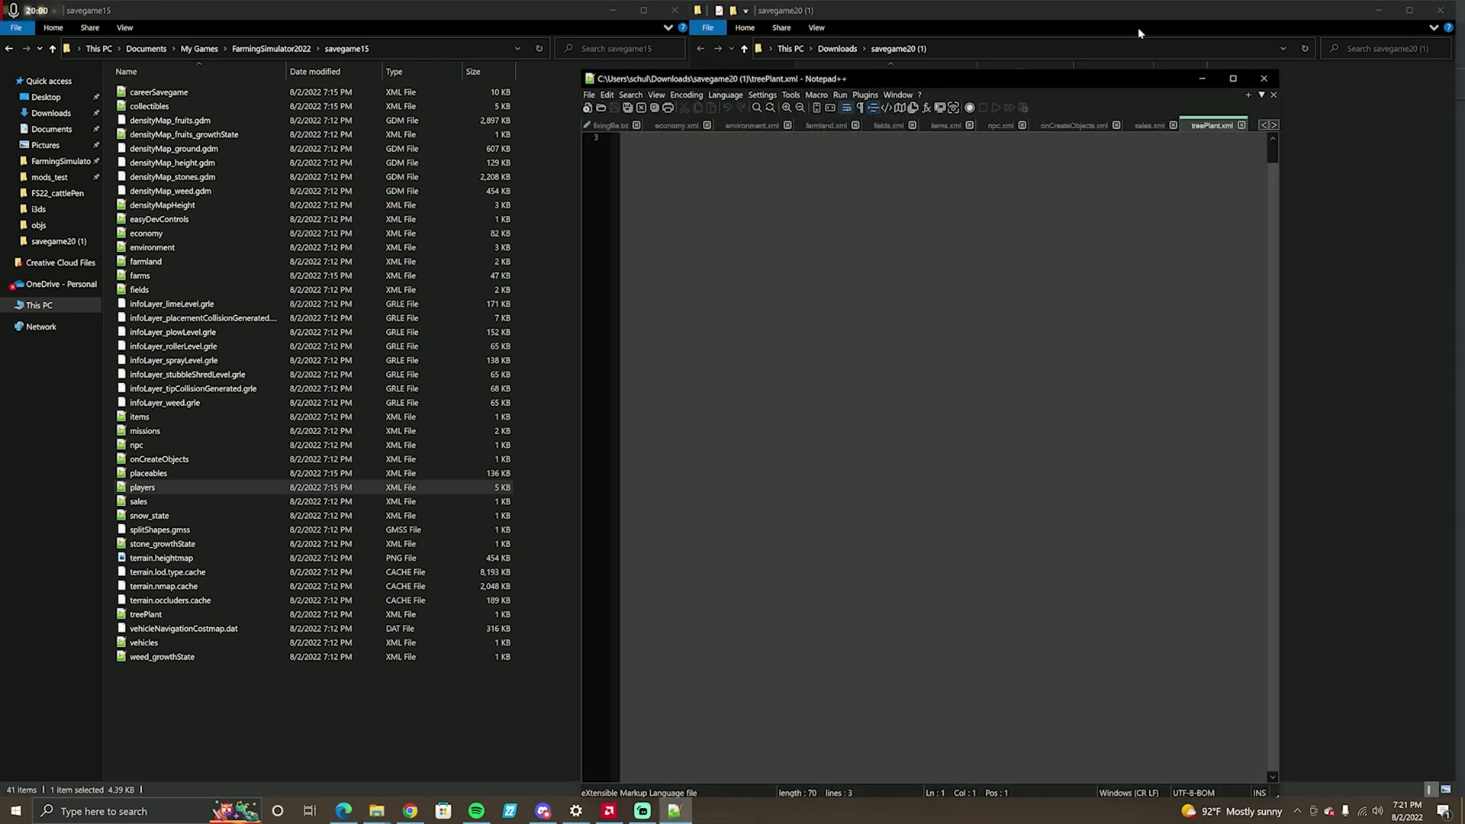
click(1201, 80)
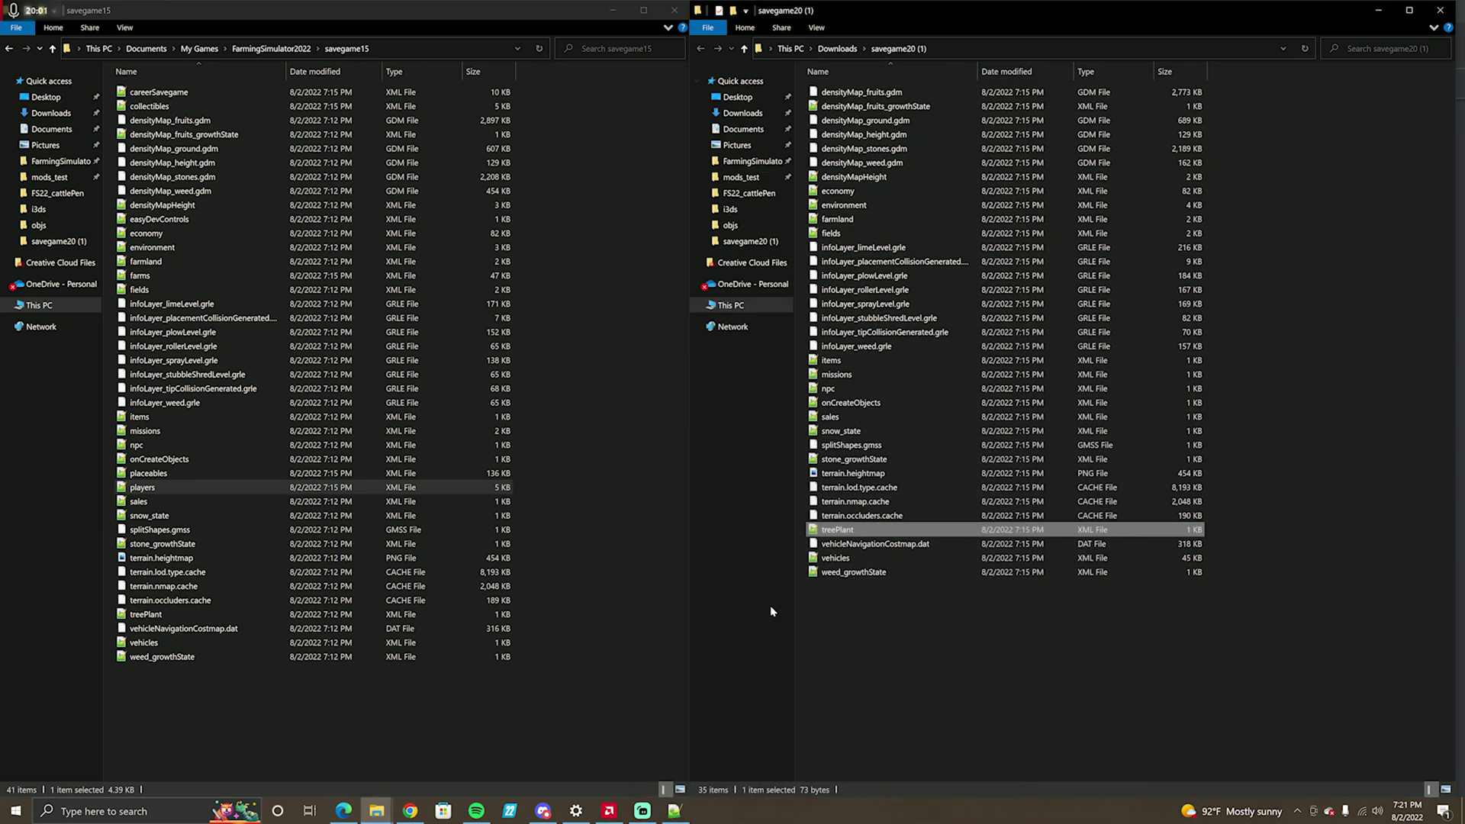
Glance at the downloaded vehicles.xml, then replace savegame15's 1 KB vehicles file with it.
double_click(840, 557)
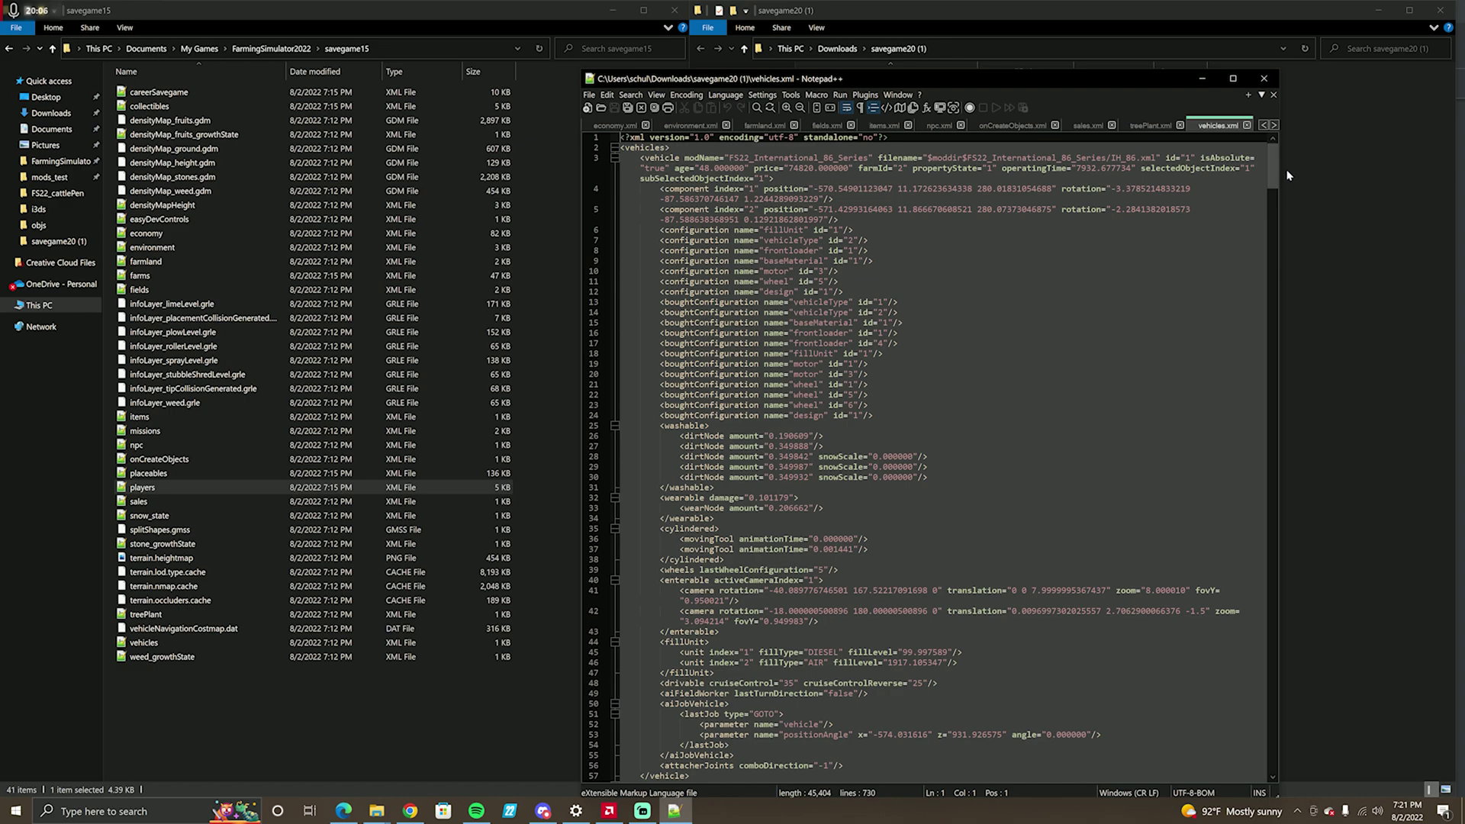
mouse_move(1279, 176)
mouse_down()
mouse_move(1293, 721)
mouse_move(1279, 157)
mouse_up()
click(1202, 78)
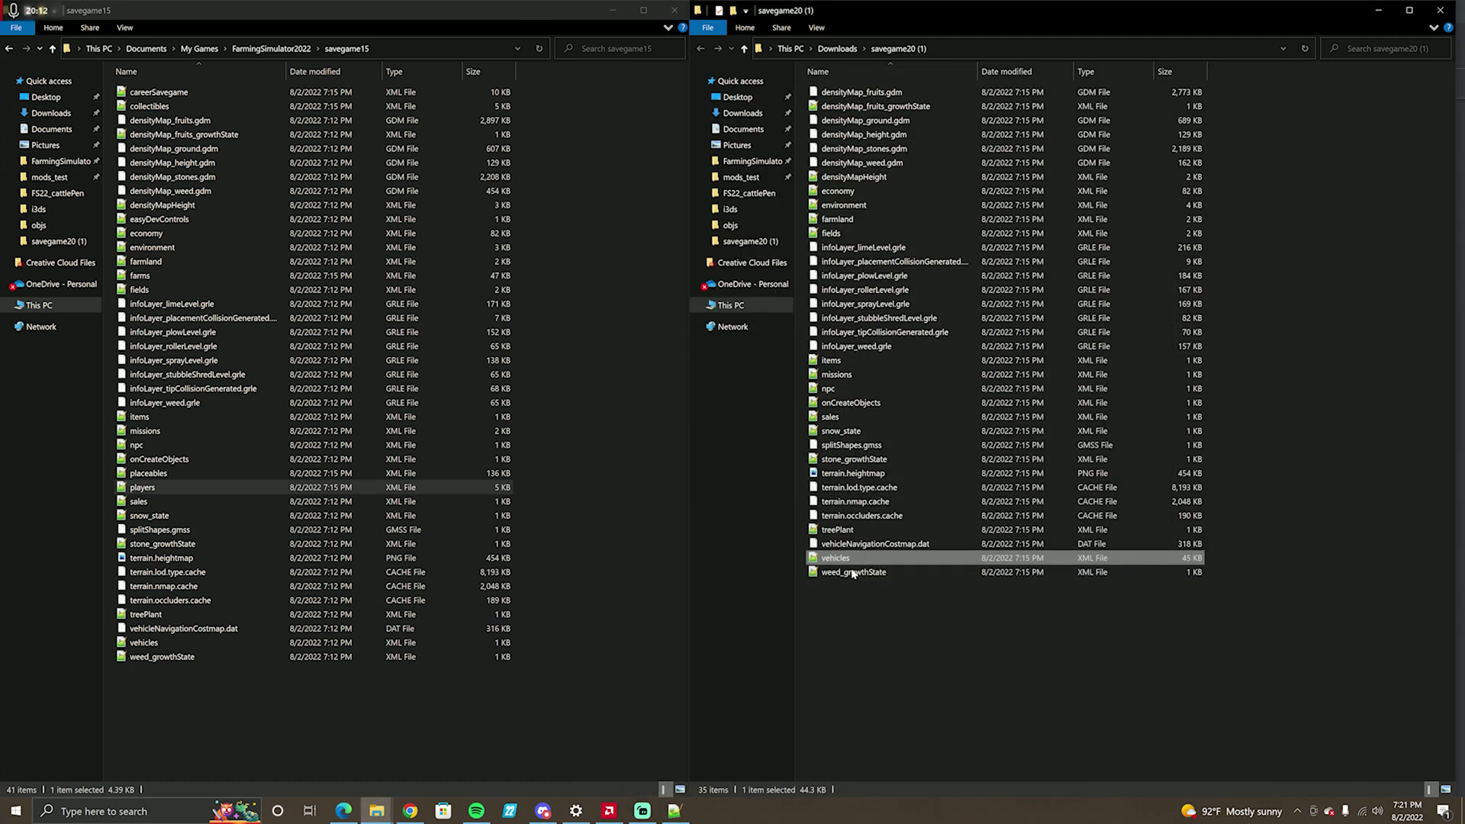
drag(856, 566, 606, 601)
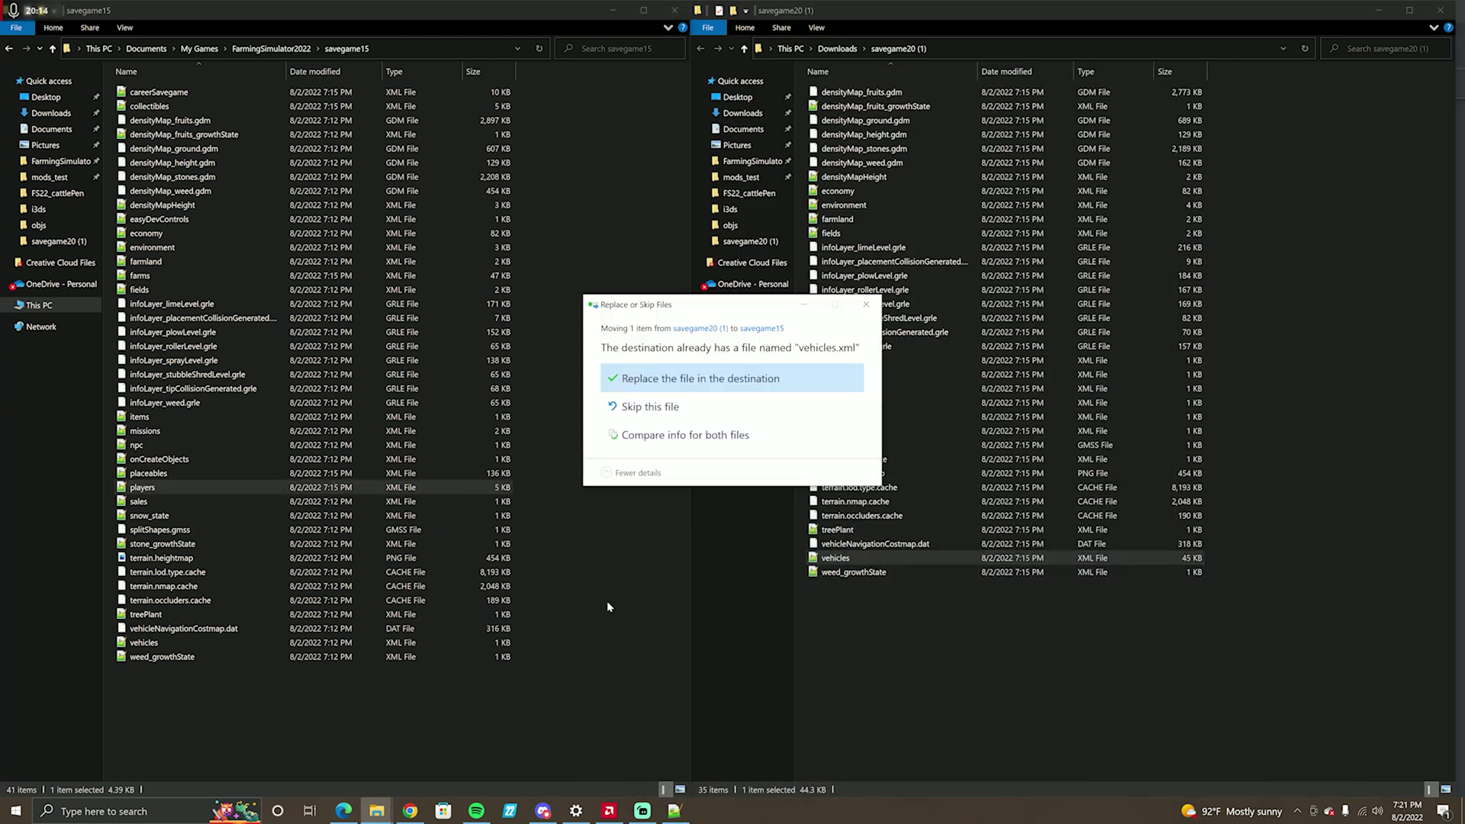
click(671, 377)
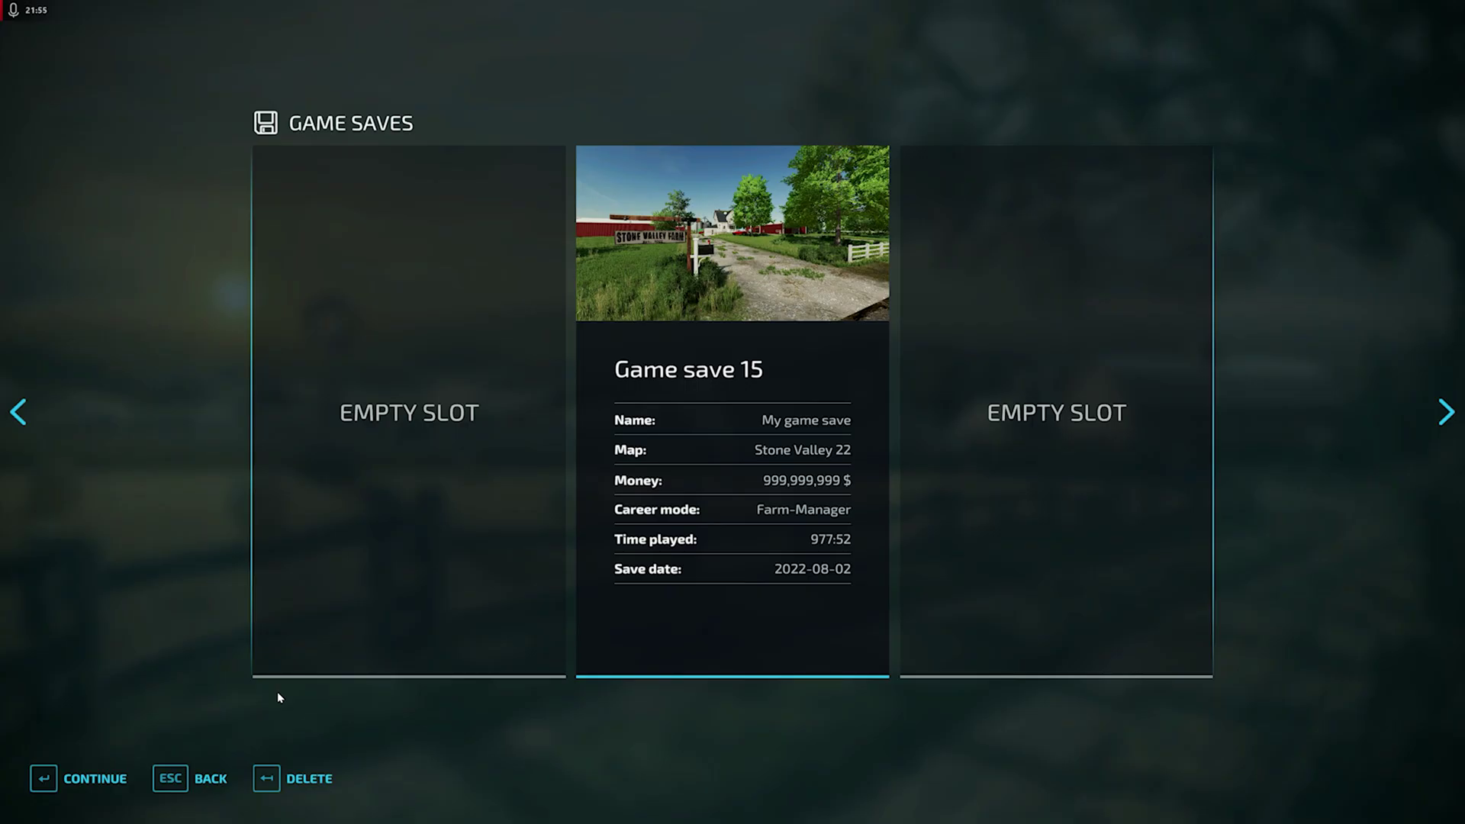
Select Game save 15 and tick Easy Development Controls in the Mods/DLC list.
click(827, 377)
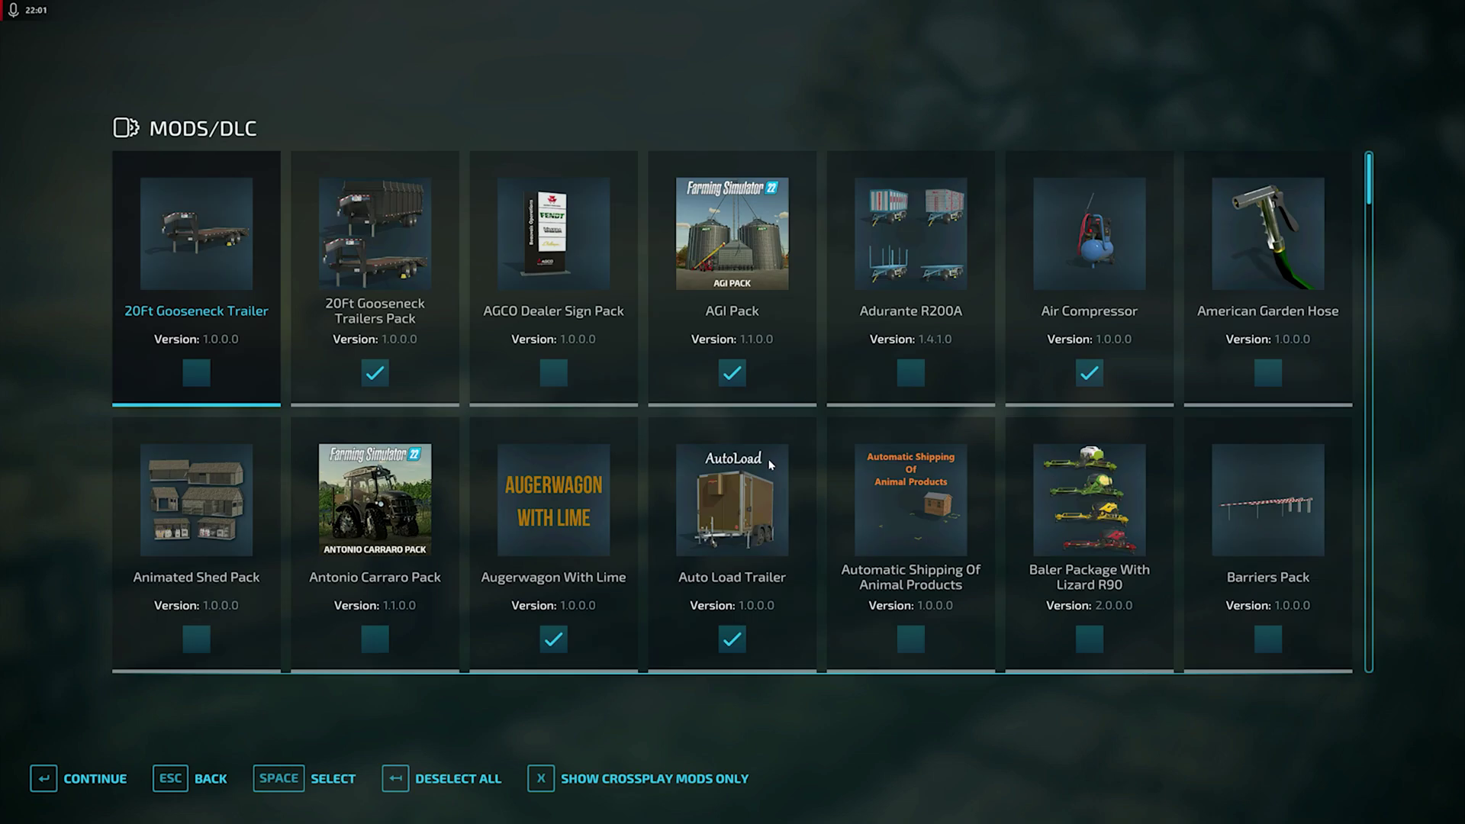
scroll(793, 469, down, 1)
scroll(809, 458, down, 4)
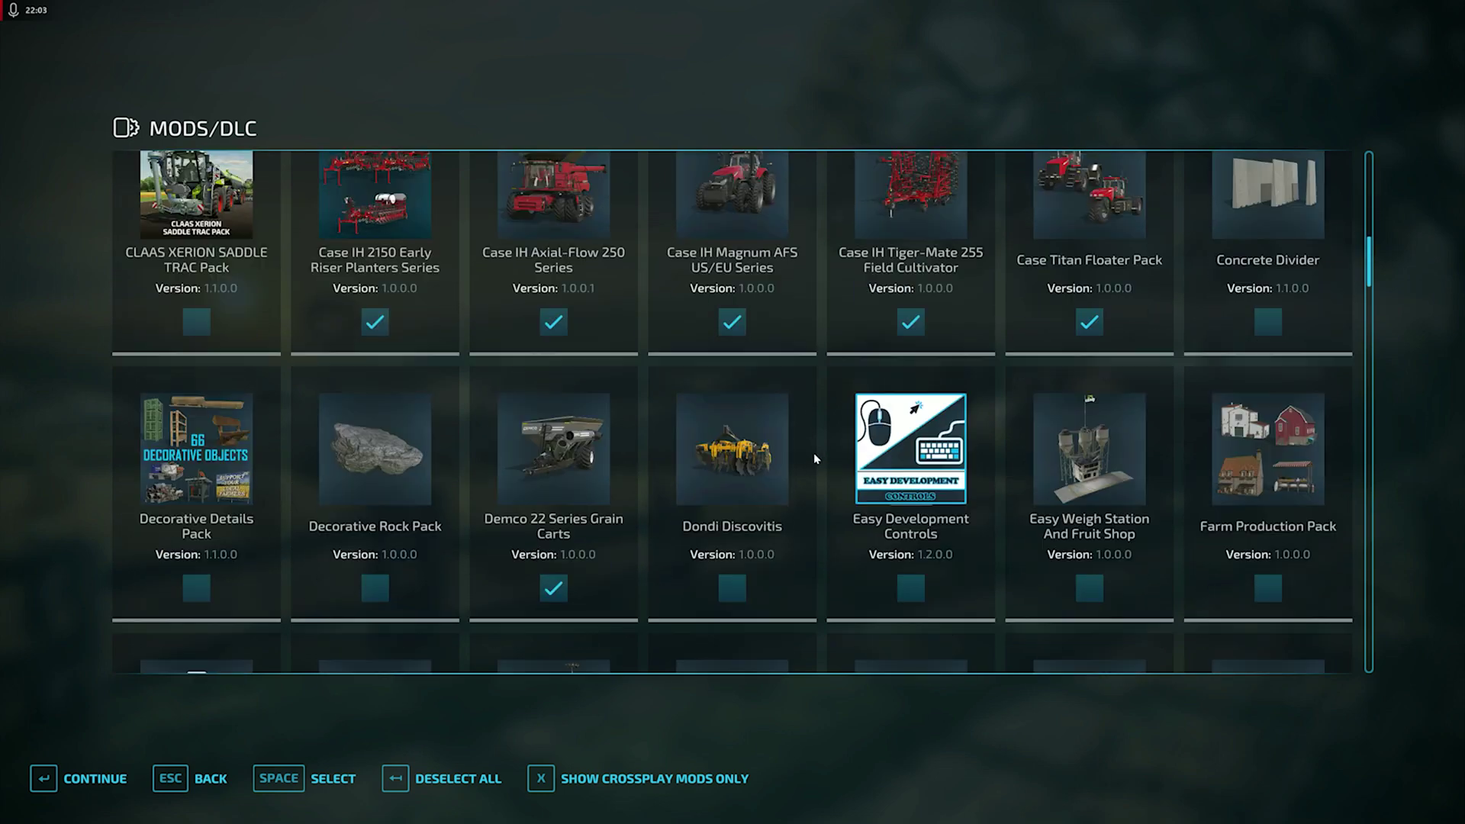
scroll(817, 455, down, 8)
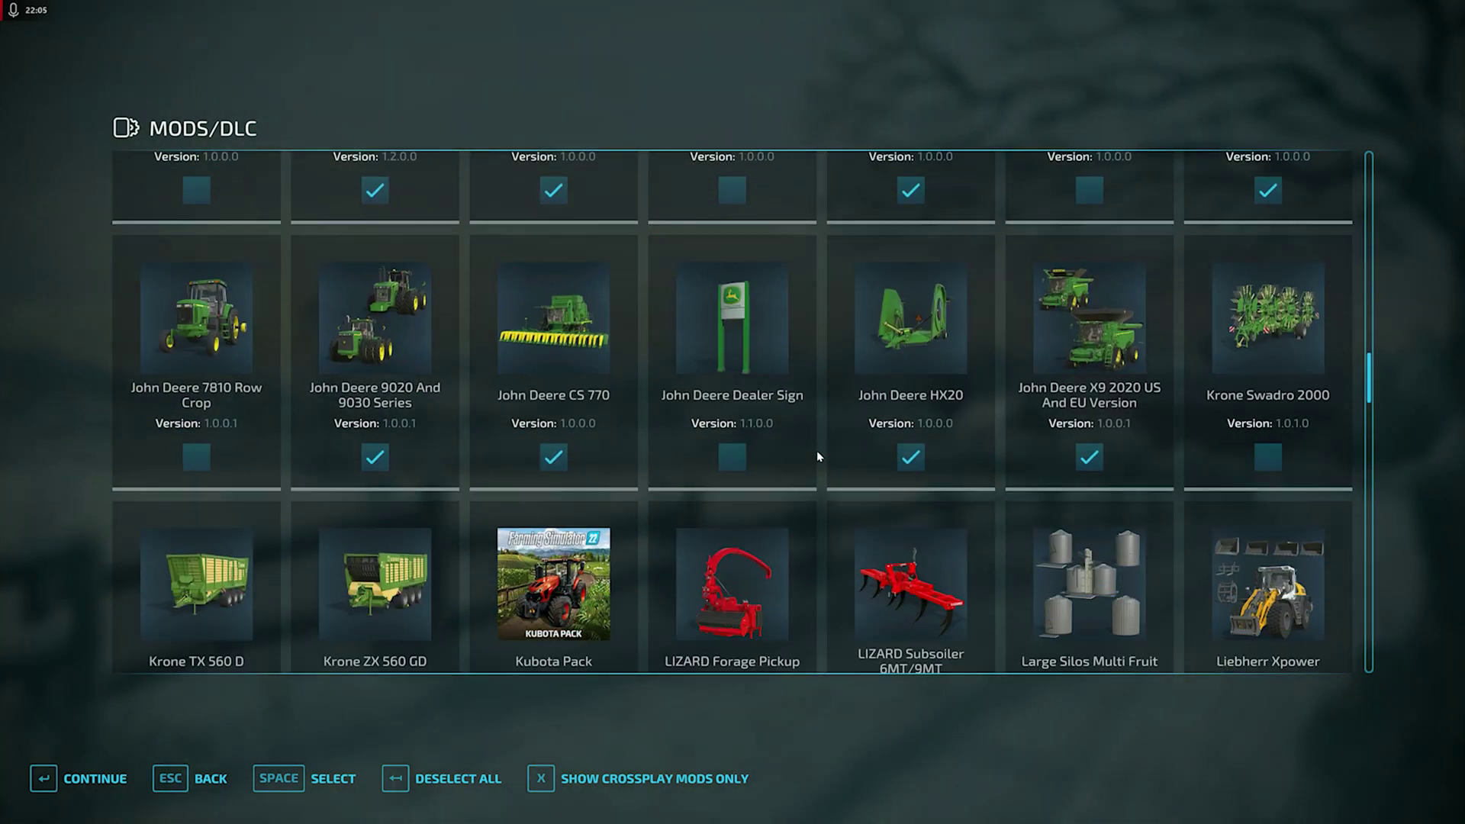
scroll(820, 455, down, 5)
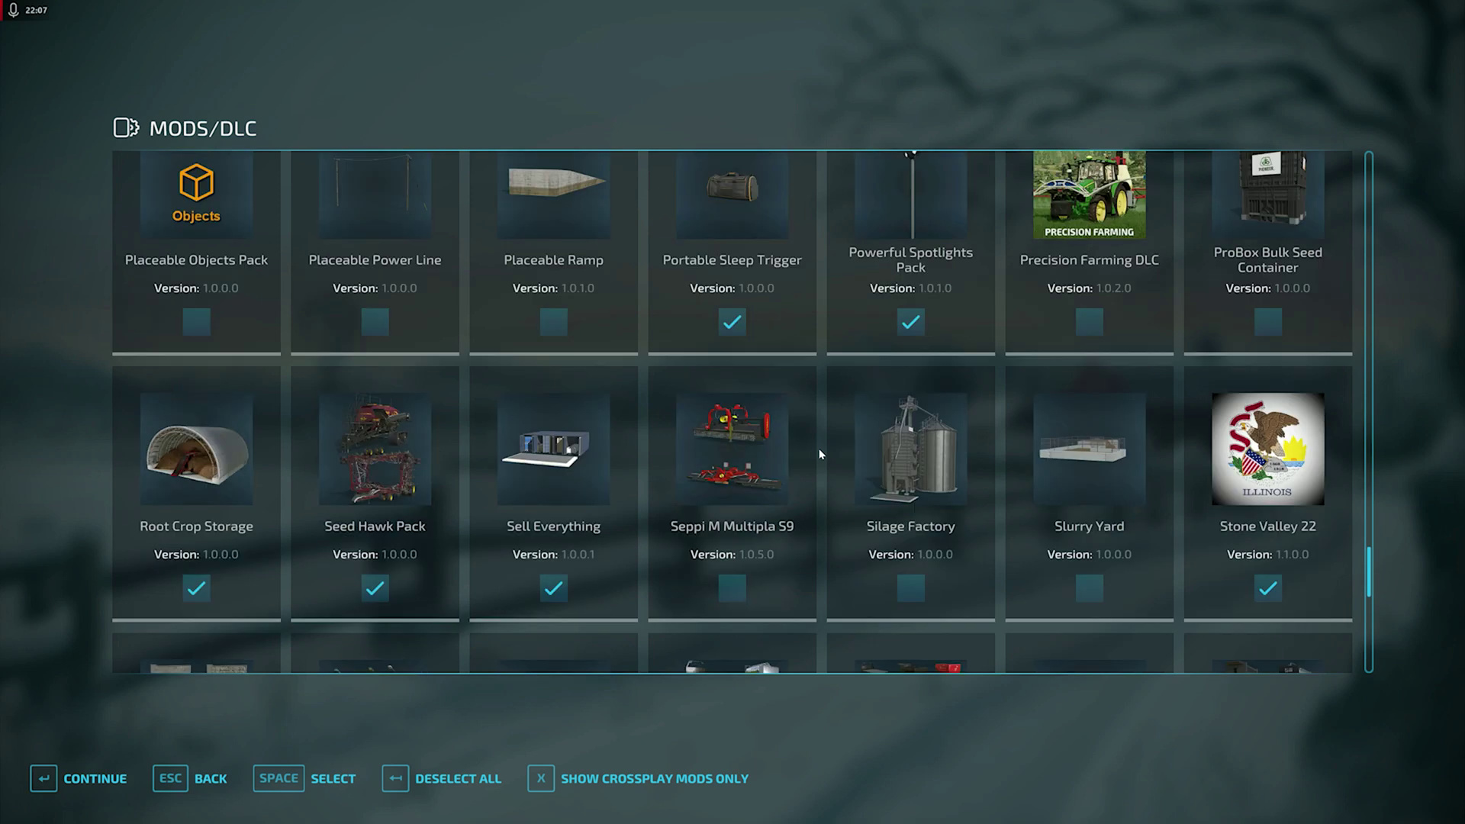
scroll(820, 455, down, 1)
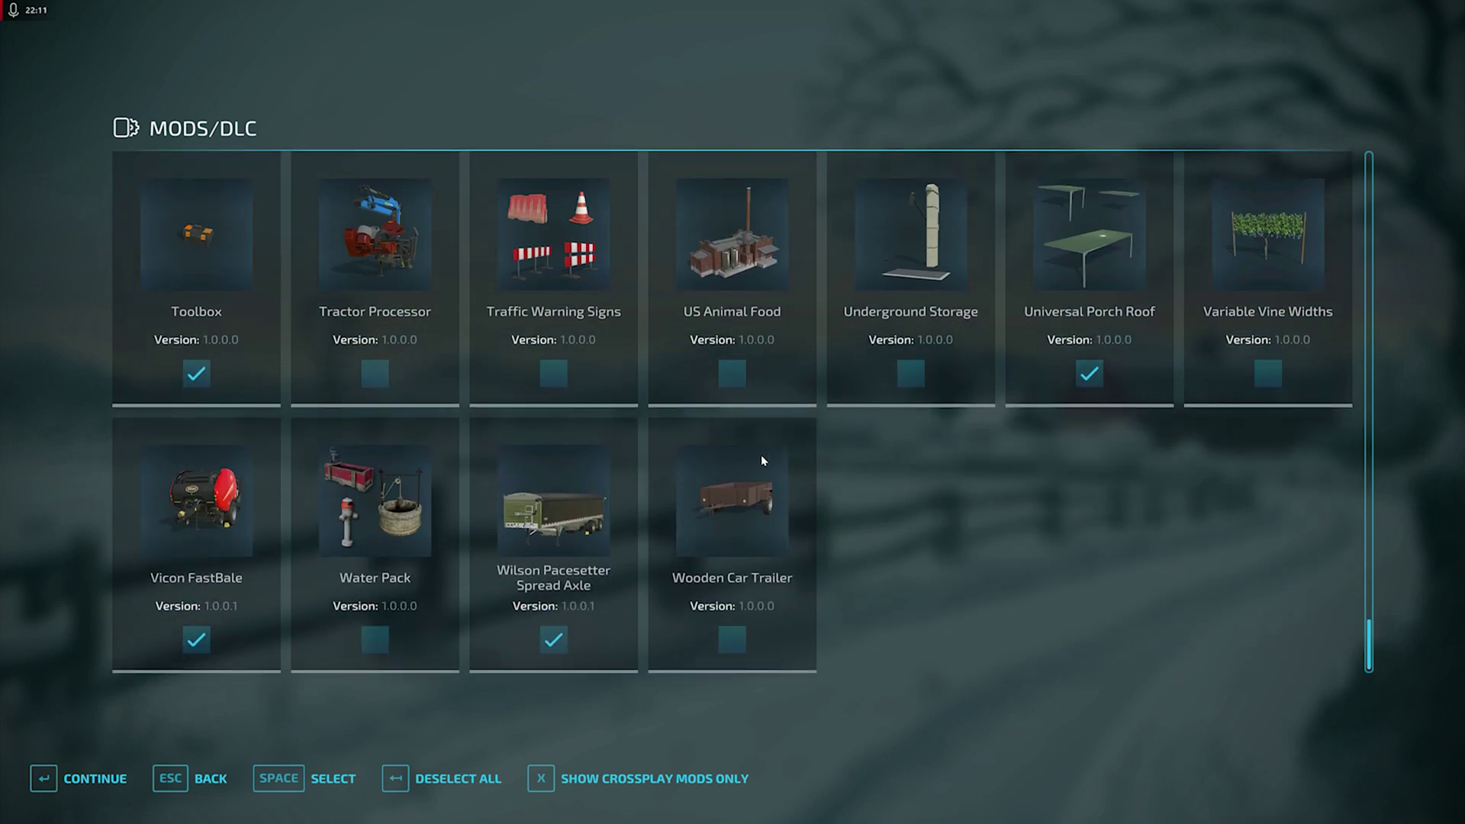
scroll(762, 455, up, 6)
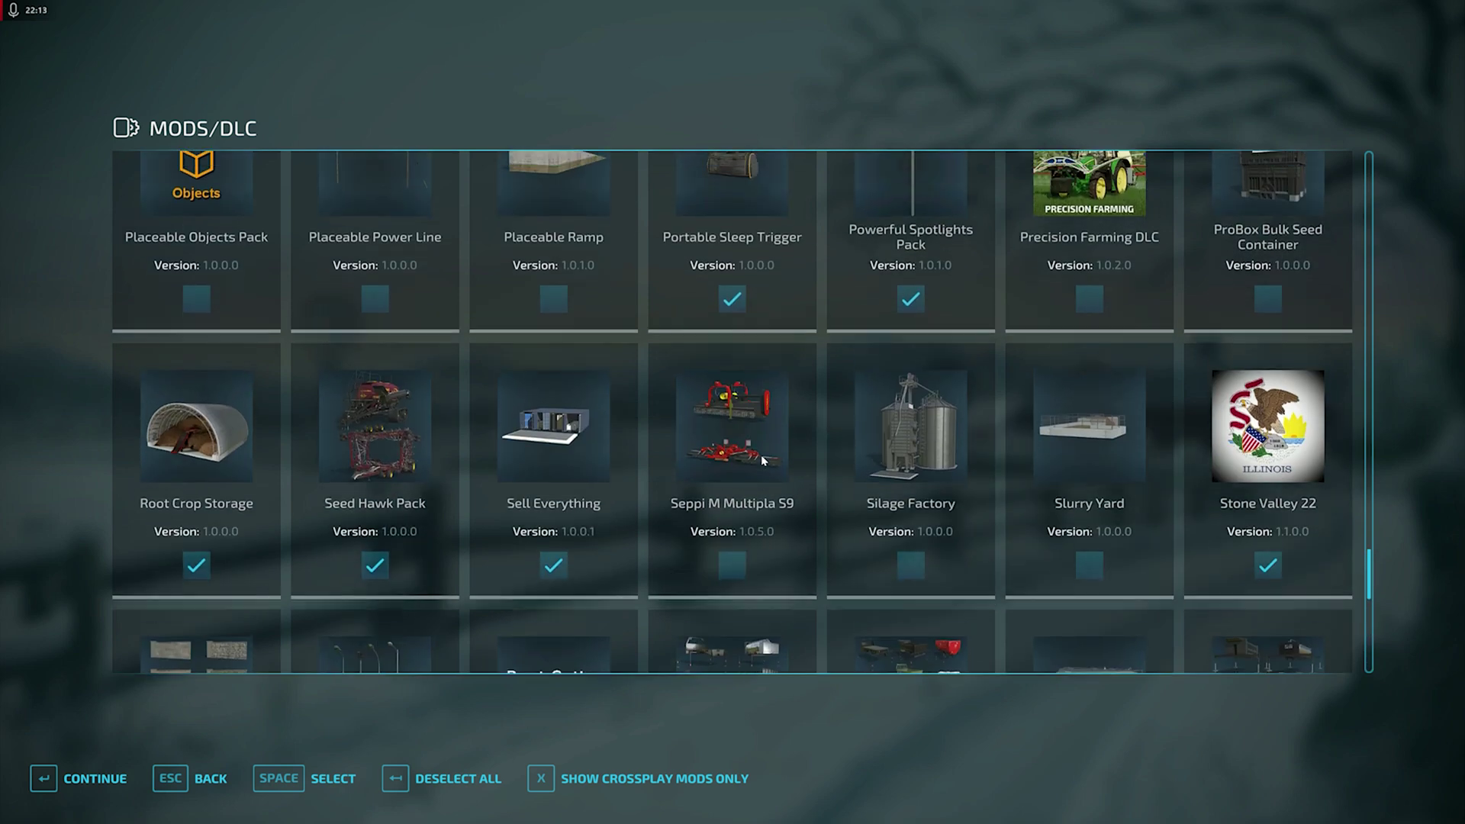
scroll(762, 454, up, 12)
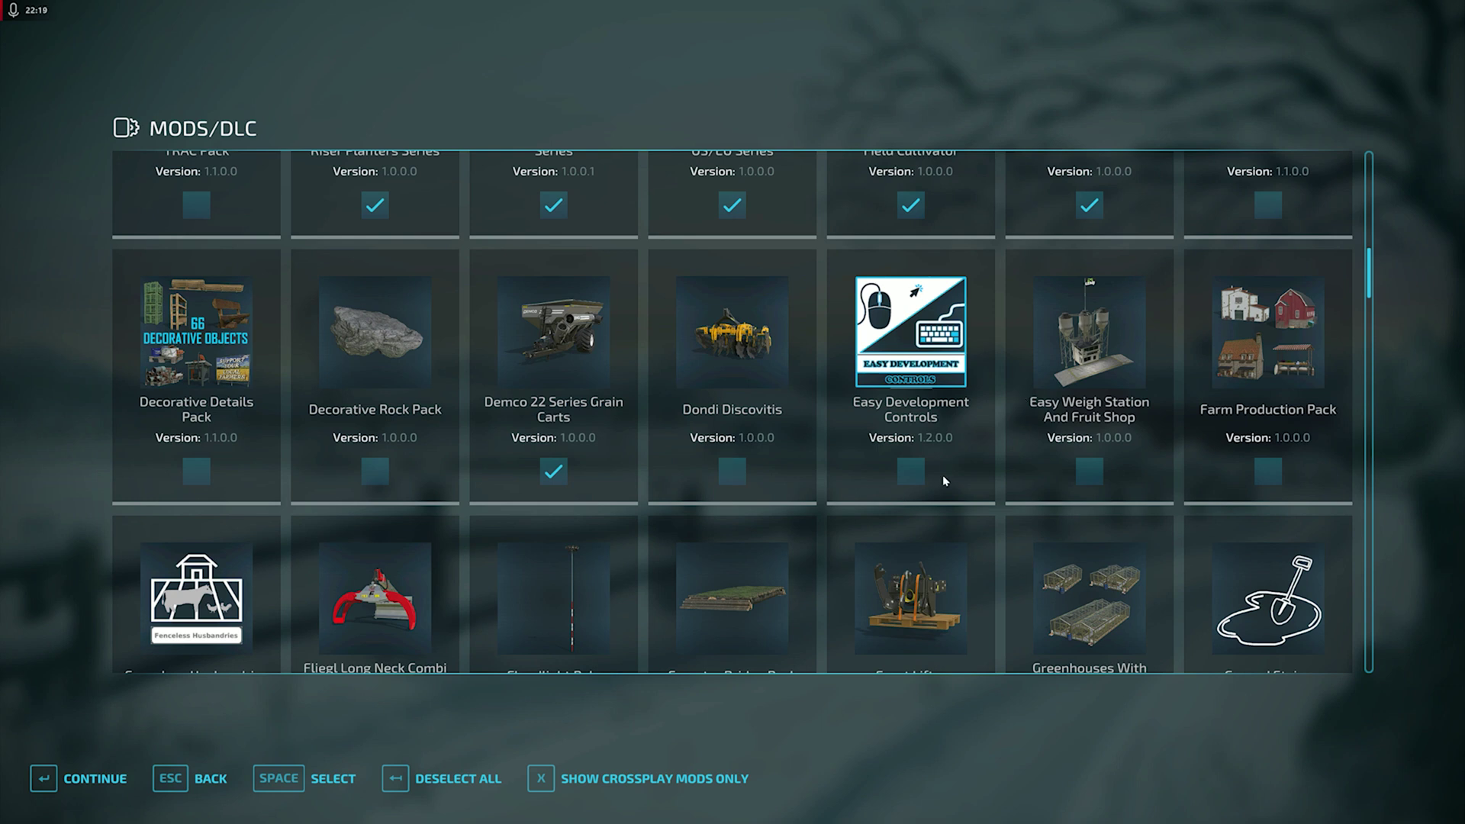
click(911, 481)
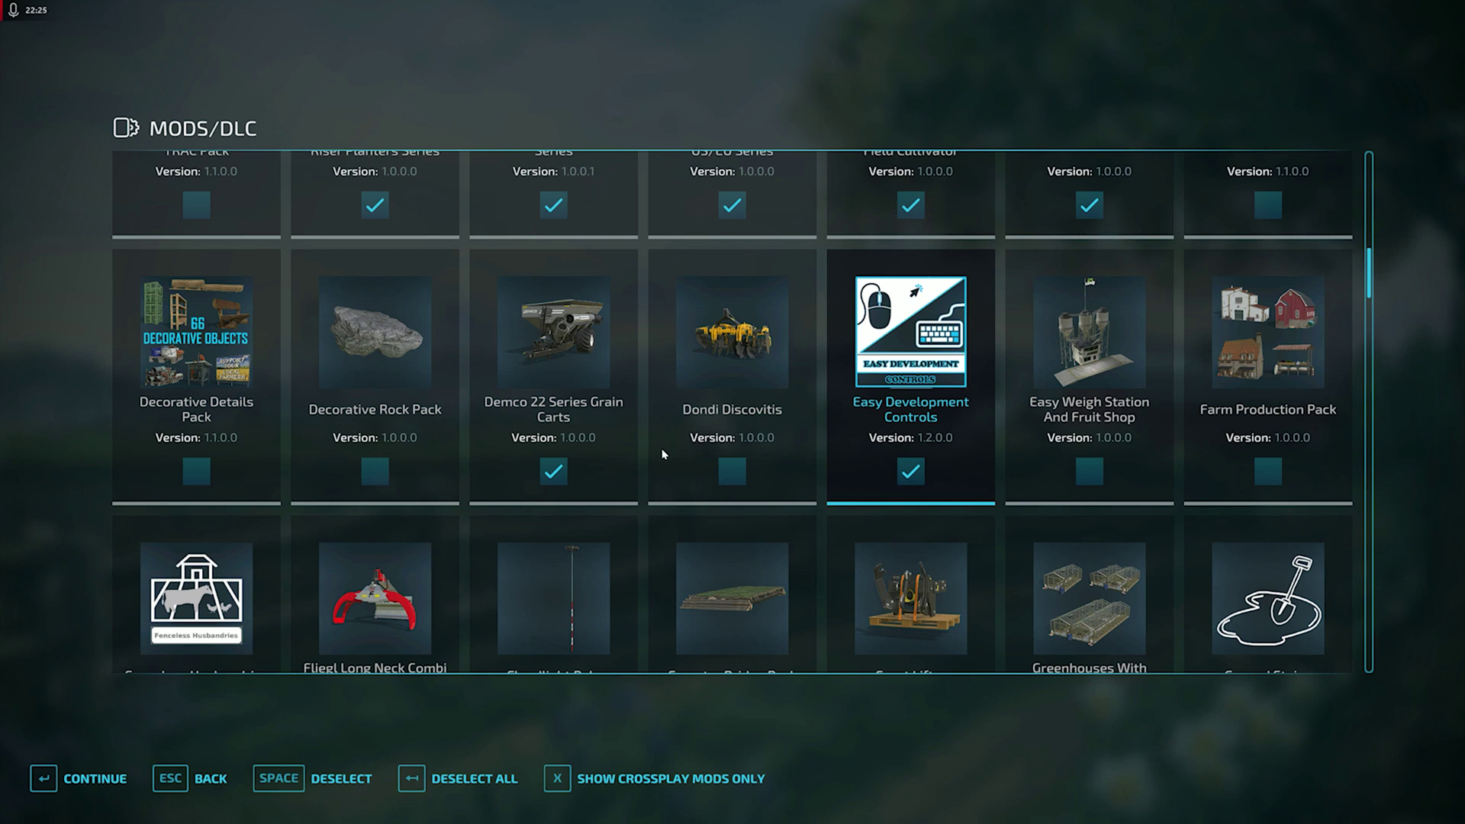
scroll(667, 433, up, 10)
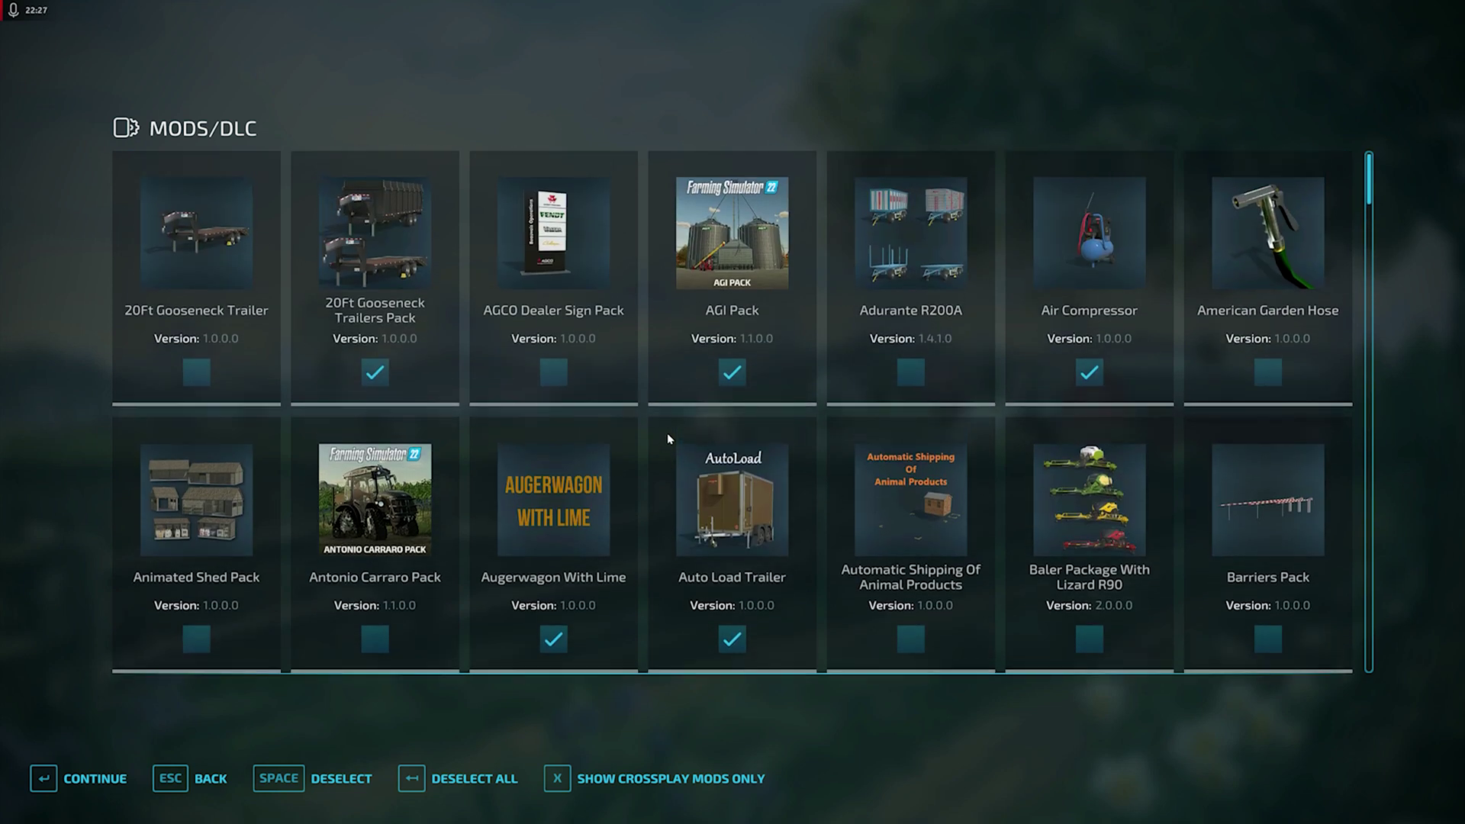
scroll(667, 433, down, 10)
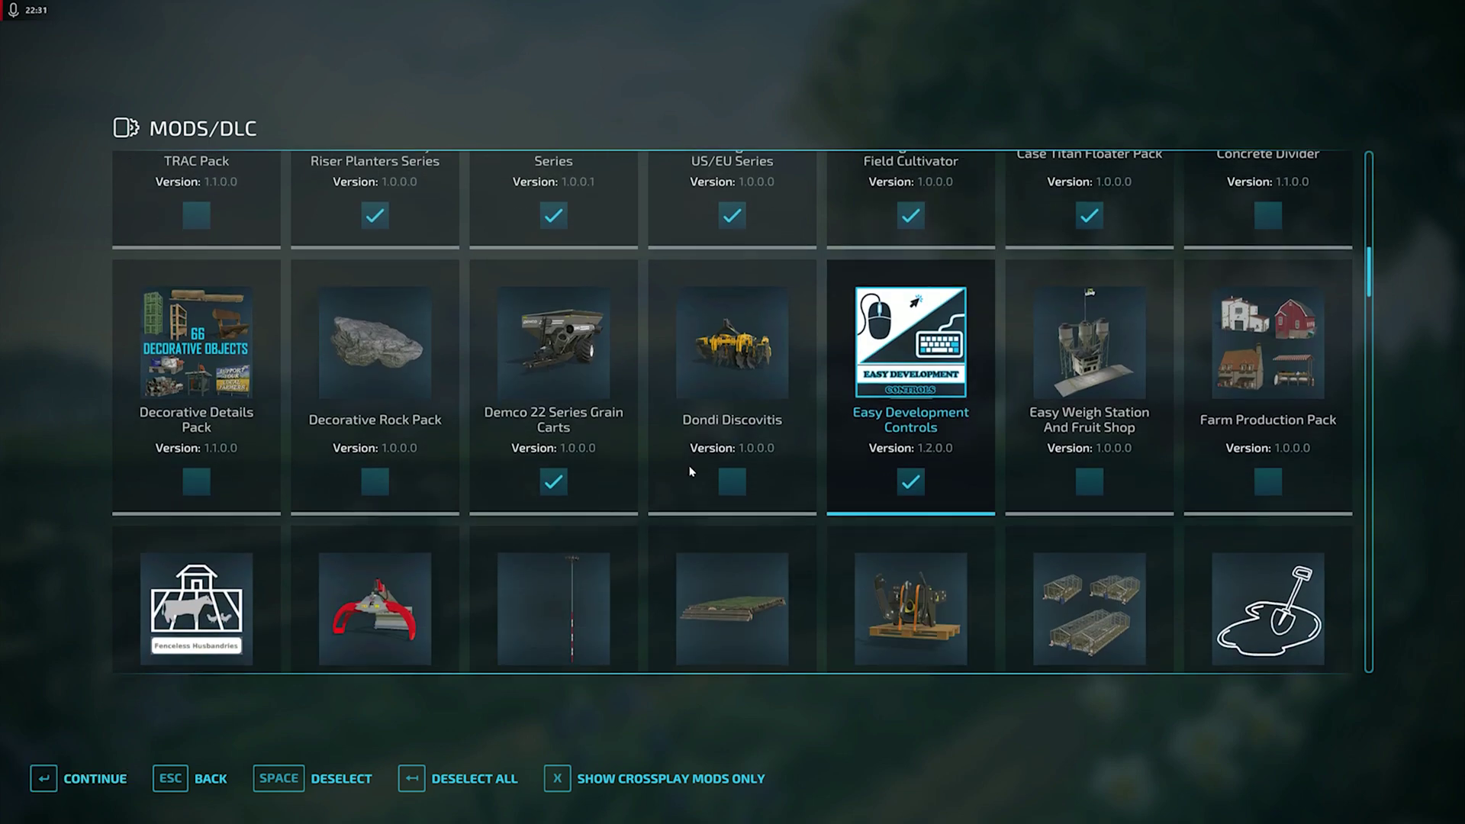
scroll(706, 452, down, 20)
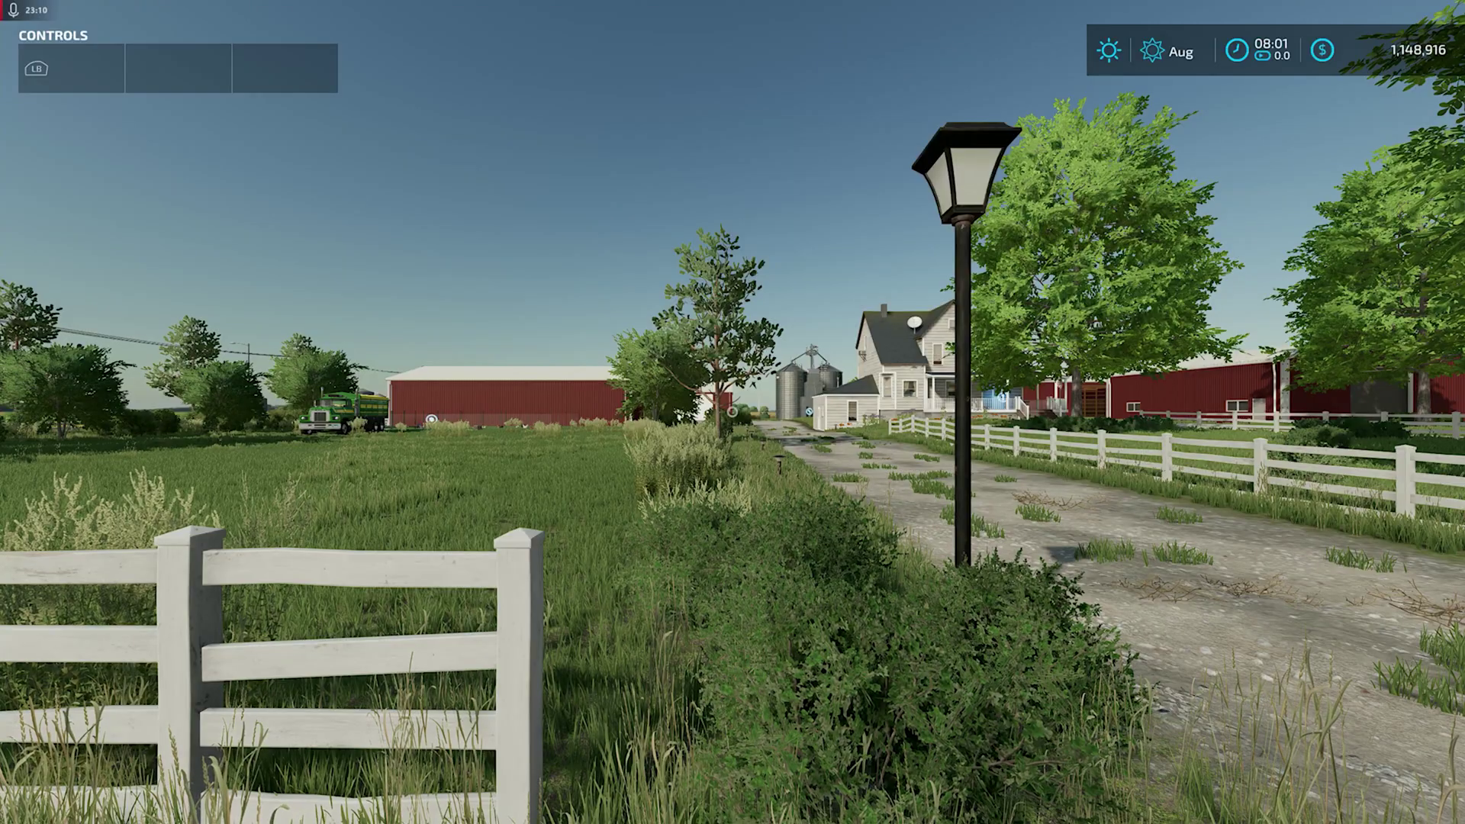
Load the save and walk down the gravel path past the farmhouse toward the red barn.
key(w)
key(w)
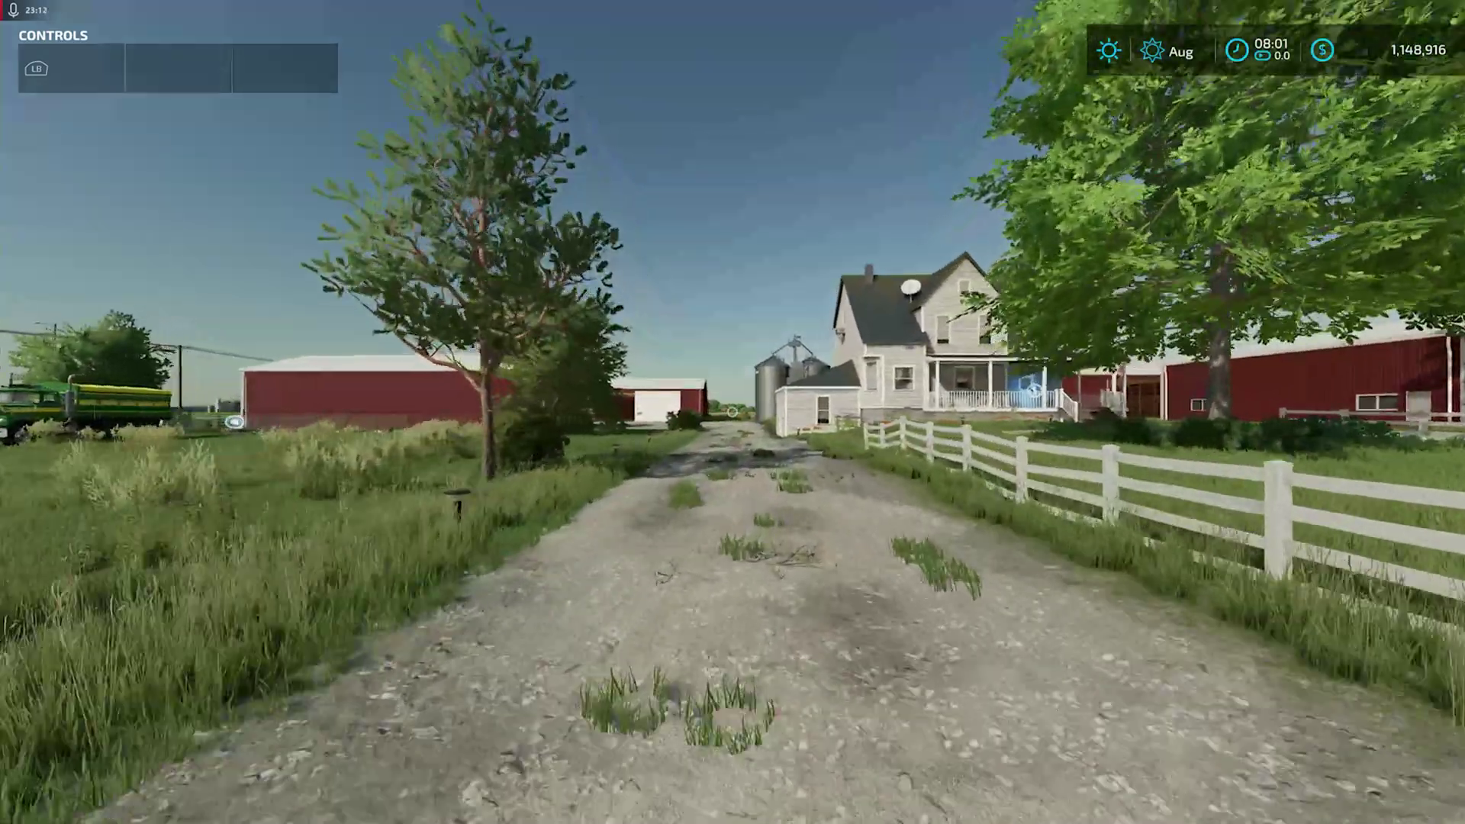
key(w)
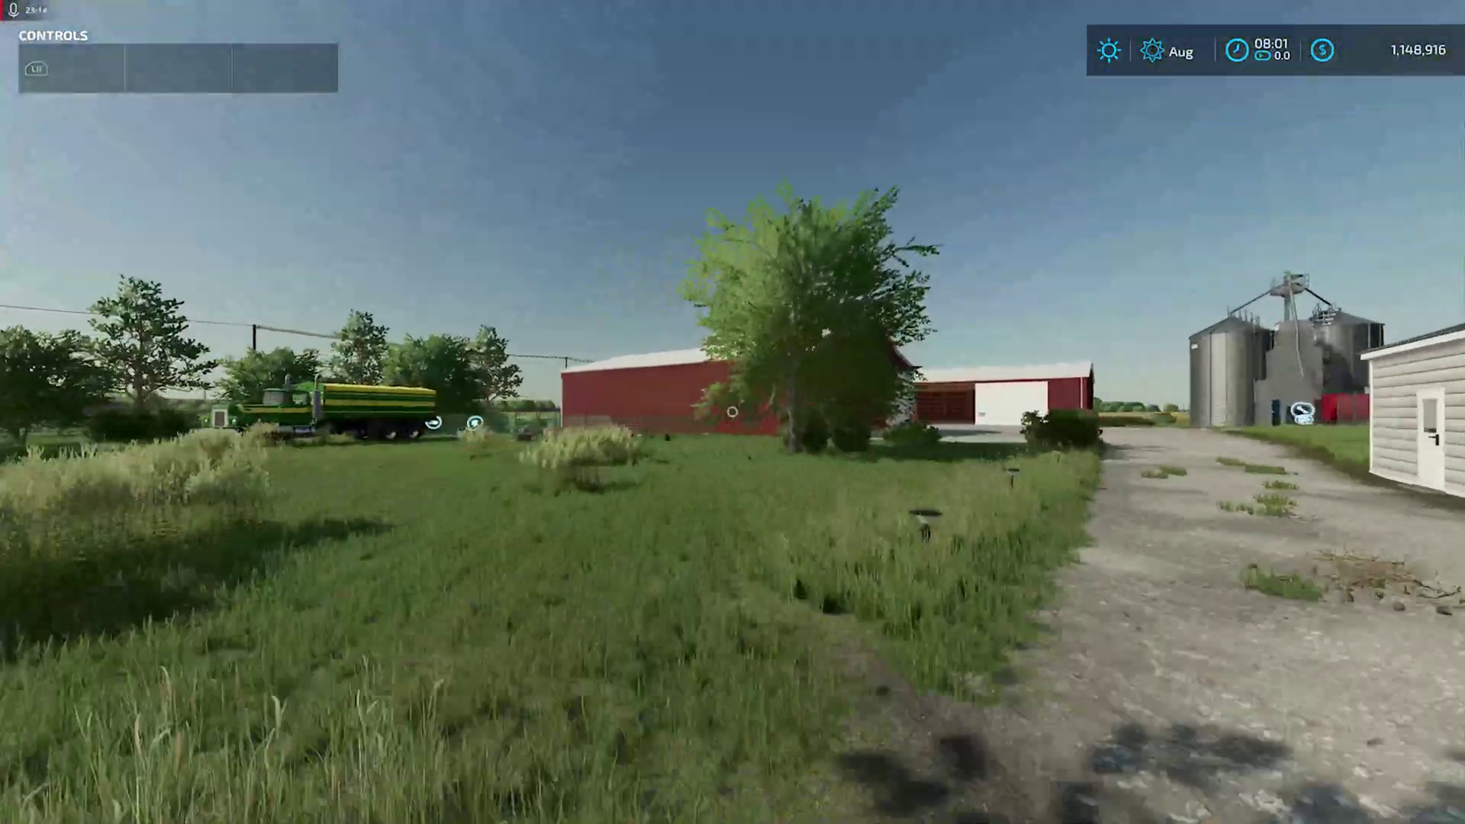
key(w)
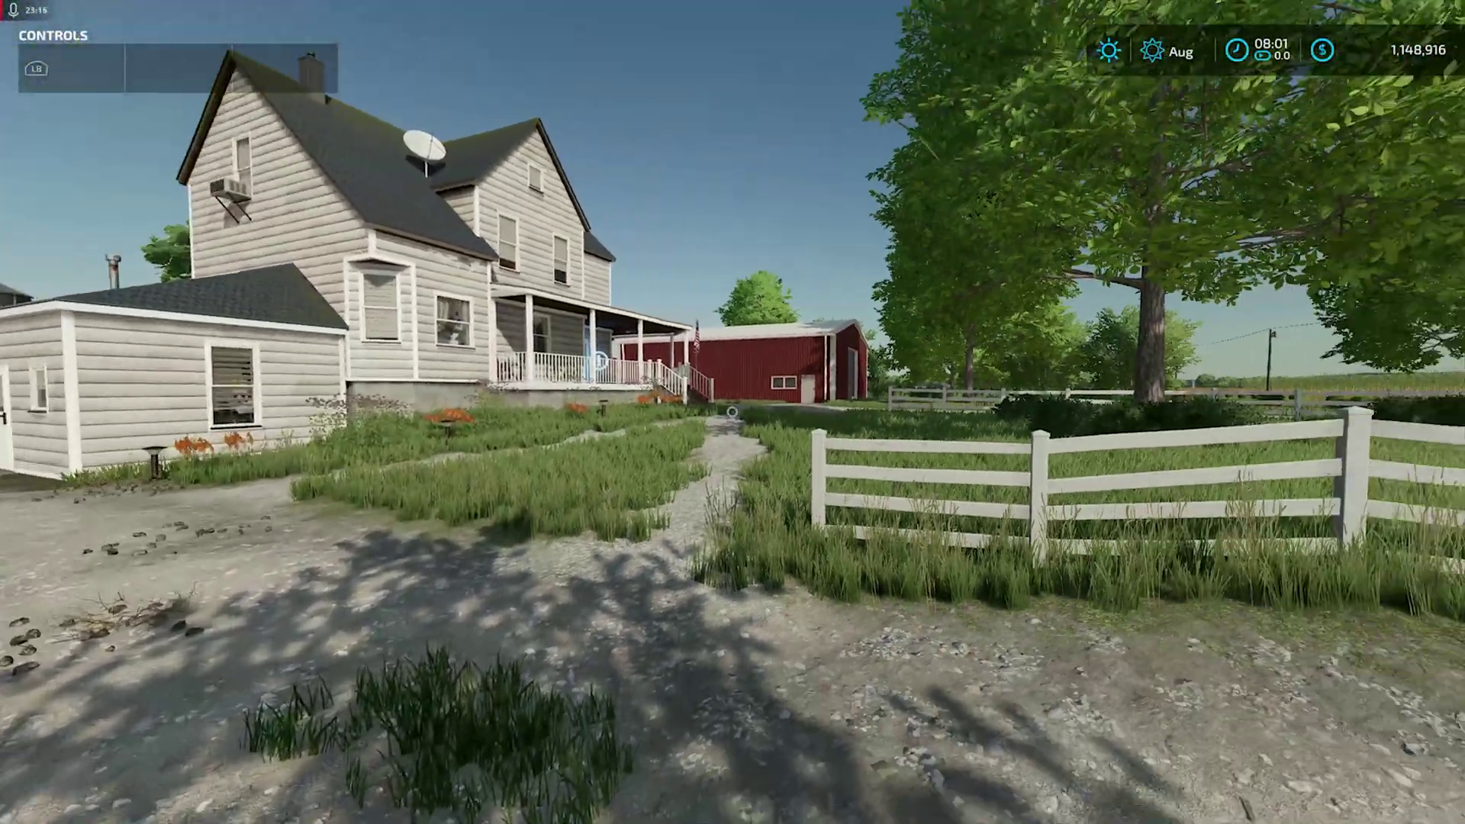
key(w)
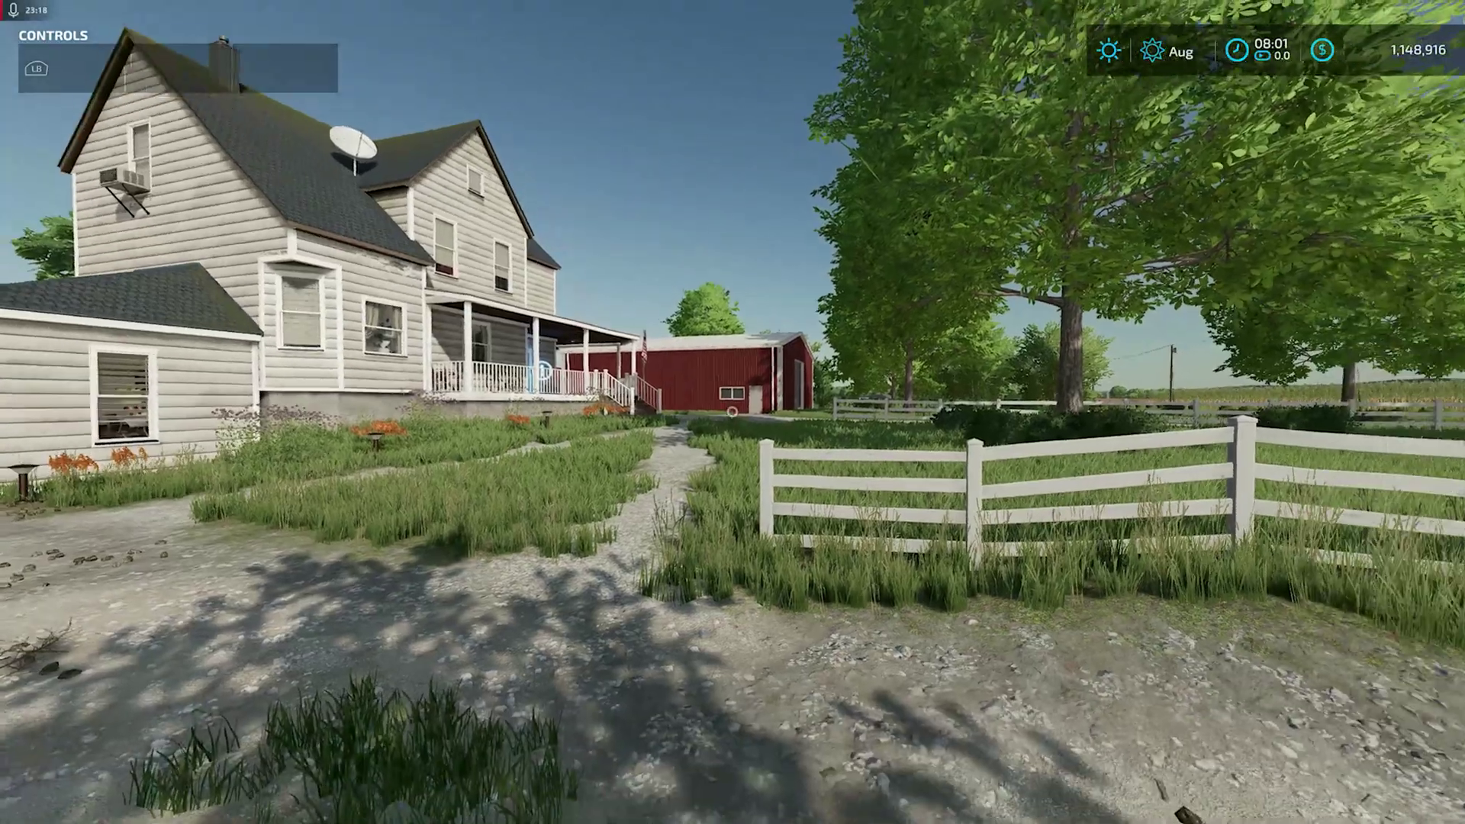
key(w)
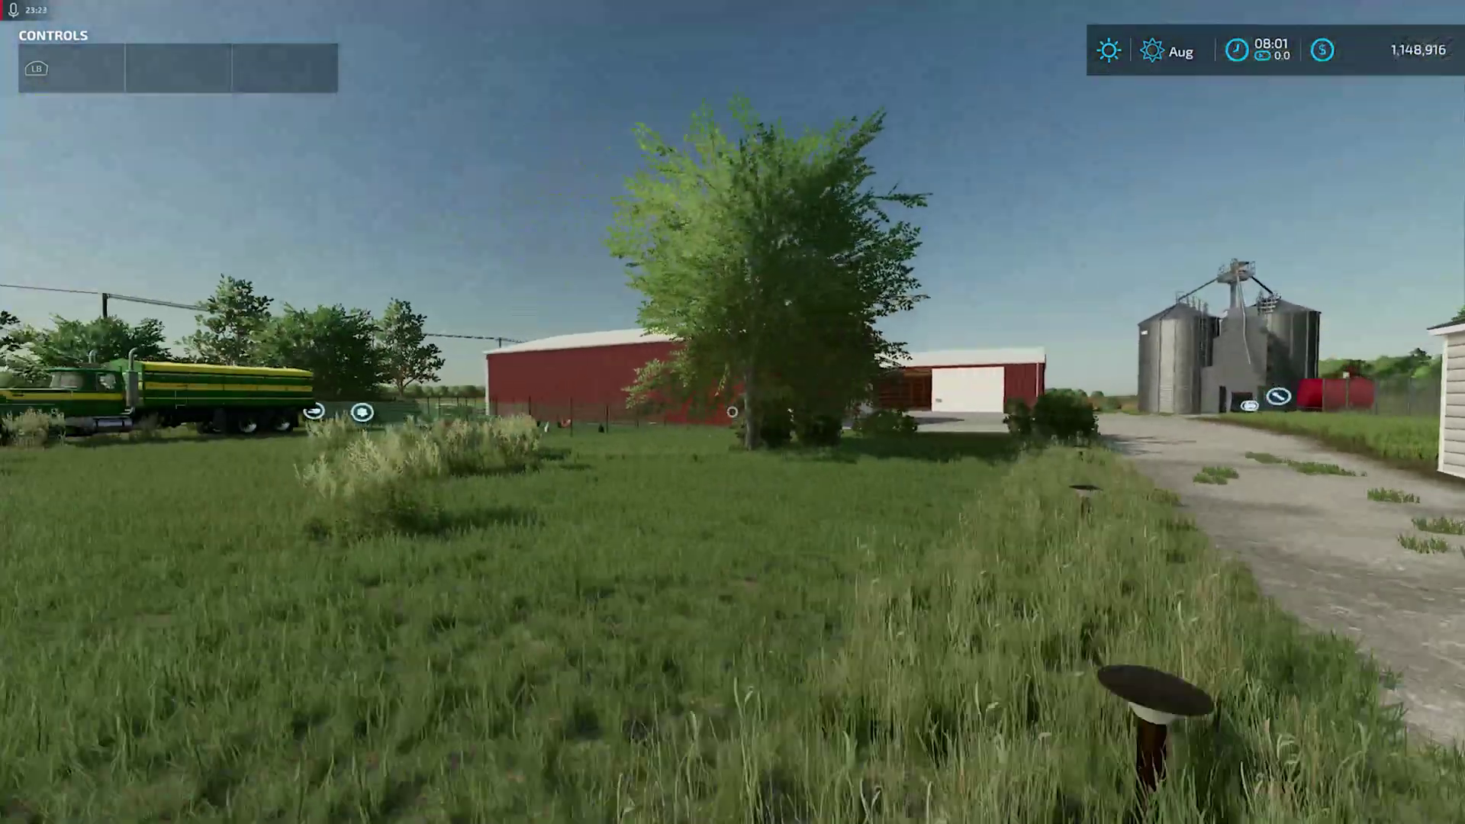
mouse_move(731, 412)
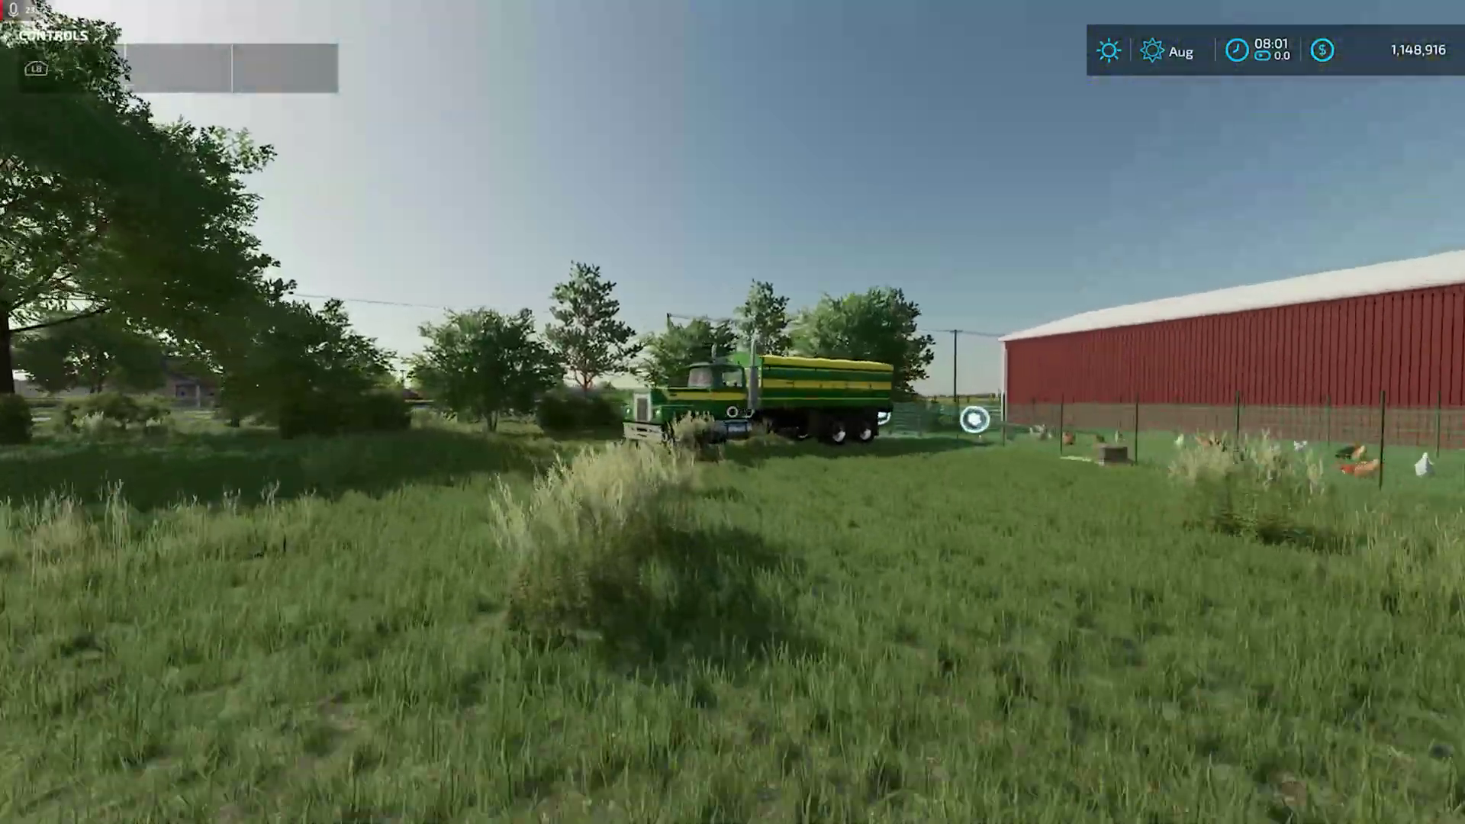
key(e)
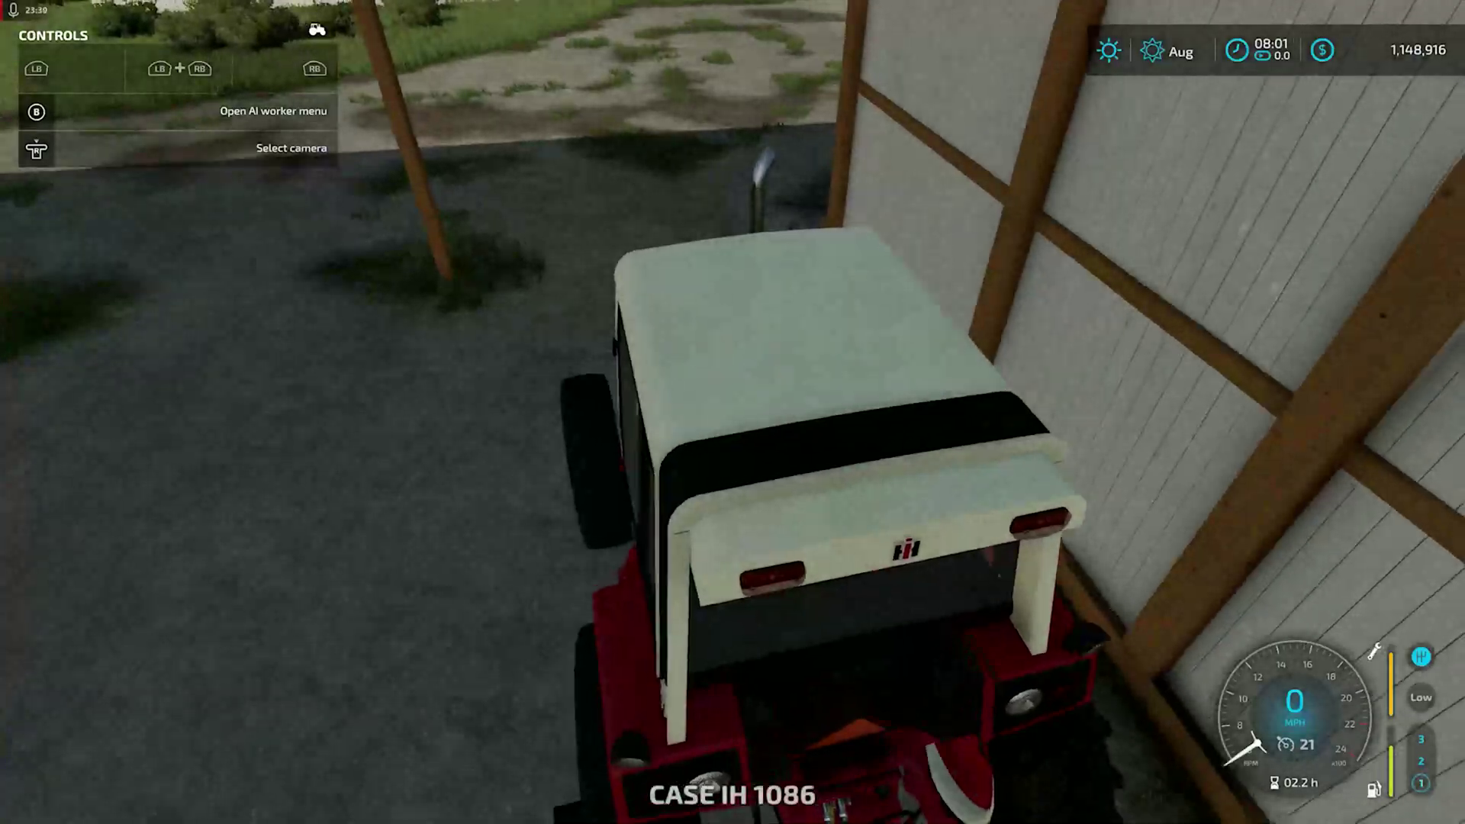
scroll(732, 412, down, 5)
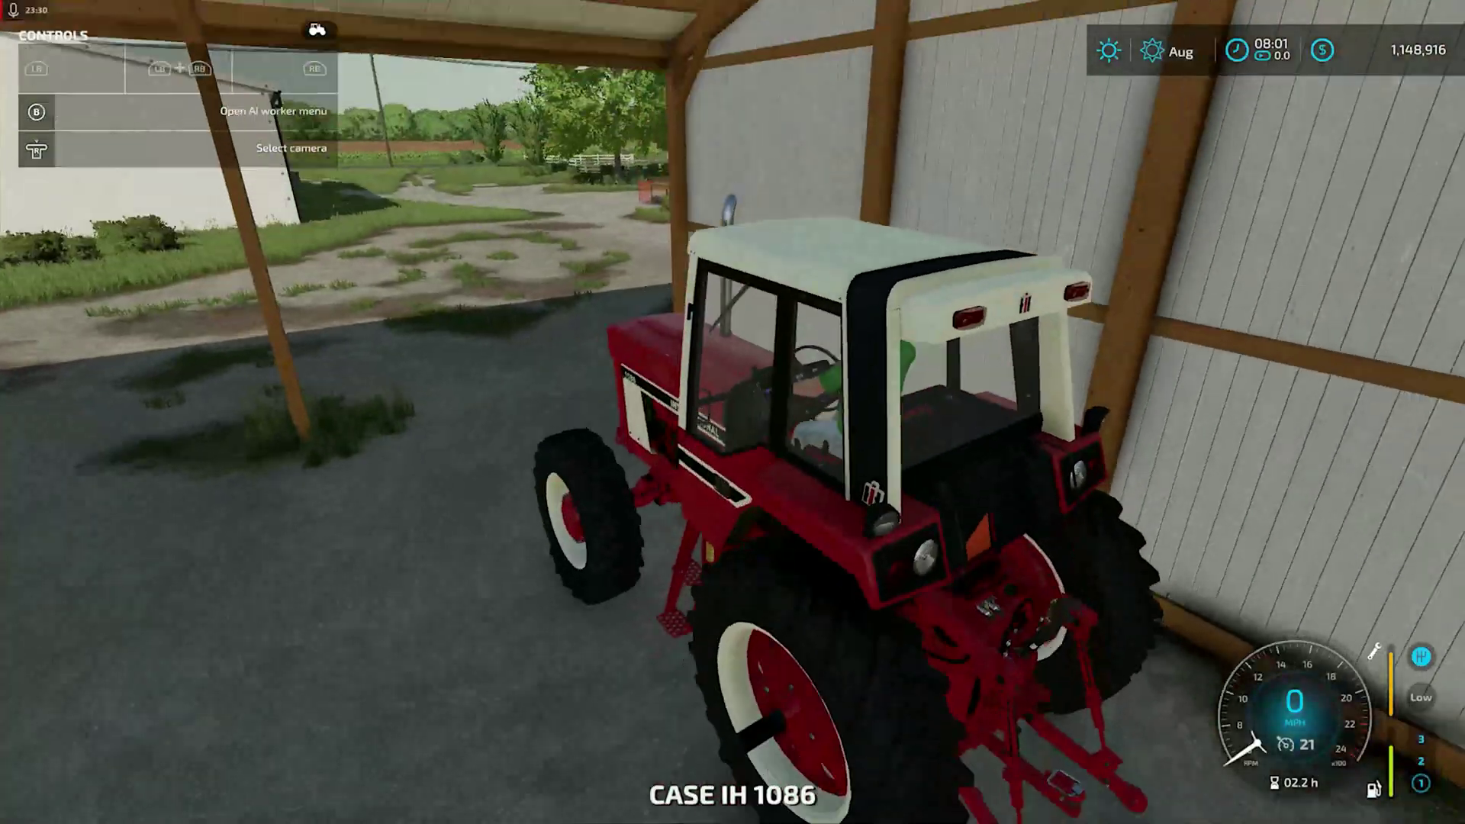
key(Tab)
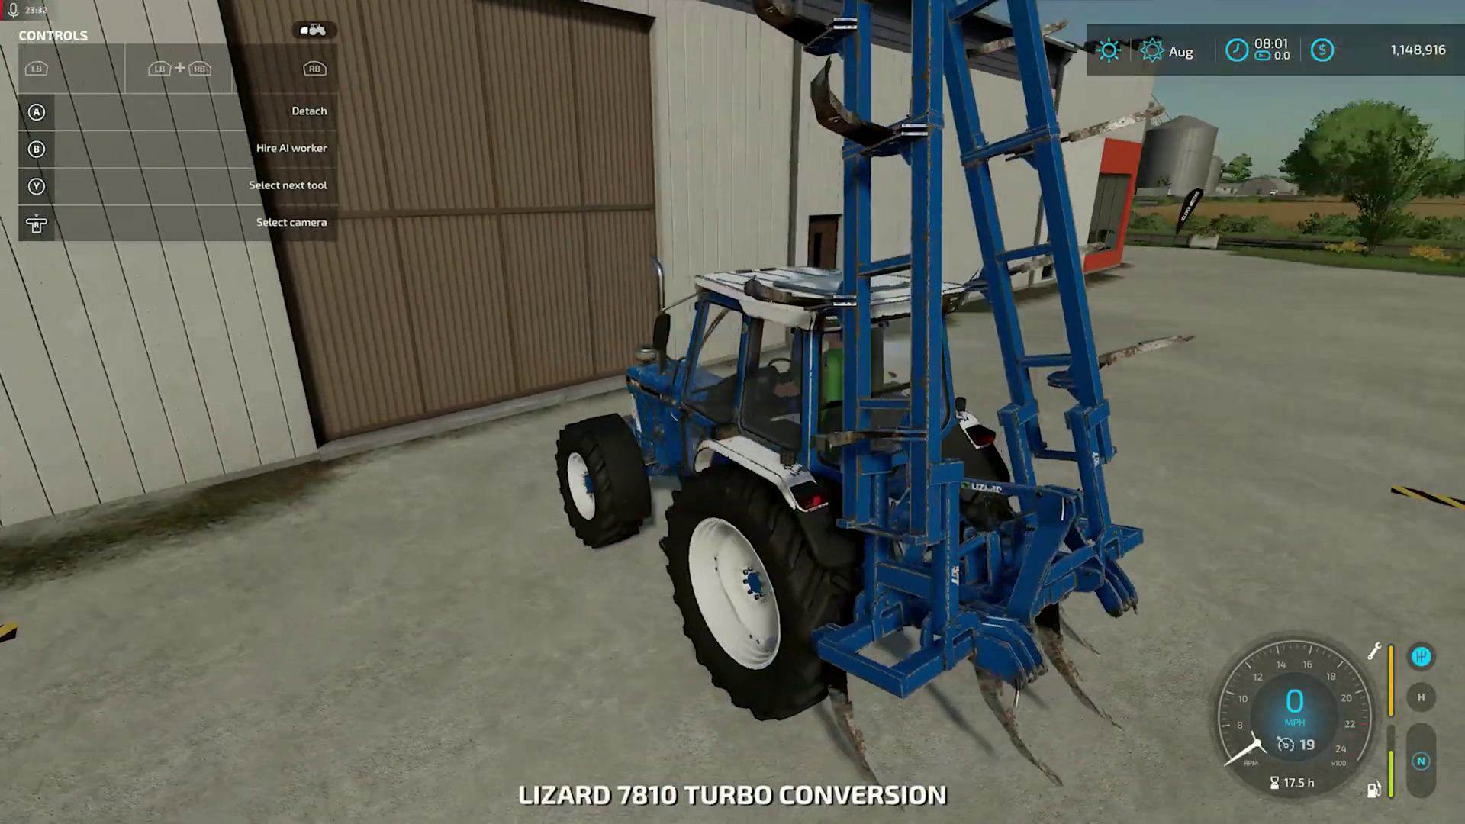
key(Tab)
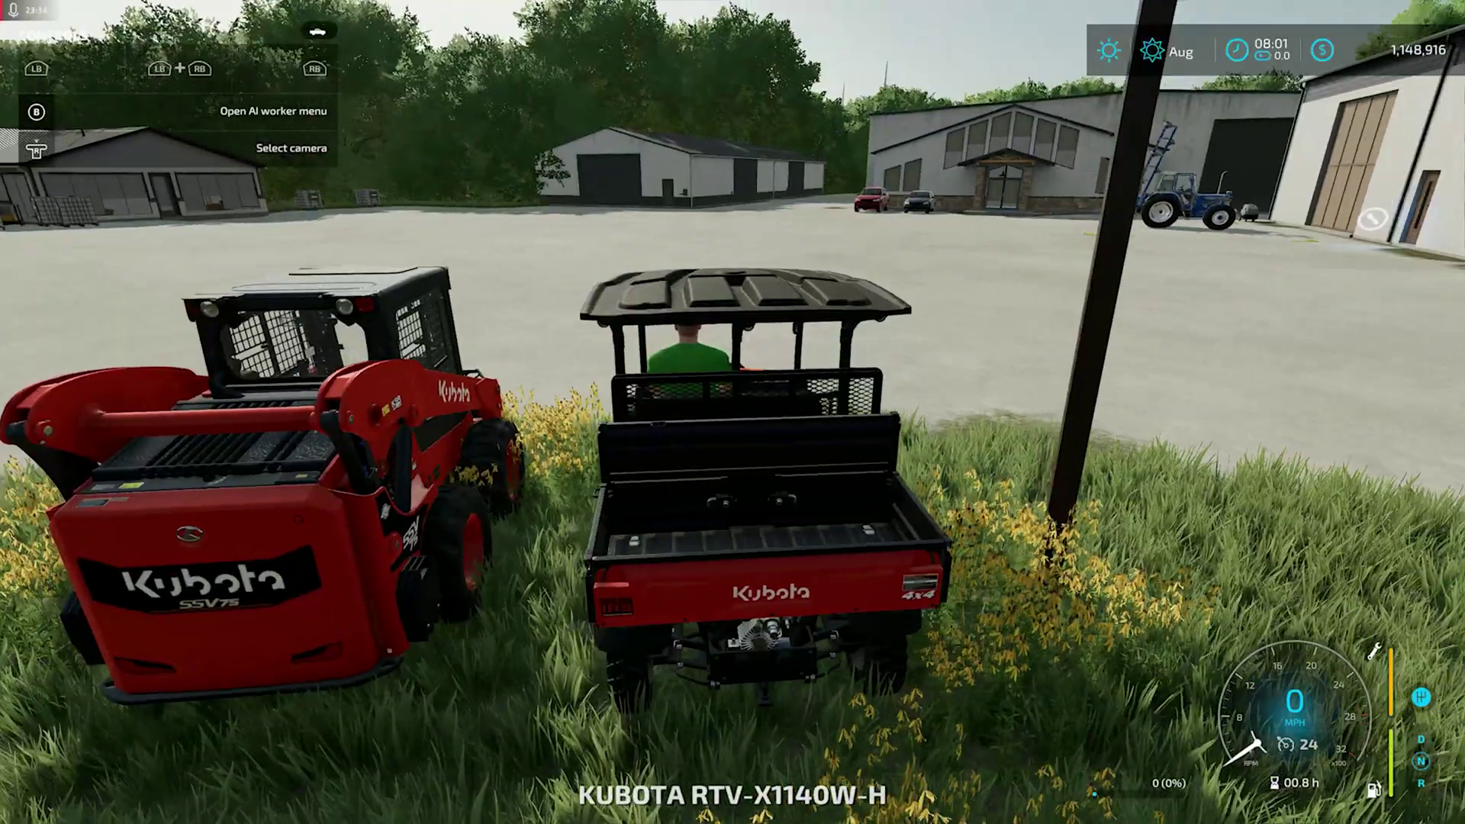
key(Tab)
key(Tab)
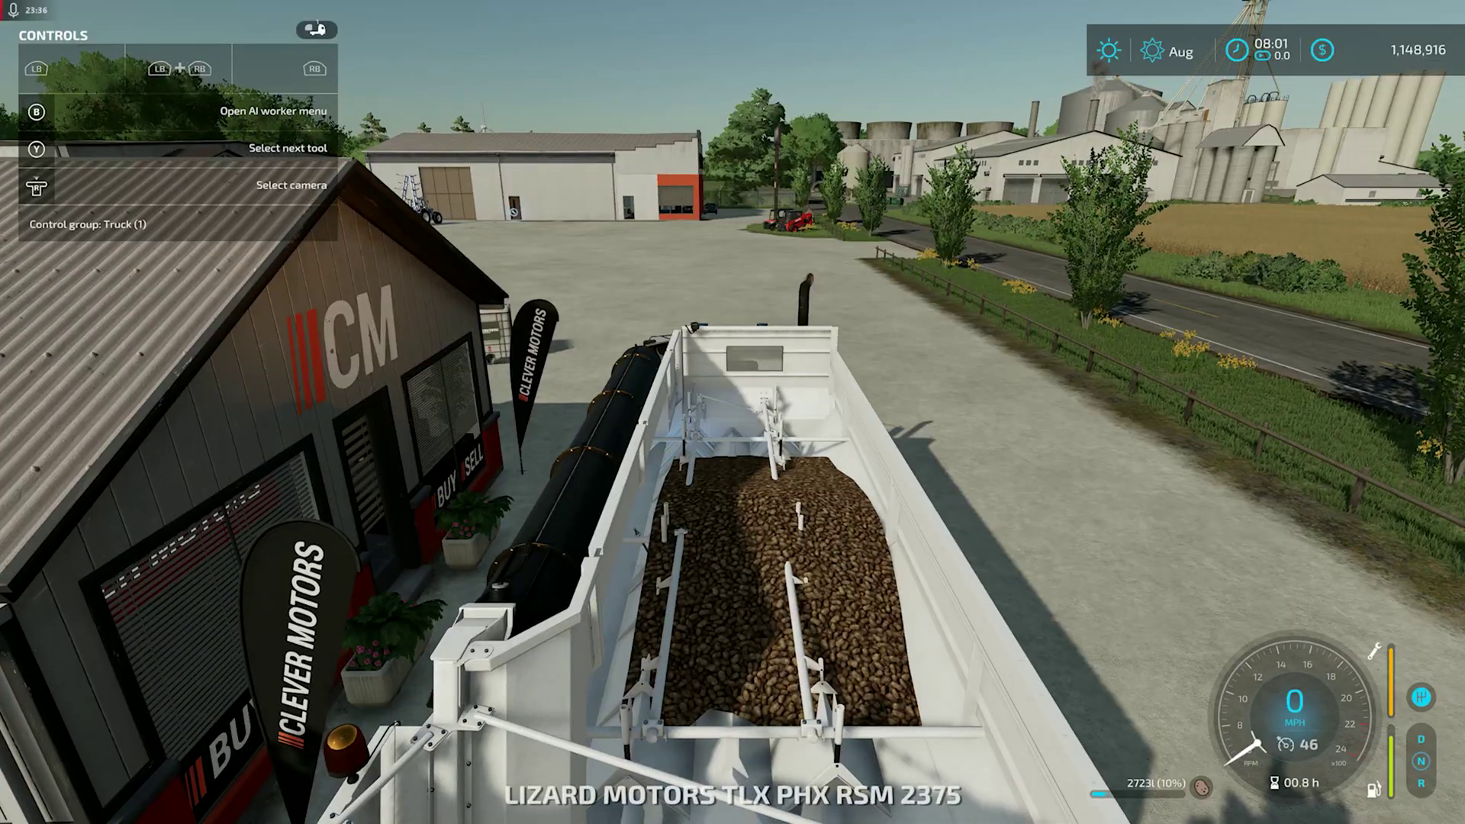
key(Tab)
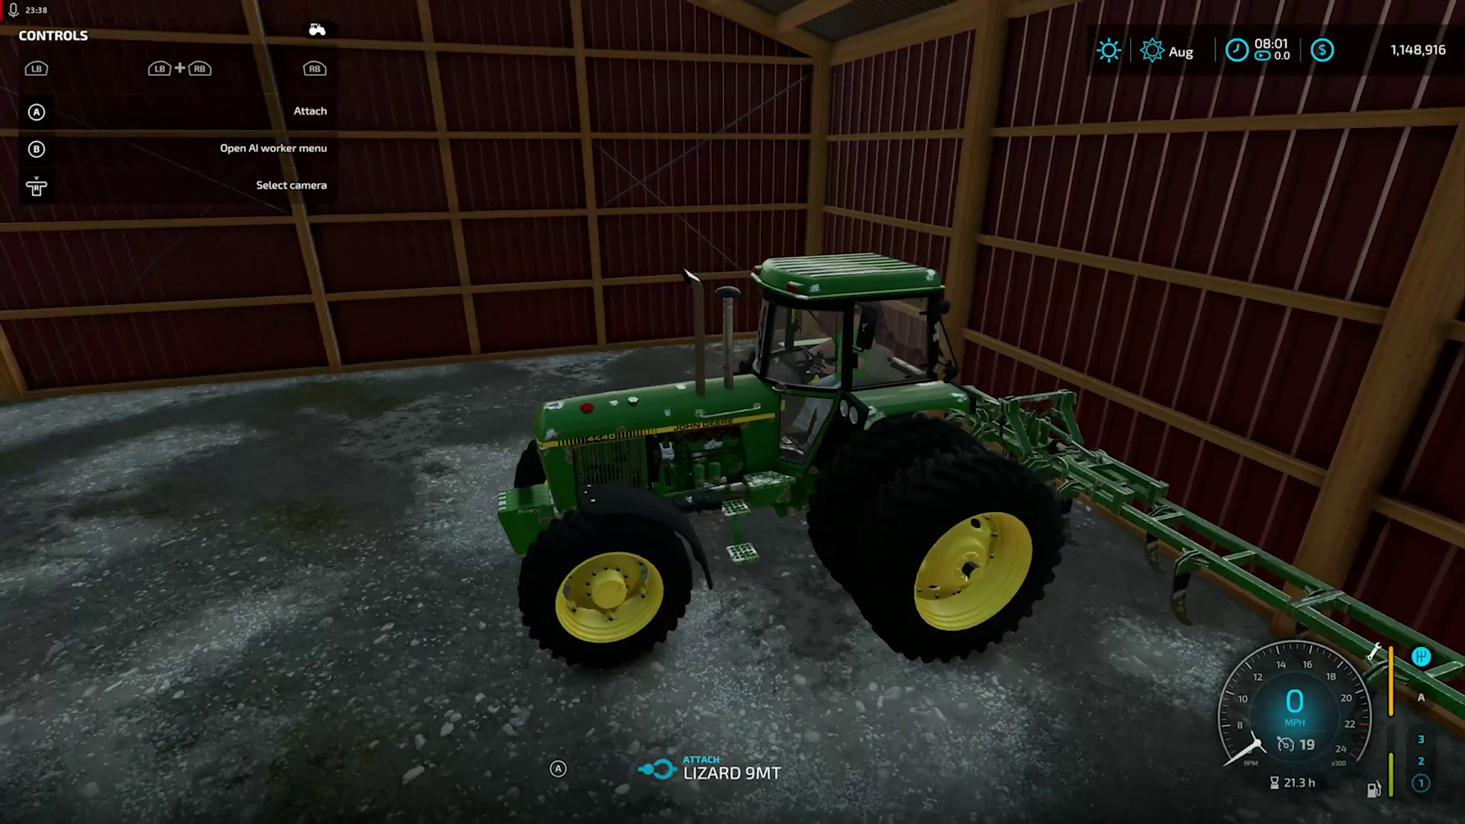
key(Tab)
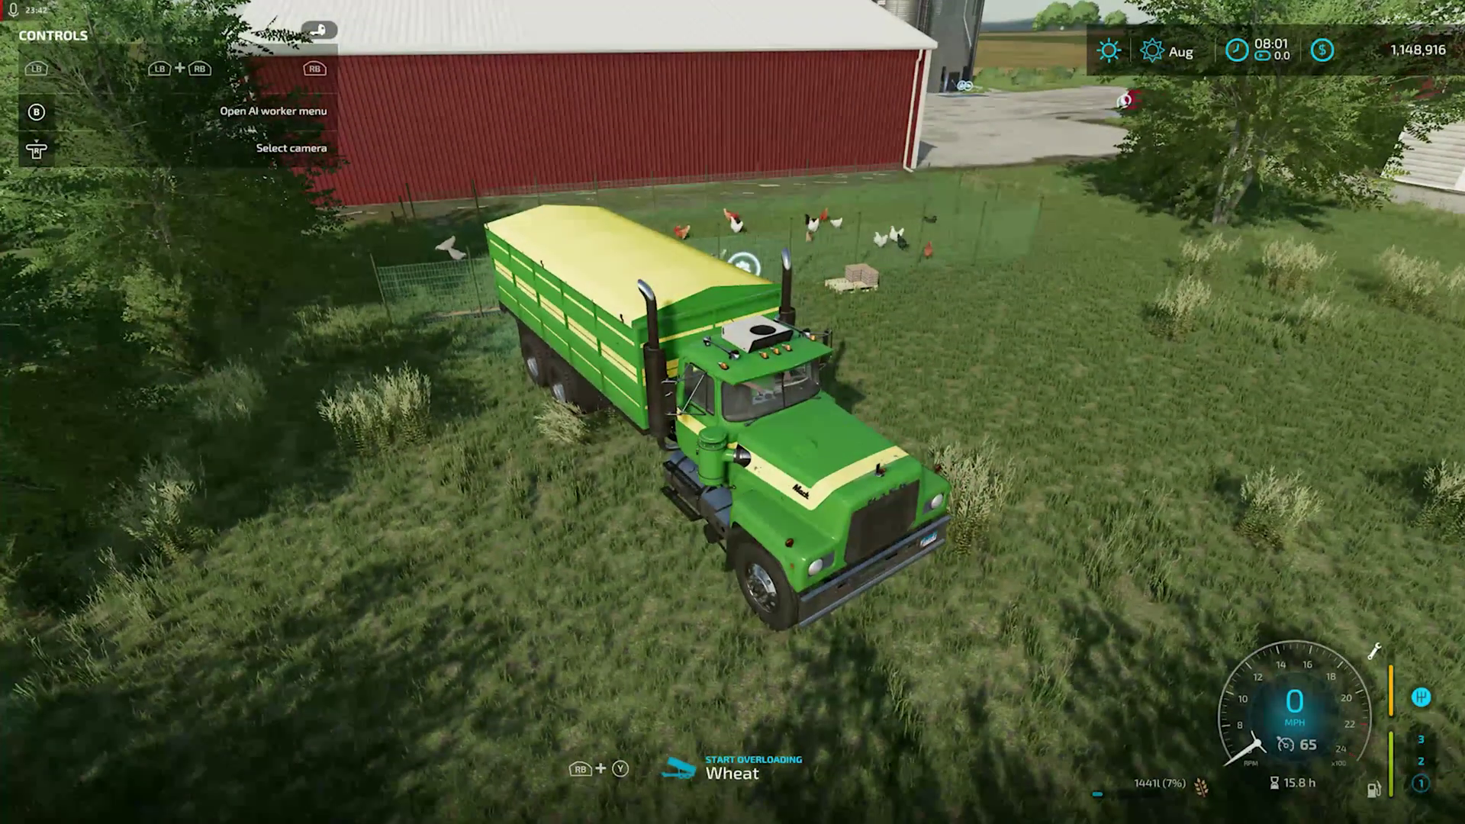
key(Tab)
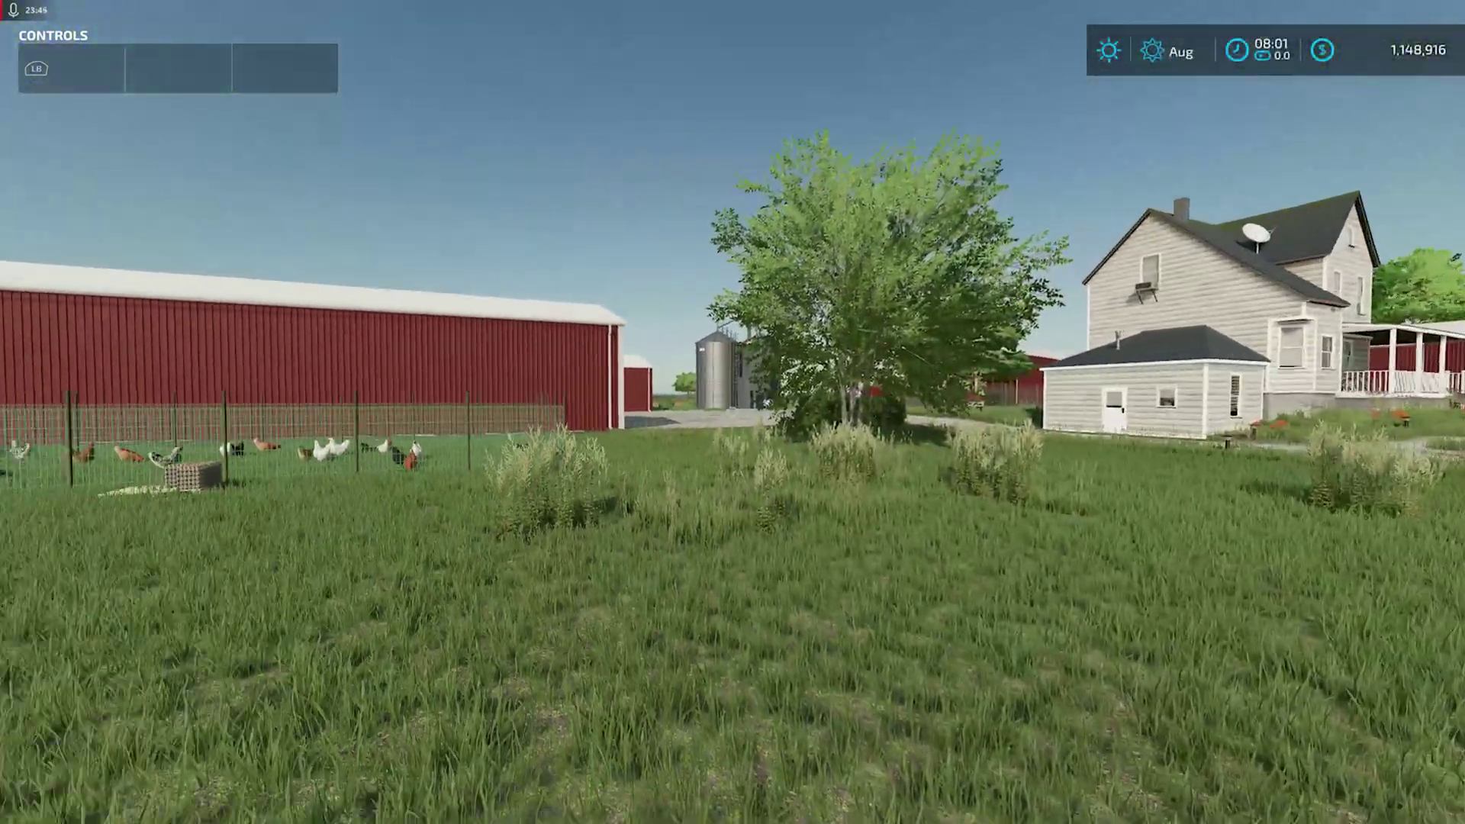
Page through the in-game map and shop categories toward the owned items.
key(Escape)
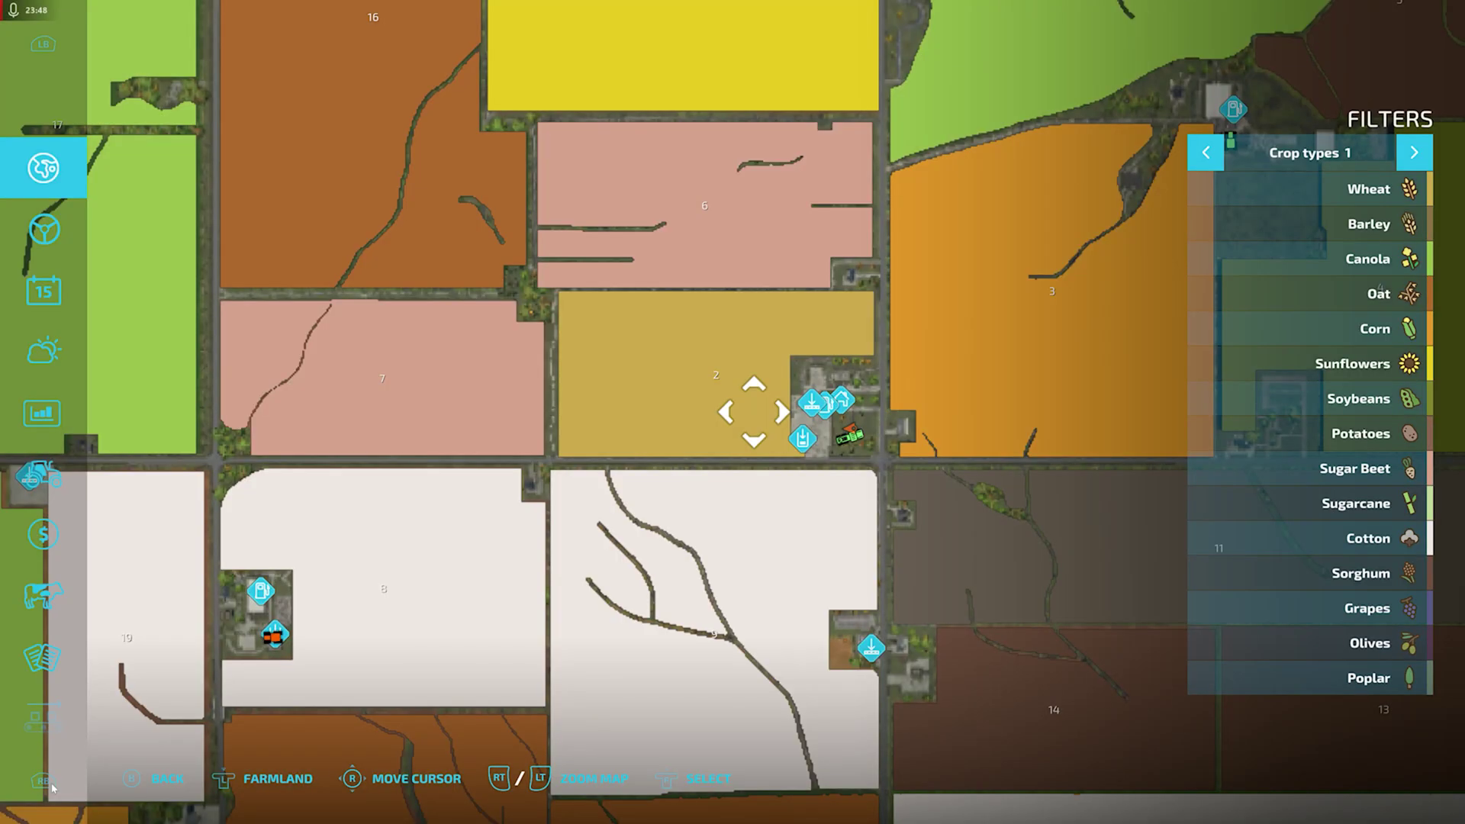
key(Escape)
key(p)
click(52, 788)
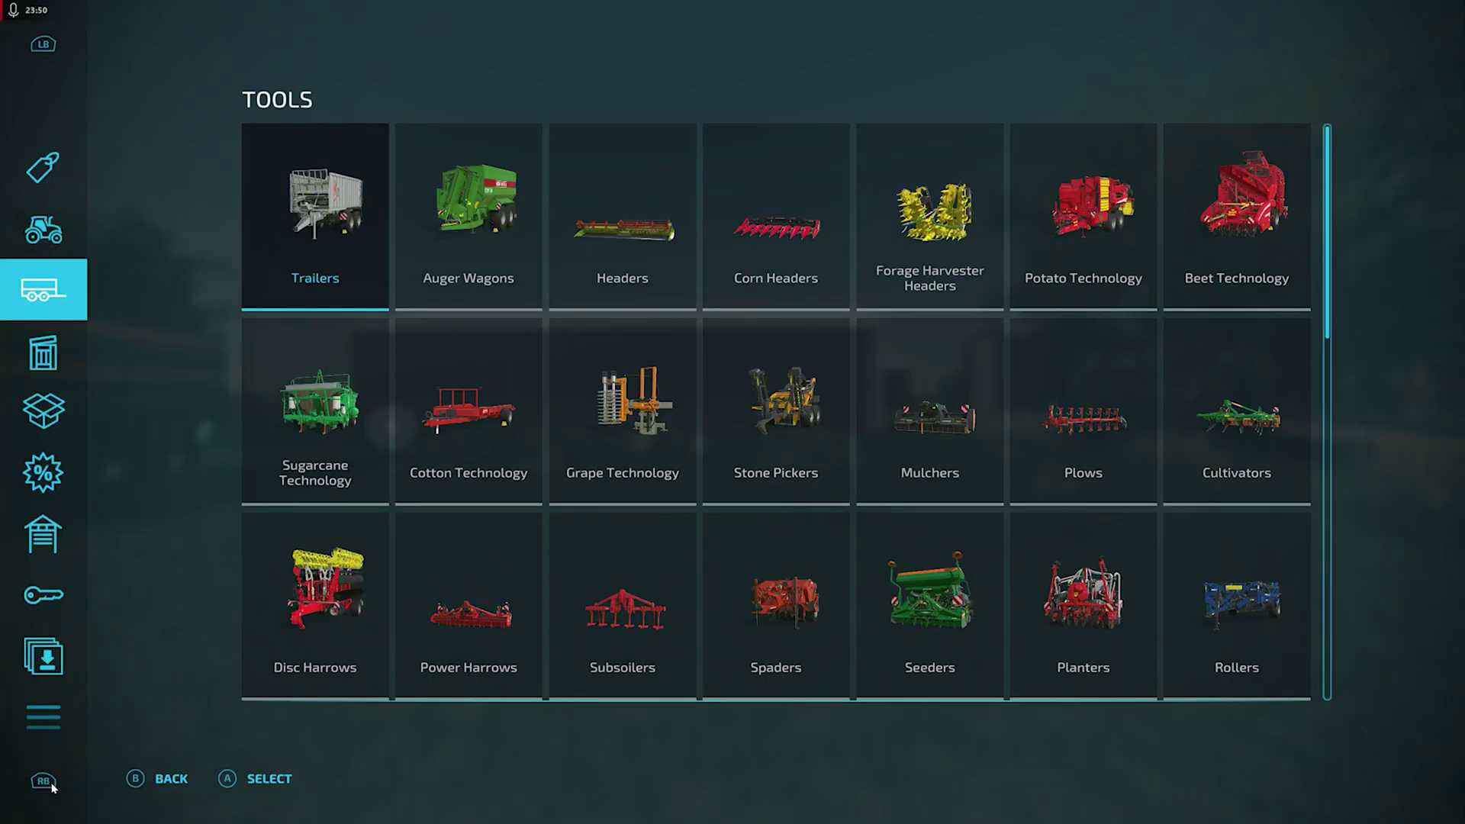
click(52, 787)
click(51, 787)
click(51, 787)
click(52, 787)
key(Escape)
key(Escape)
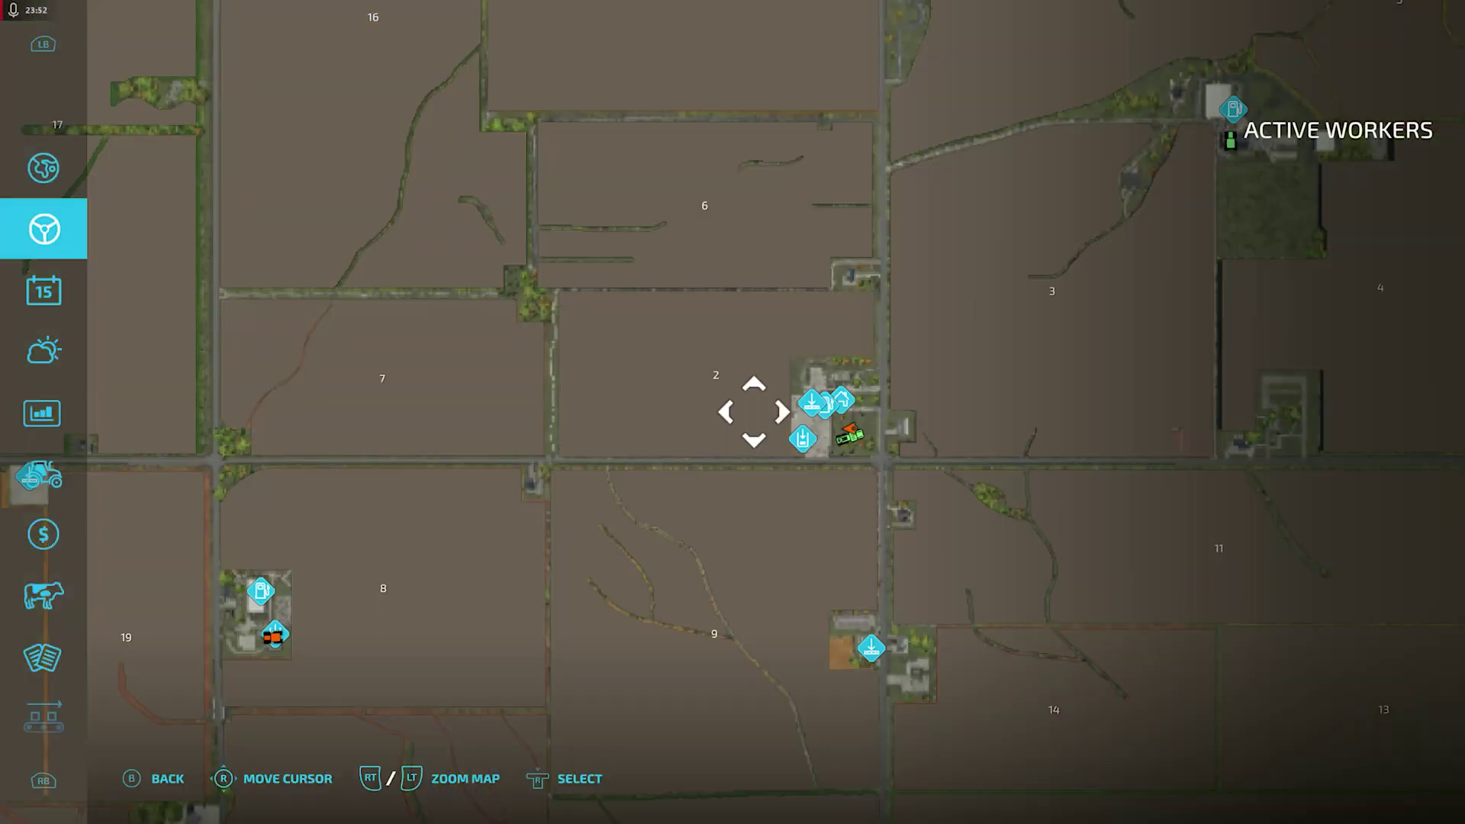
click(51, 787)
Leave Intertrashional, join the $573,353 farm, and page to its Animals overview.
key(e)
key(e)
key(e)
key(e)
key(e)
key(e)
key(e)
key(e)
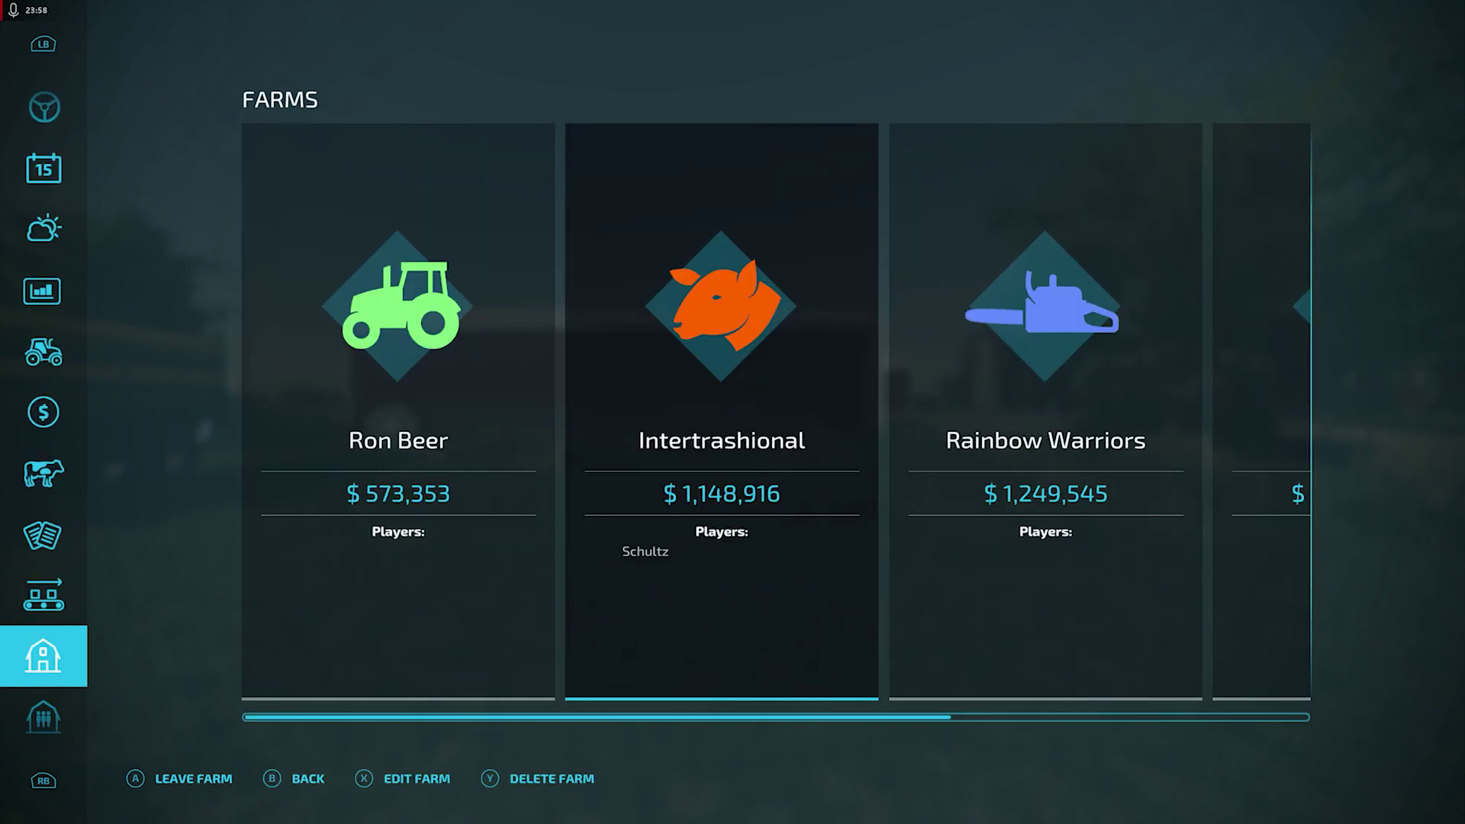
key(q)
key(q)
key(q)
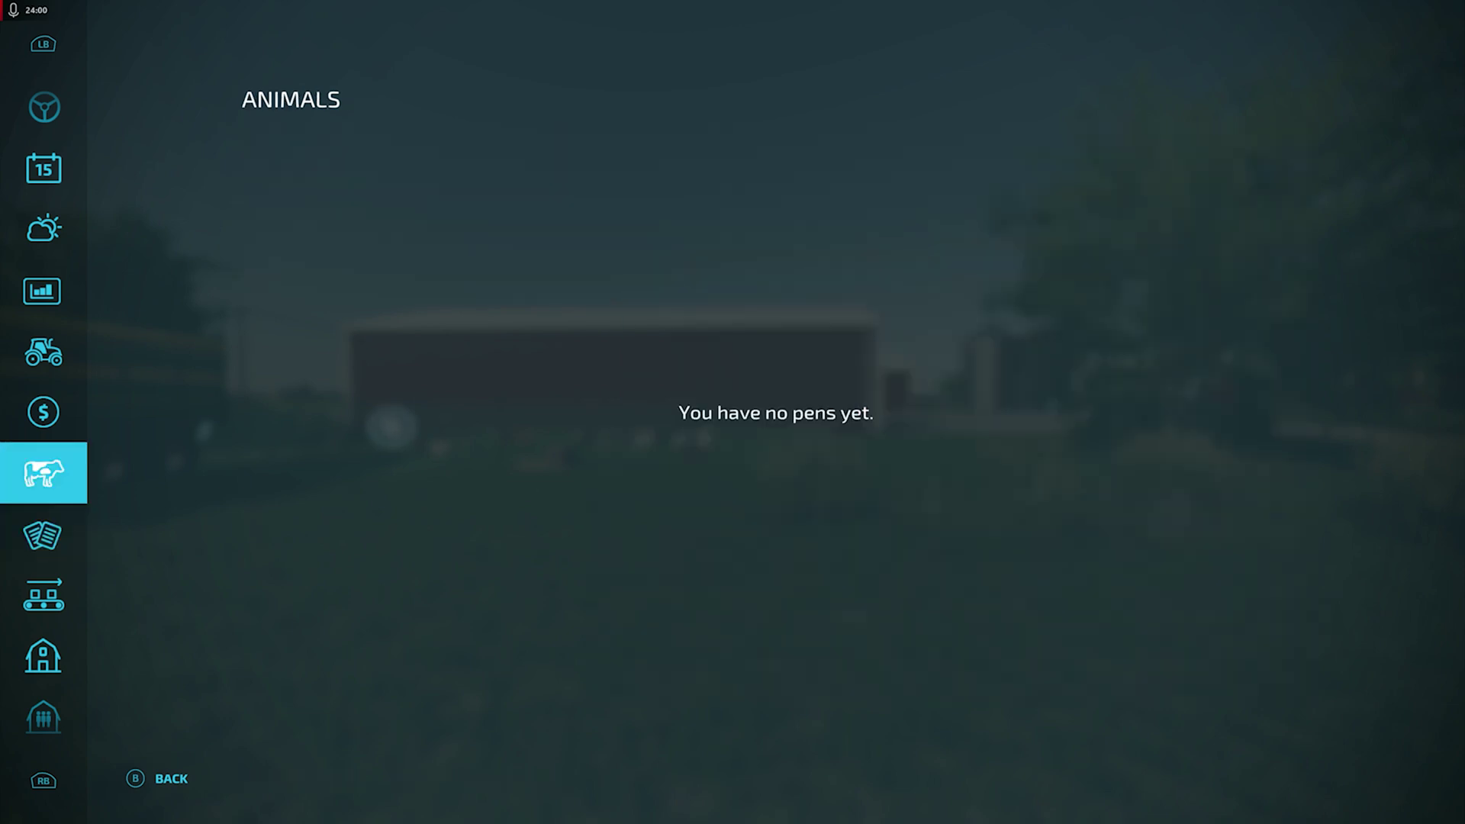
key(e)
key(e)
key(e)
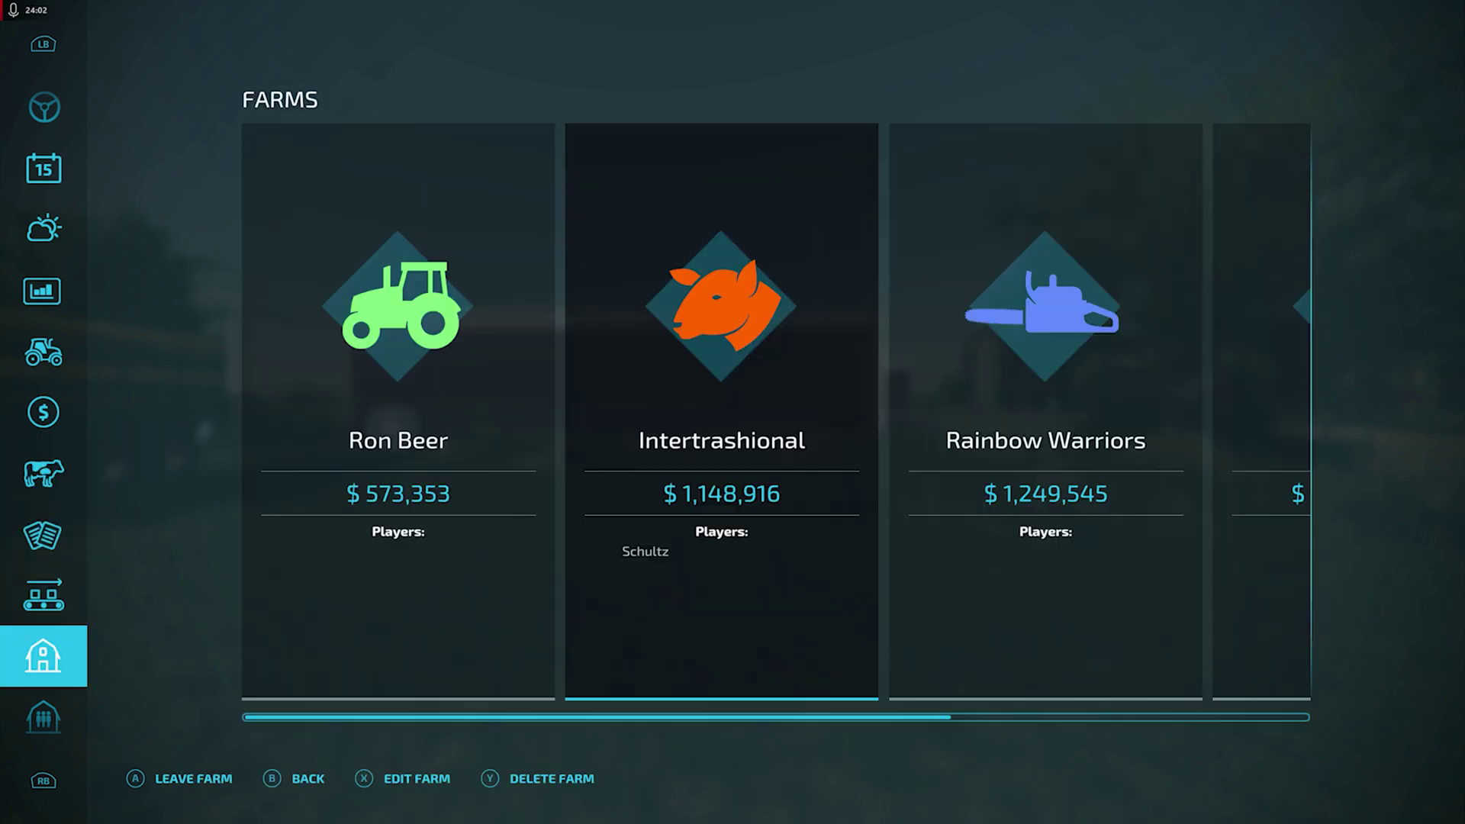
key(Return)
key(Return)
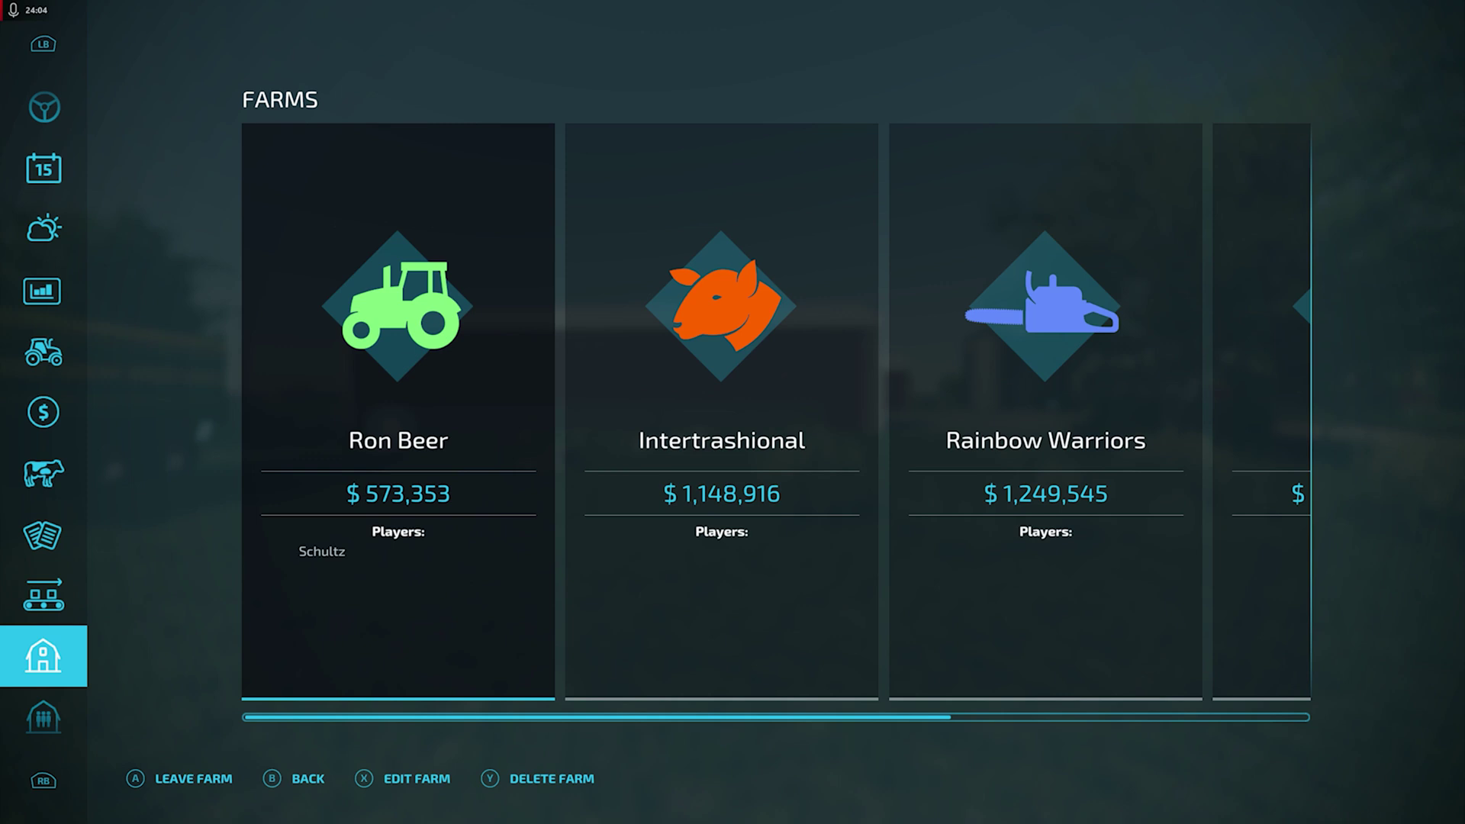
key(q)
key(q)
key(q)
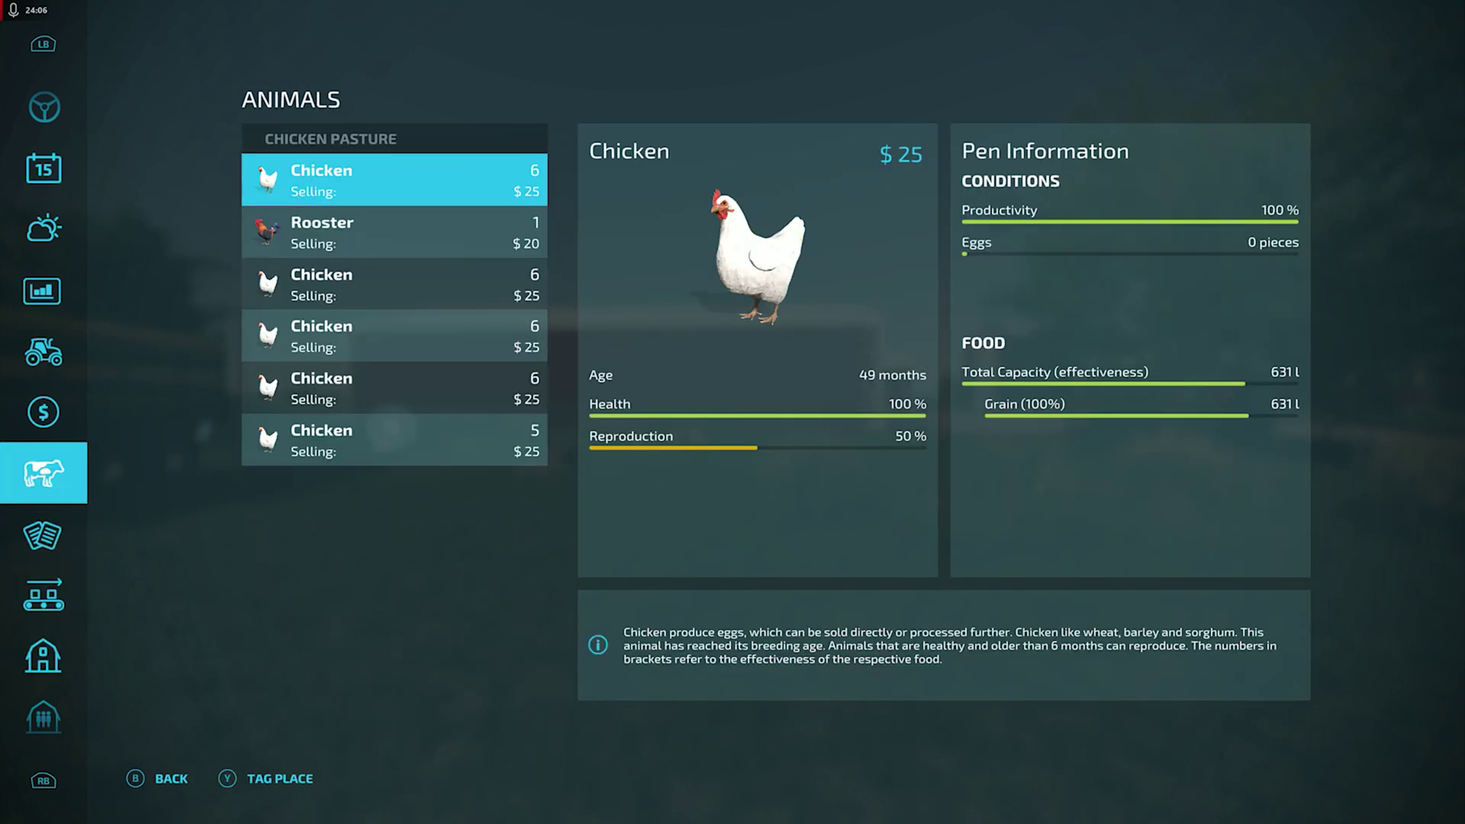
key(q)
key(q)
key(q)
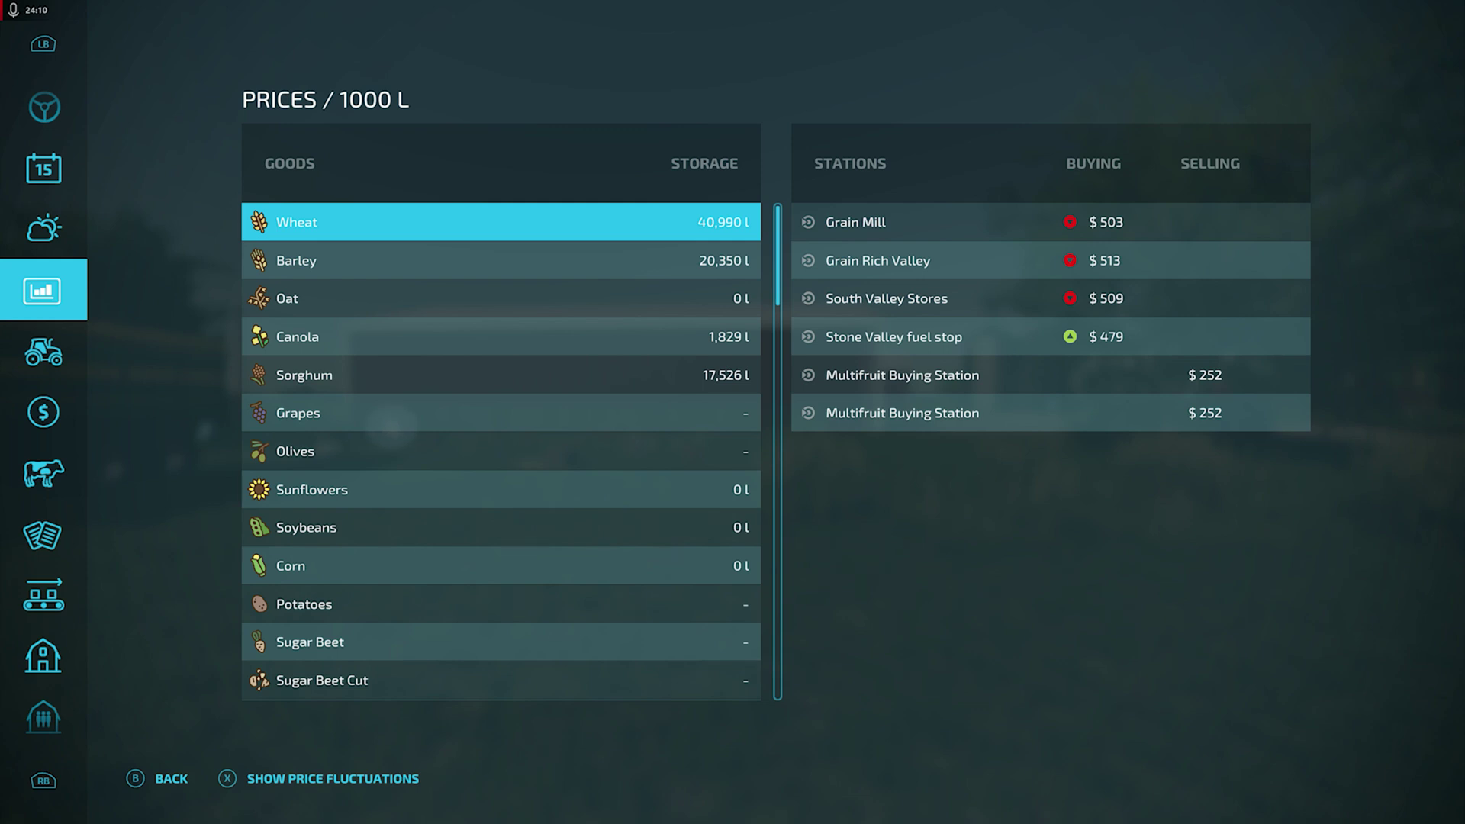
Scroll the Prices goods list to check the stored amounts of the remaining goods.
key(Down)
key(Down)
key(Down)
key(Down)
key(Down)
key(Down)
key(Down)
key(Down)
key(Down)
key(Down)
key(Down)
key(Down)
key(Down)
key(Down)
key(Down)
key(Down)
key(Down)
key(Down)
key(Down)
key(Down)
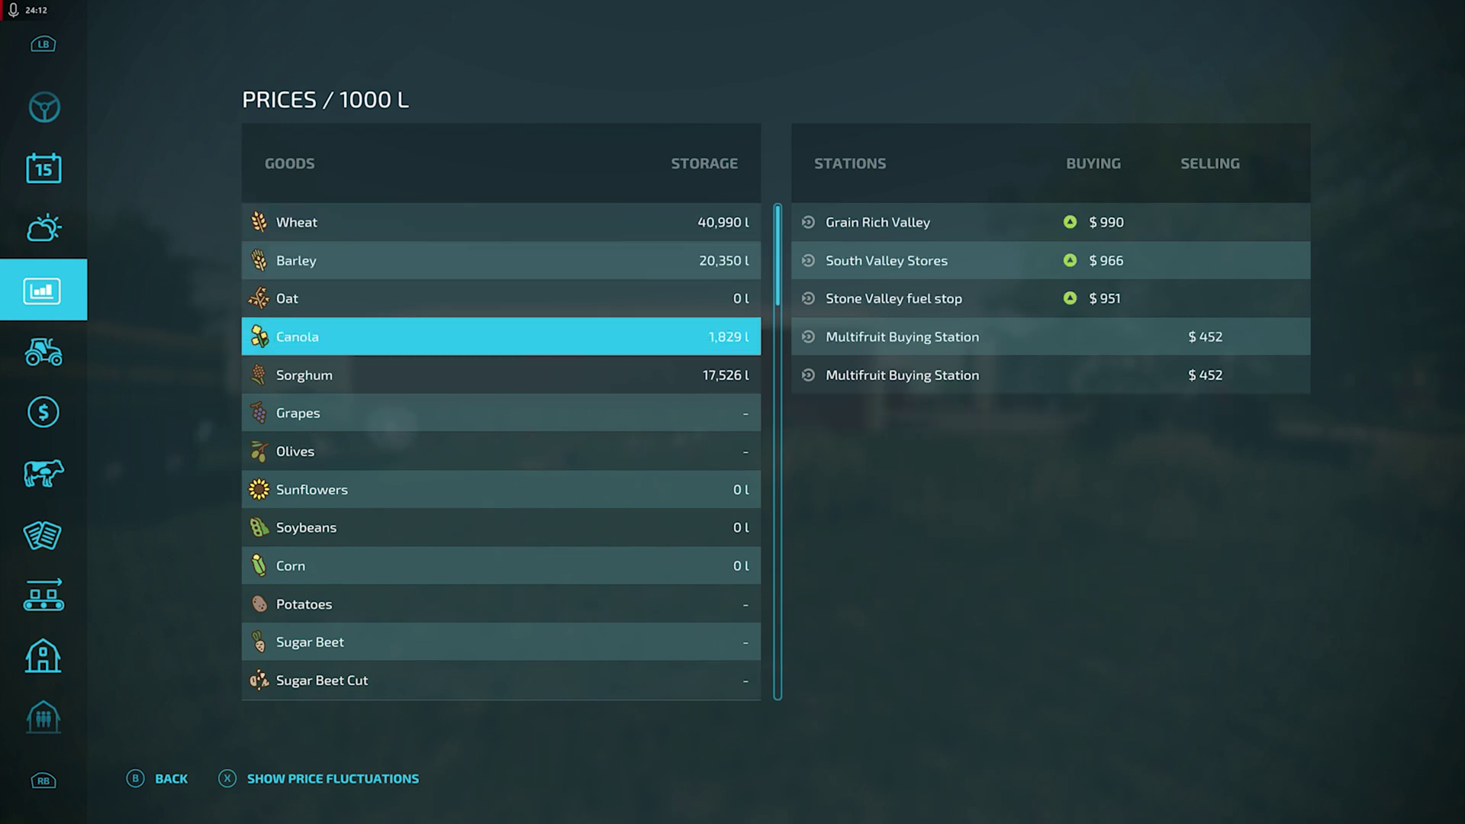
key(Down)
key(Down)
key(Down)
key(Down)
key(Down)
key(Down)
key(Down)
key(Down)
key(Down)
key(Down)
key(Down)
key(Down)
key(Down)
key(Down)
key(Down)
key(Down)
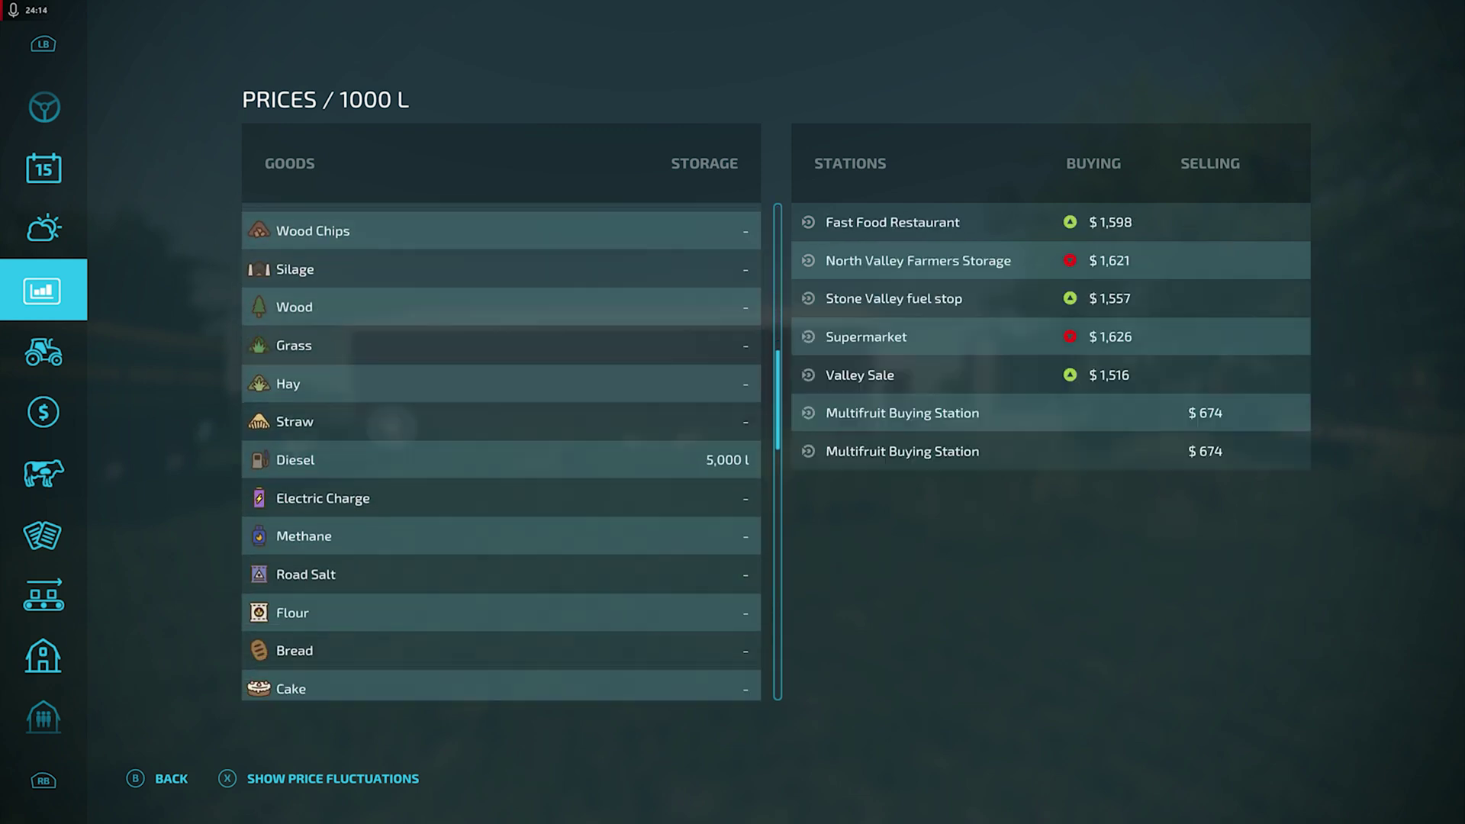
key(Escape)
key(Escape)
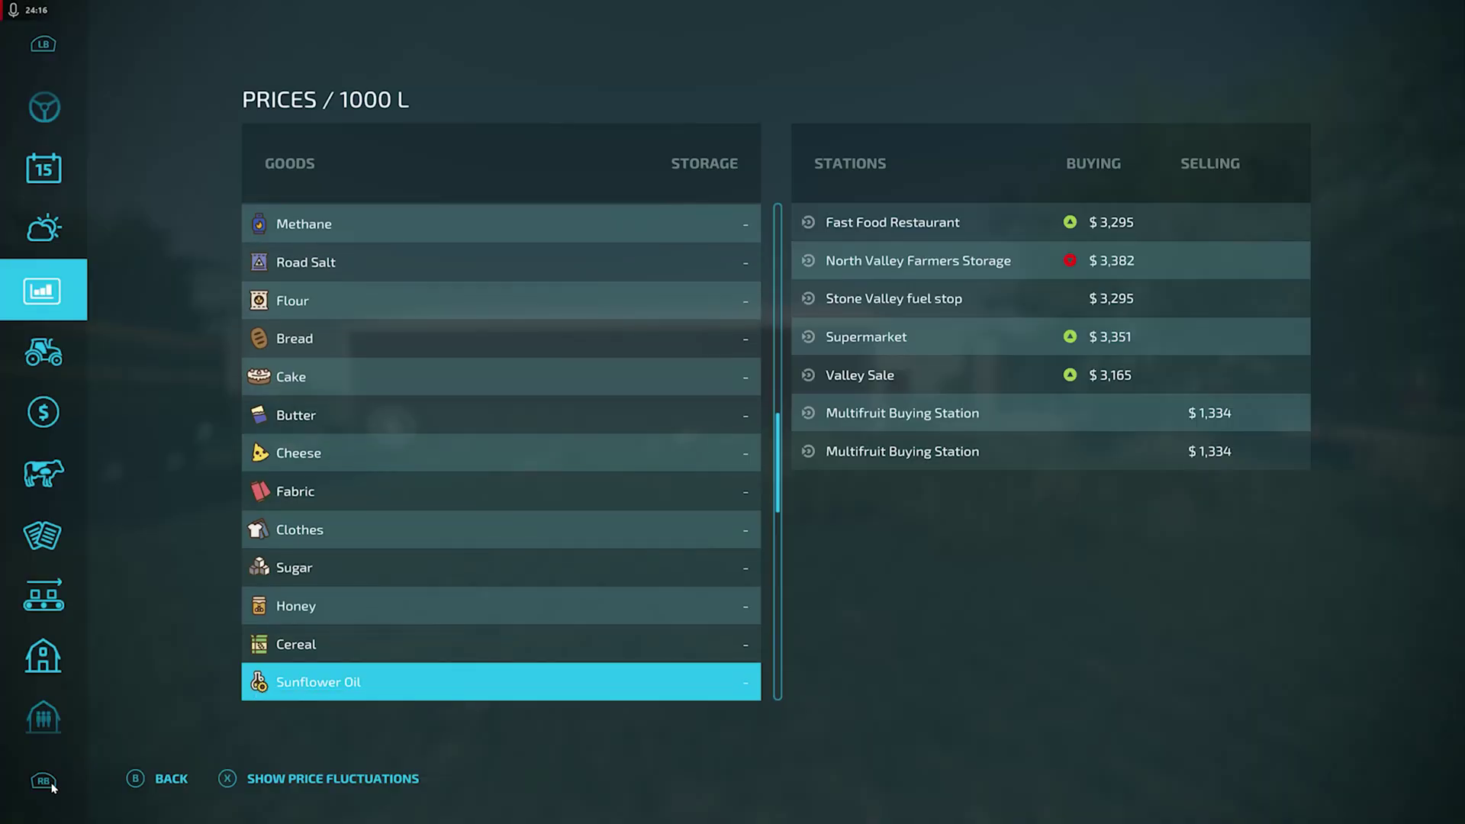
View the Farmland overview on the map, then return to the farmyard by the chicken pen.
key(e)
key(q)
key(q)
key(q)
key(q)
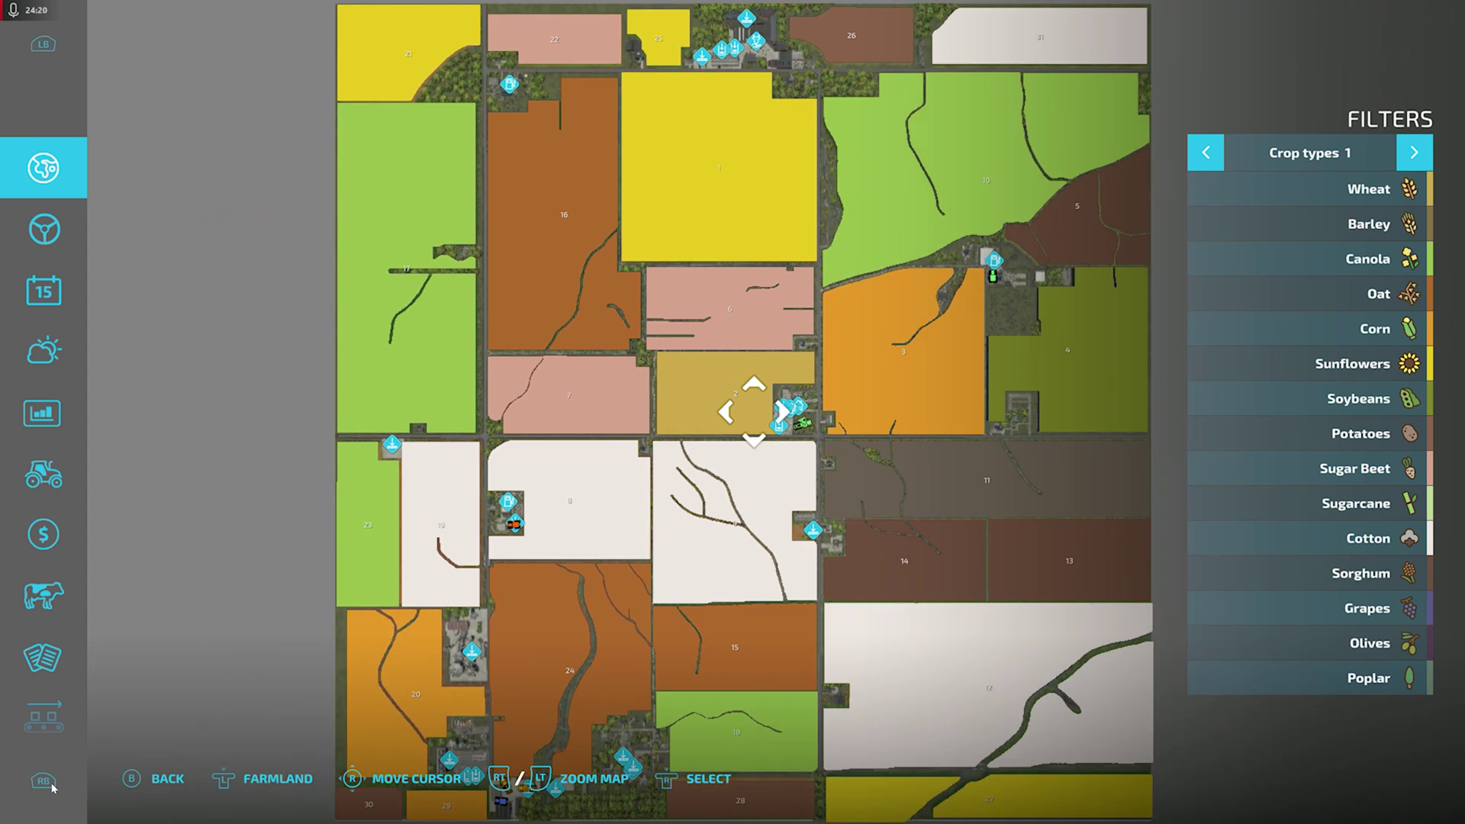
key(Left)
key(space)
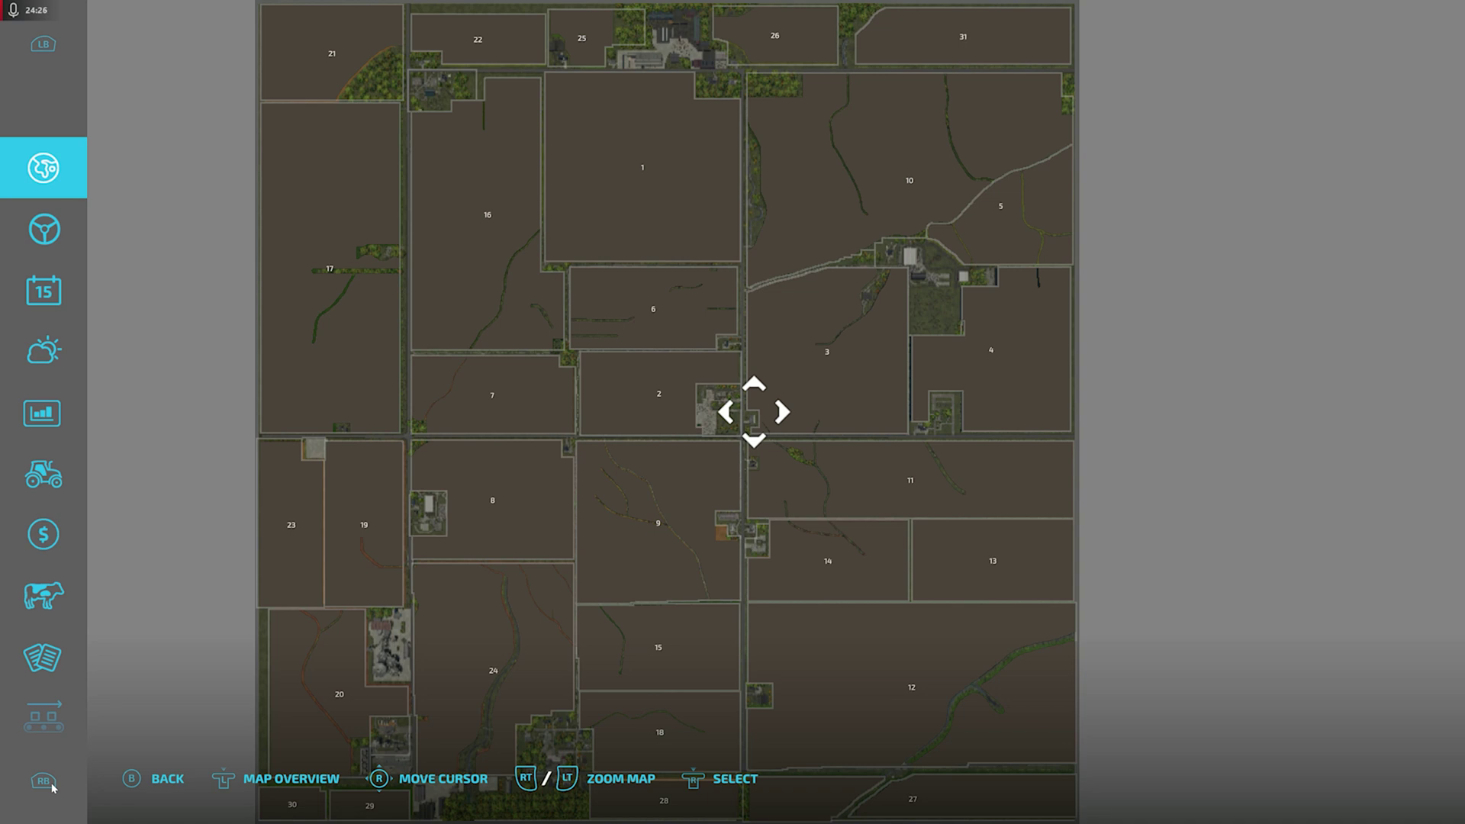
key(Escape)
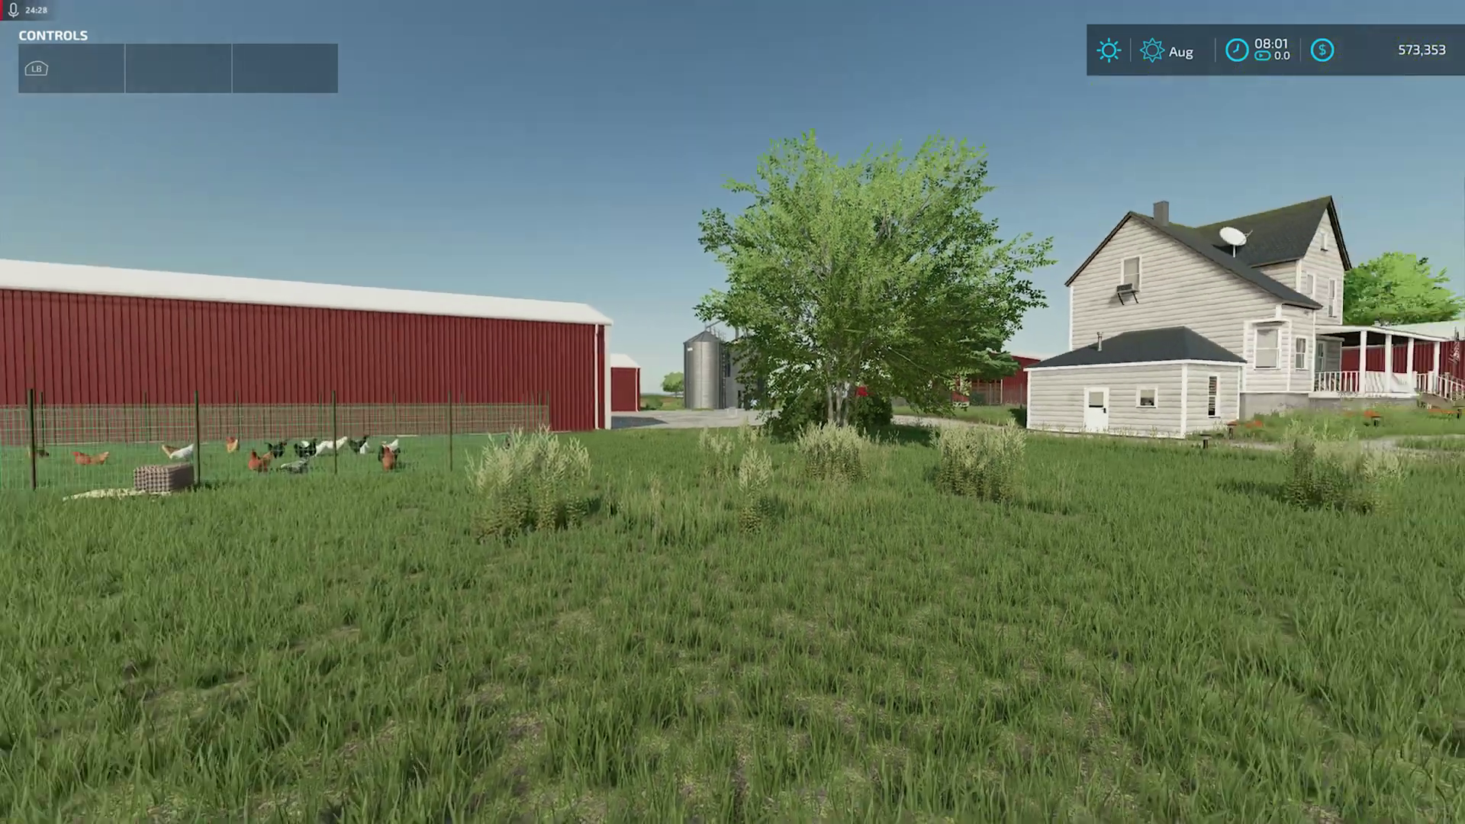
key(w)
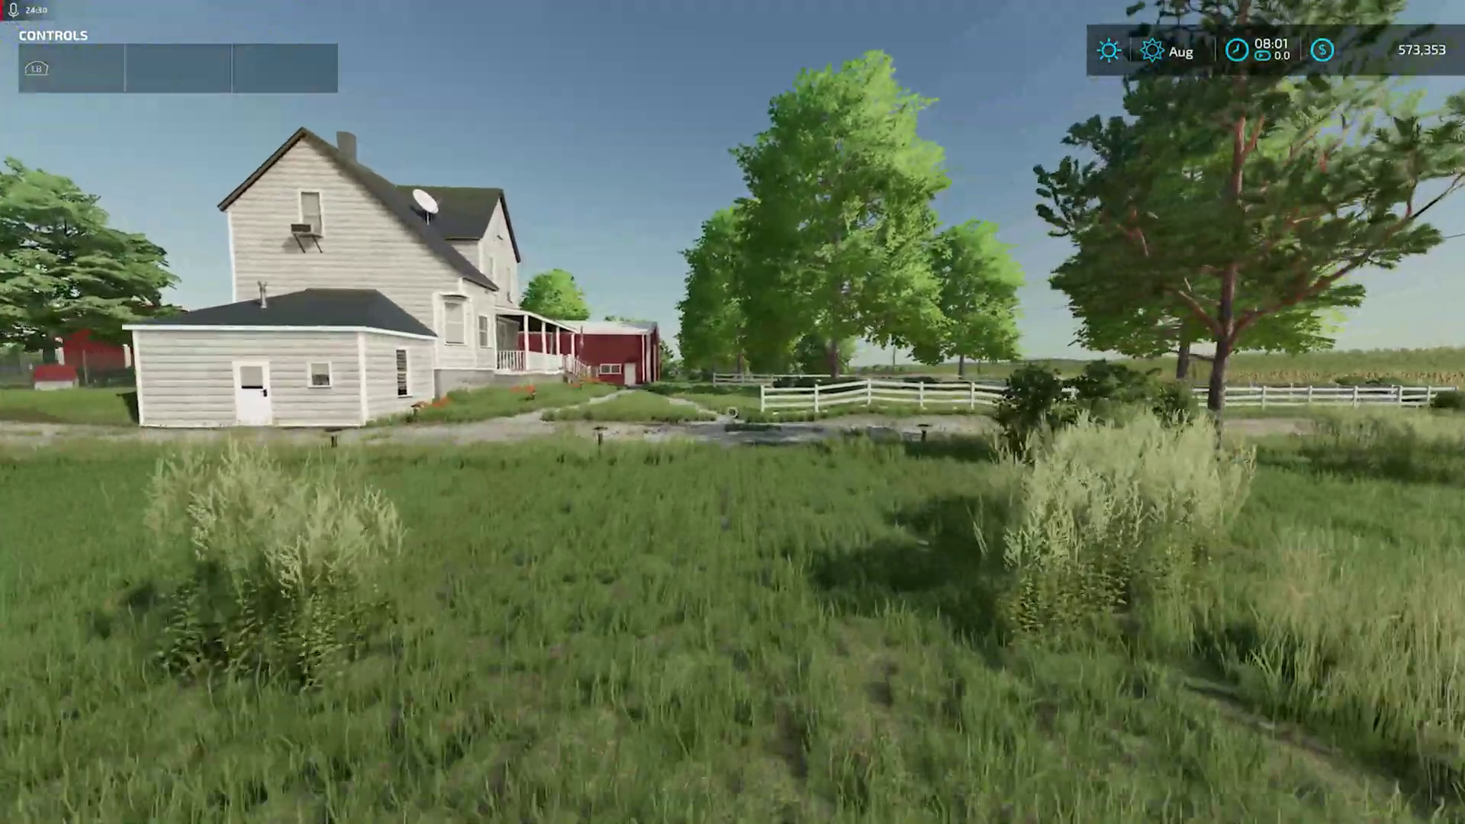
key(w)
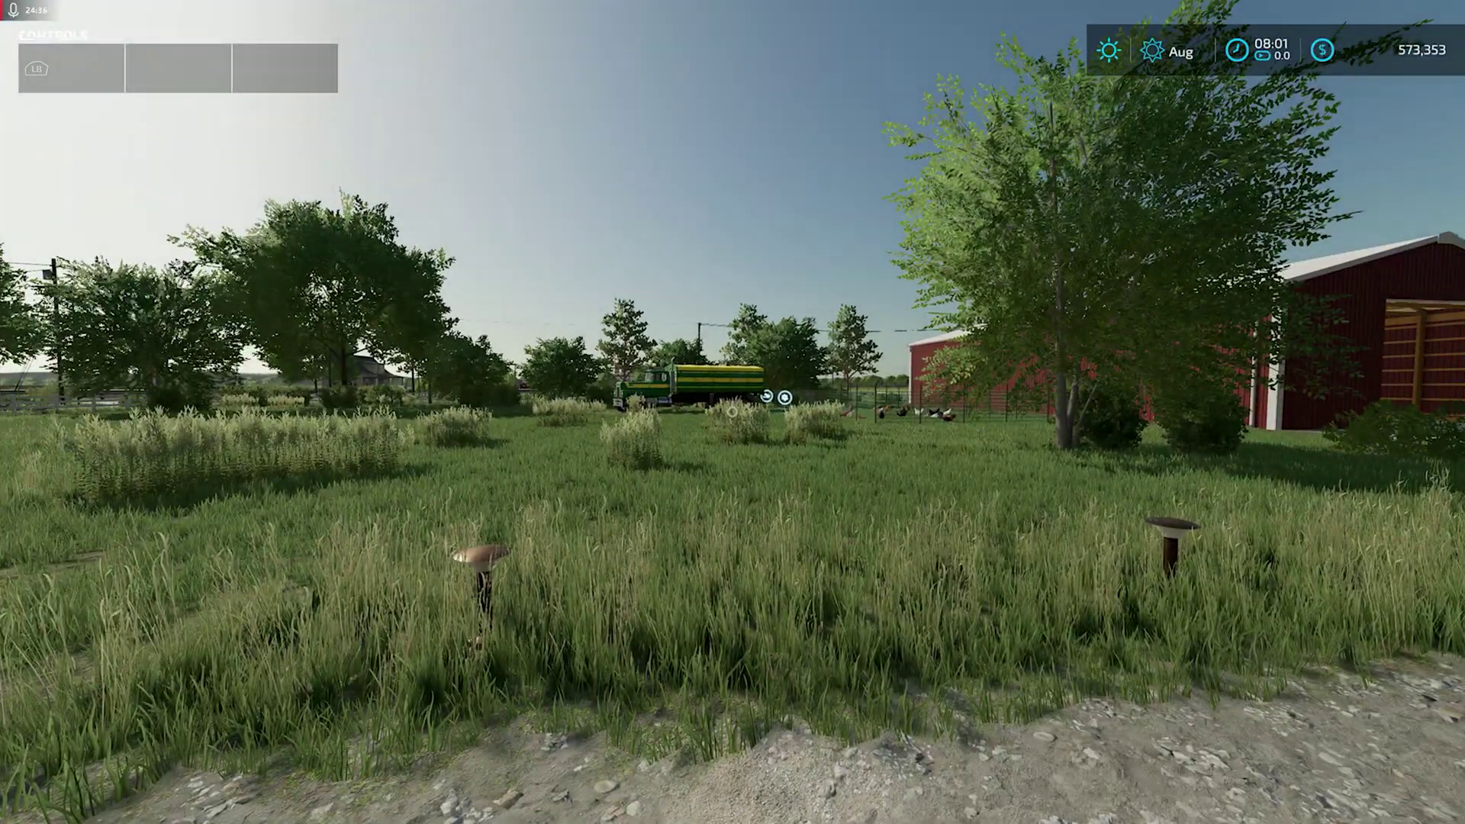
key(w)
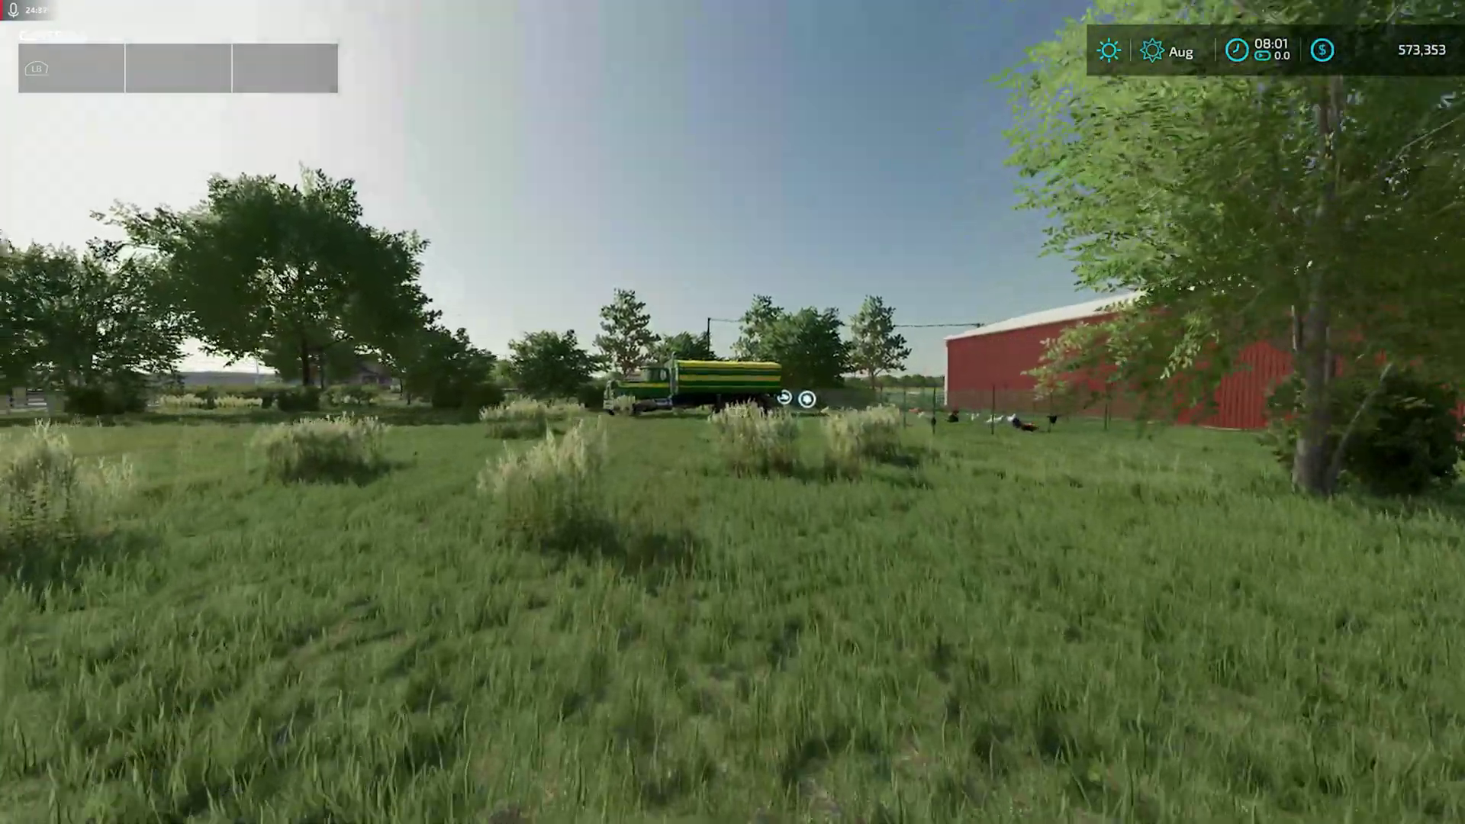
key(w)
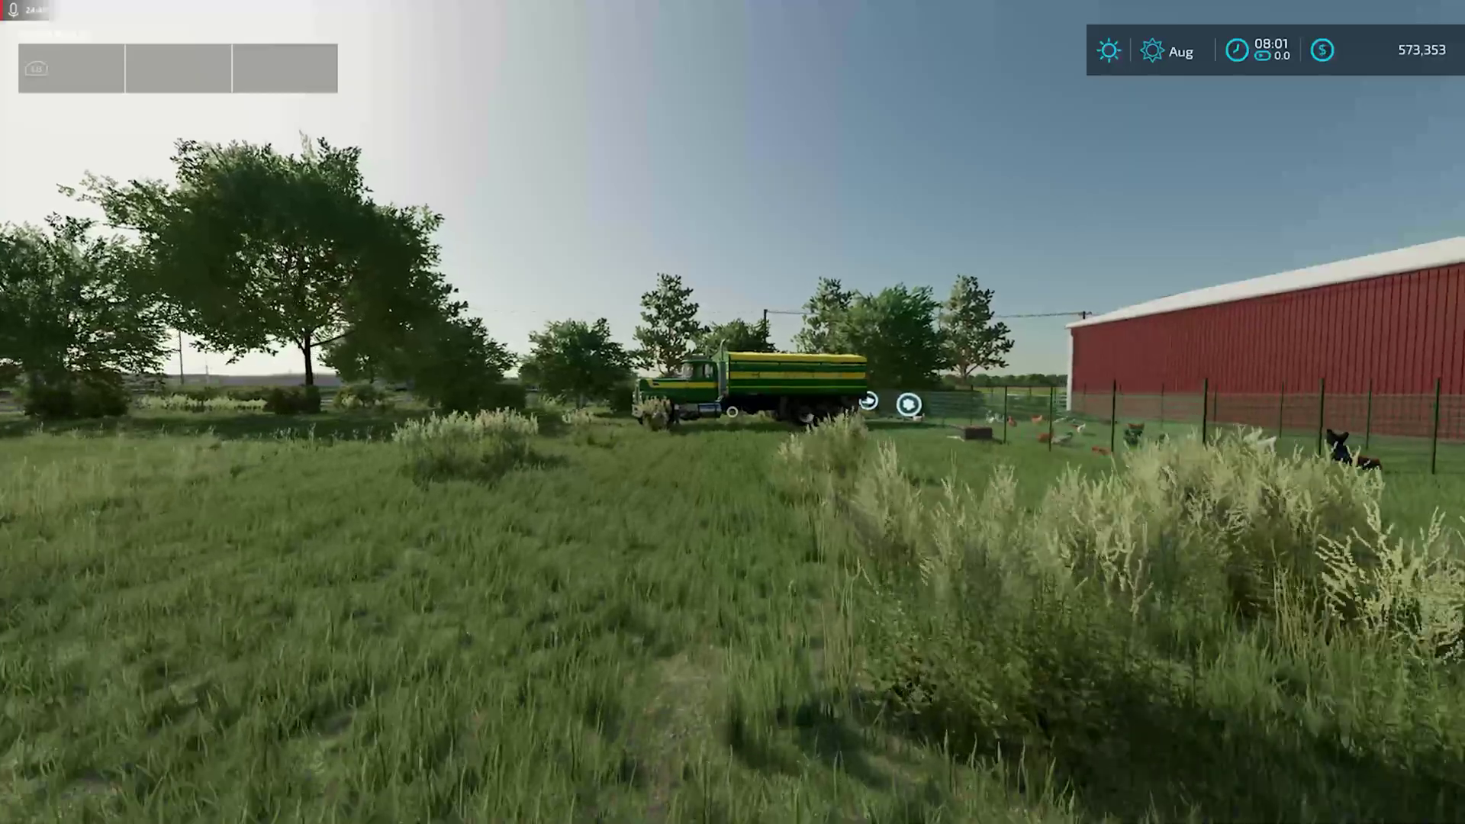
key(w)
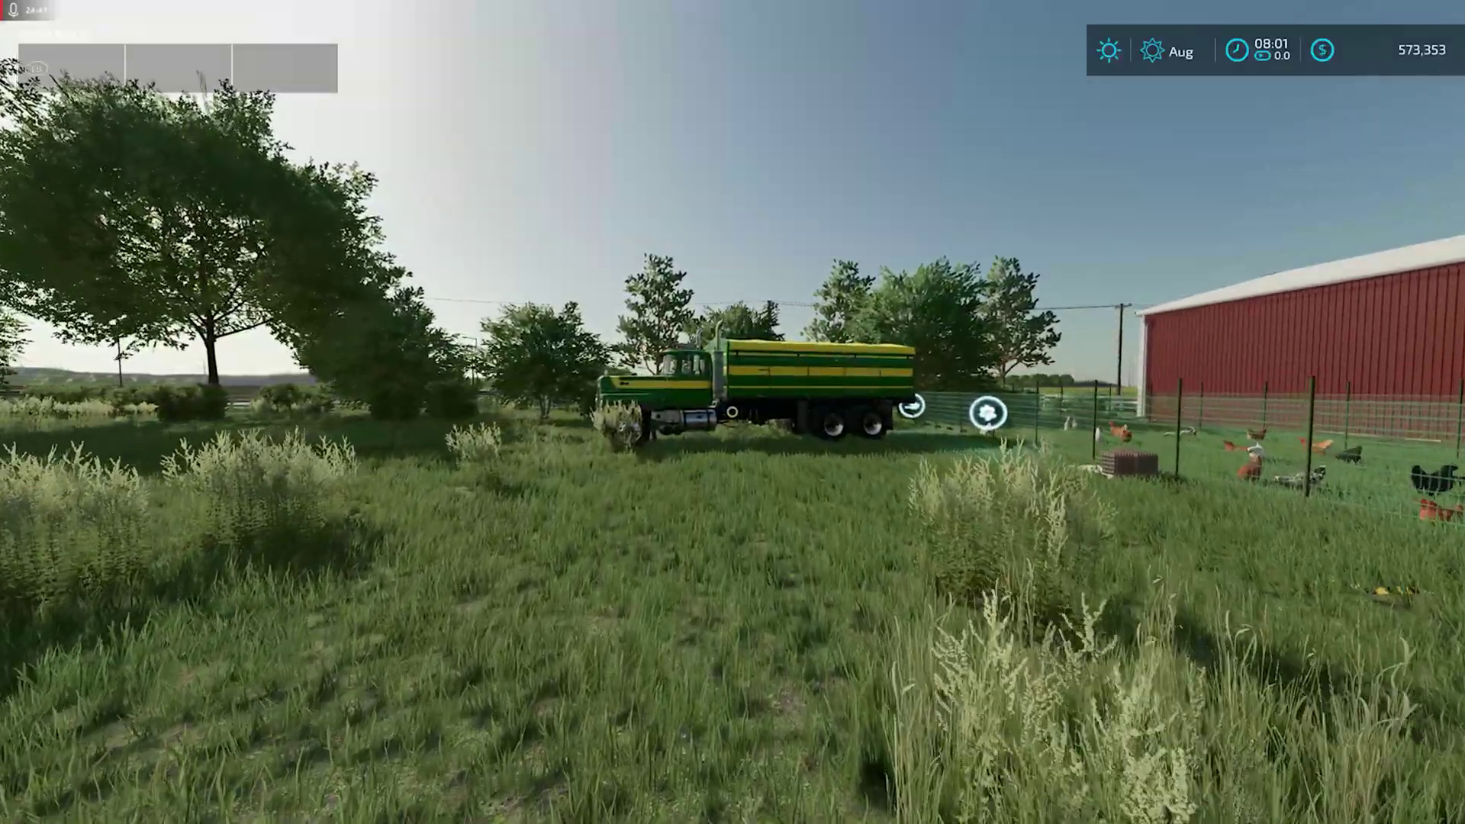
key(w)
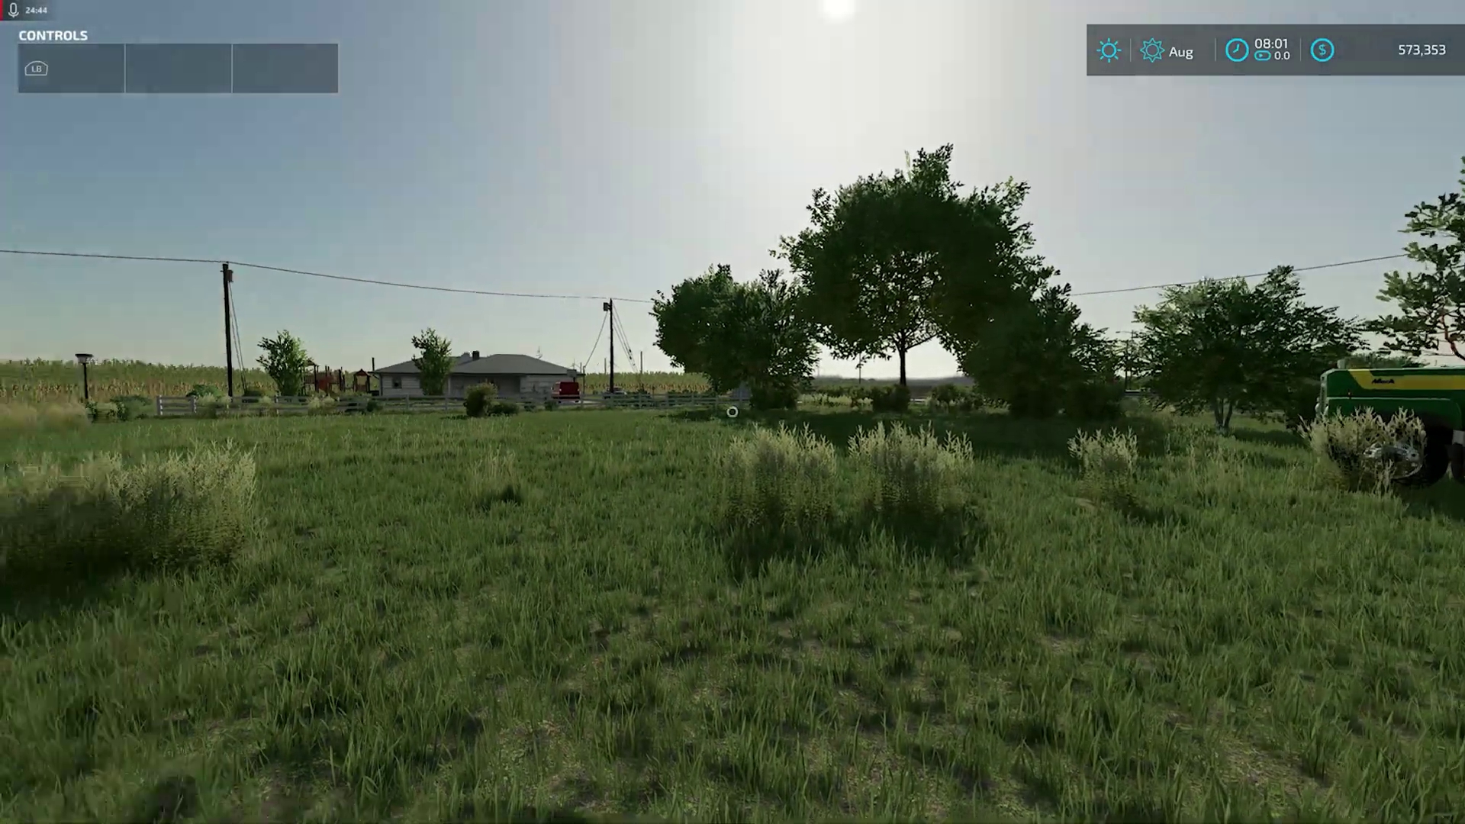
key(w)
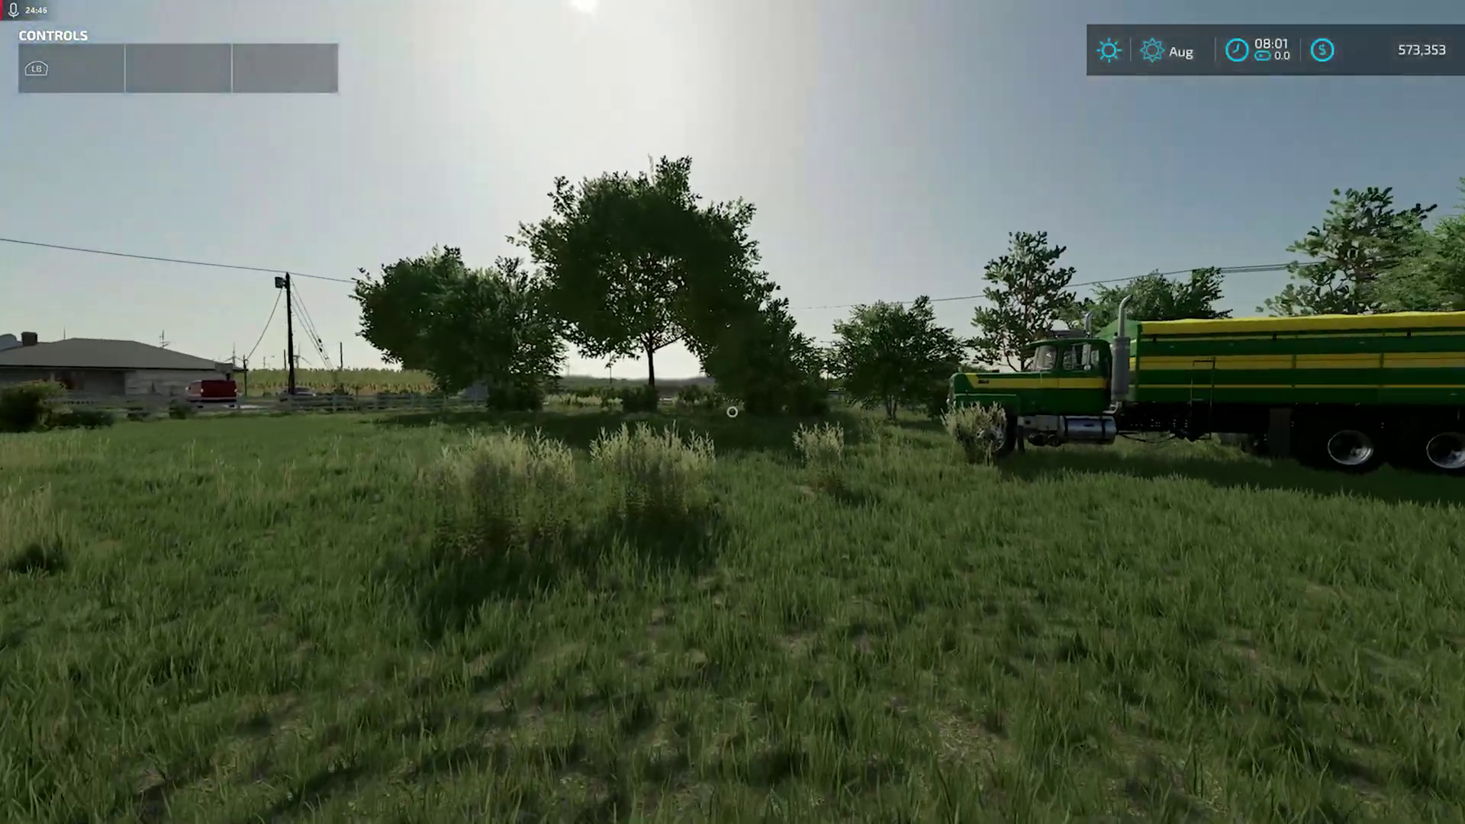
key(w)
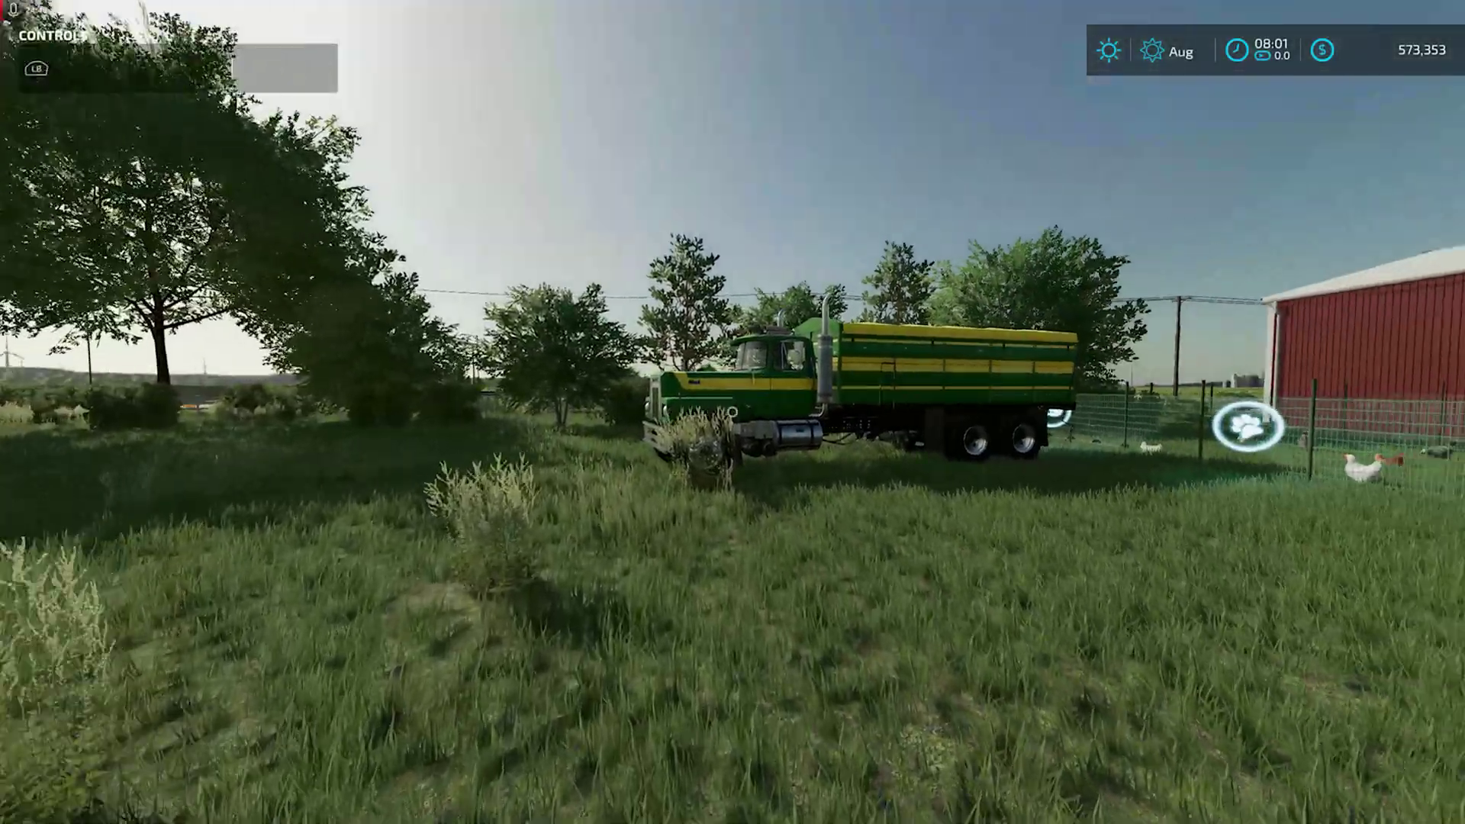
key(w)
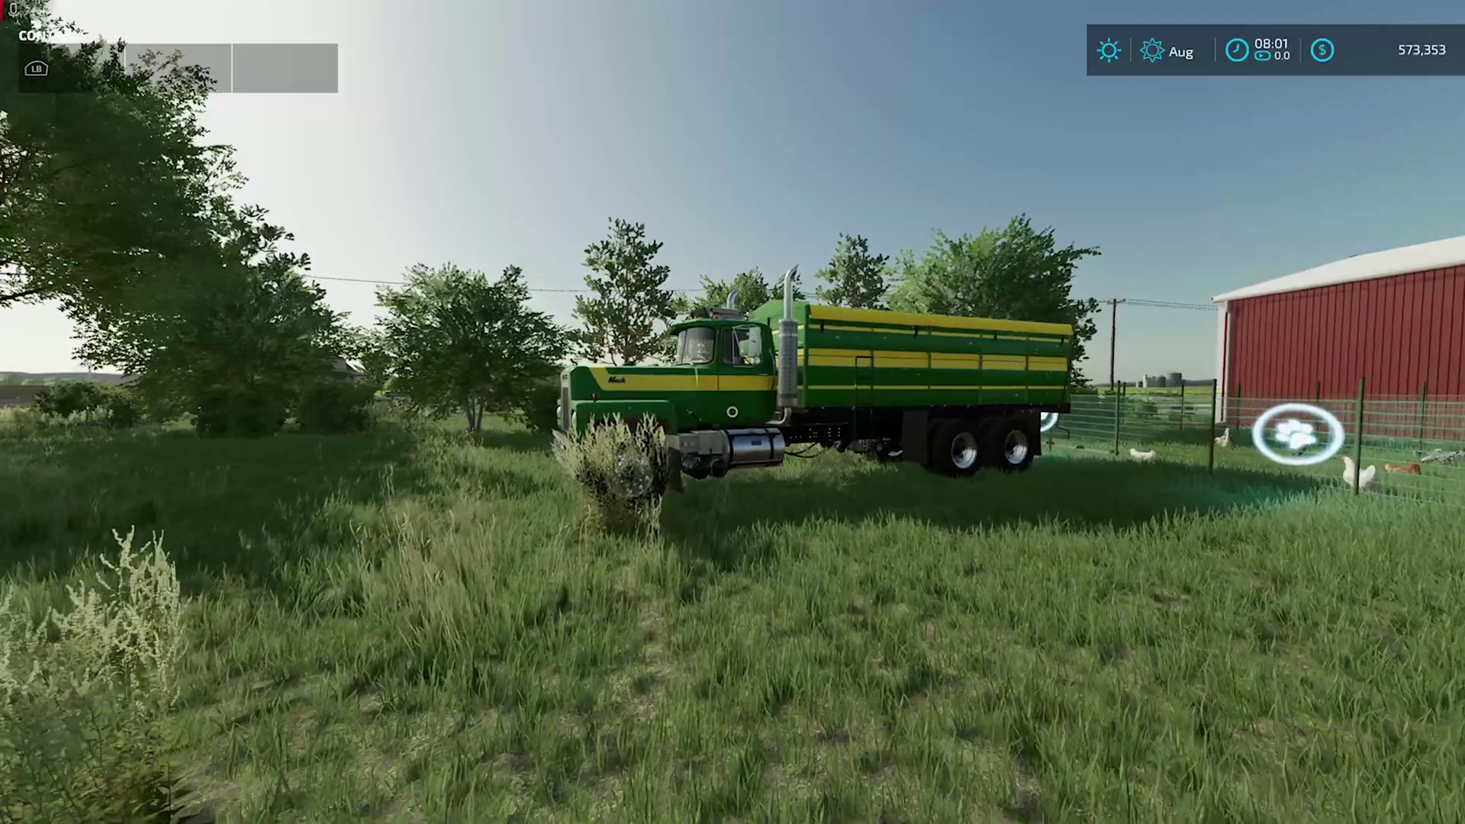
key(a)
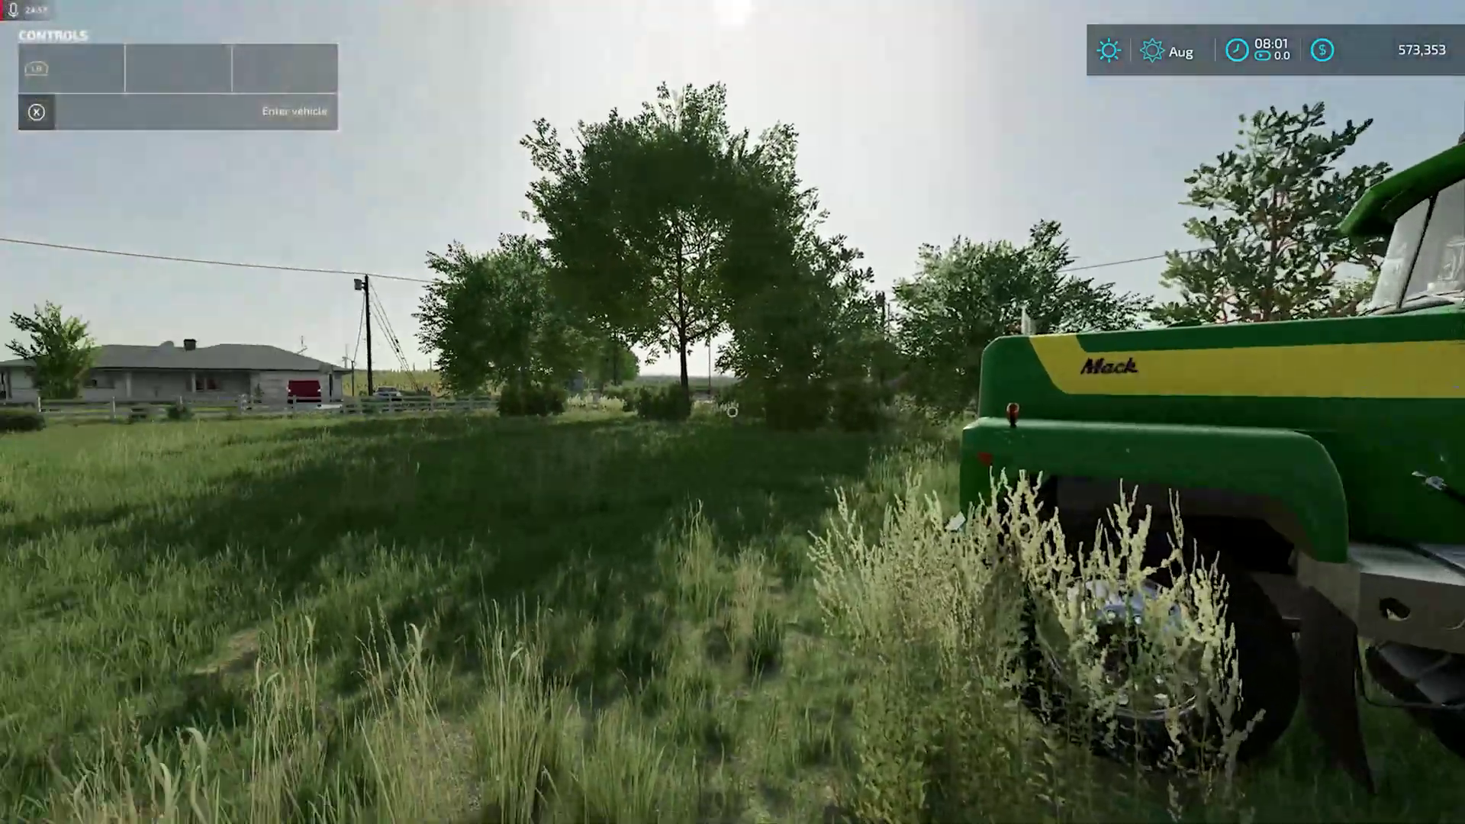
key(a)
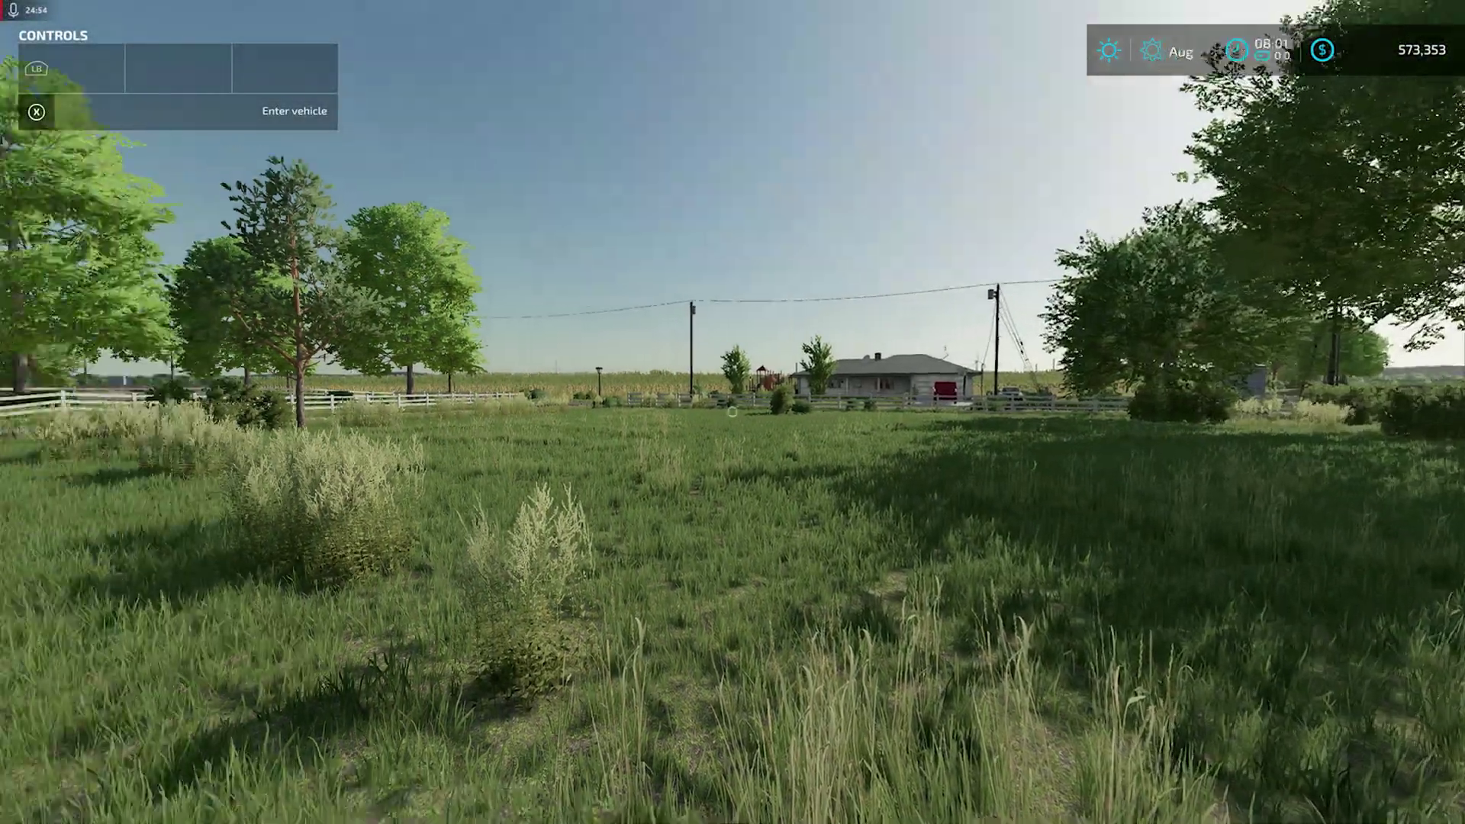